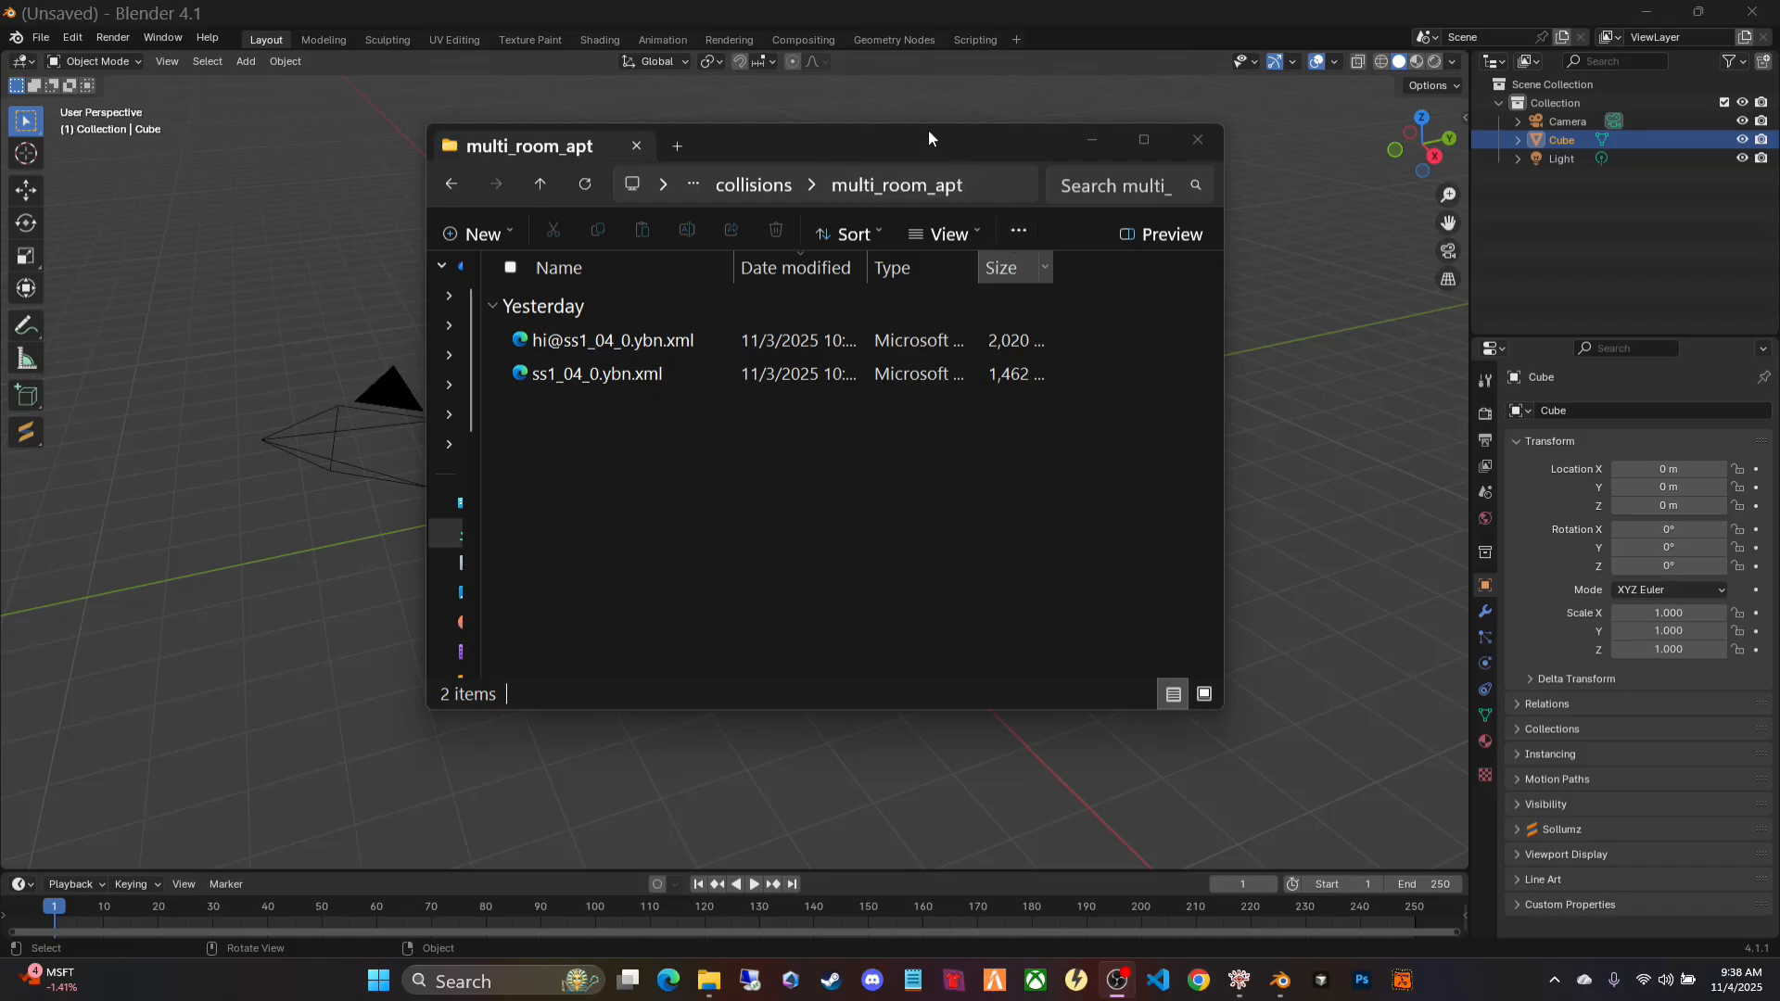
Step: Bring up the CodeWalker RPF Explorer window briefly and minimize it
left_click(1238, 987)
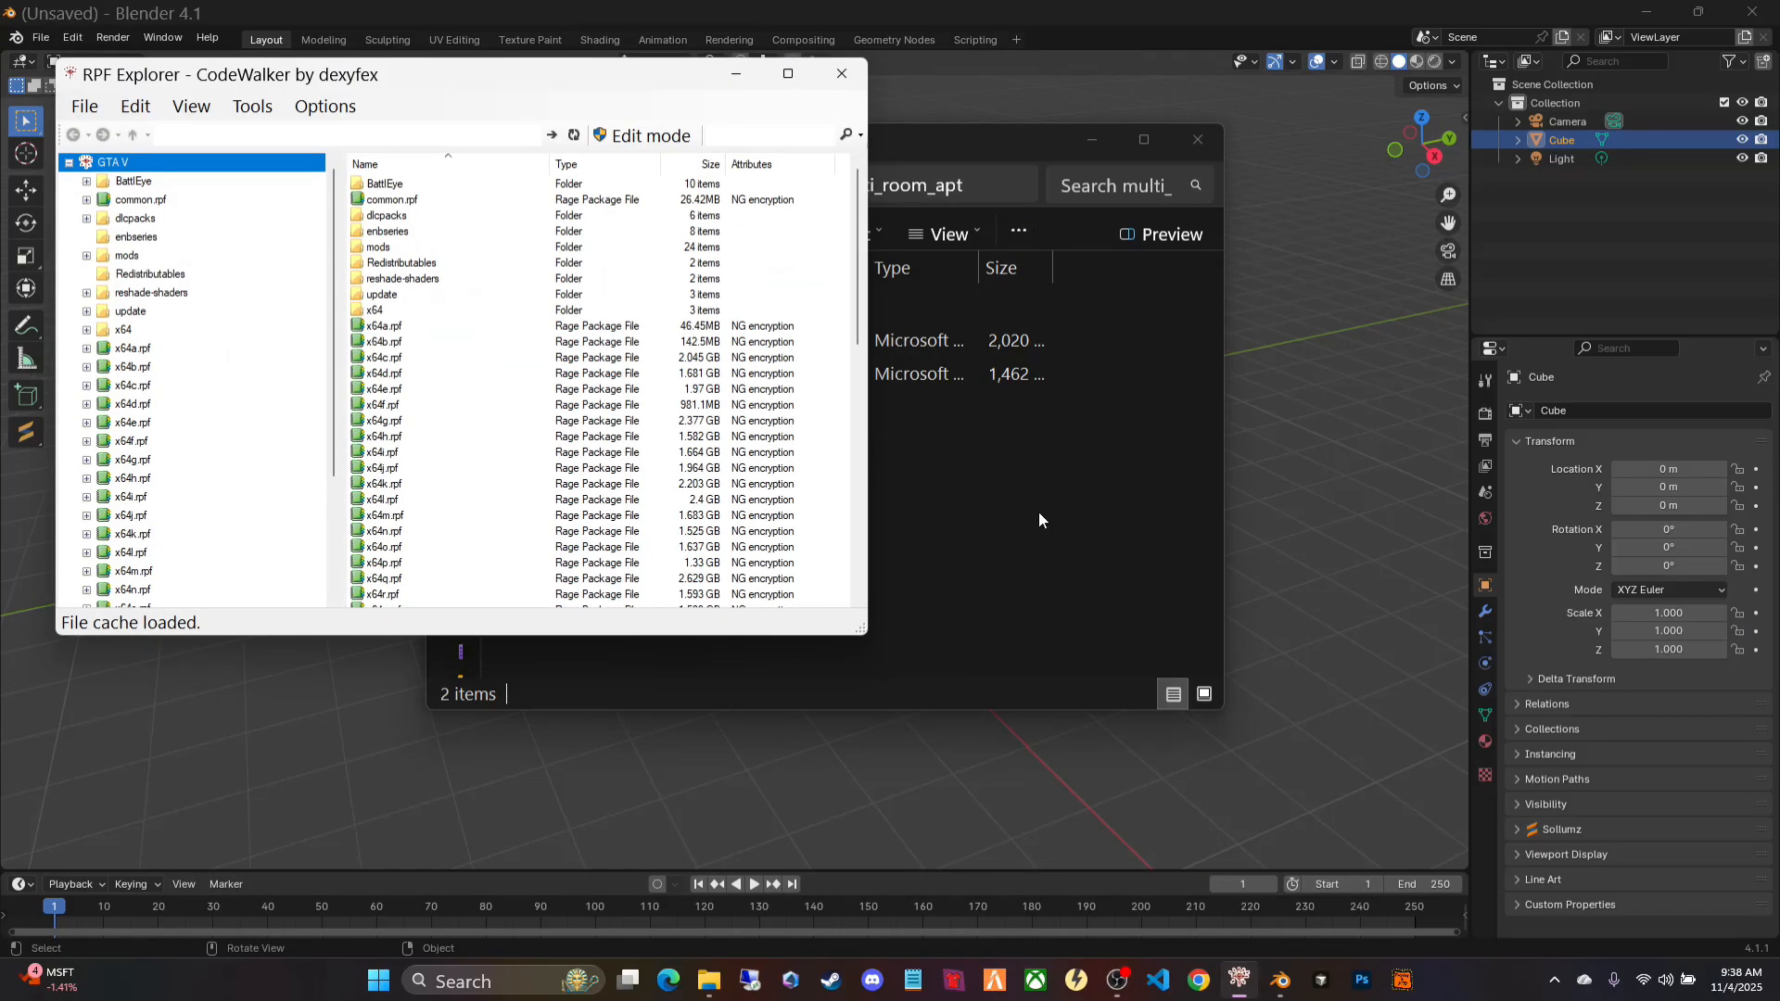
left_click(736, 80)
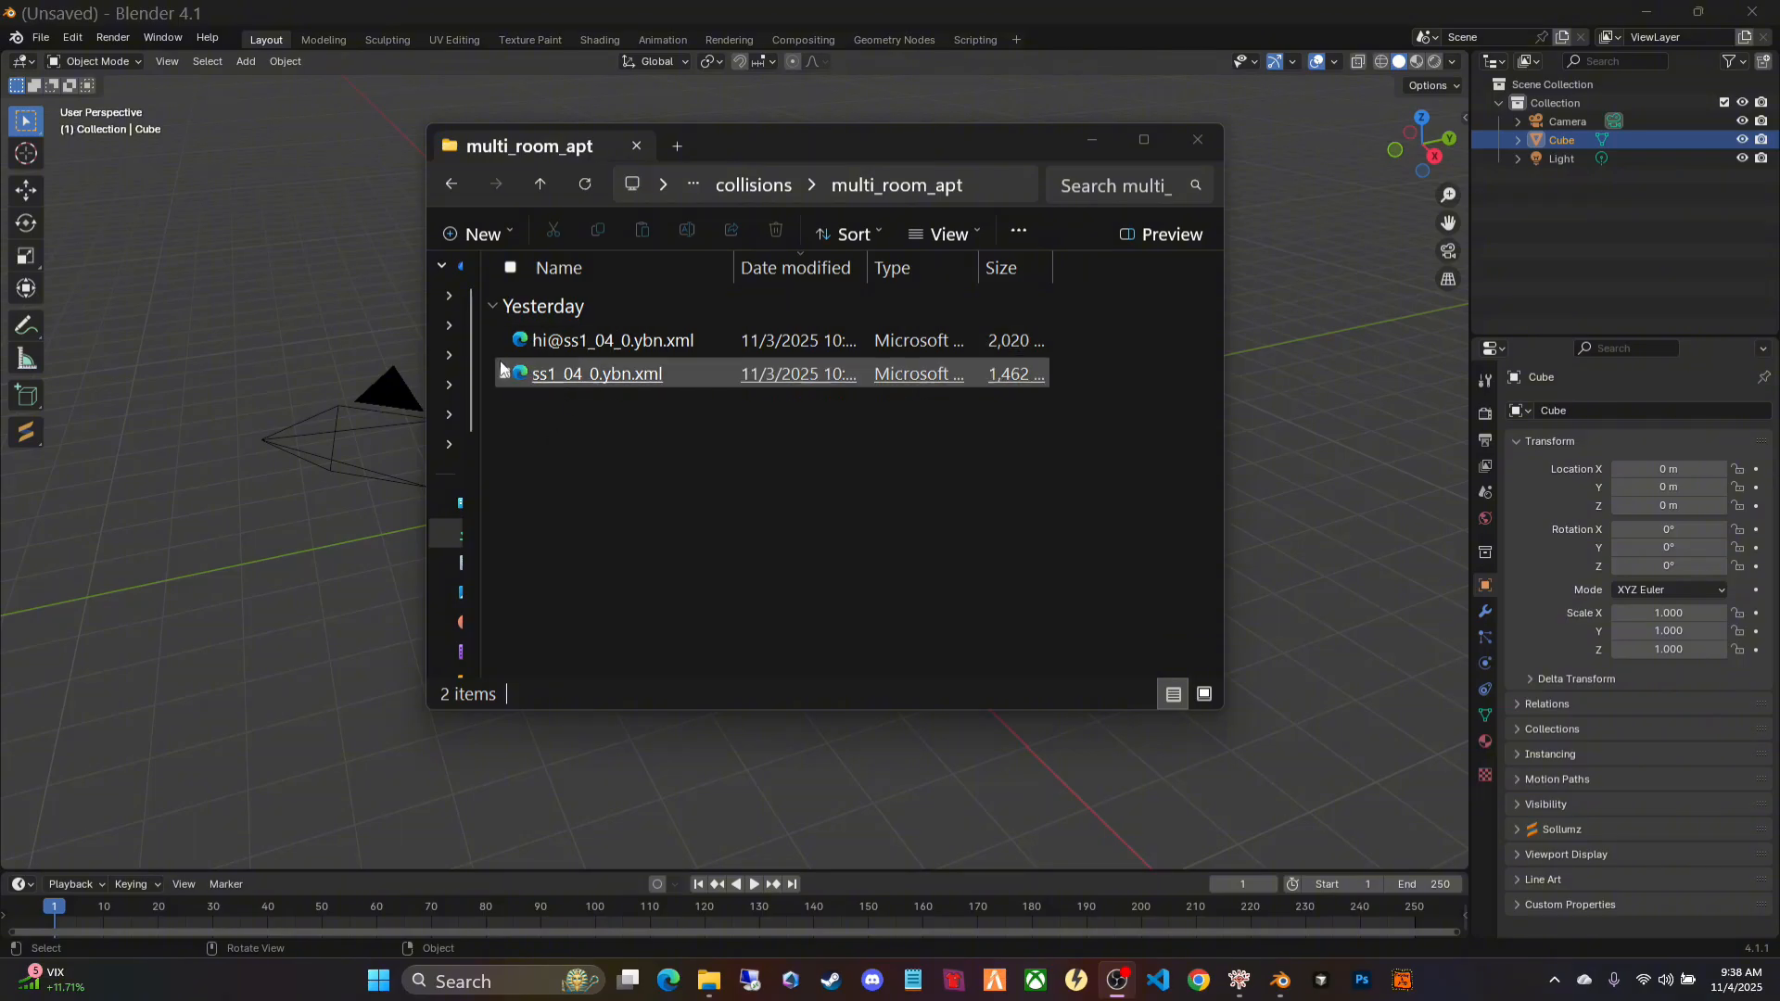
Step: Copy the address of the multi_room_apt collisions folder and close the file window
right_click(983, 191)
left_click(1002, 222)
left_click(1198, 139)
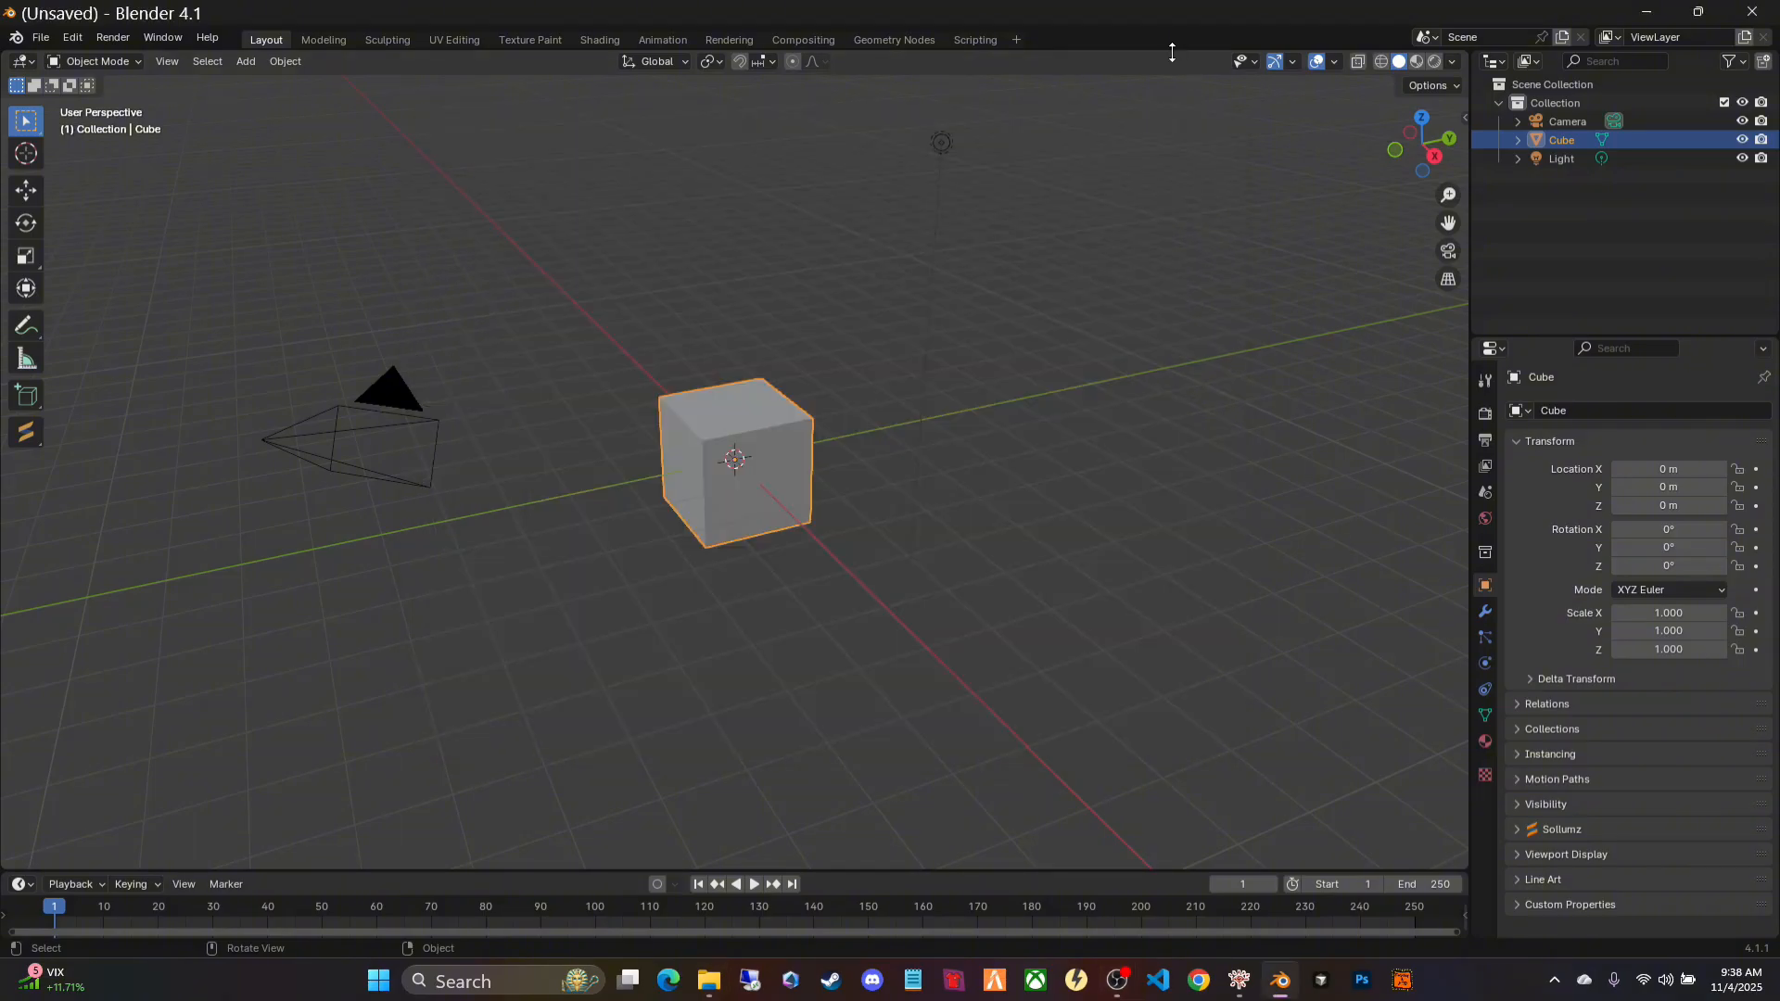
Step: Turn on the Screencast Keys display in the 3D viewport and hide the sidebar
left_click(1461, 119)
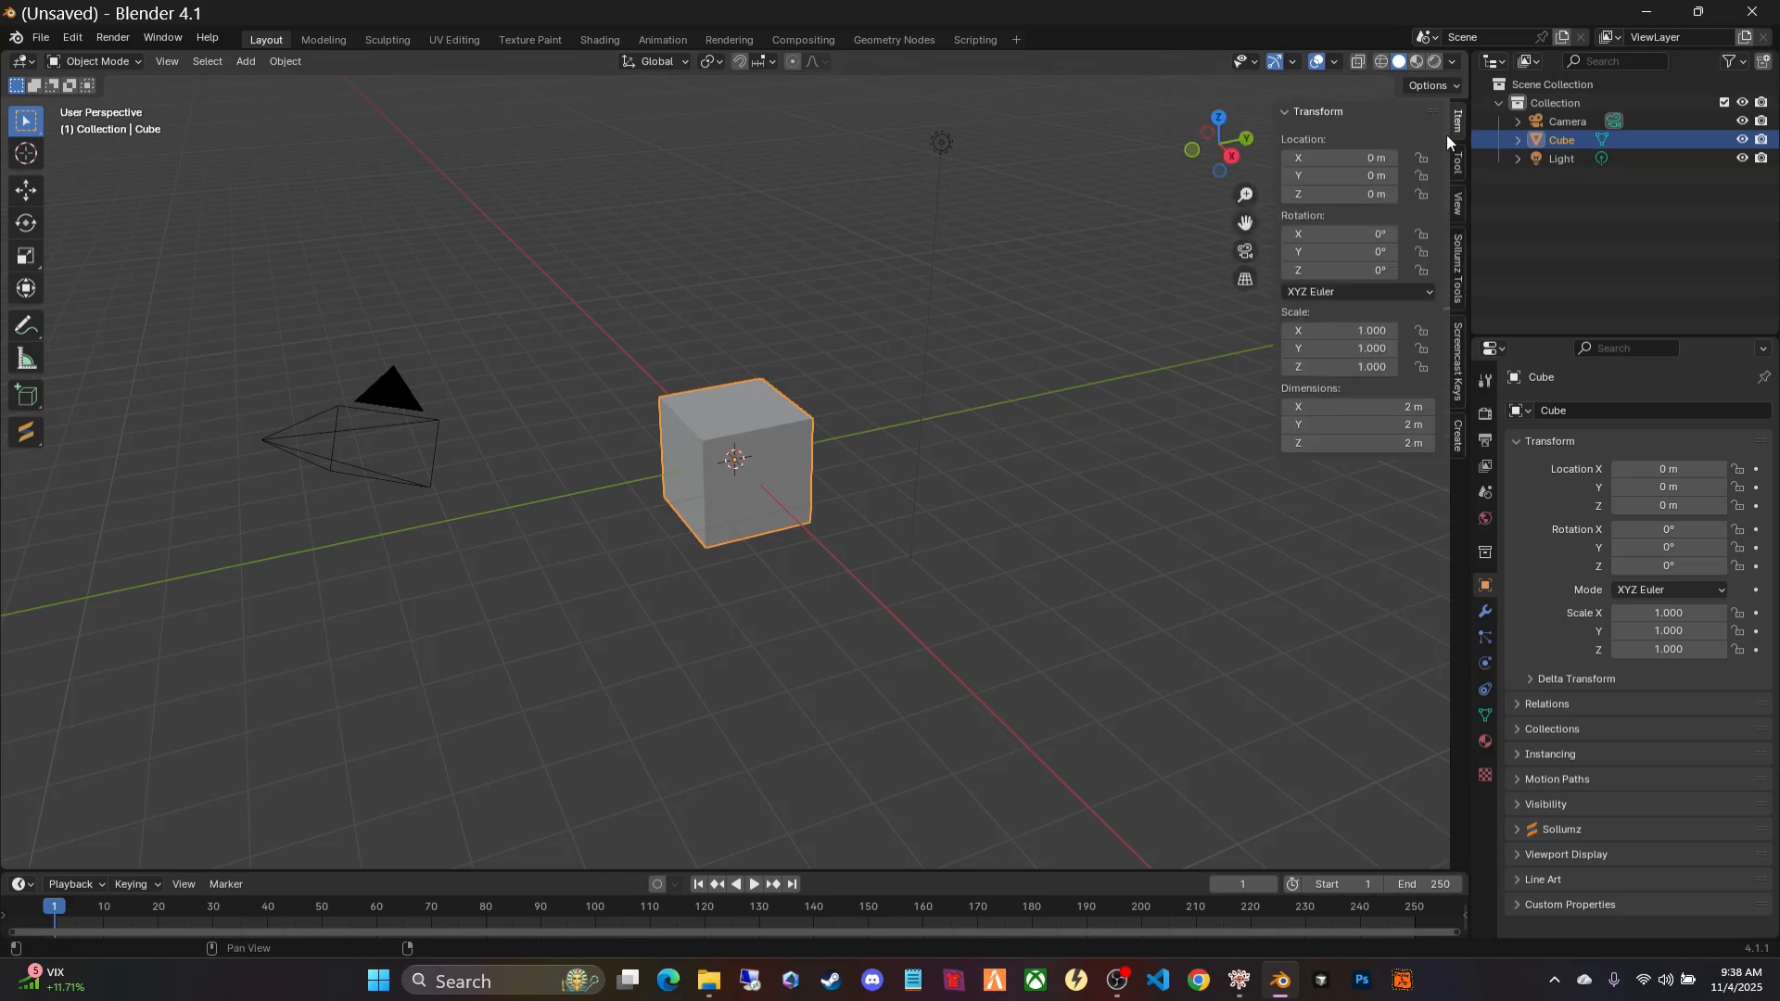
left_click(1459, 357)
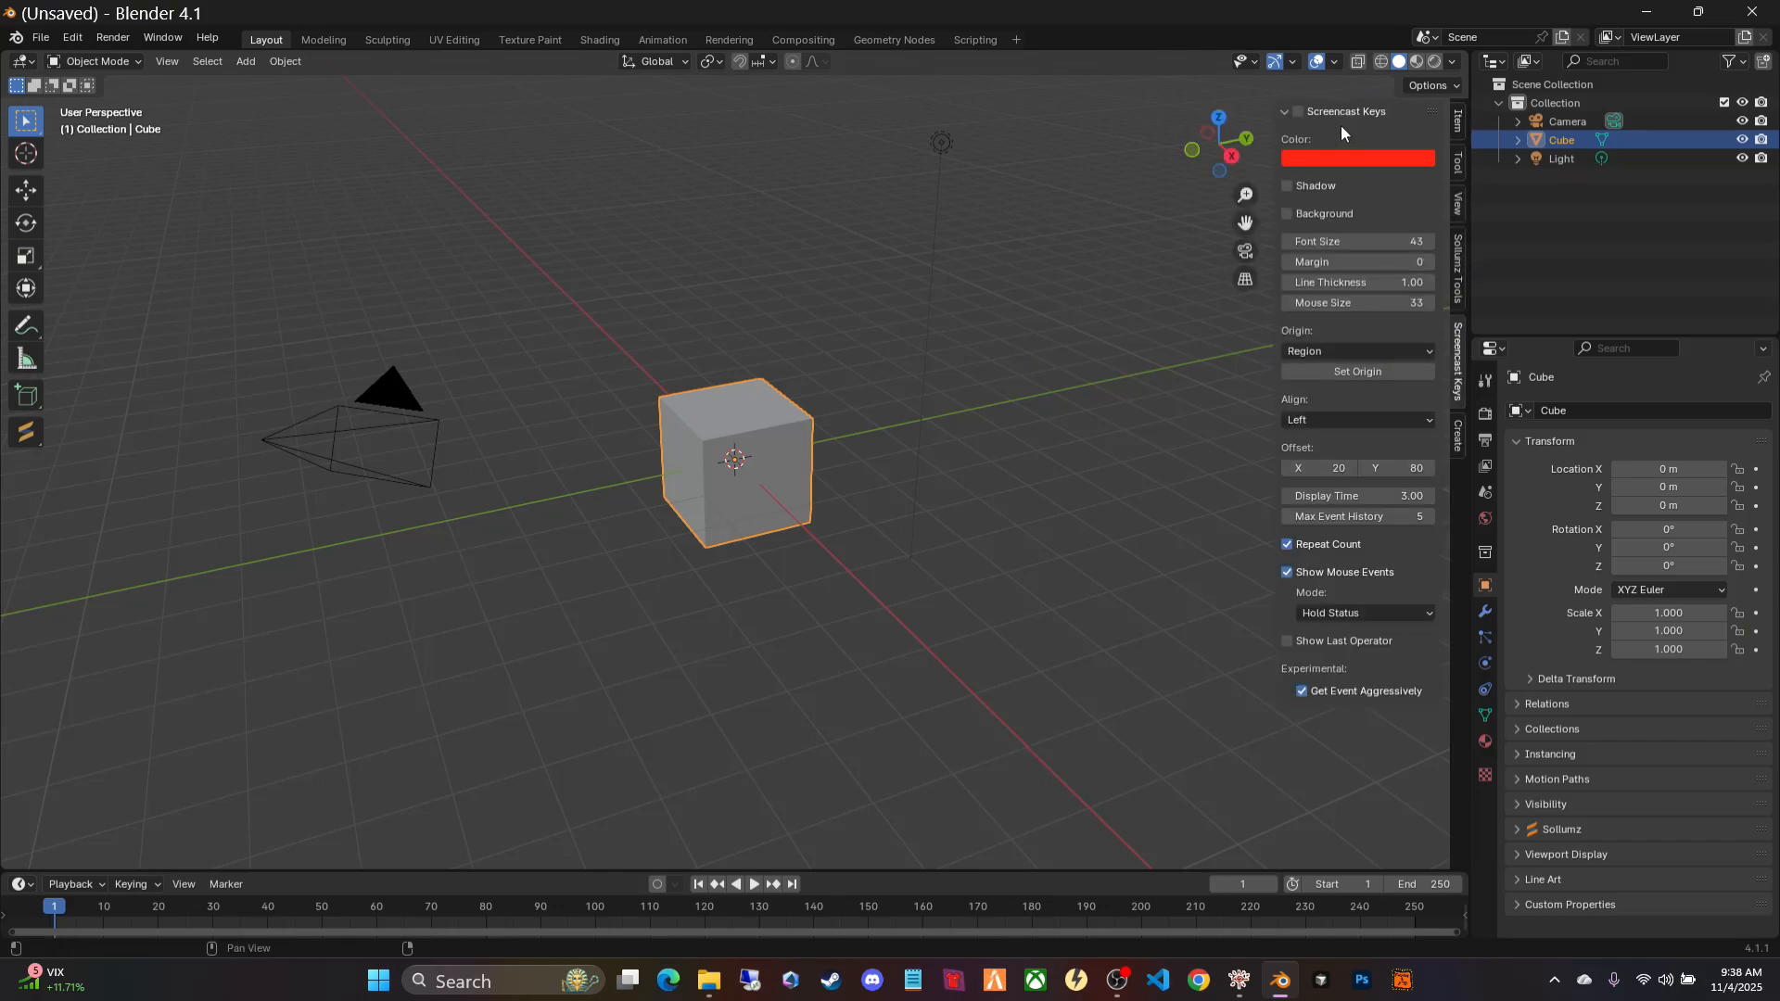
left_click(1459, 266)
left_click(1270, 383)
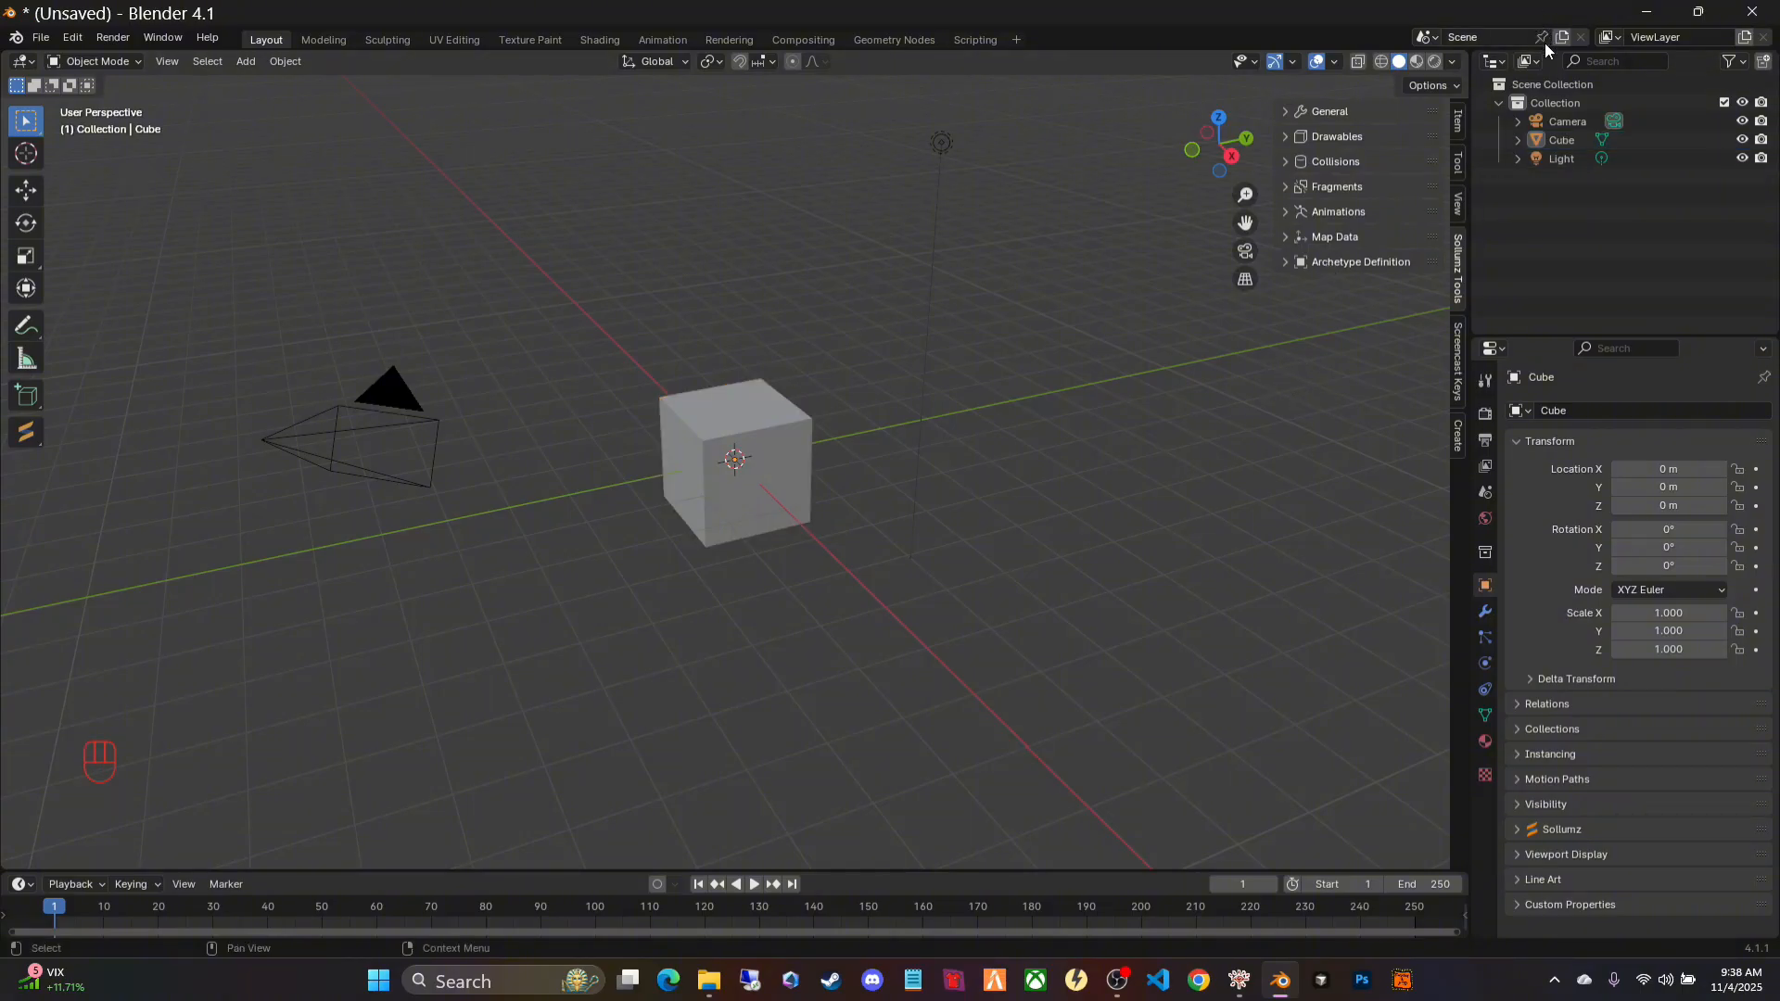
key("n")
key("n")
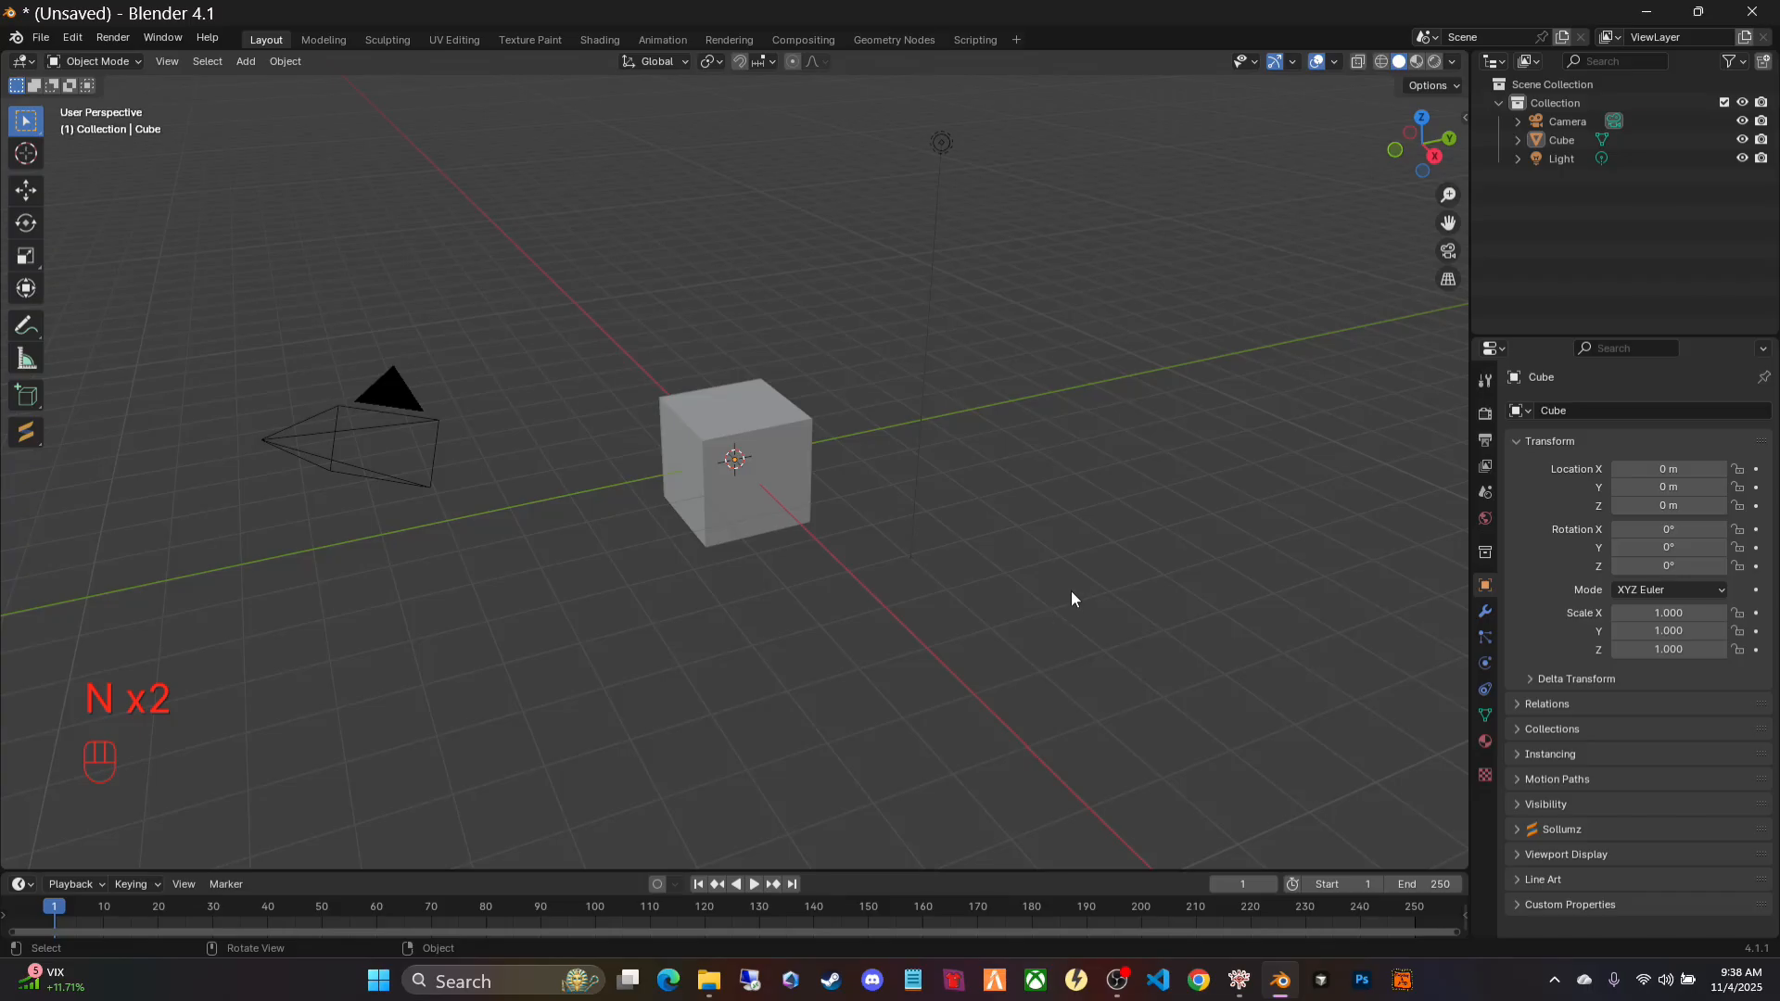
Step: Delete all default objects from the scene: the camera, cube and light
key("a")
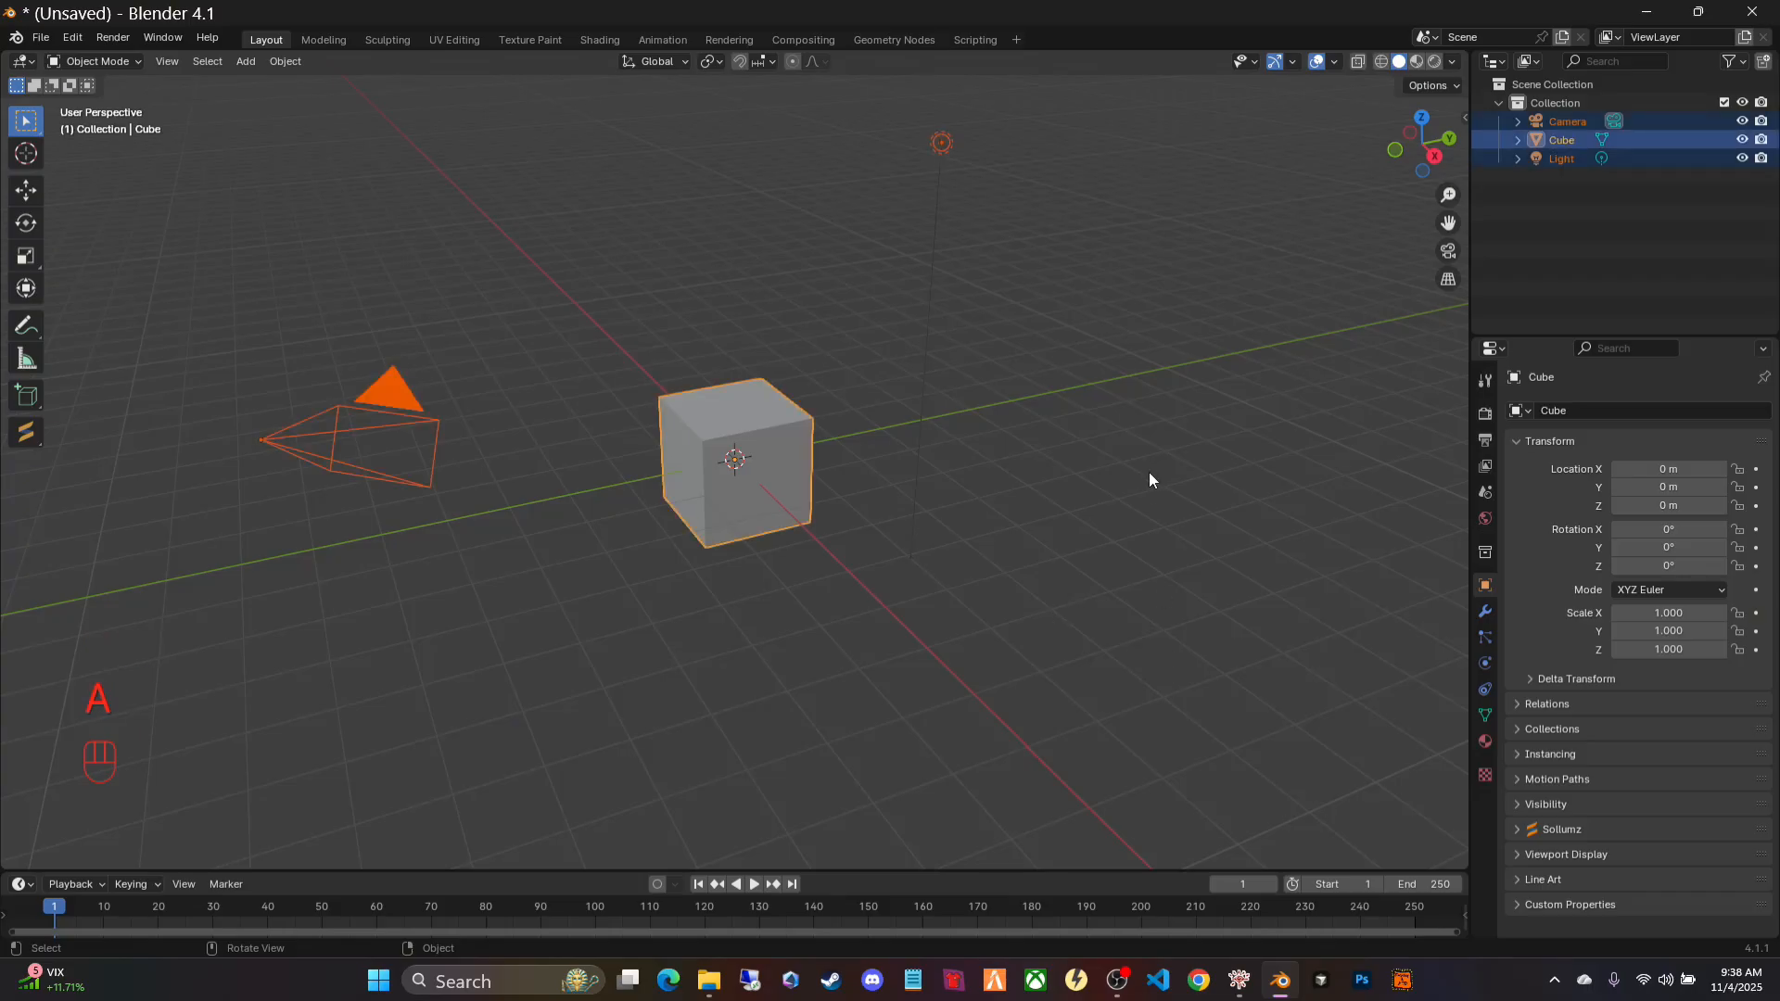
key("Delete")
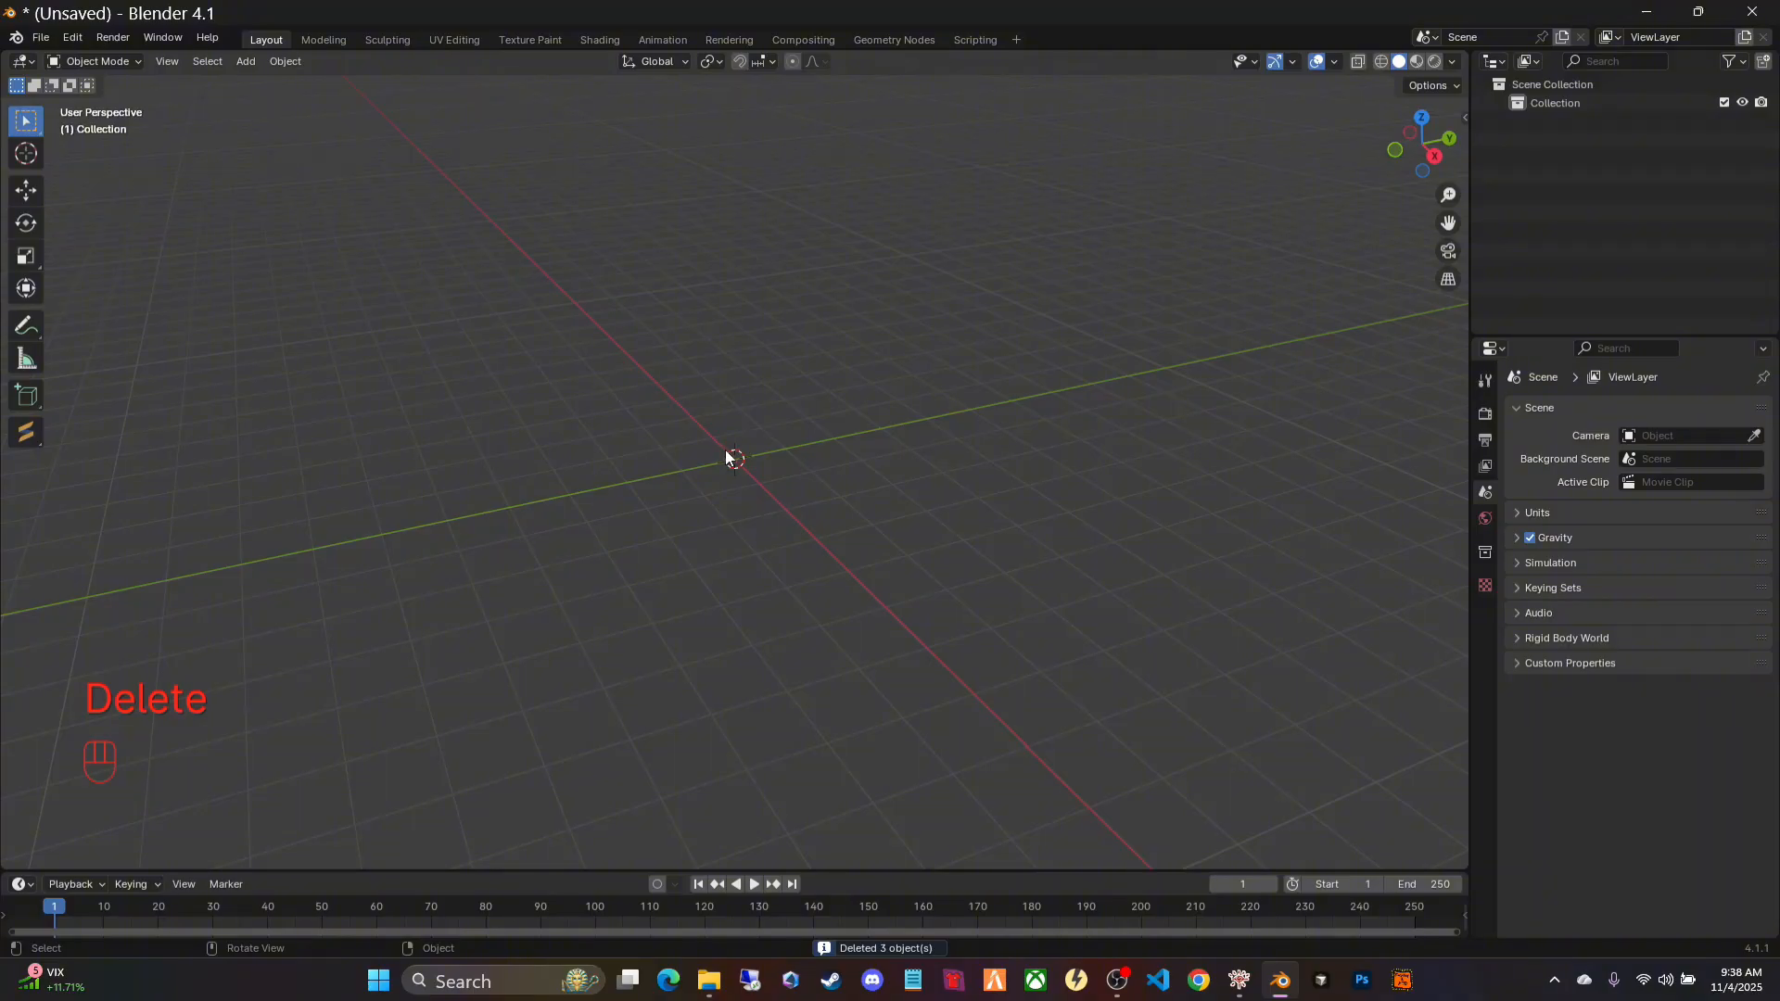
key("v")
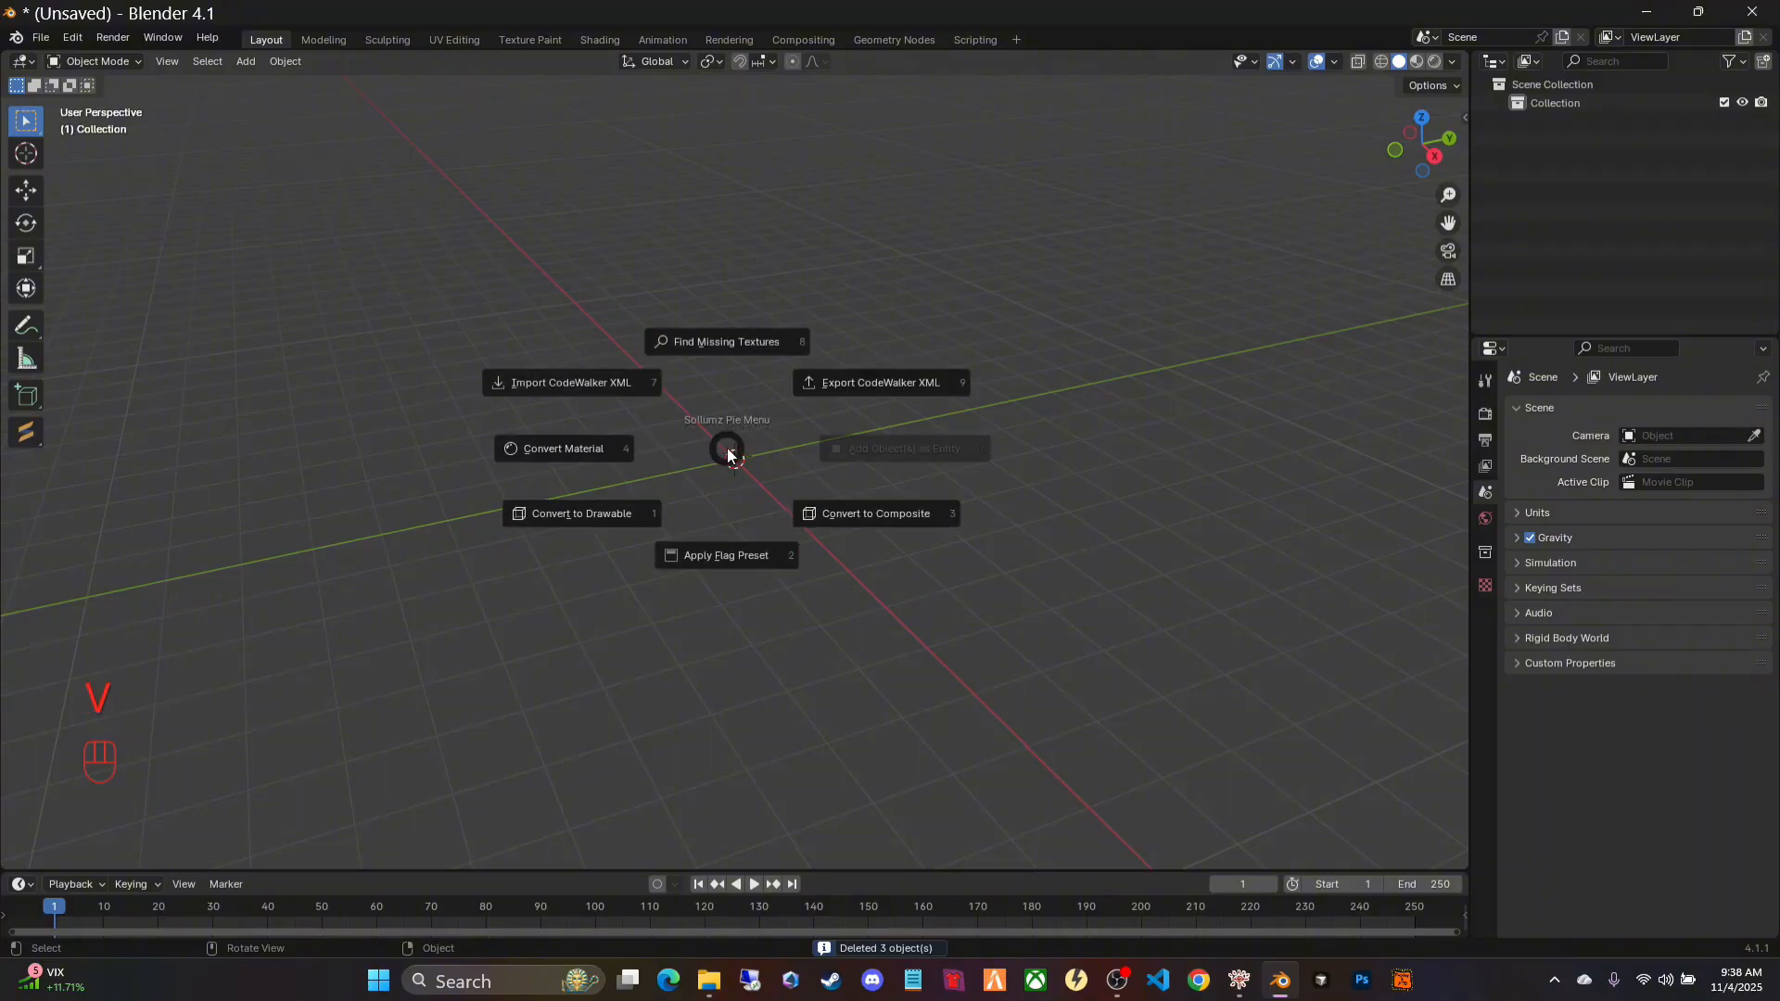
left_click(594, 390)
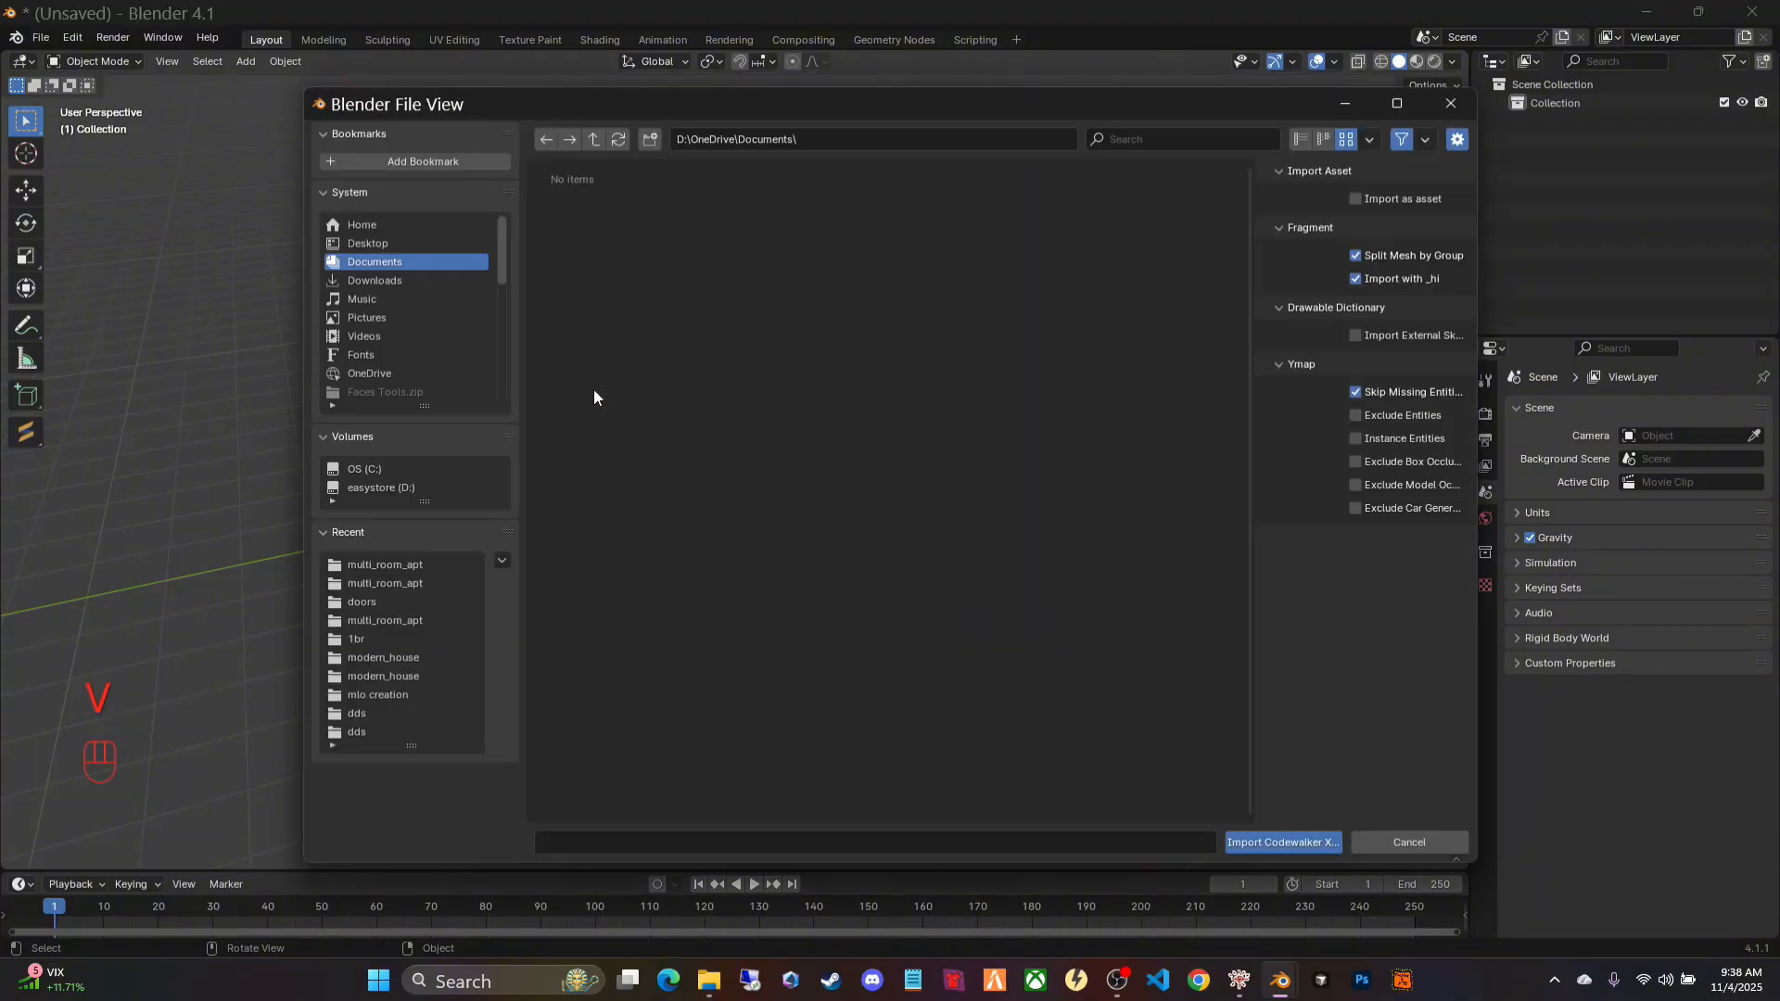
left_click(868, 139)
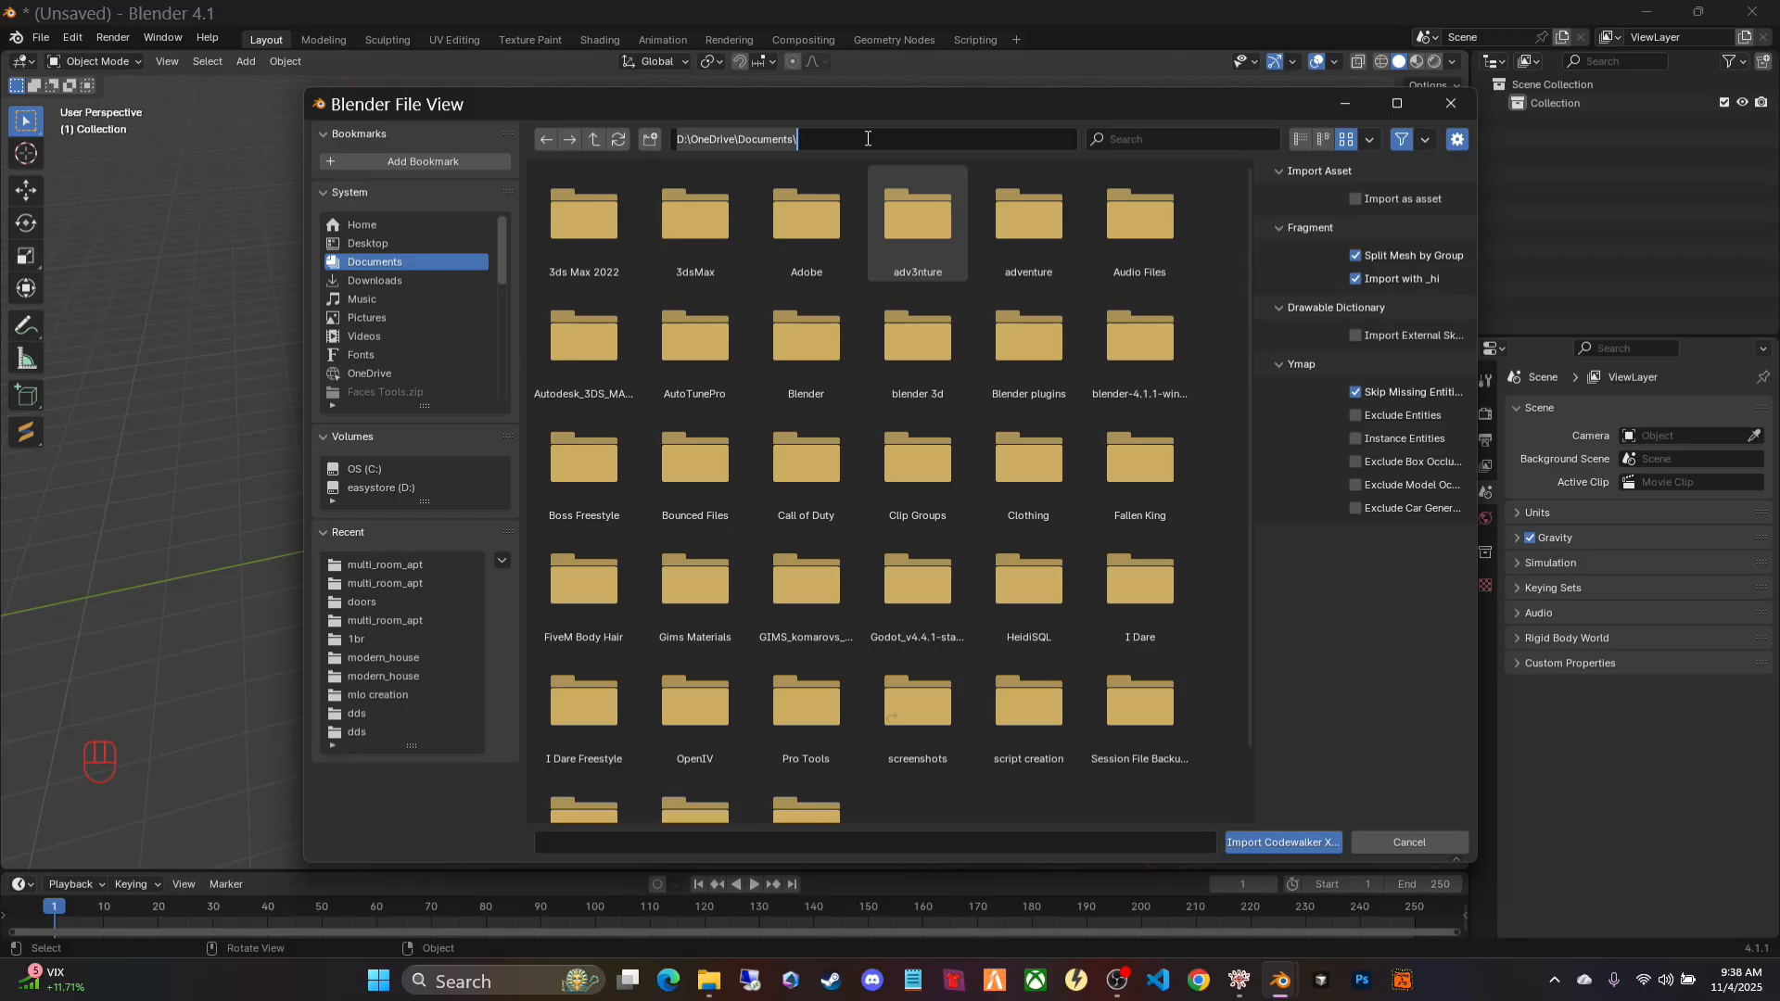
type("C:\\Users\\super\\Downloads\\developer university\\collisions\\multi_room_apt")
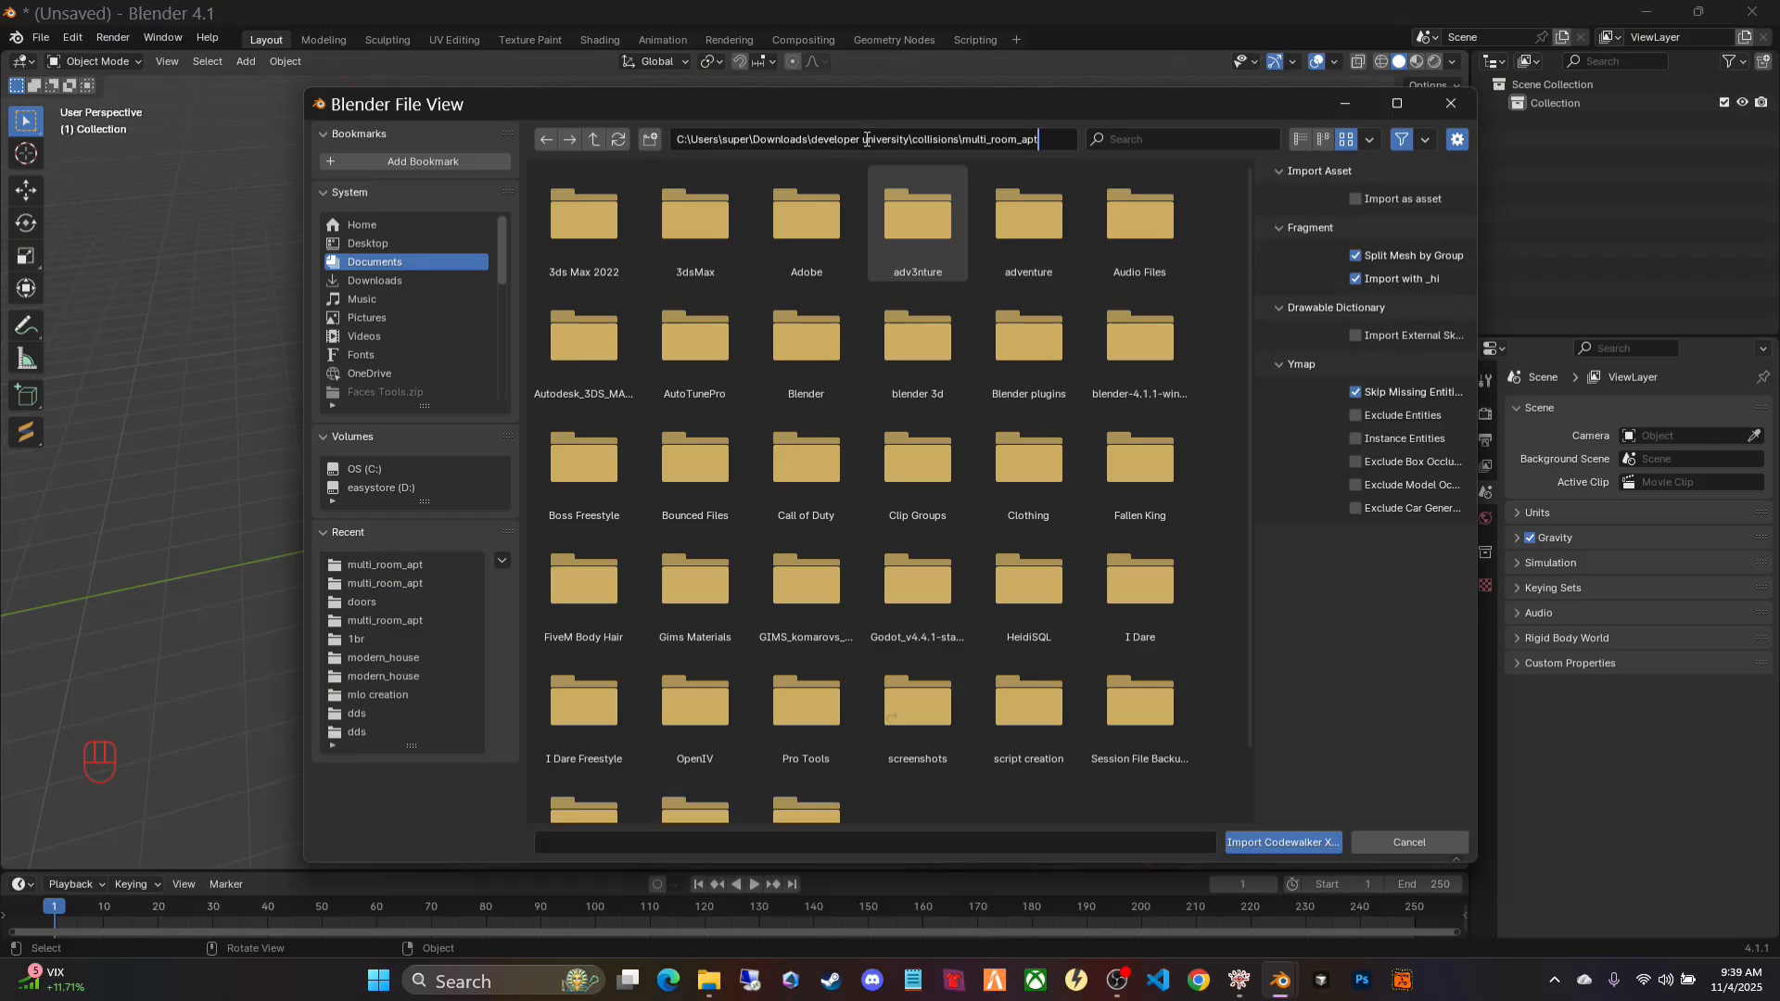
key("Return")
left_click_drag(815, 271, 518, 236)
left_click(1280, 845)
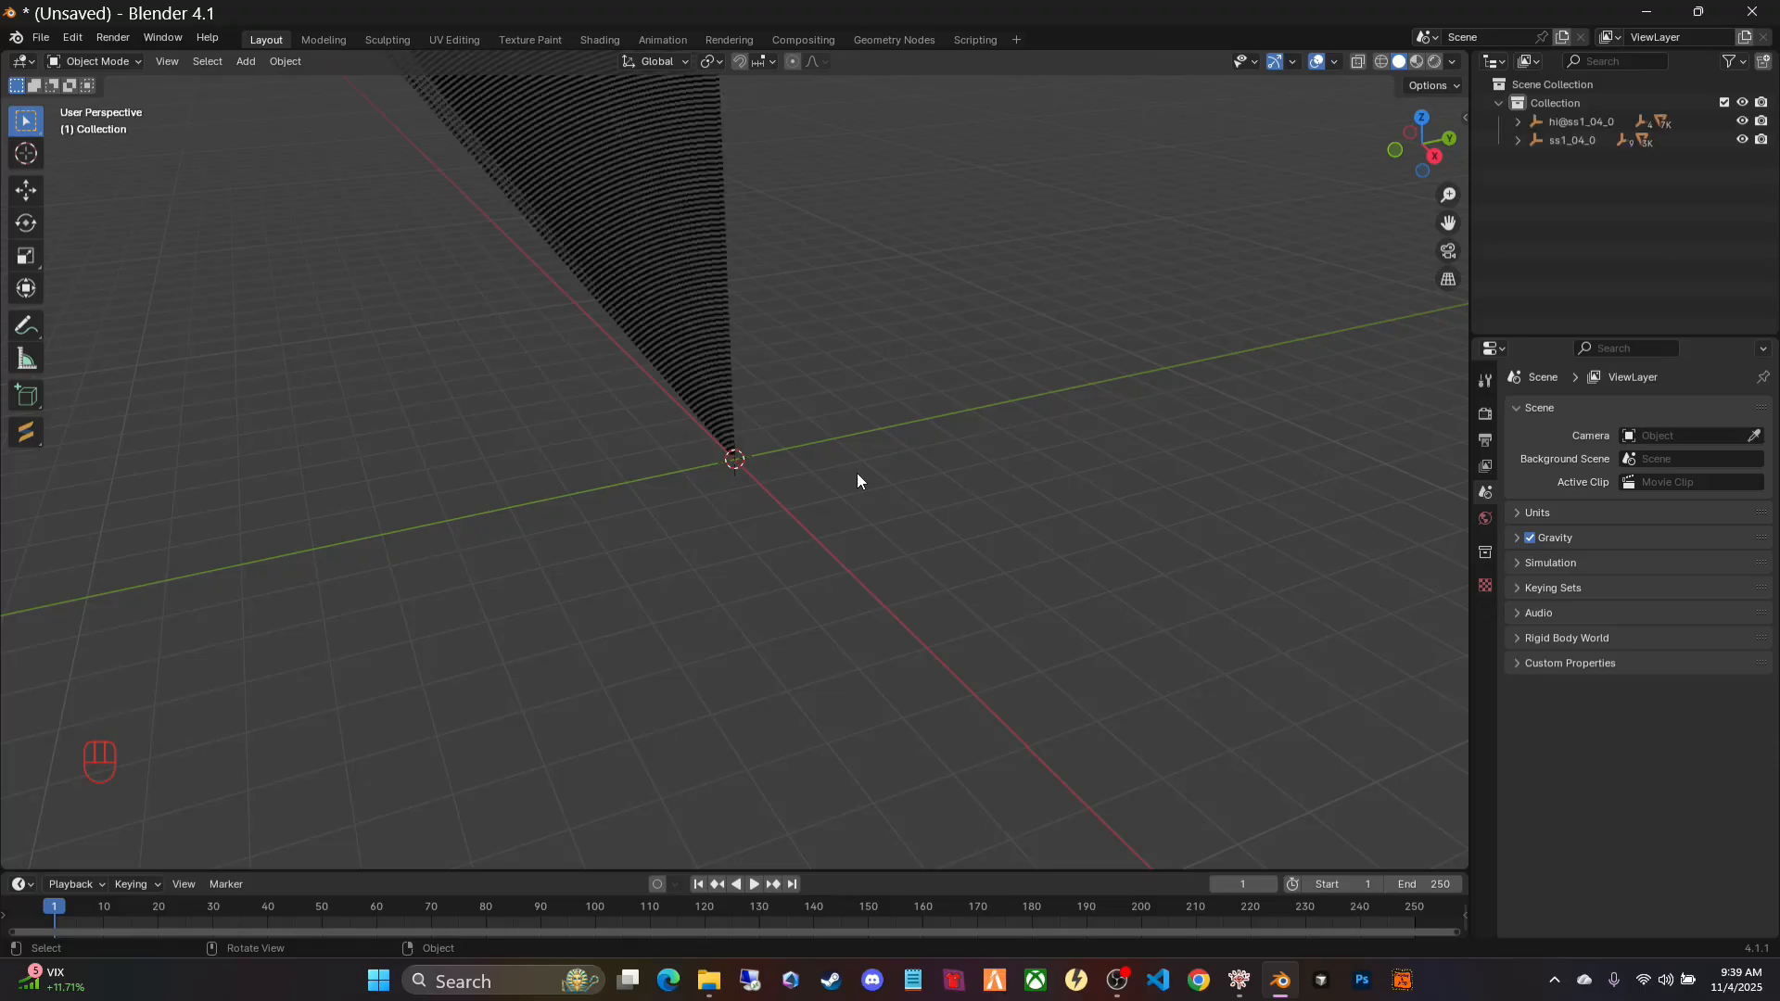
Step: Set the viewport to Material Preview shading and examine the imported collision buildings from several angles
middle_click_drag(897, 567, 877, 504)
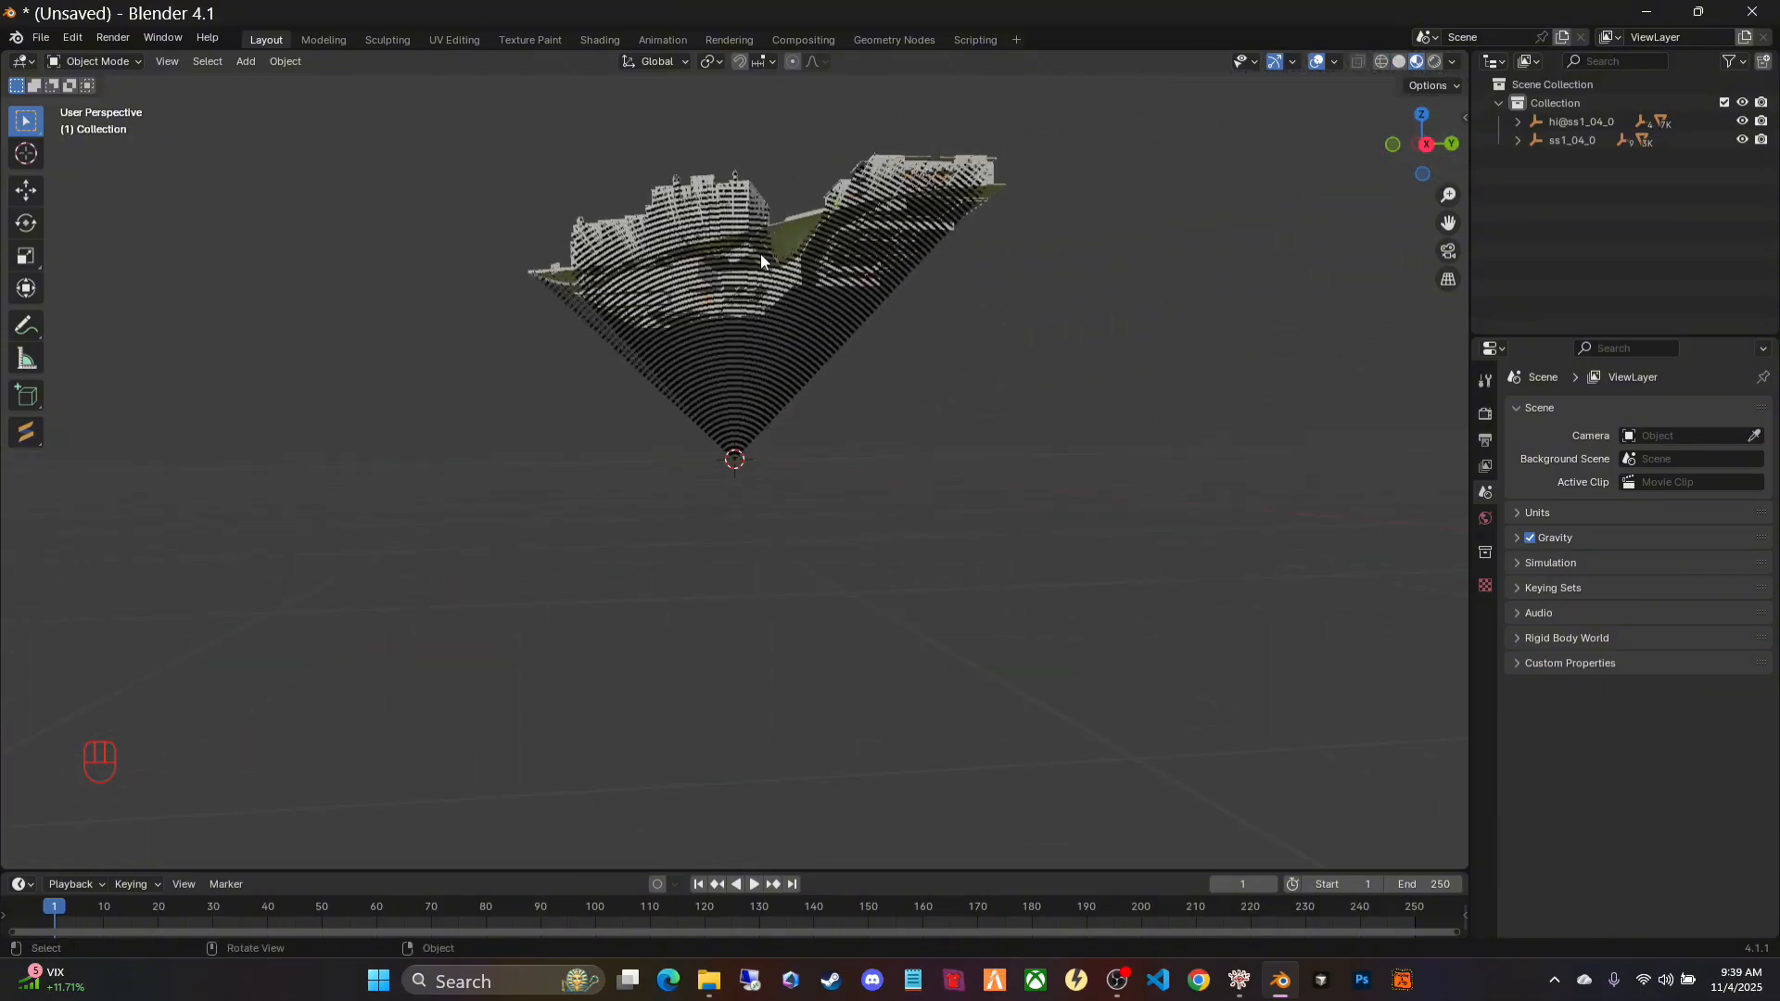
middle_click_drag(979, 250, 573, 288)
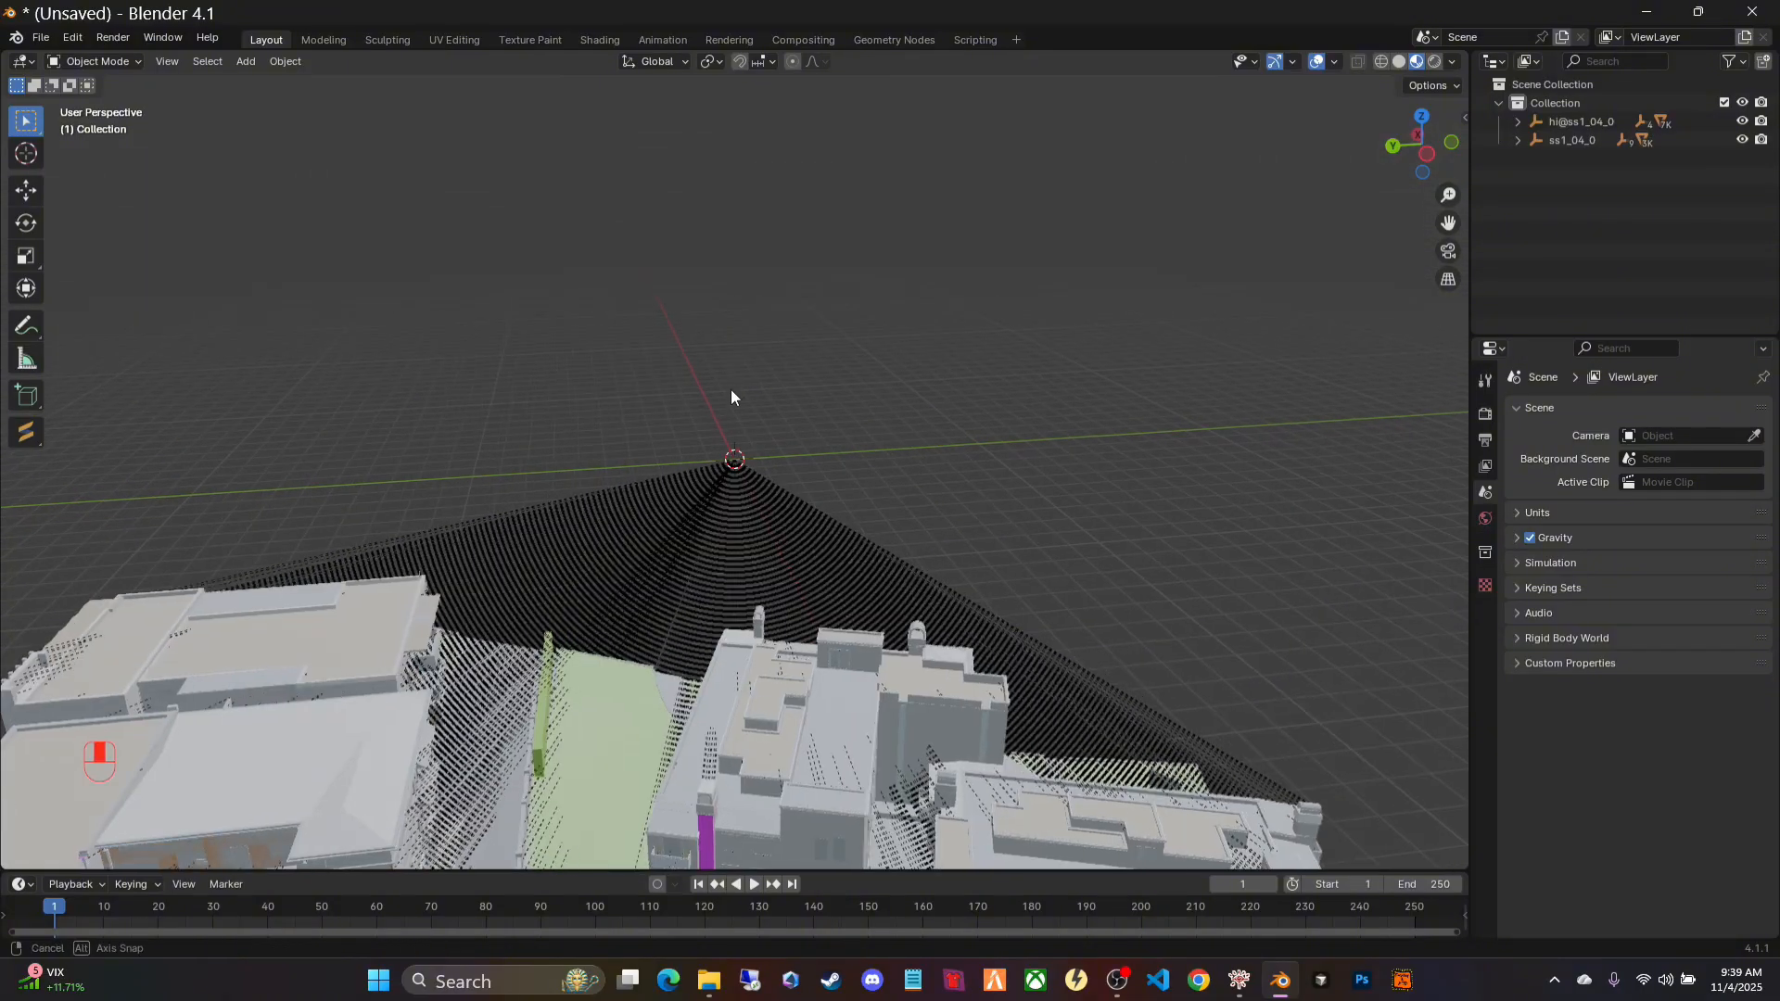
middle_click_drag(731, 390, 737, 373)
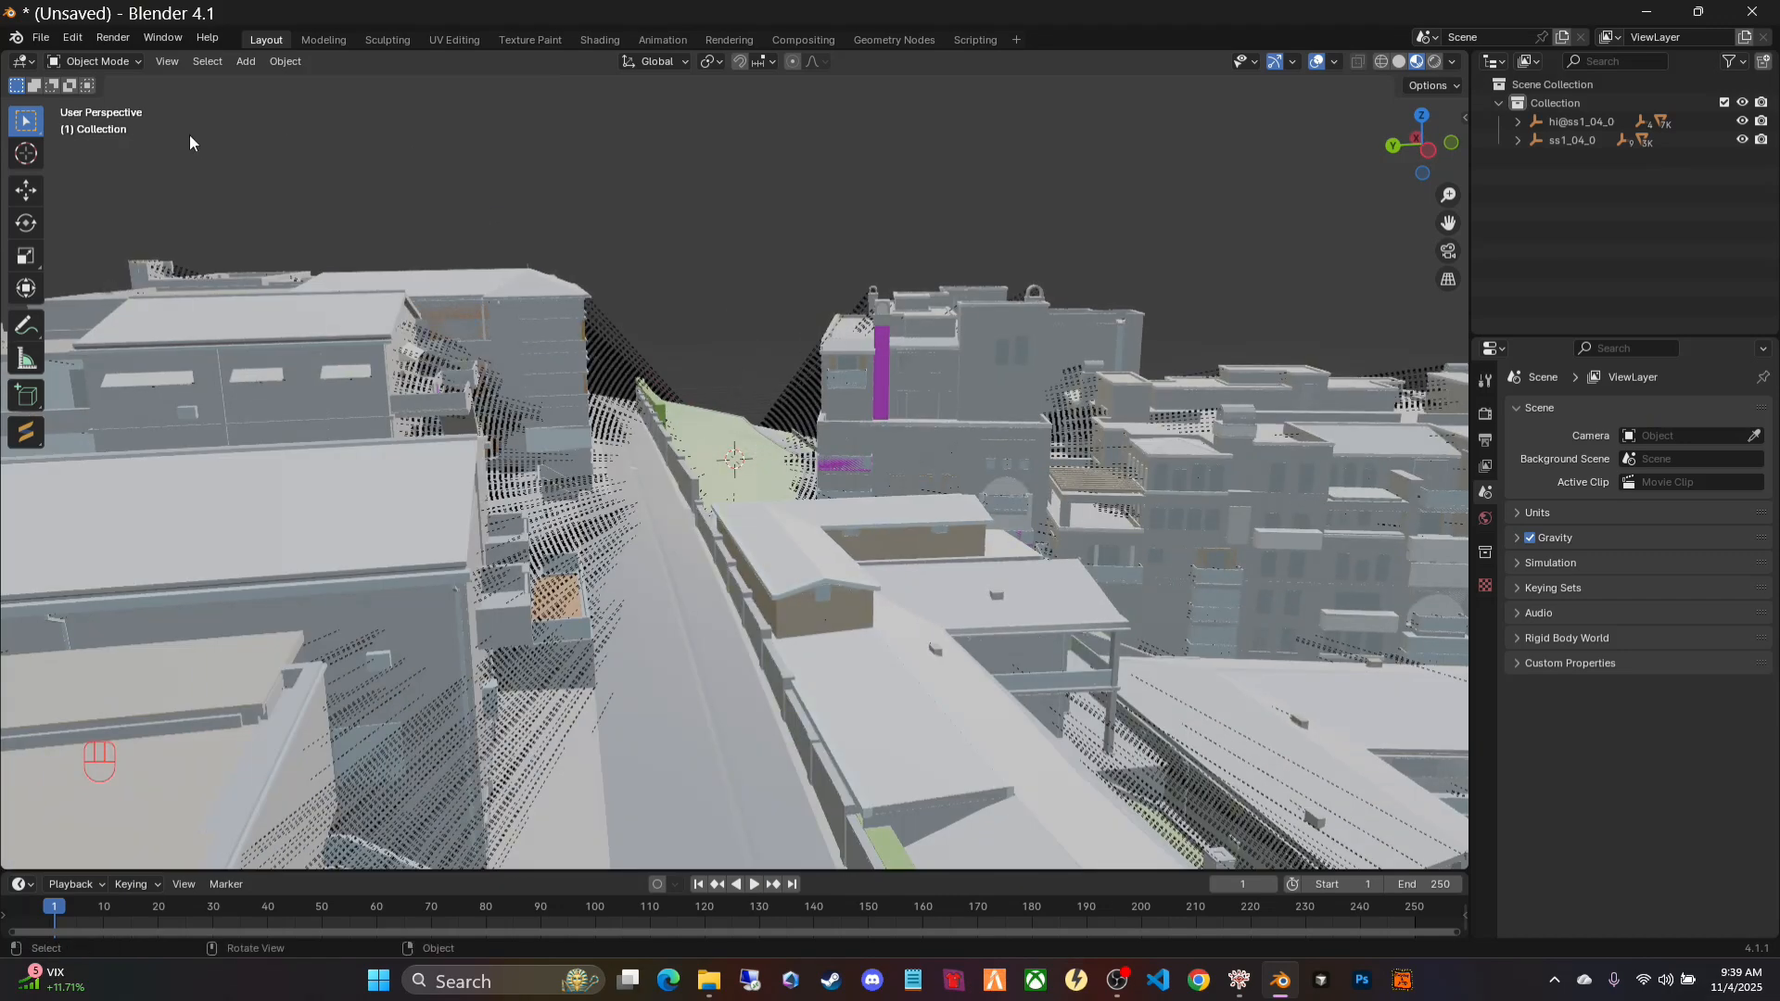
Step: Use Walk Navigation to move through the imported buildings and stop facing the gabled building with magenta stair sides
left_click(174, 63)
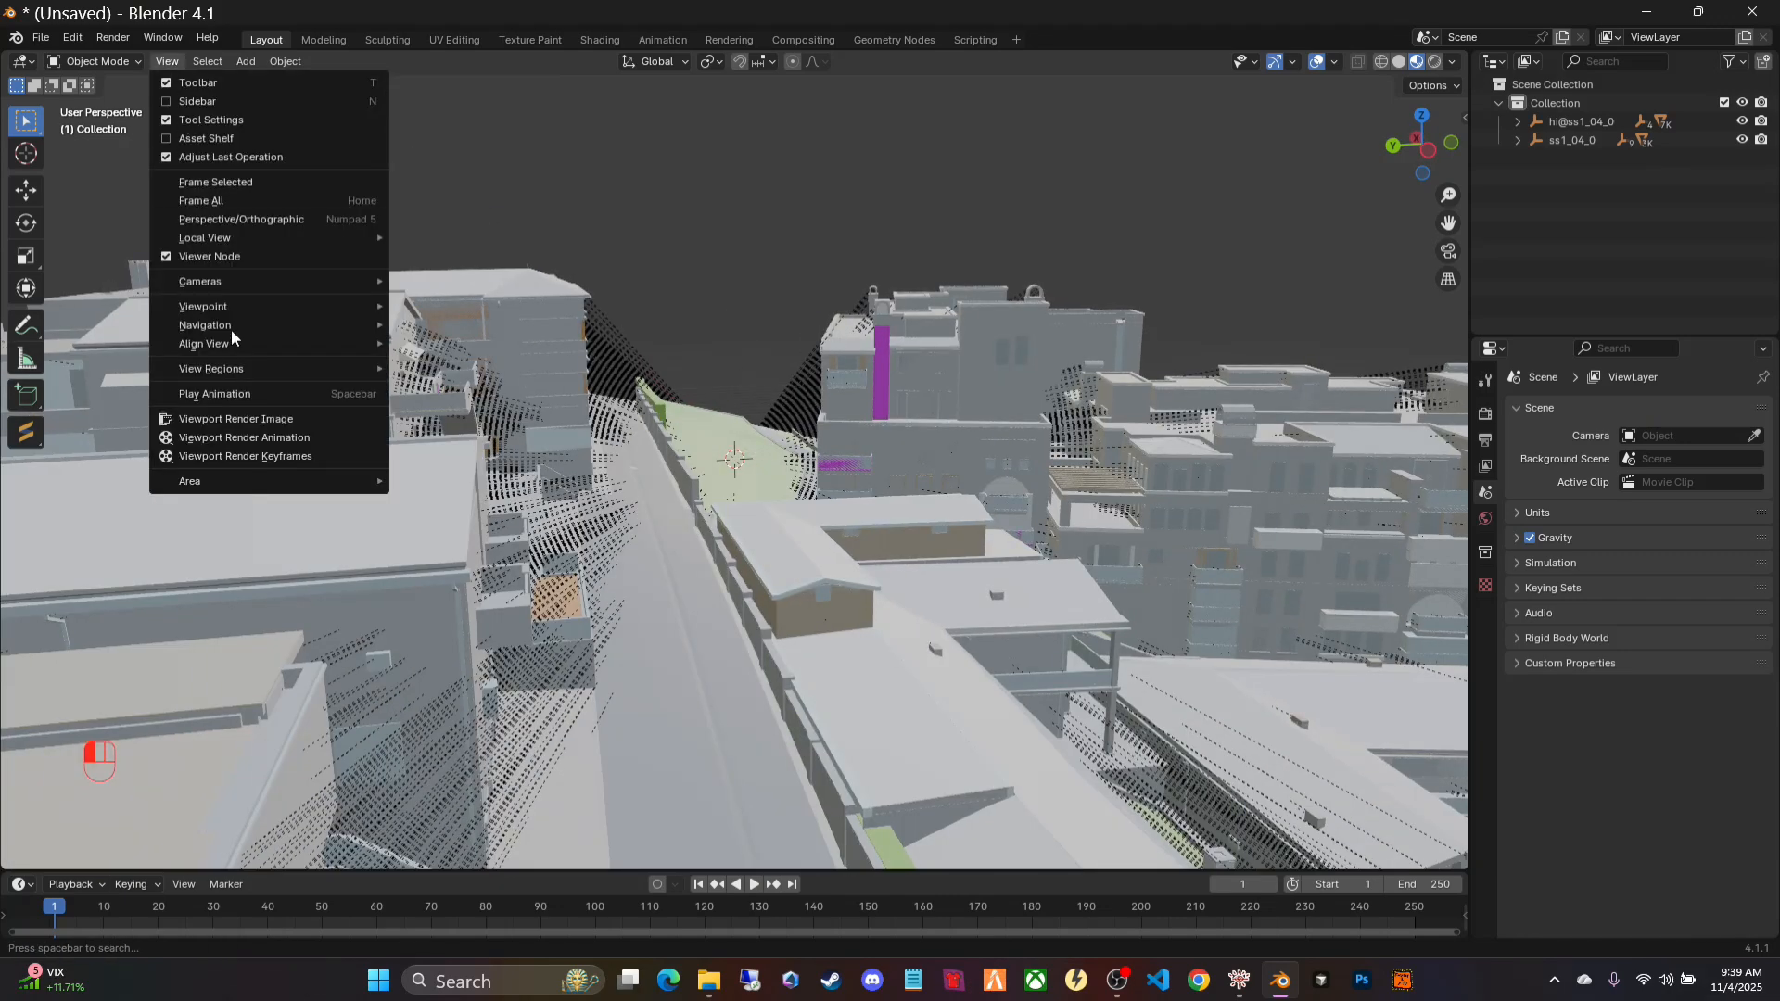
mouse_move(209, 330)
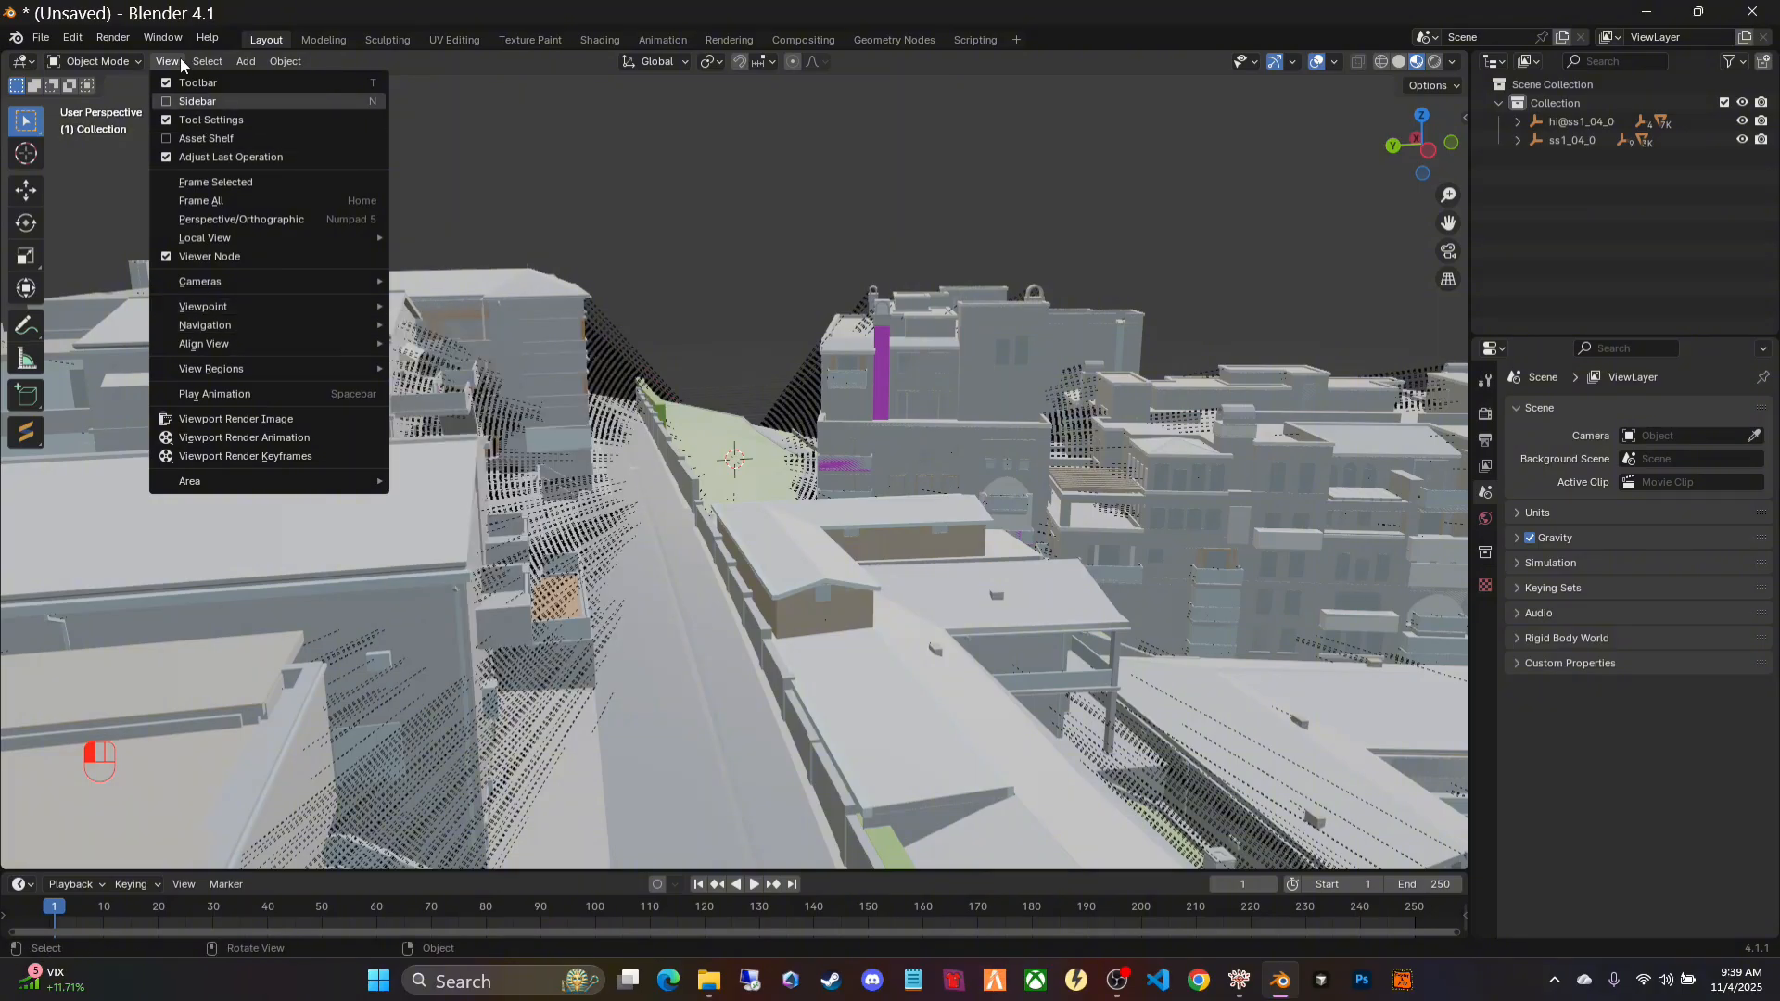
mouse_move(365, 323)
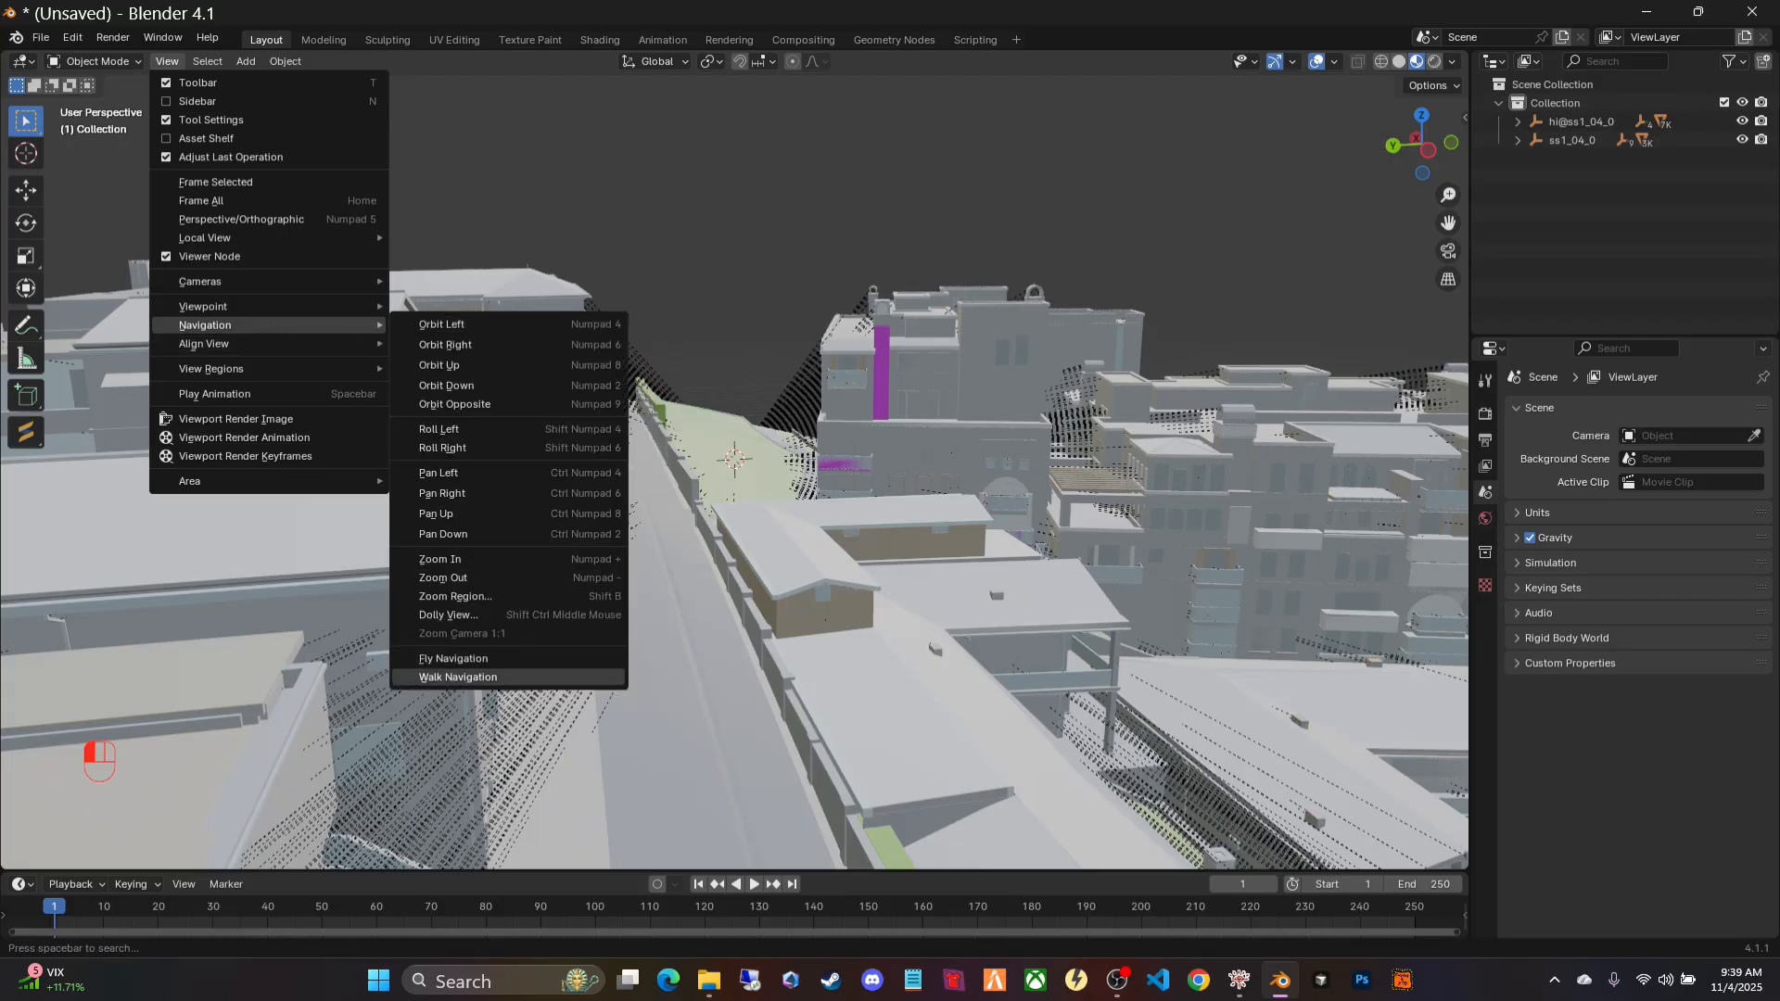
left_click(452, 677)
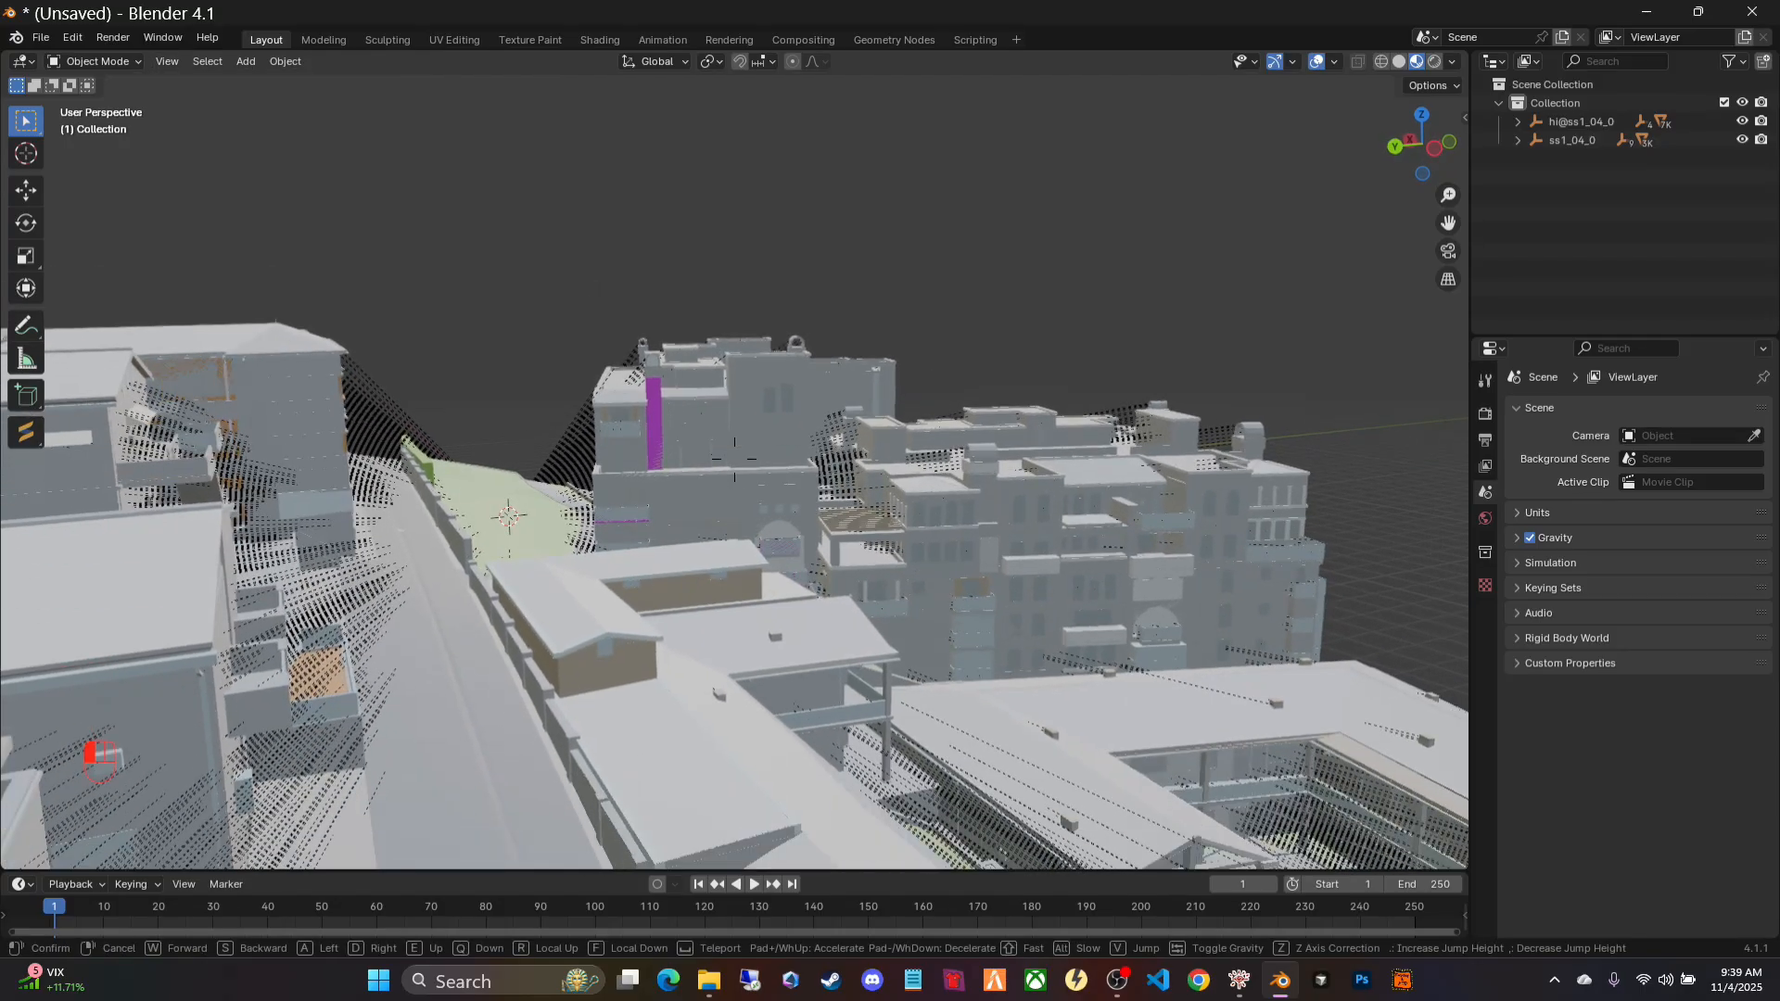
key("w")
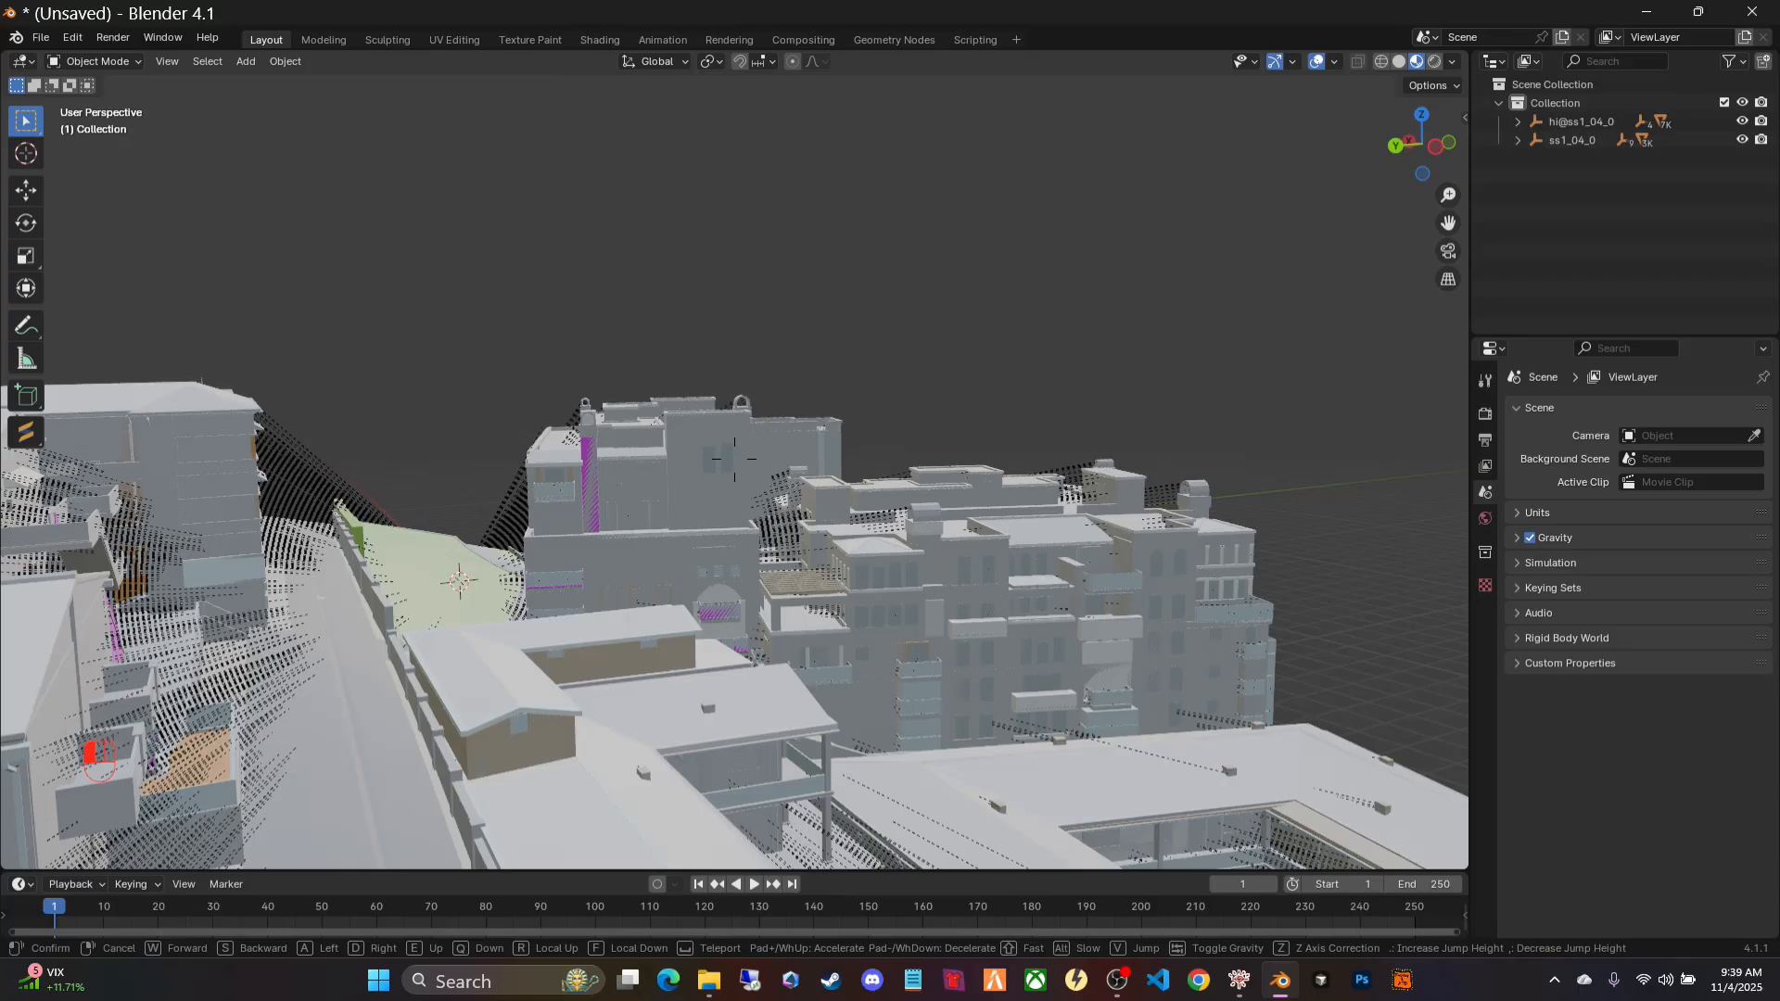
key("w")
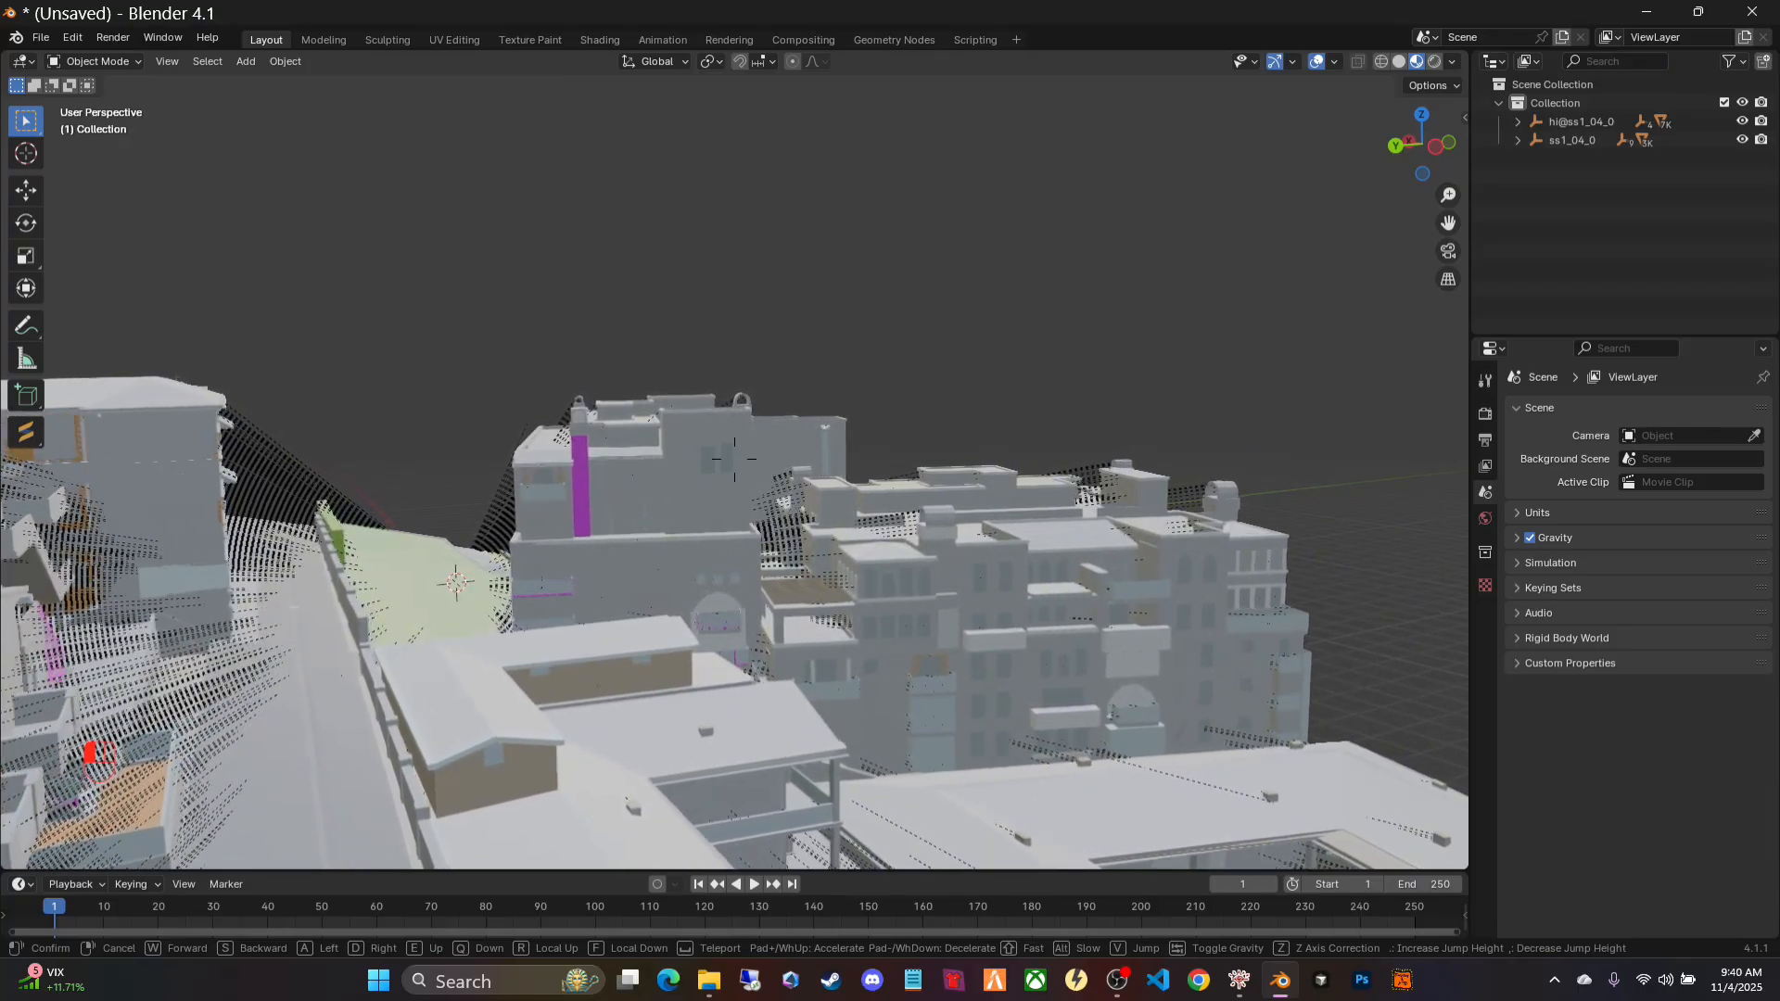
key("w")
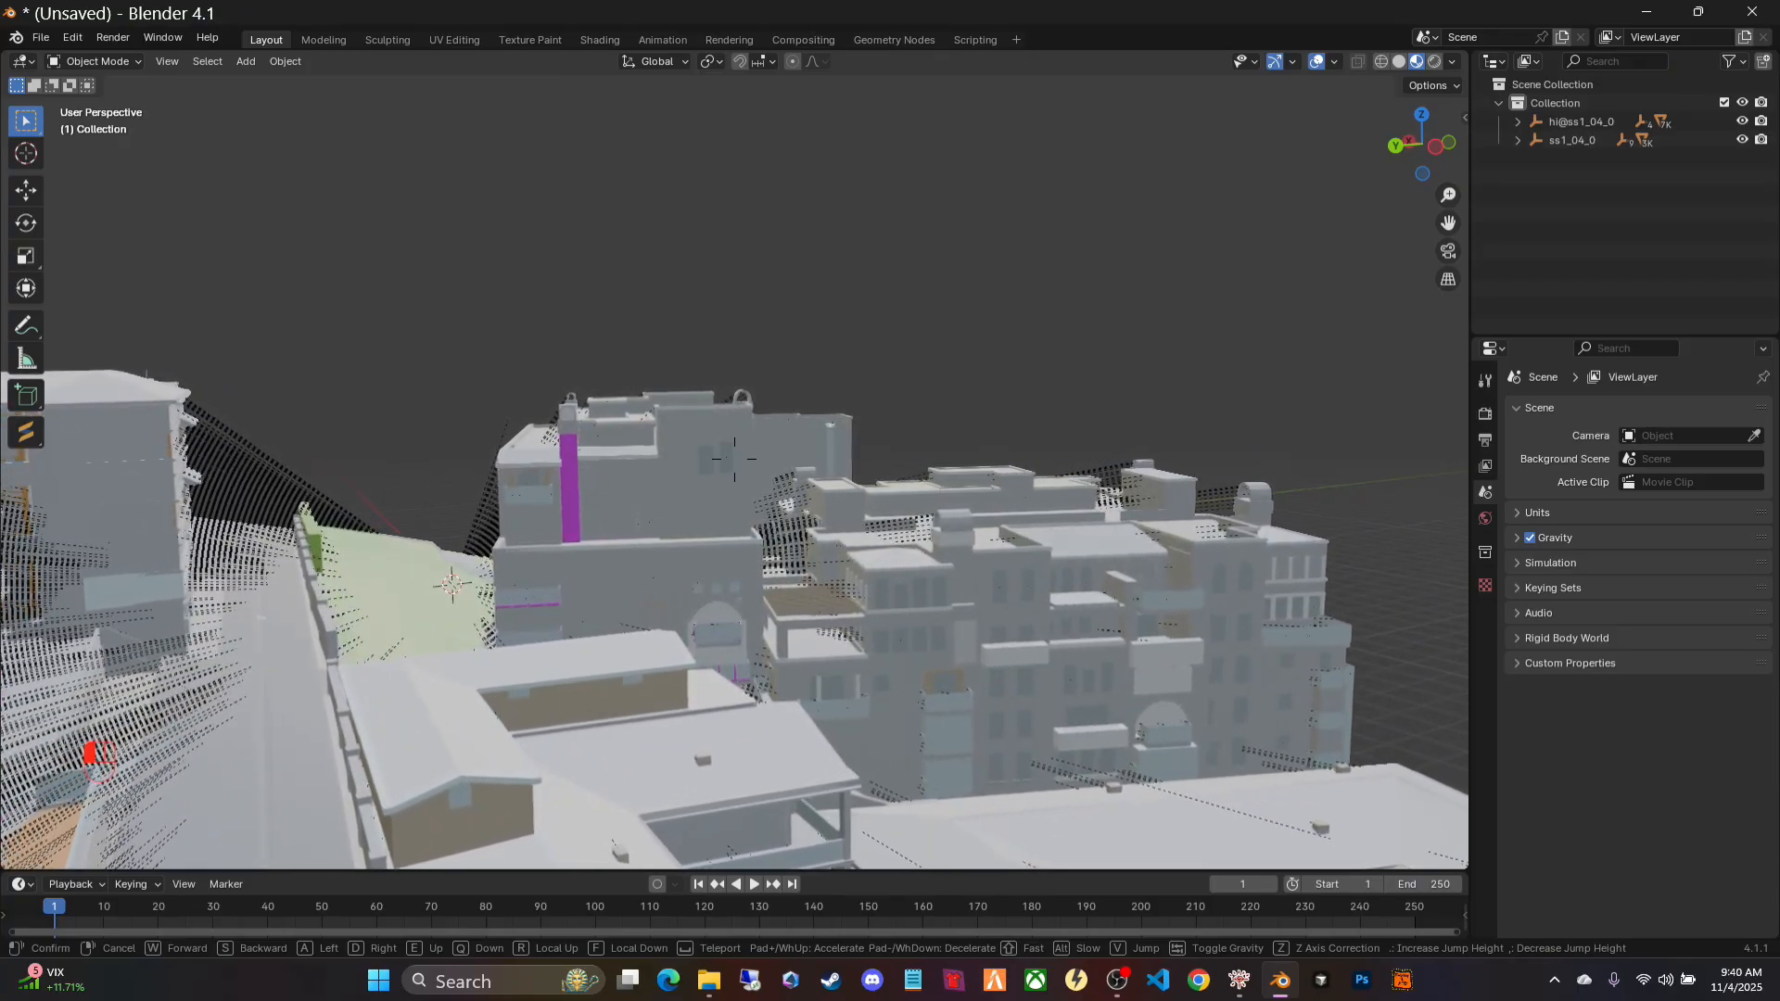
key("w")
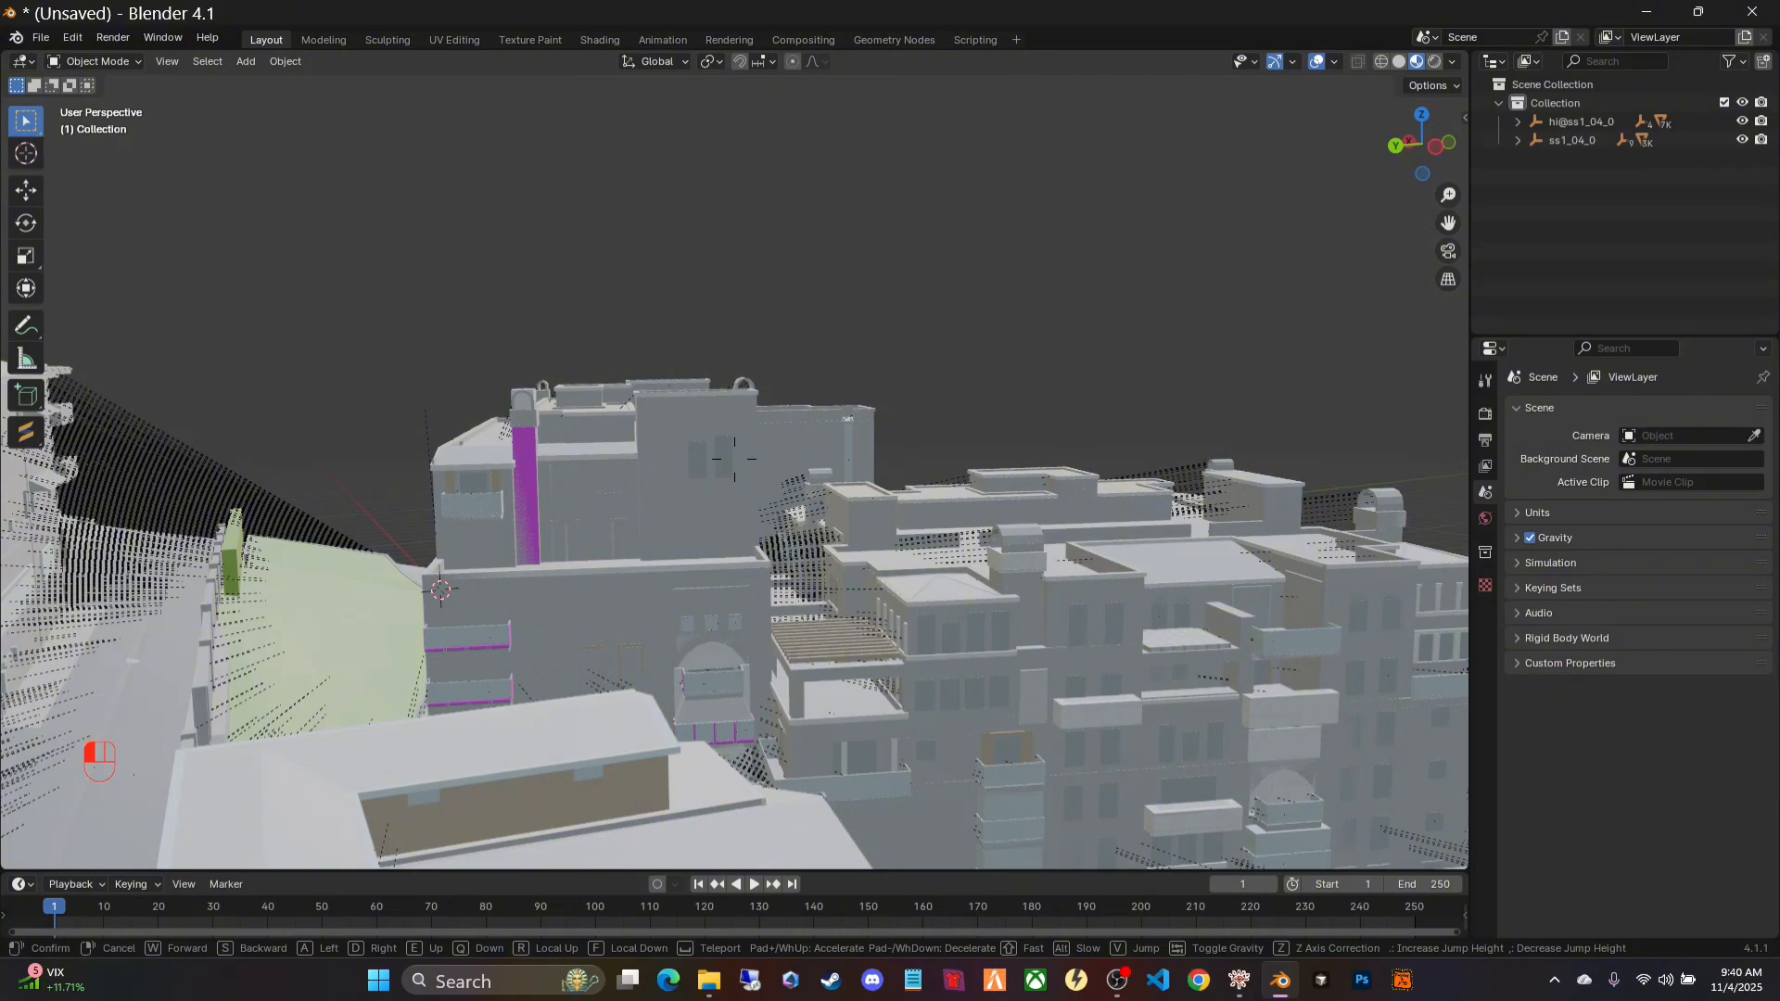
key("w")
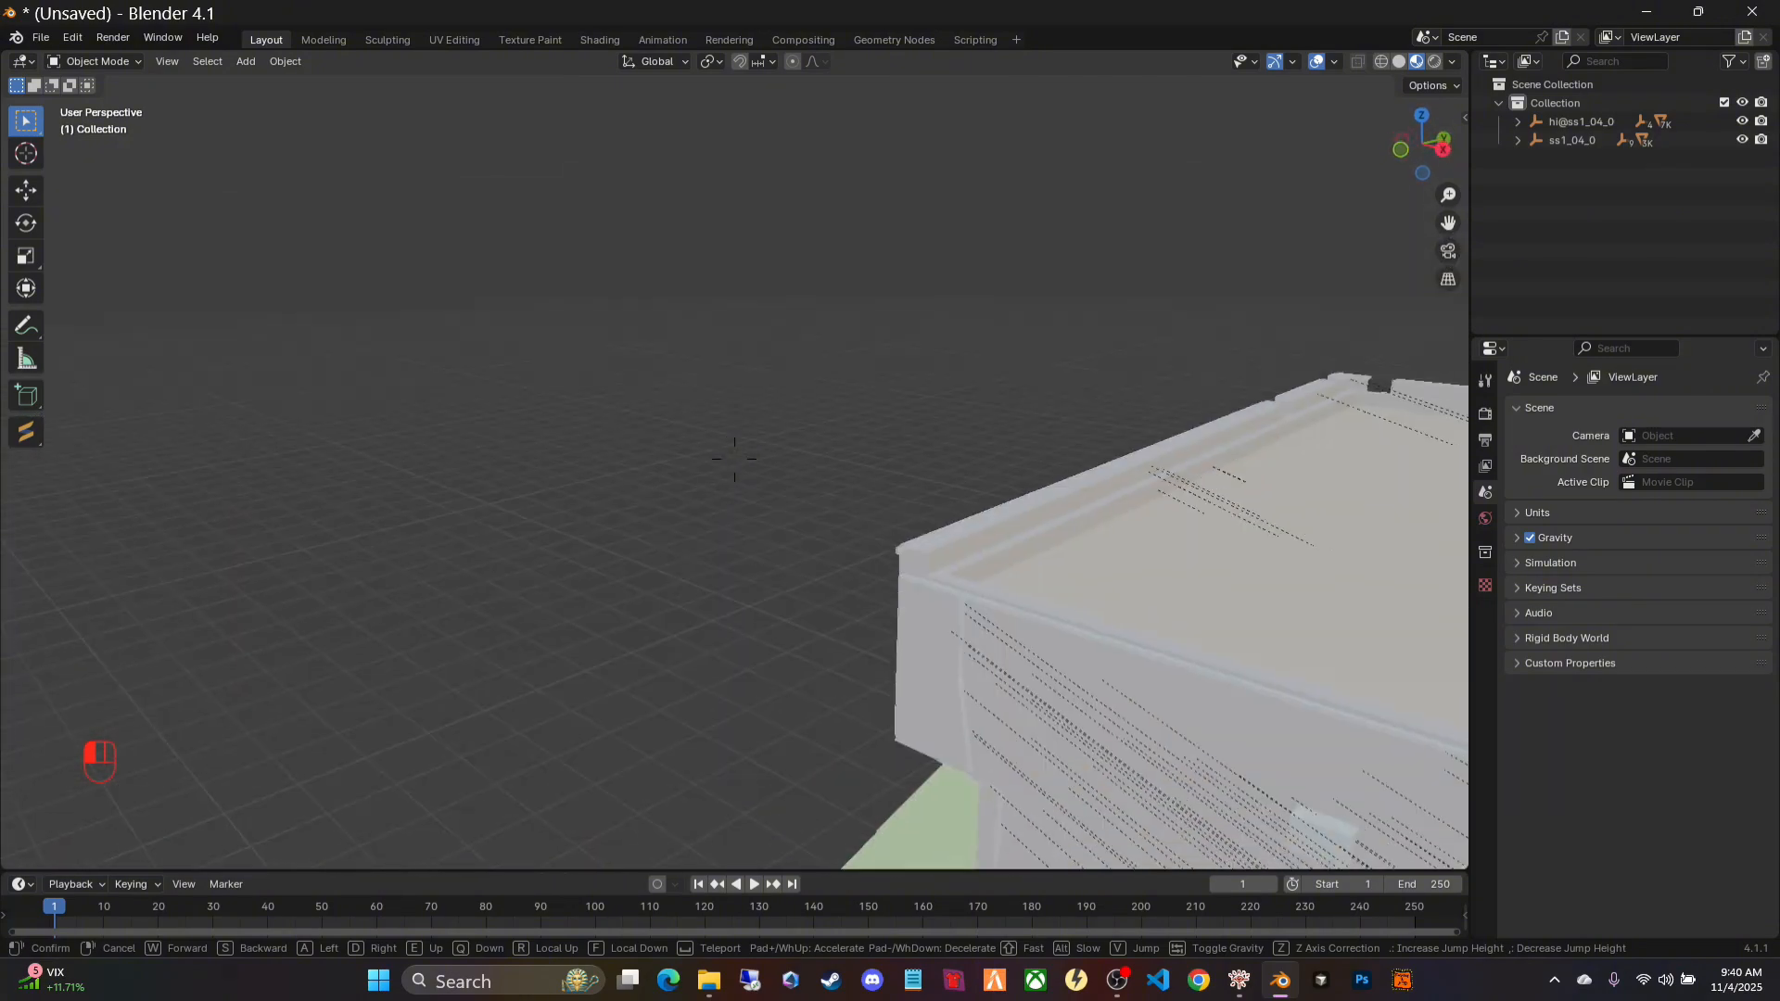
key("w")
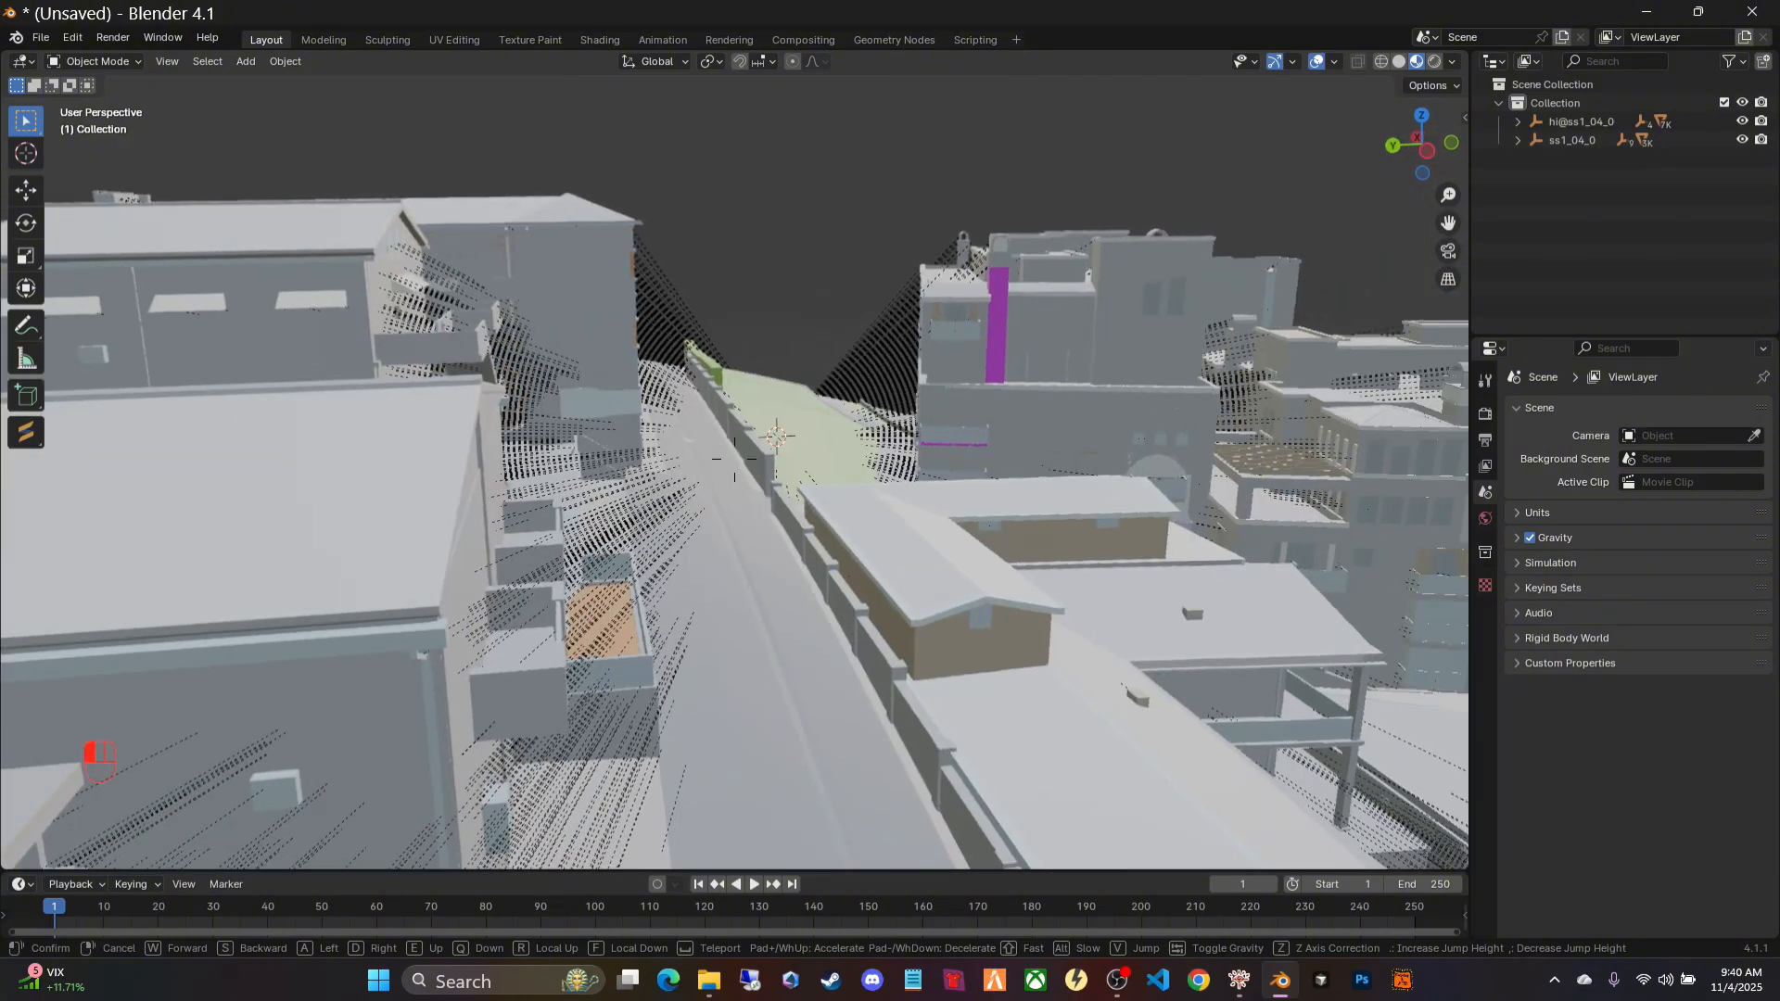
key("w")
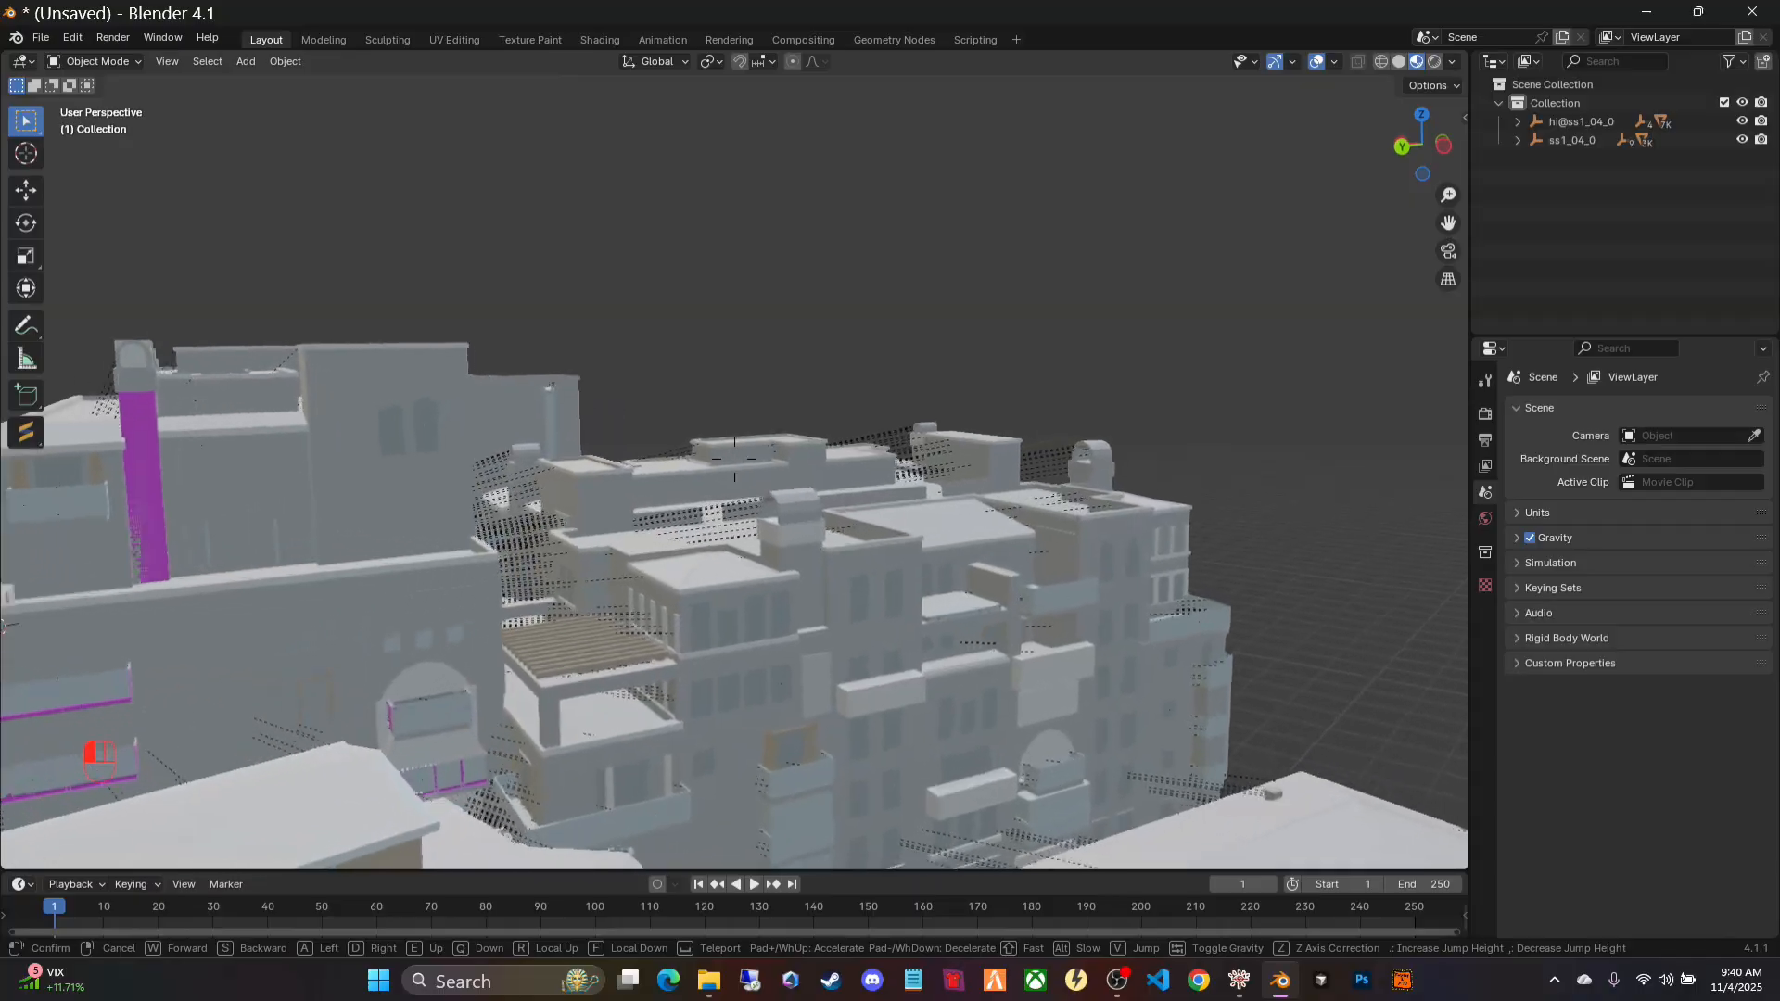
key("w")
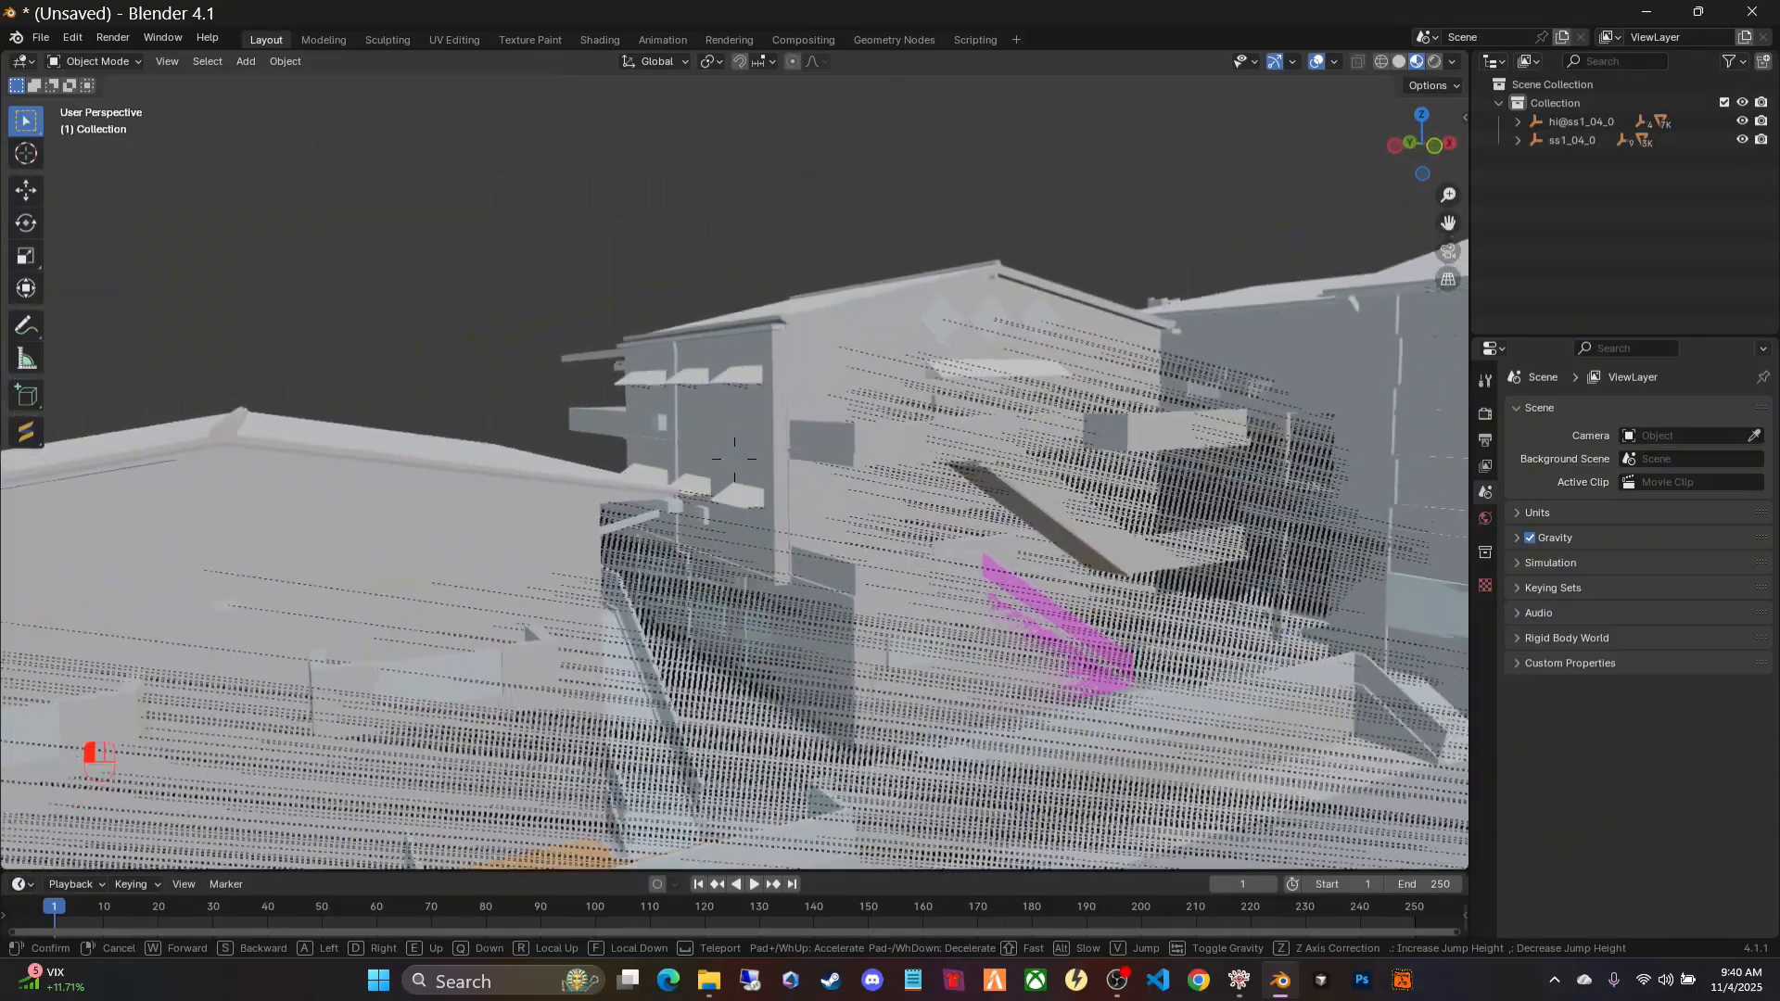
key("w")
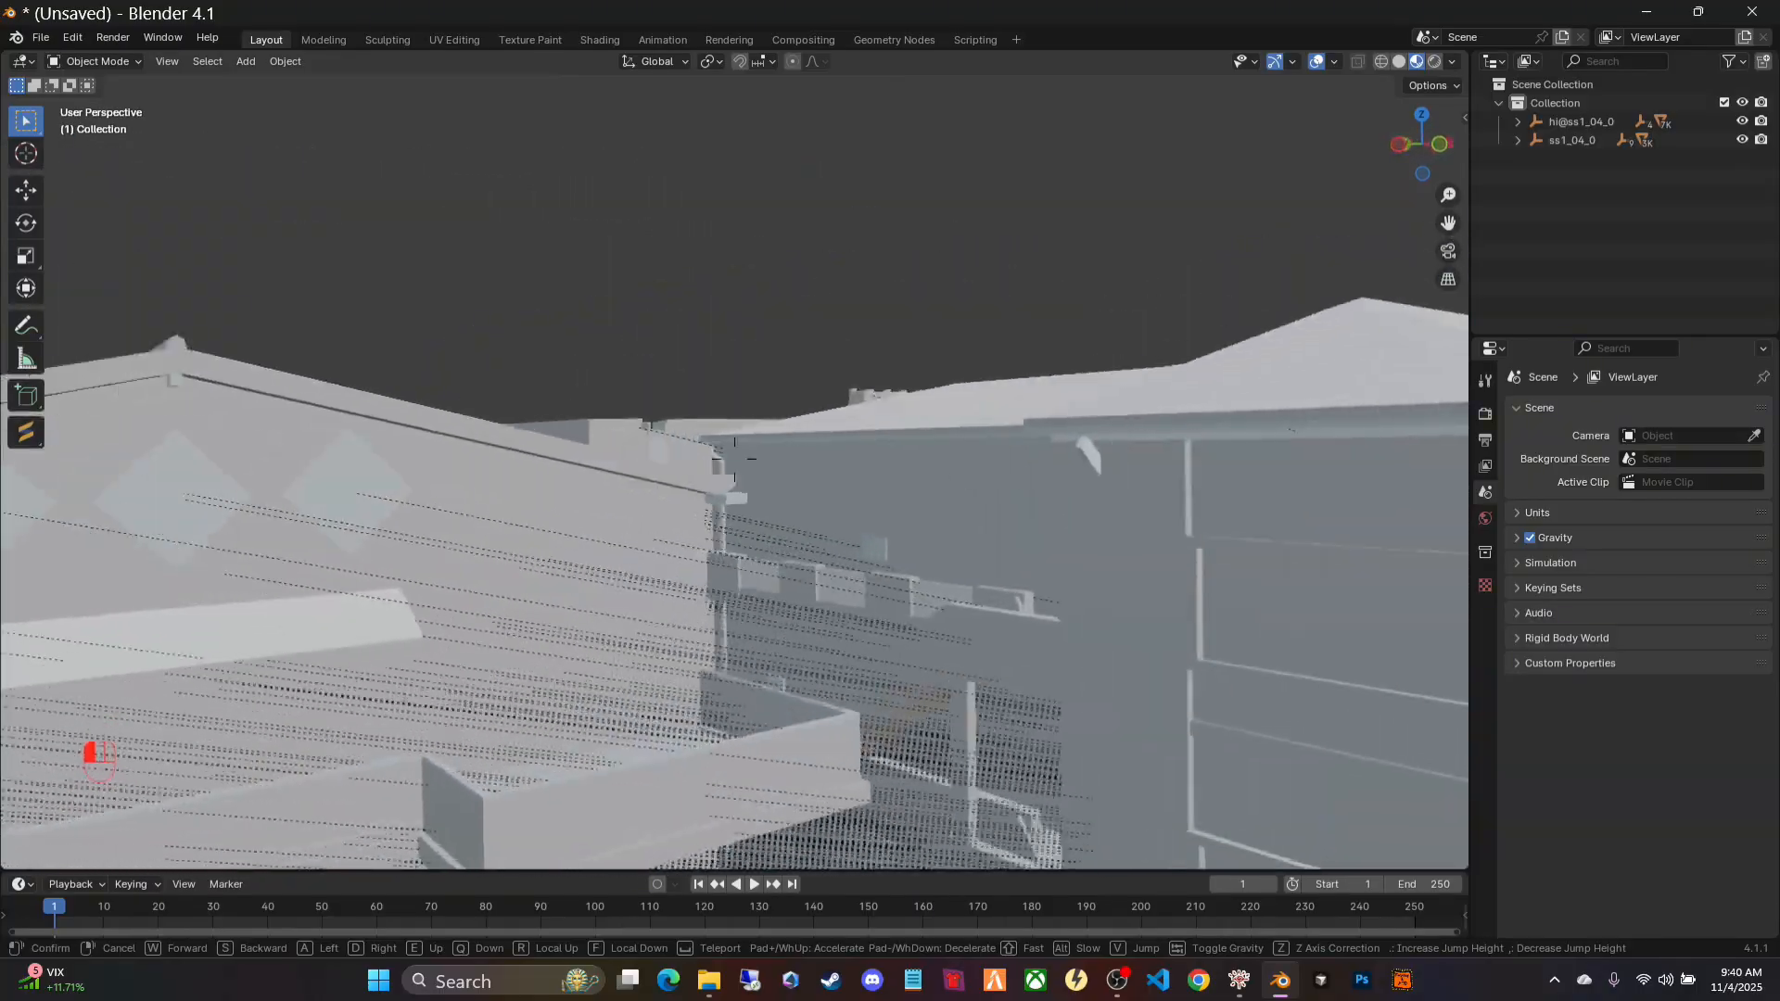
key("w")
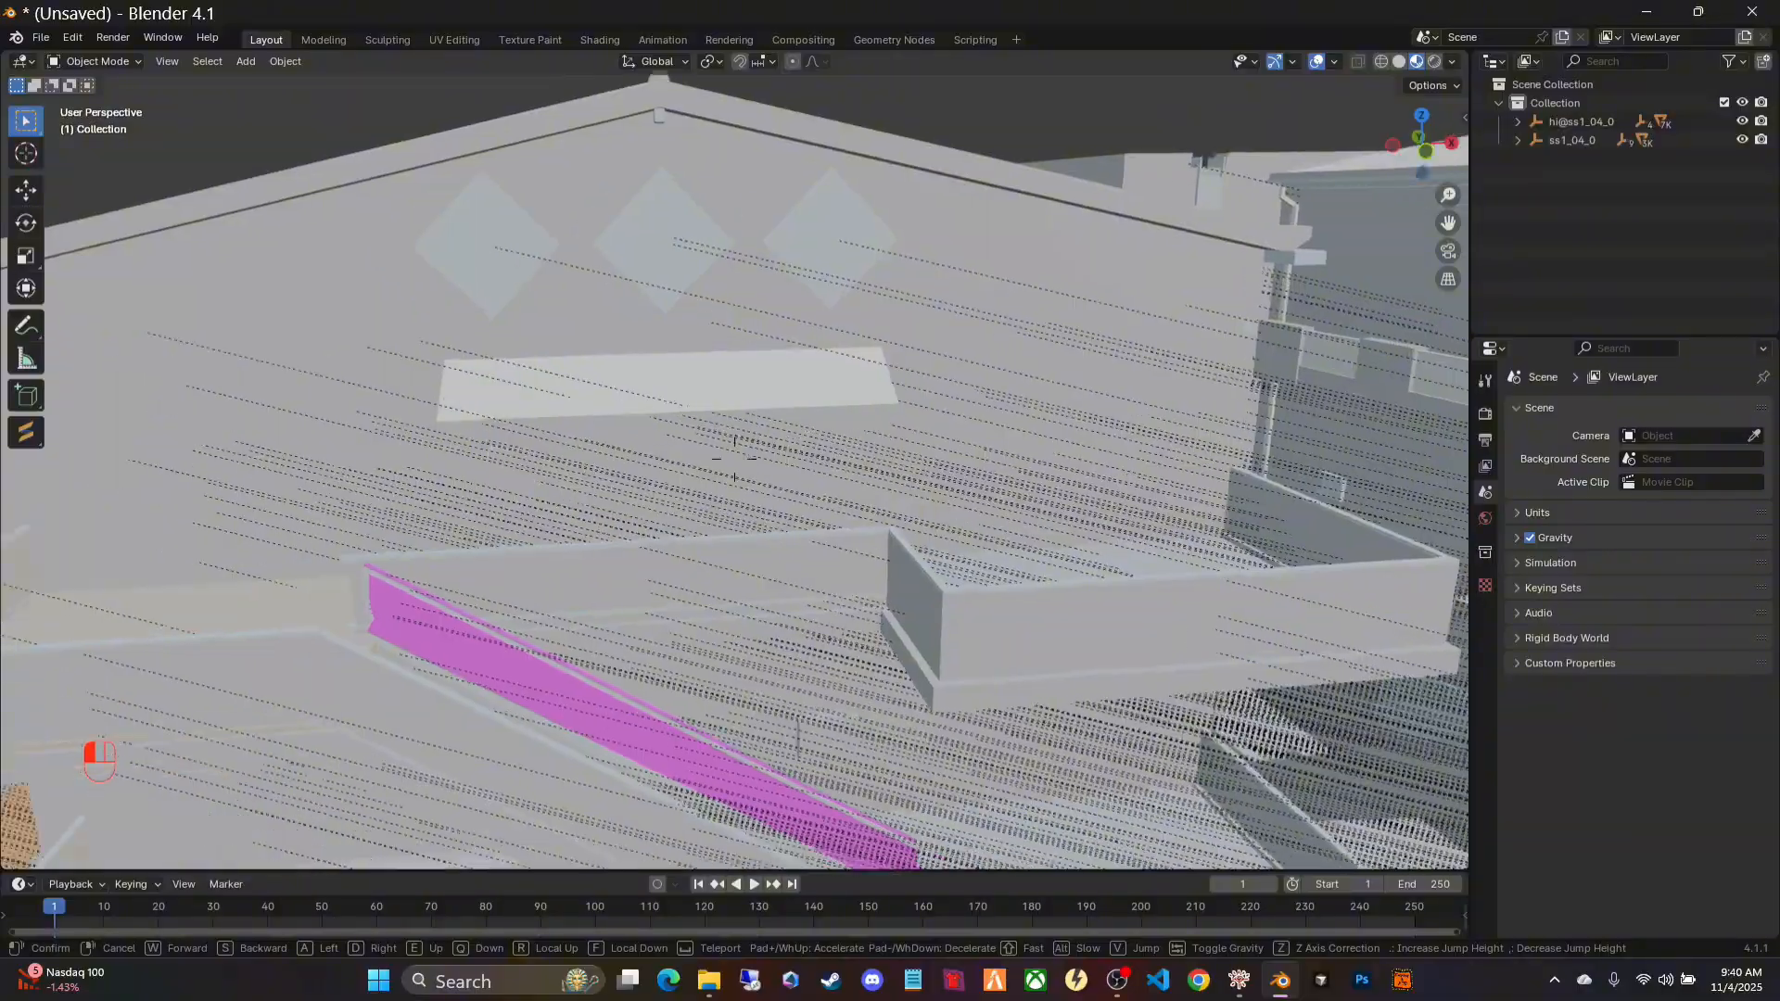
key("s")
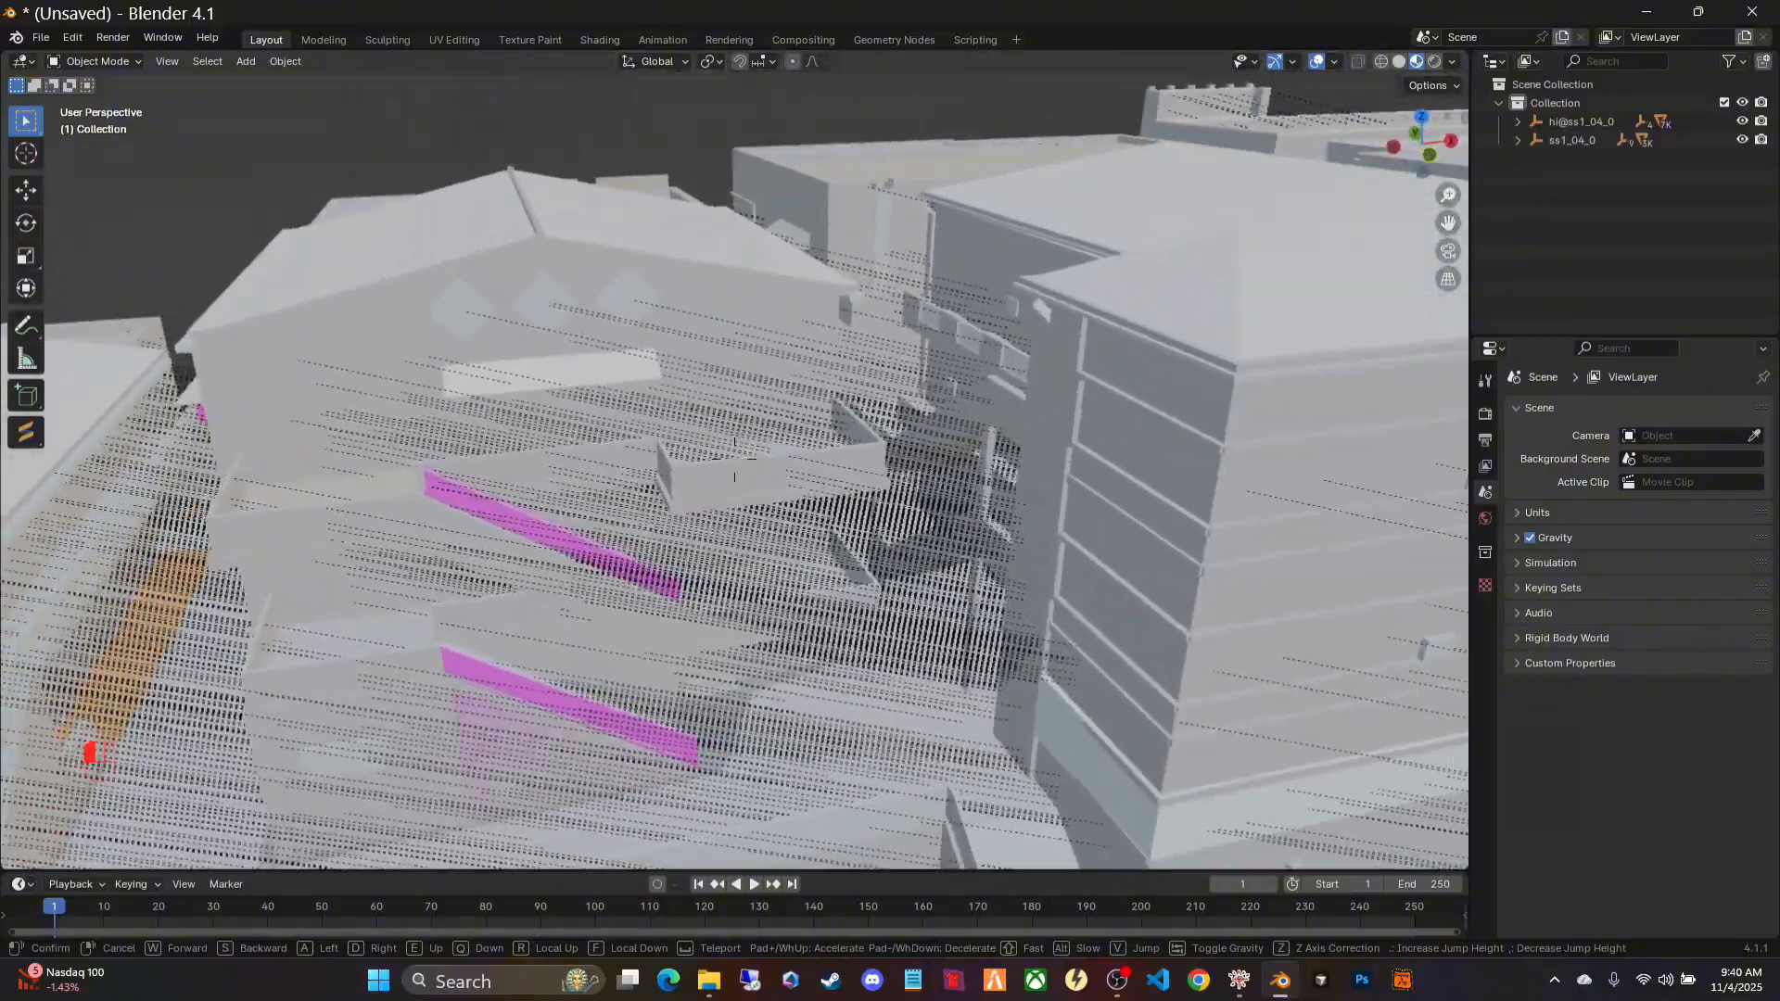
key("w")
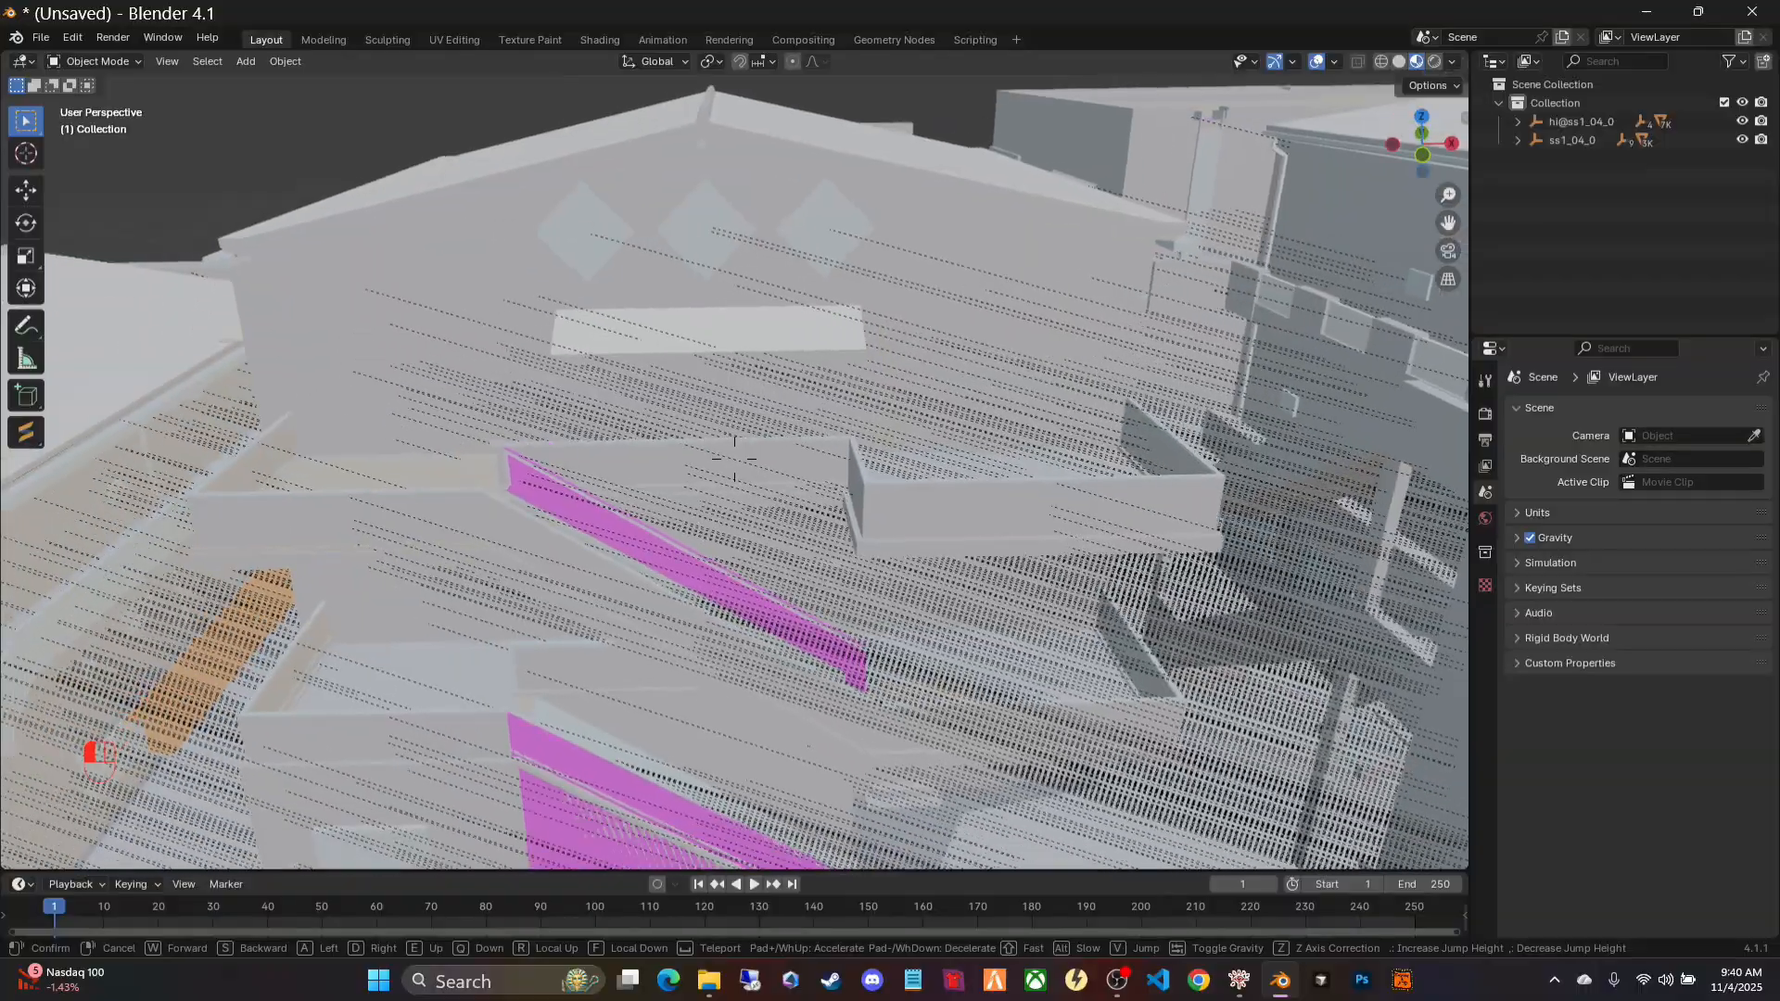
left_click(734, 459)
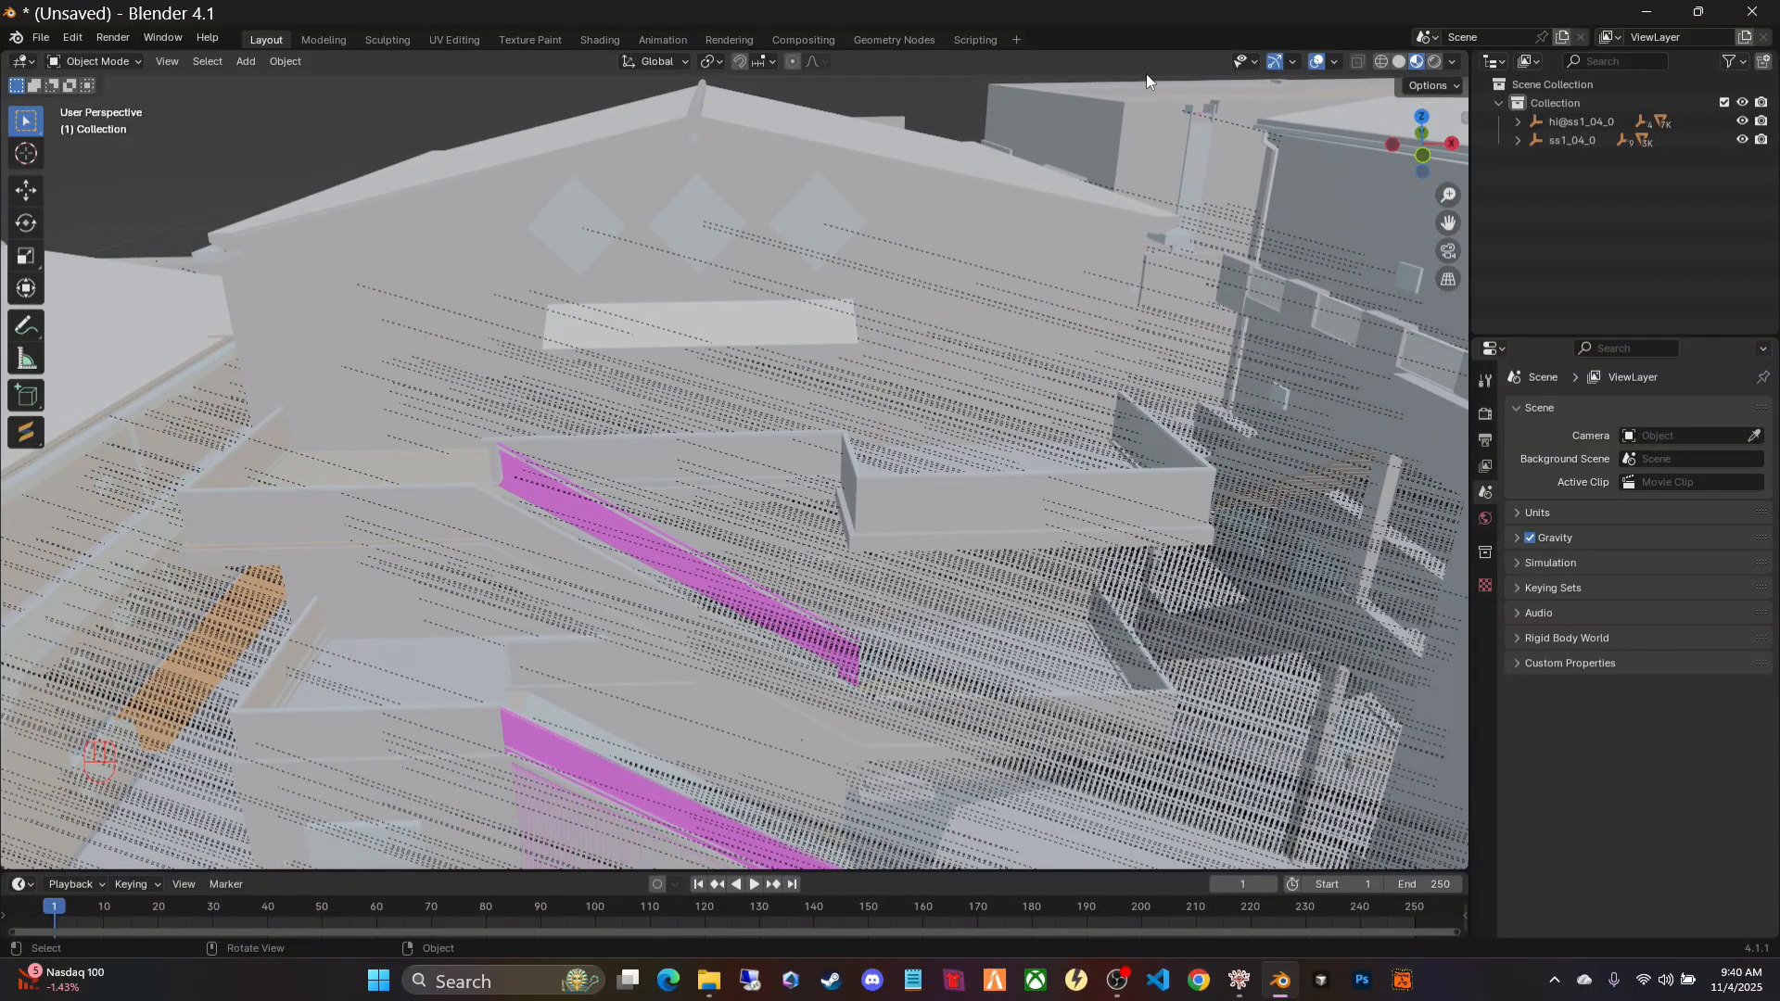
Step: Turn off the Extras and Relationship Lines viewport overlays to clear the dashed lines from the view
left_click(1336, 61)
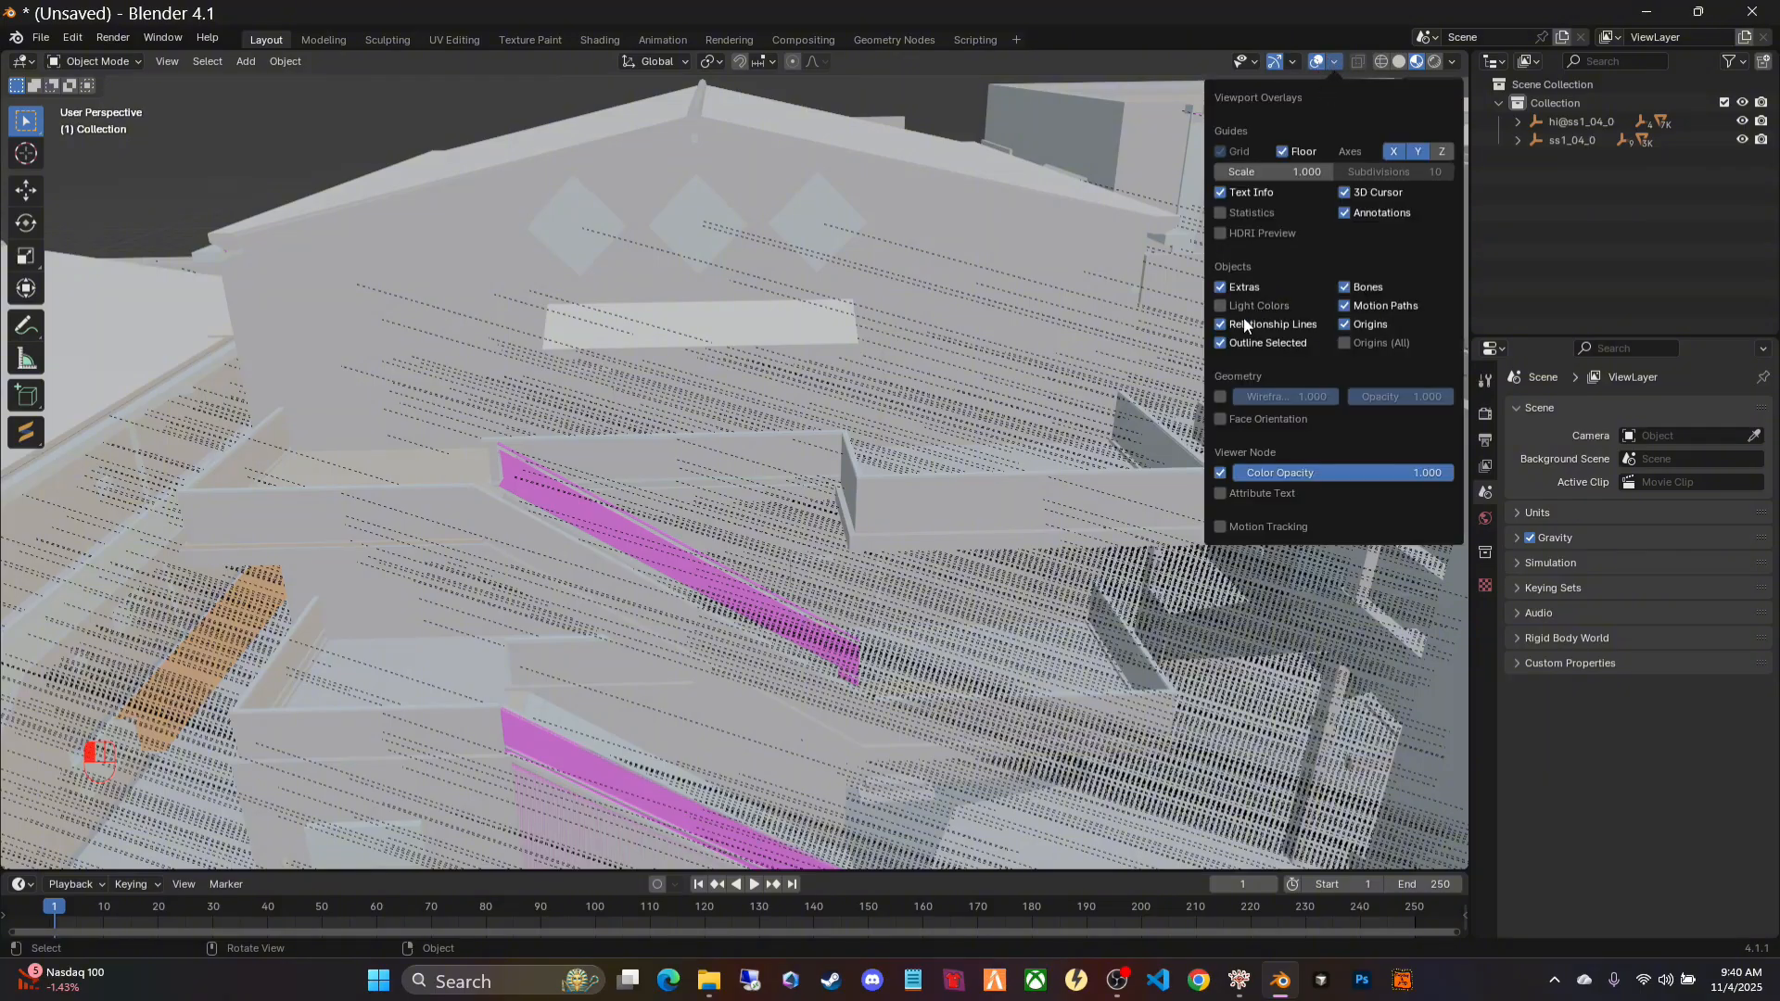
left_click(1221, 287)
left_click(1221, 324)
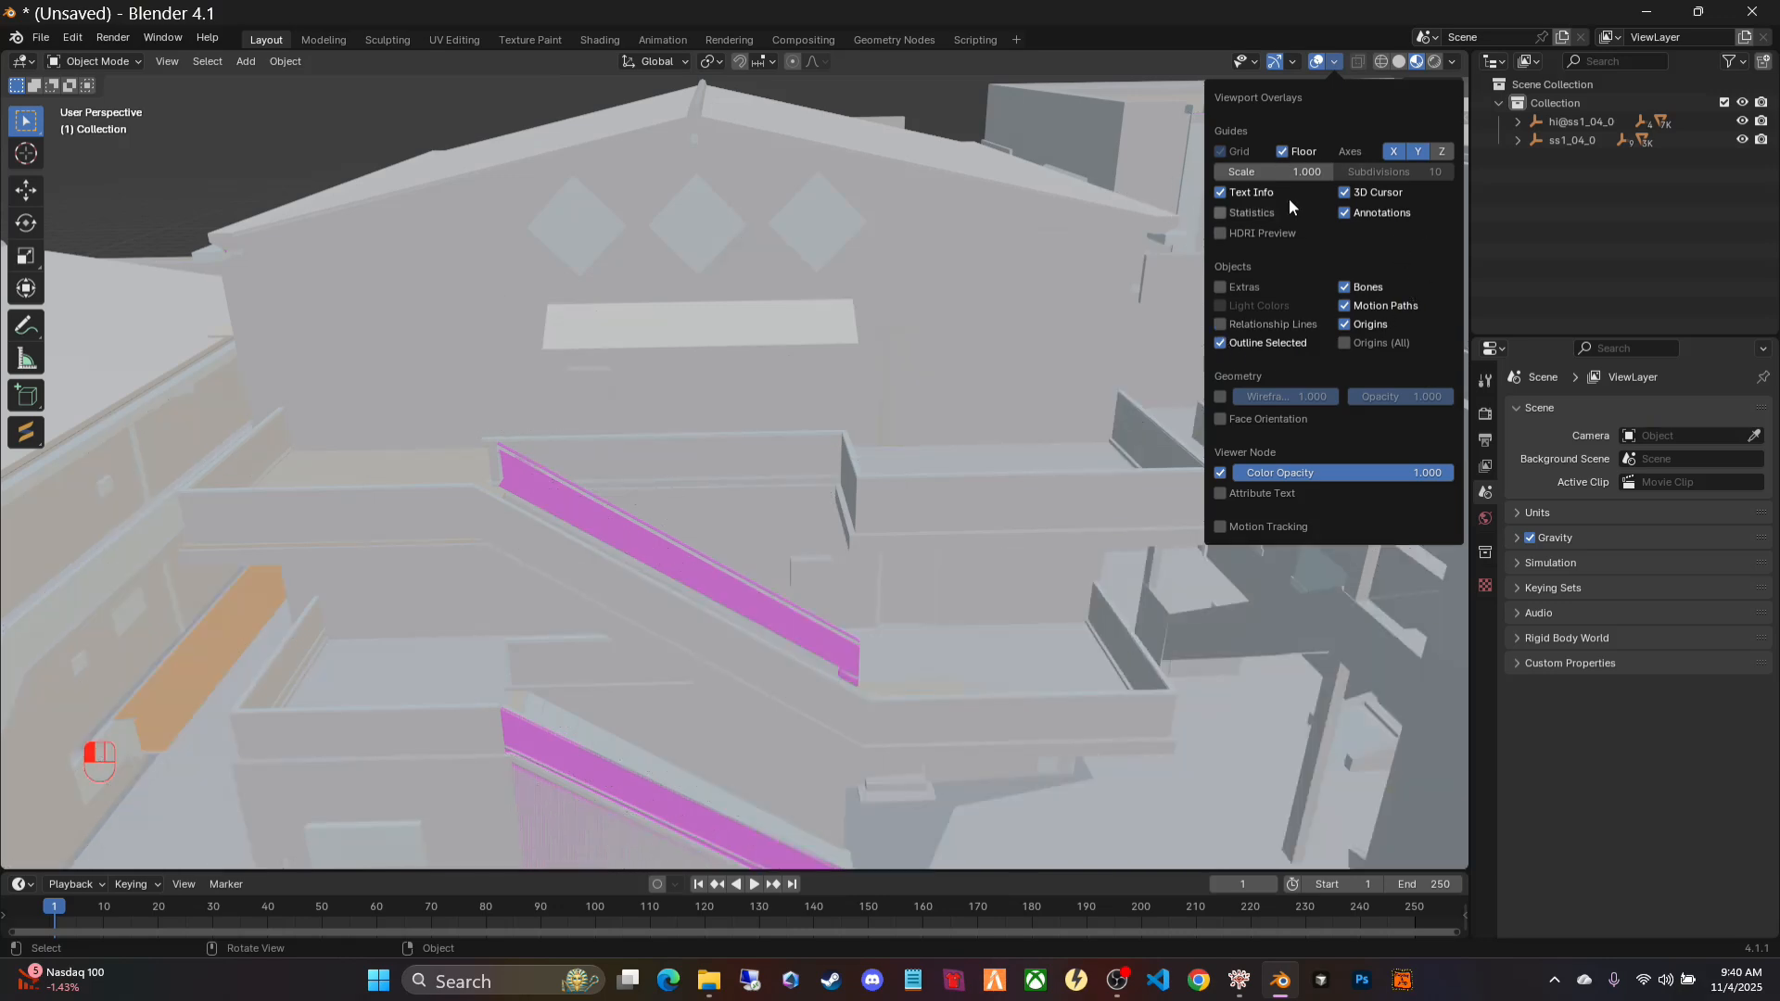
left_click(1339, 62)
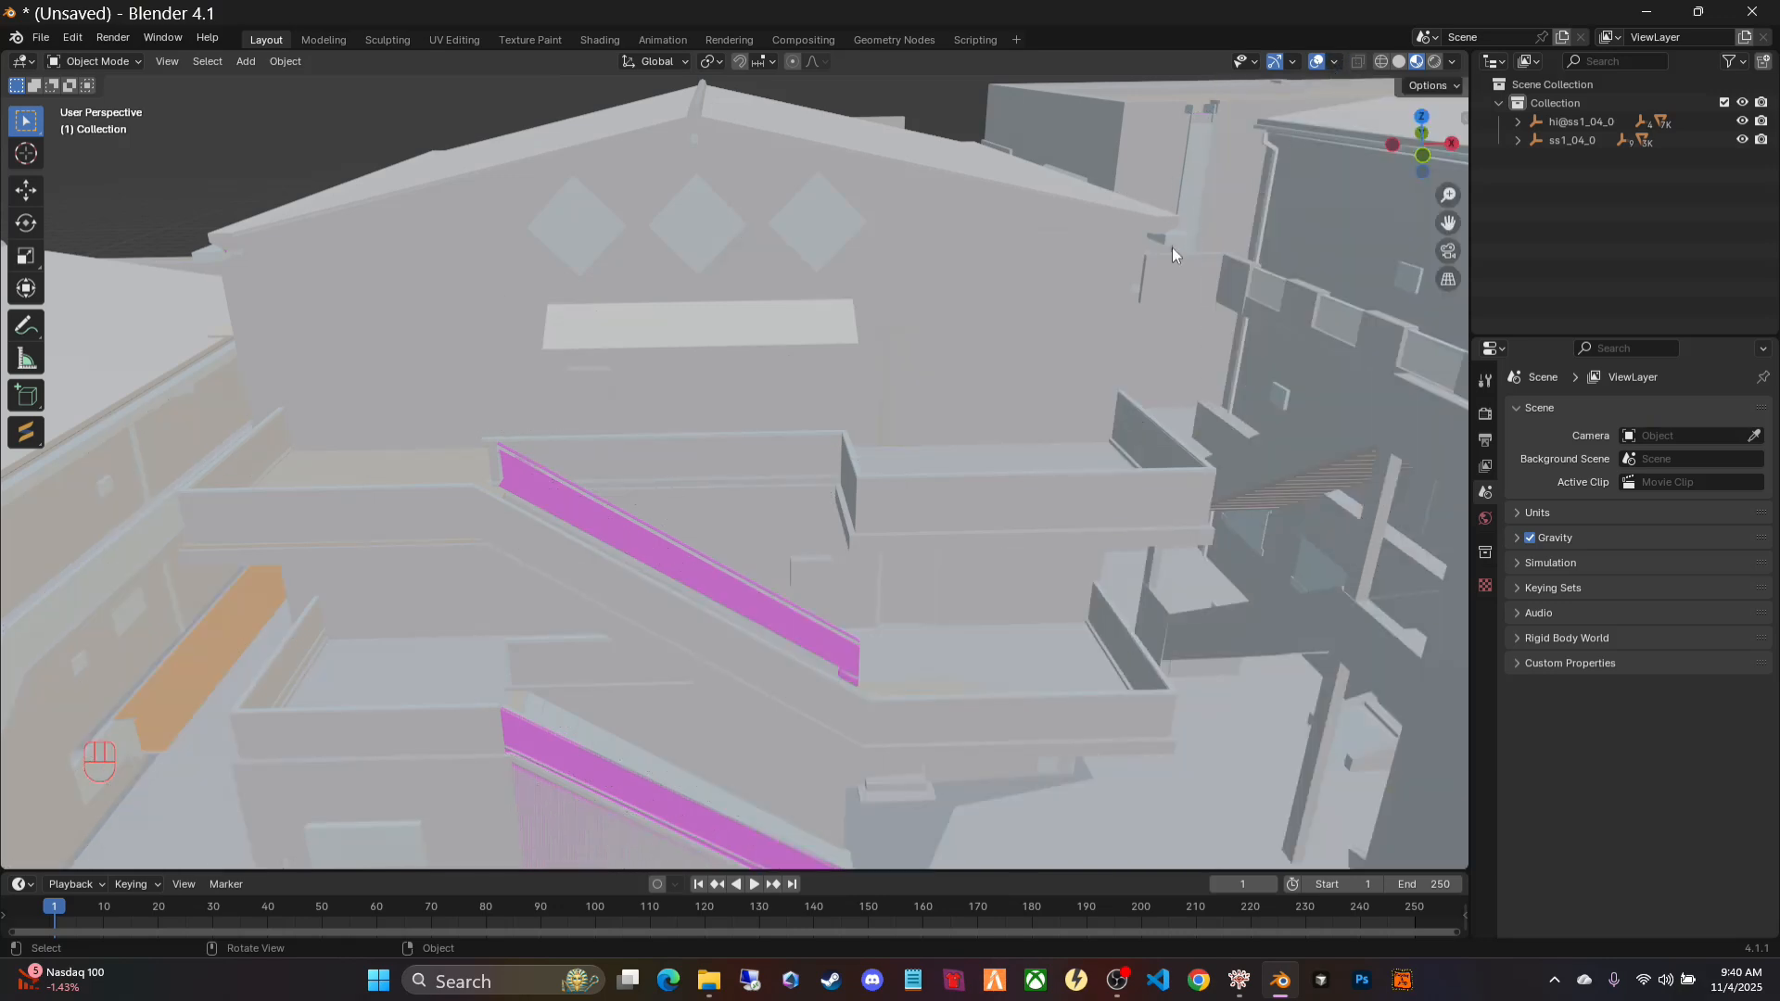
Step: Hide hi@ss1_04_0 with all its children and delete the wide front wall box on the gabled building's upper floor
left_click(911, 371)
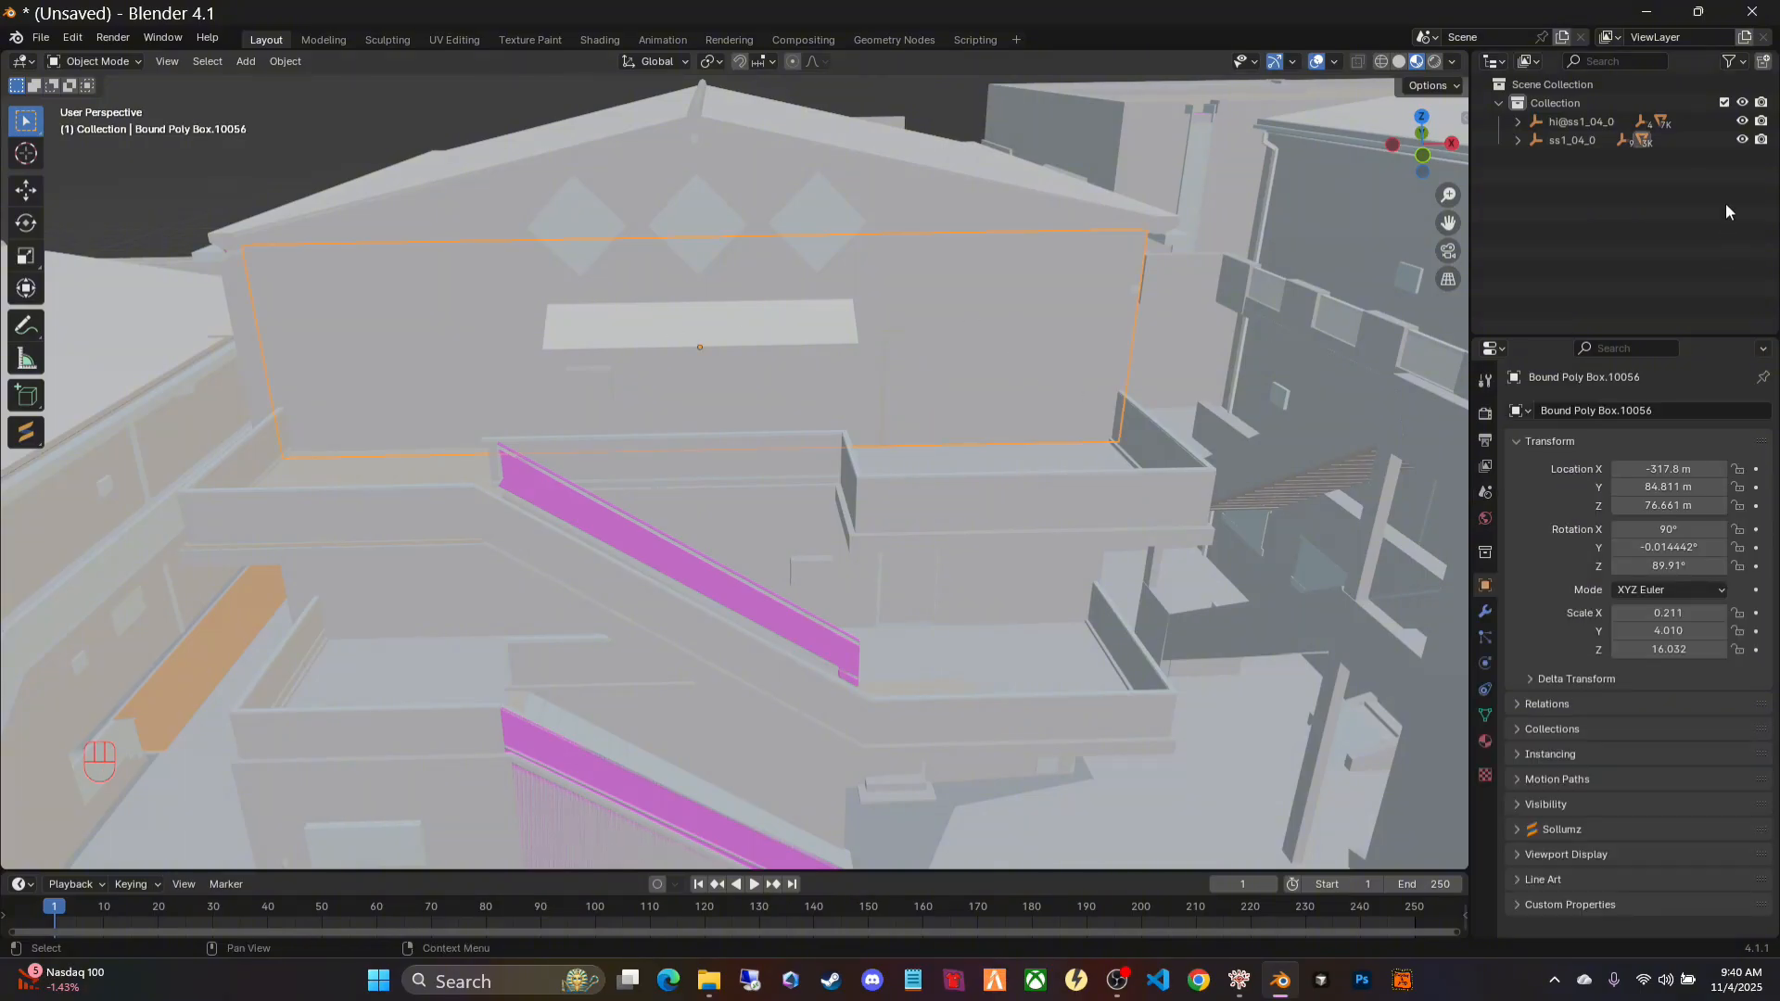
left_click(1744, 127, "shift")
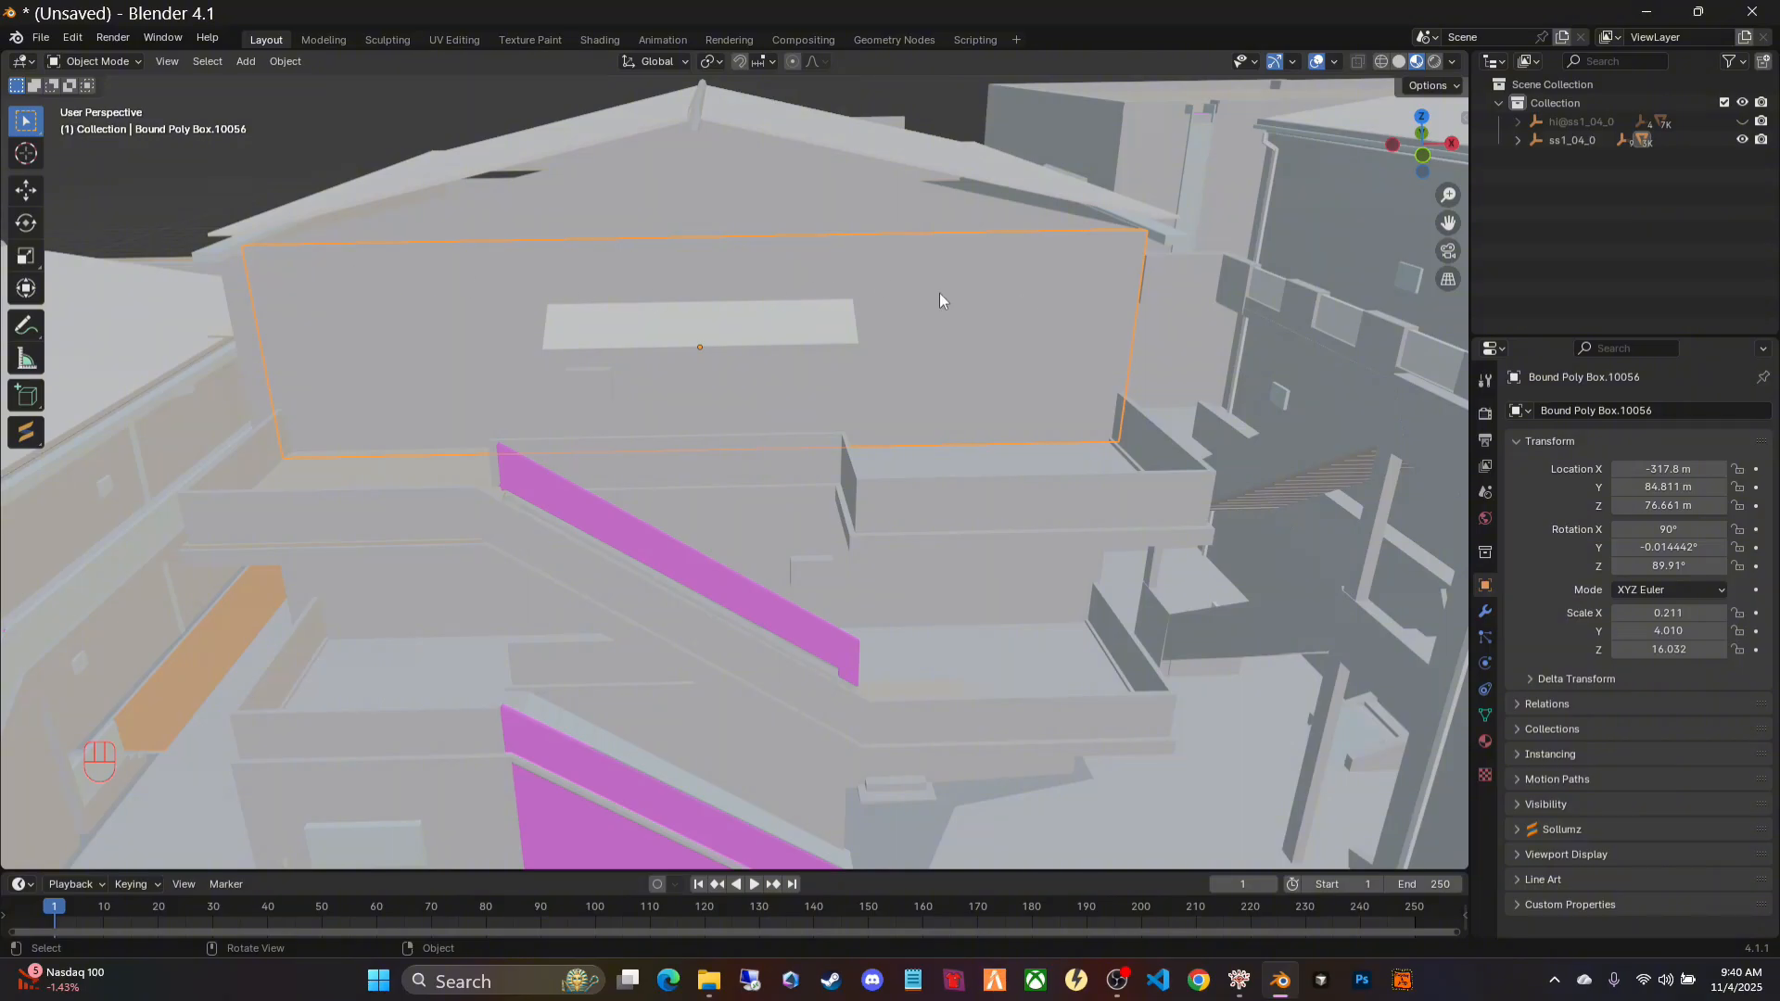
left_click(26, 190)
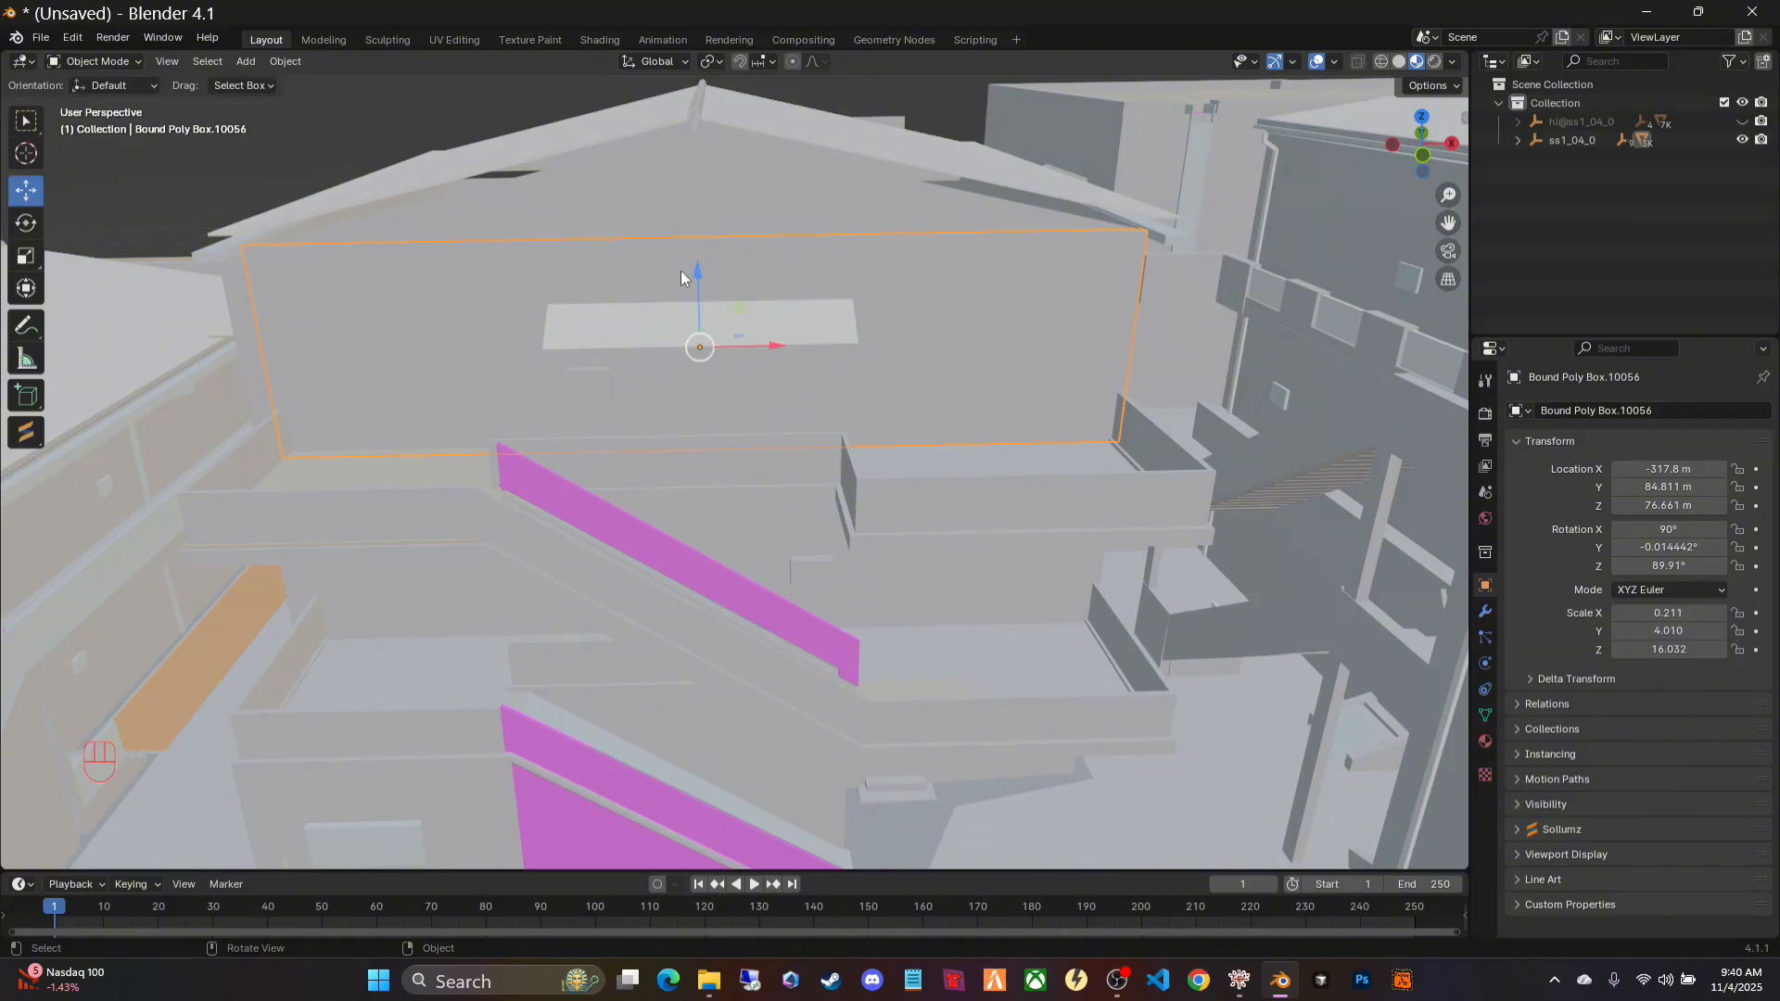
left_click_drag(699, 271, 722, 211)
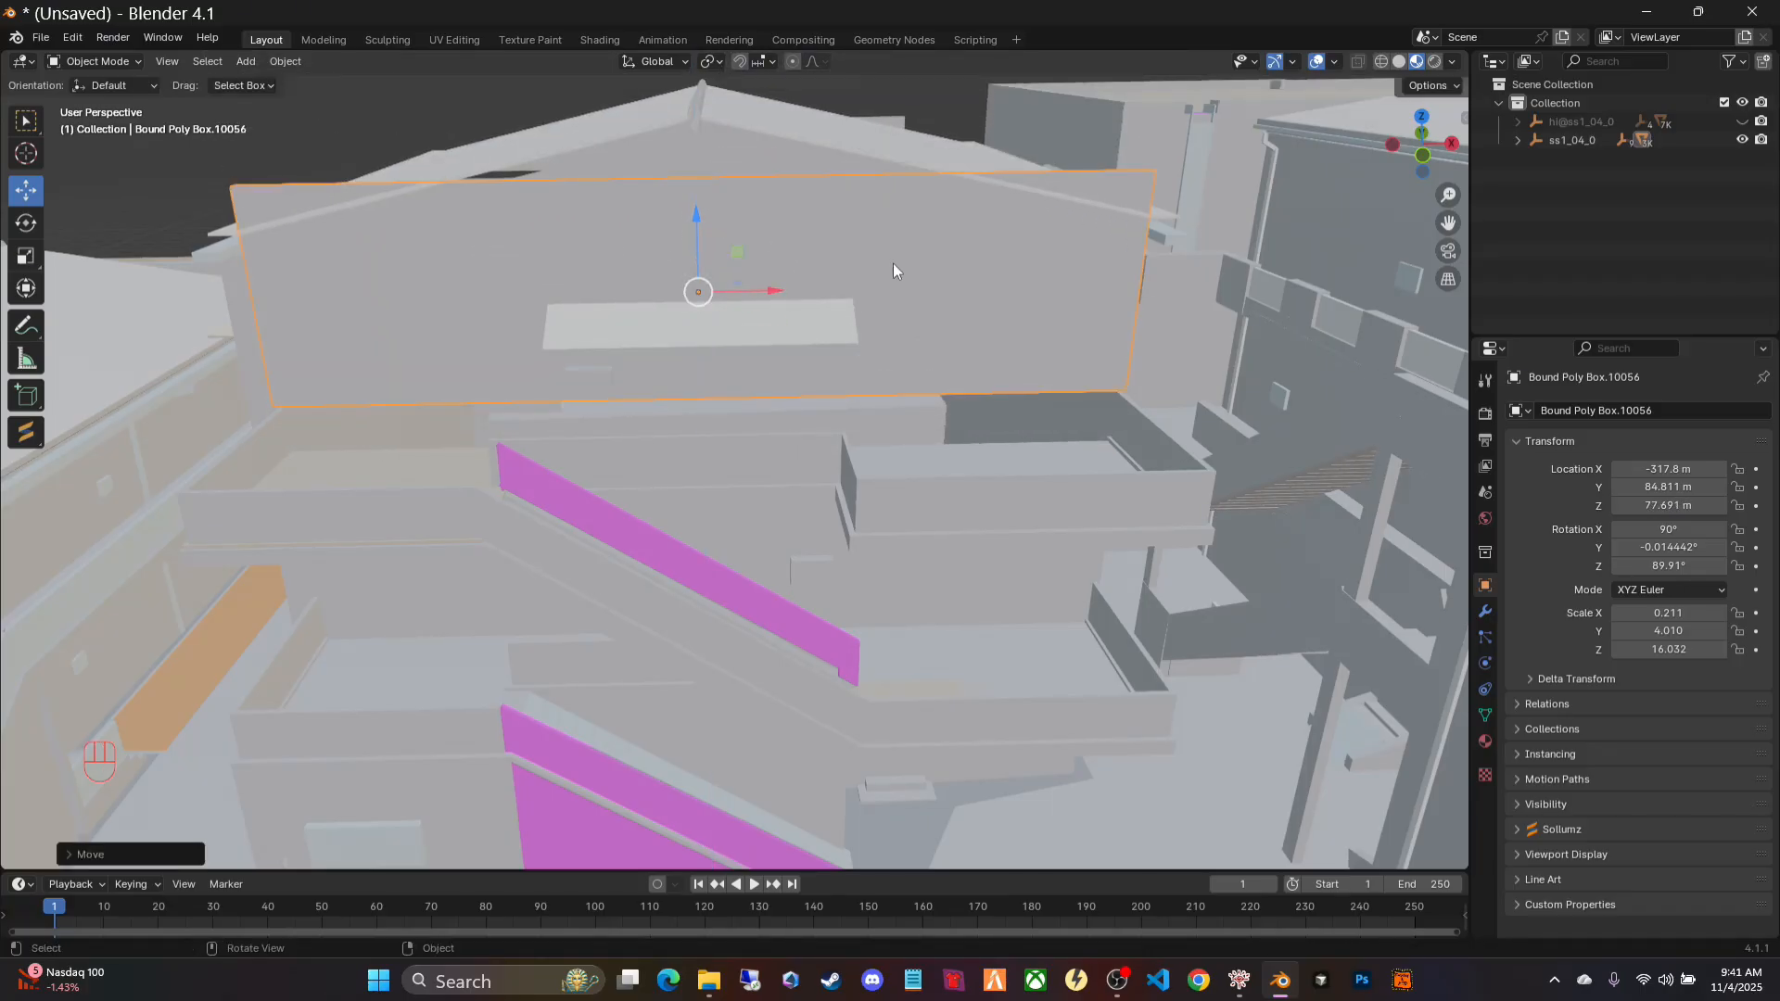
key("x")
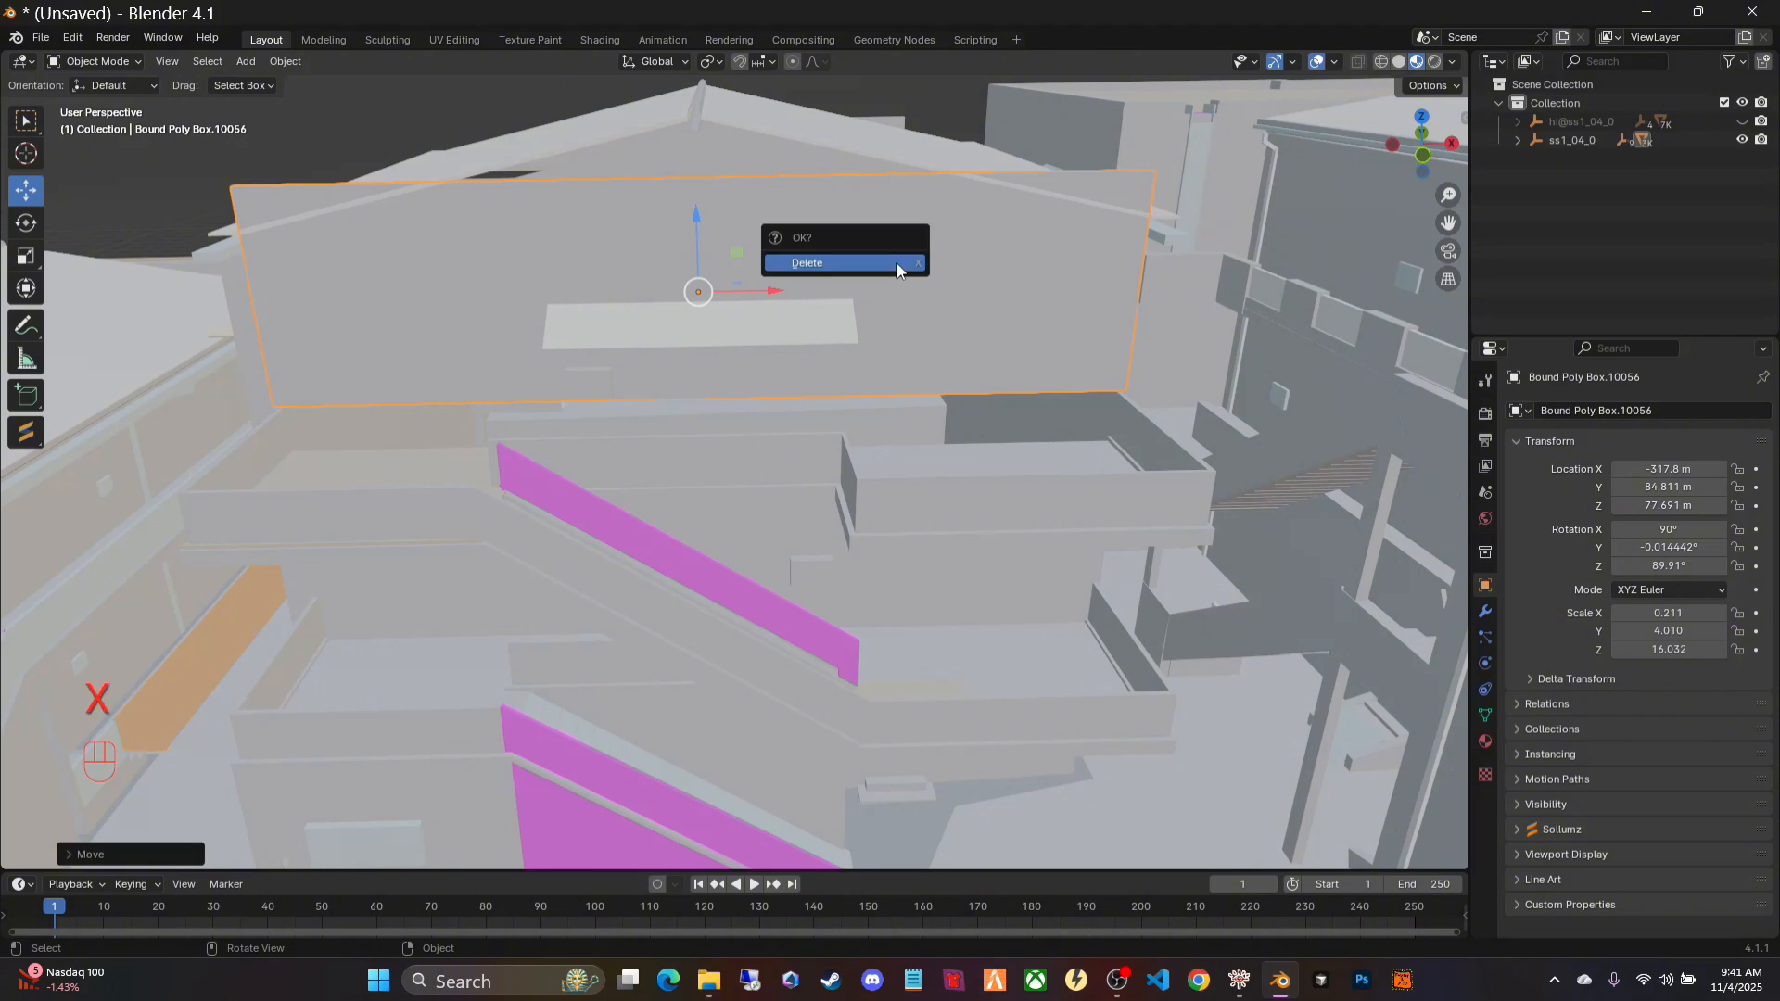
left_click(897, 263)
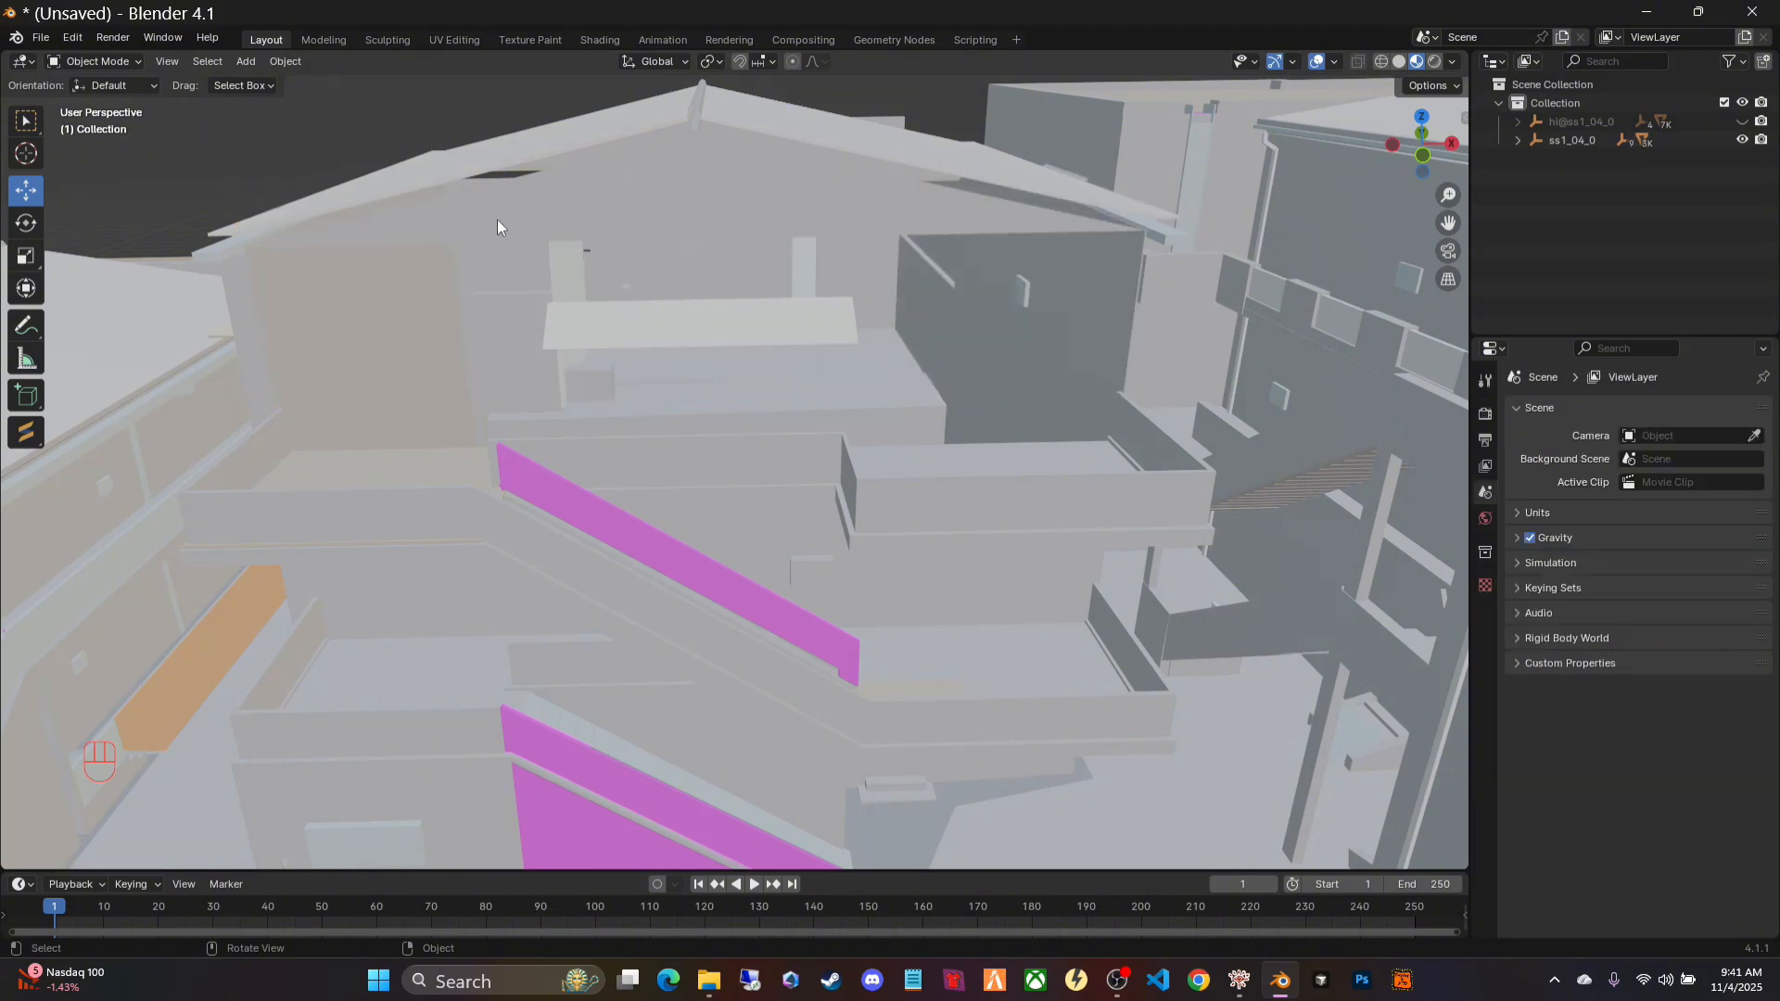
Step: Go to the large wall box behind the other building's upper balcony and lower it along Z to about 70.94 m
left_click(167, 62)
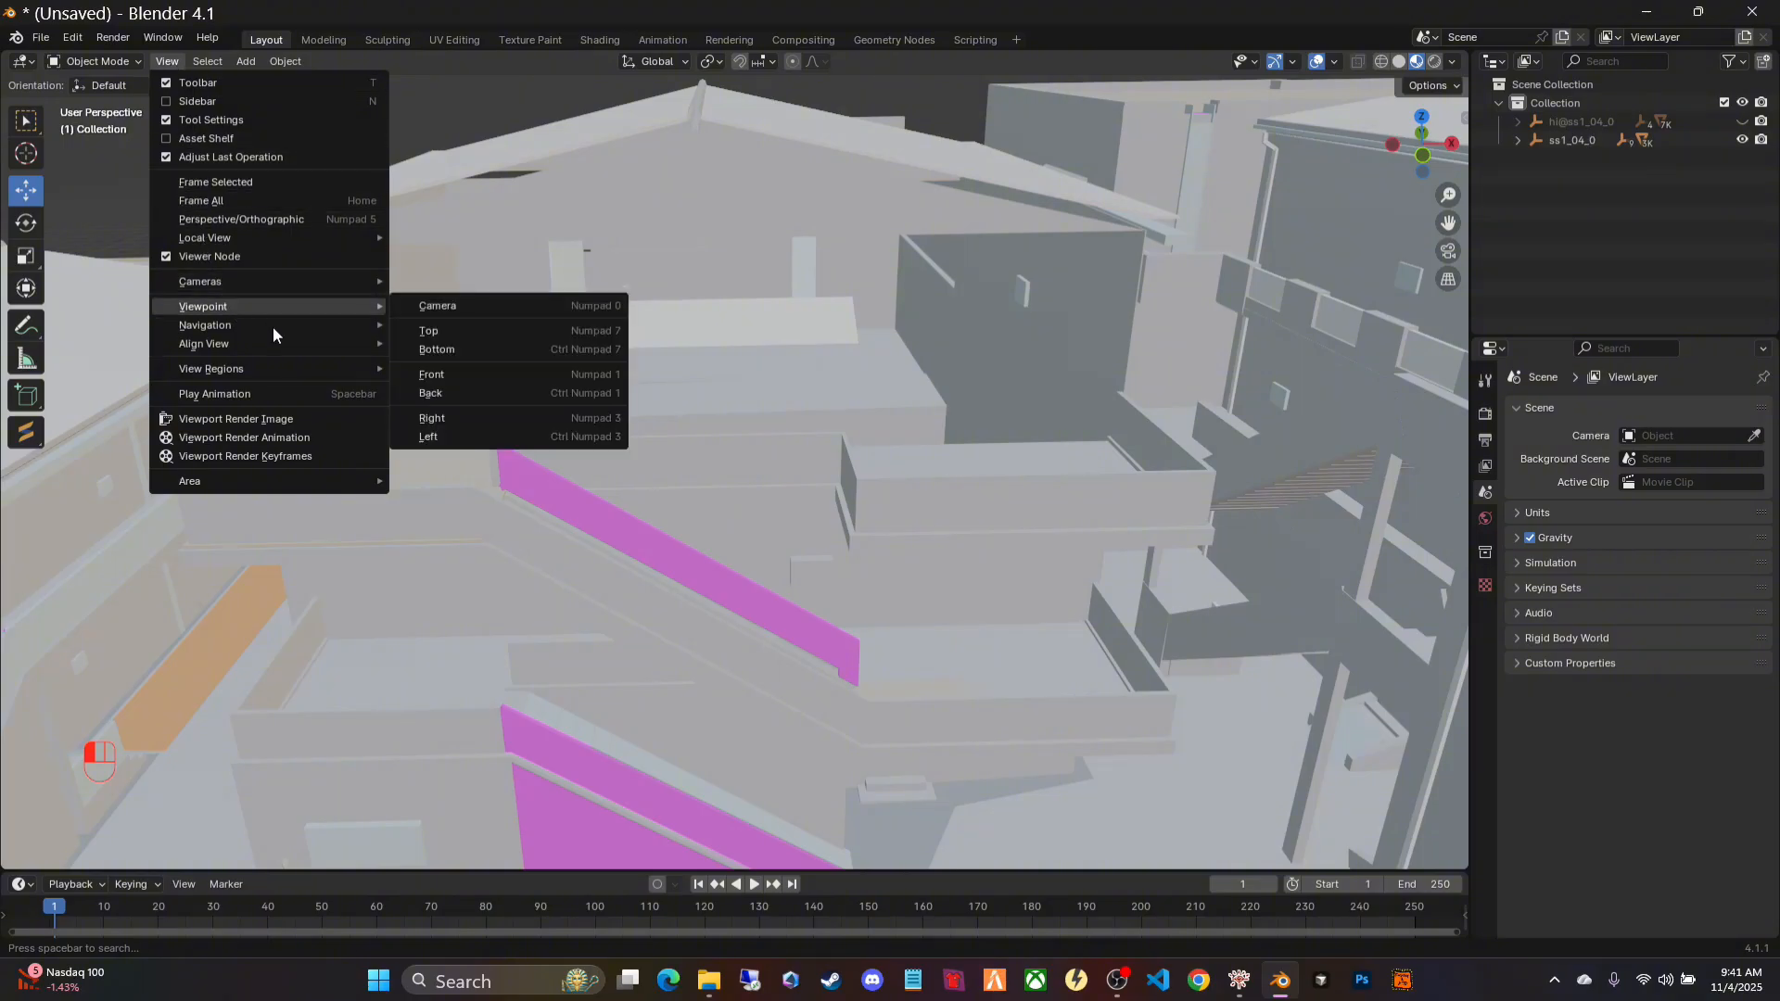
mouse_move(278, 325)
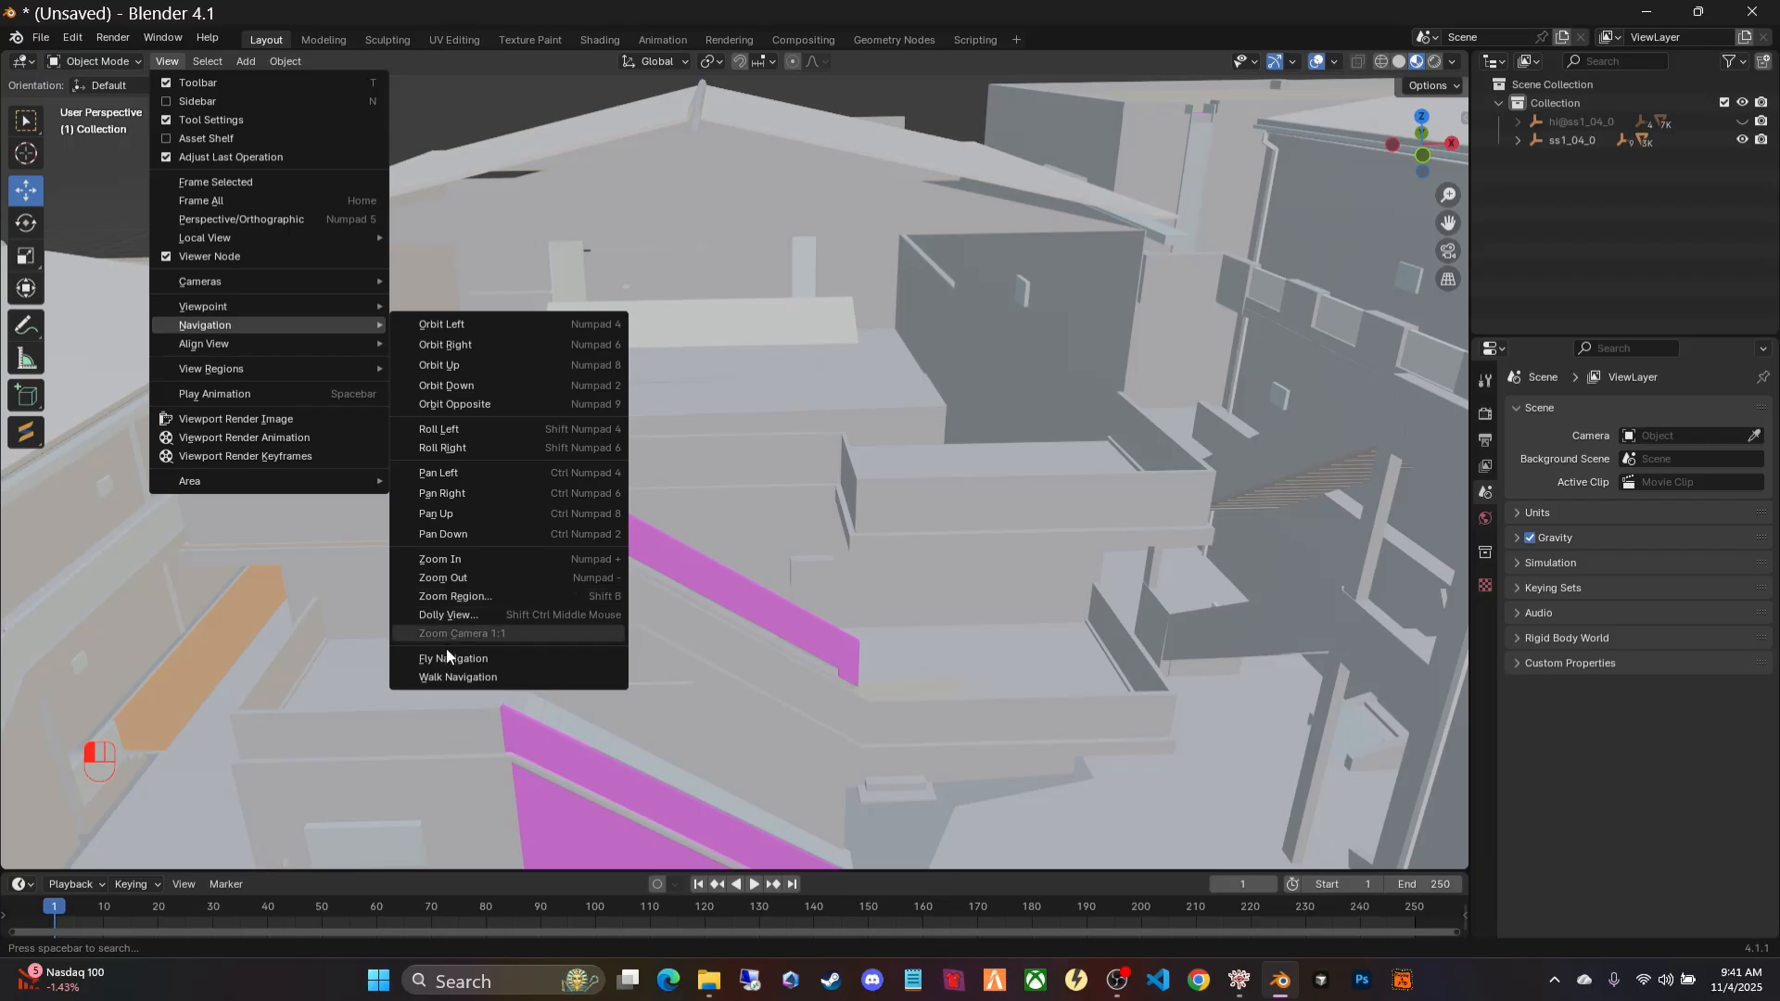
left_click(449, 684)
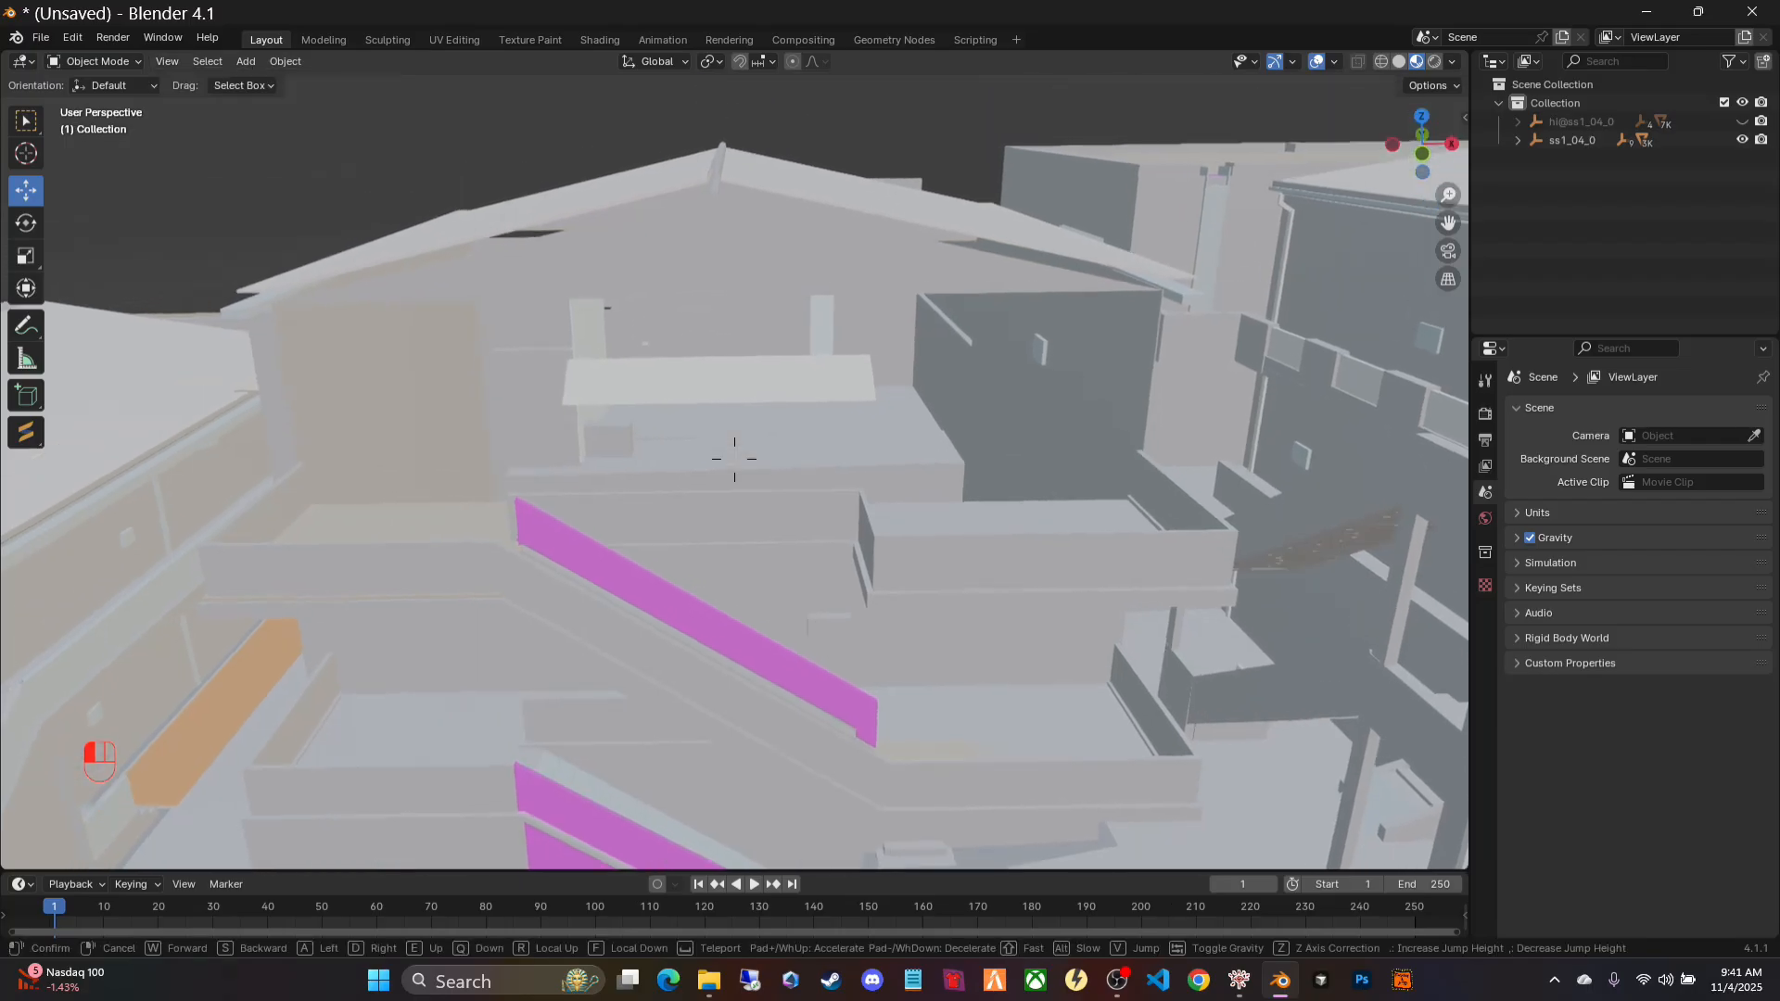
key("w")
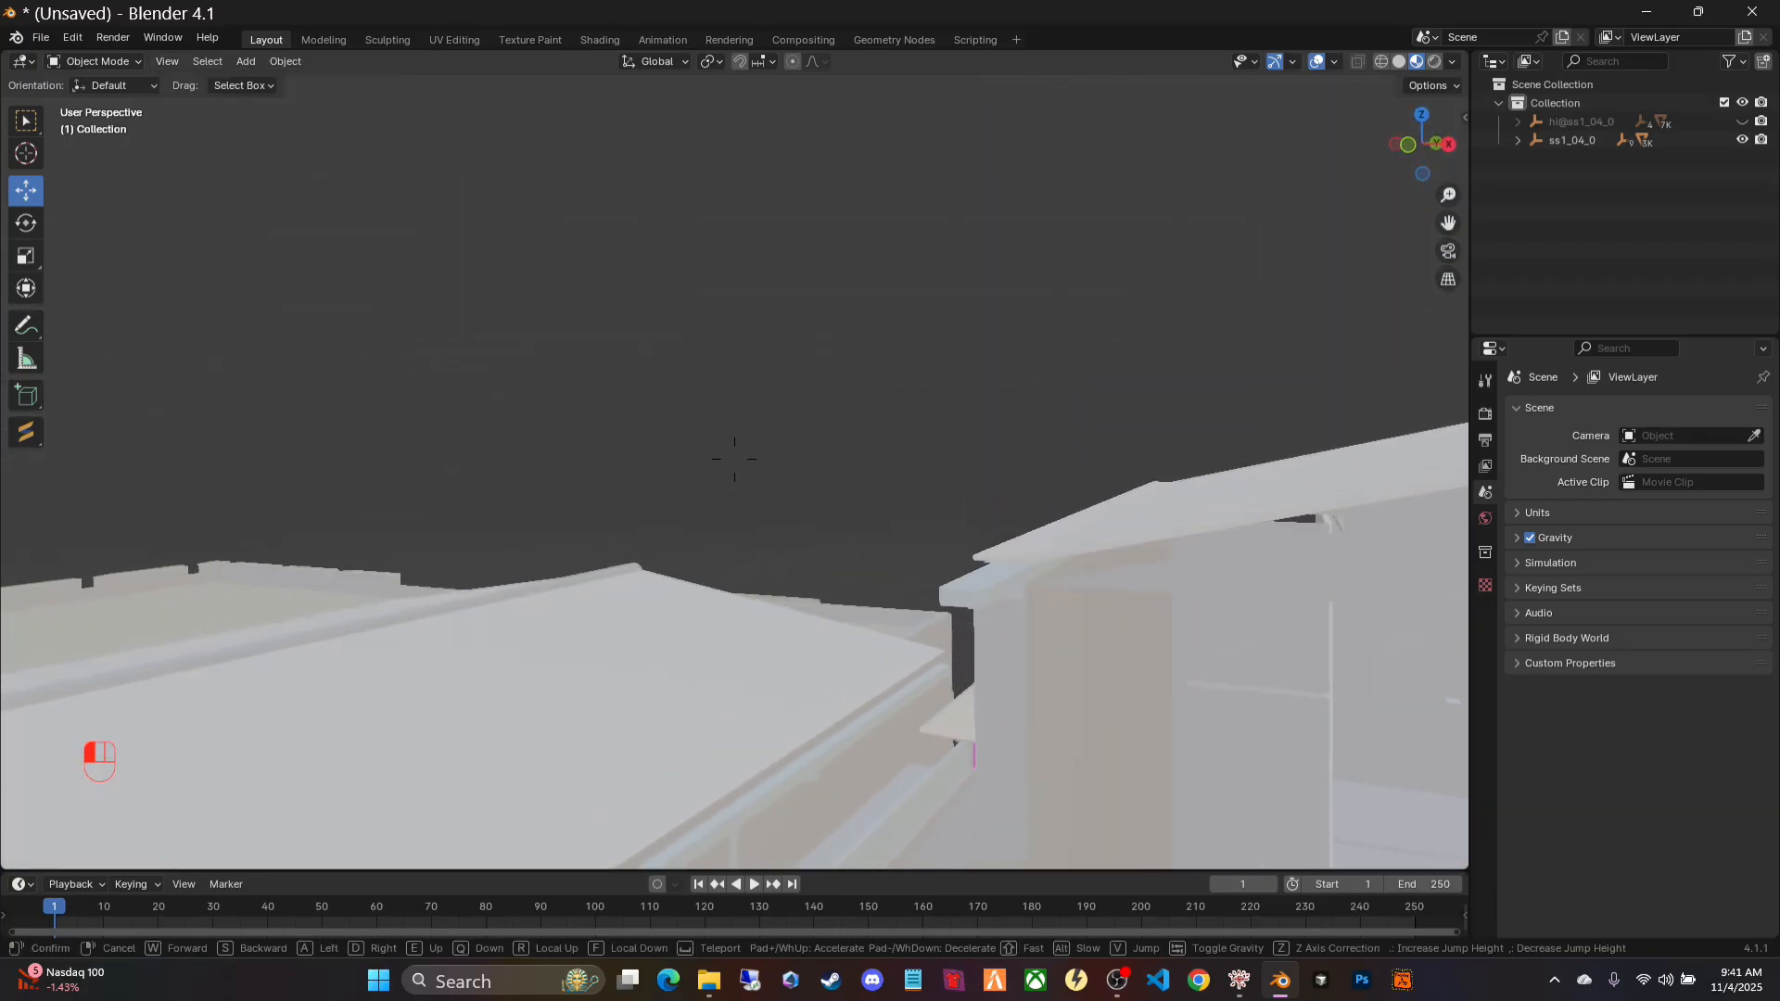
key("w")
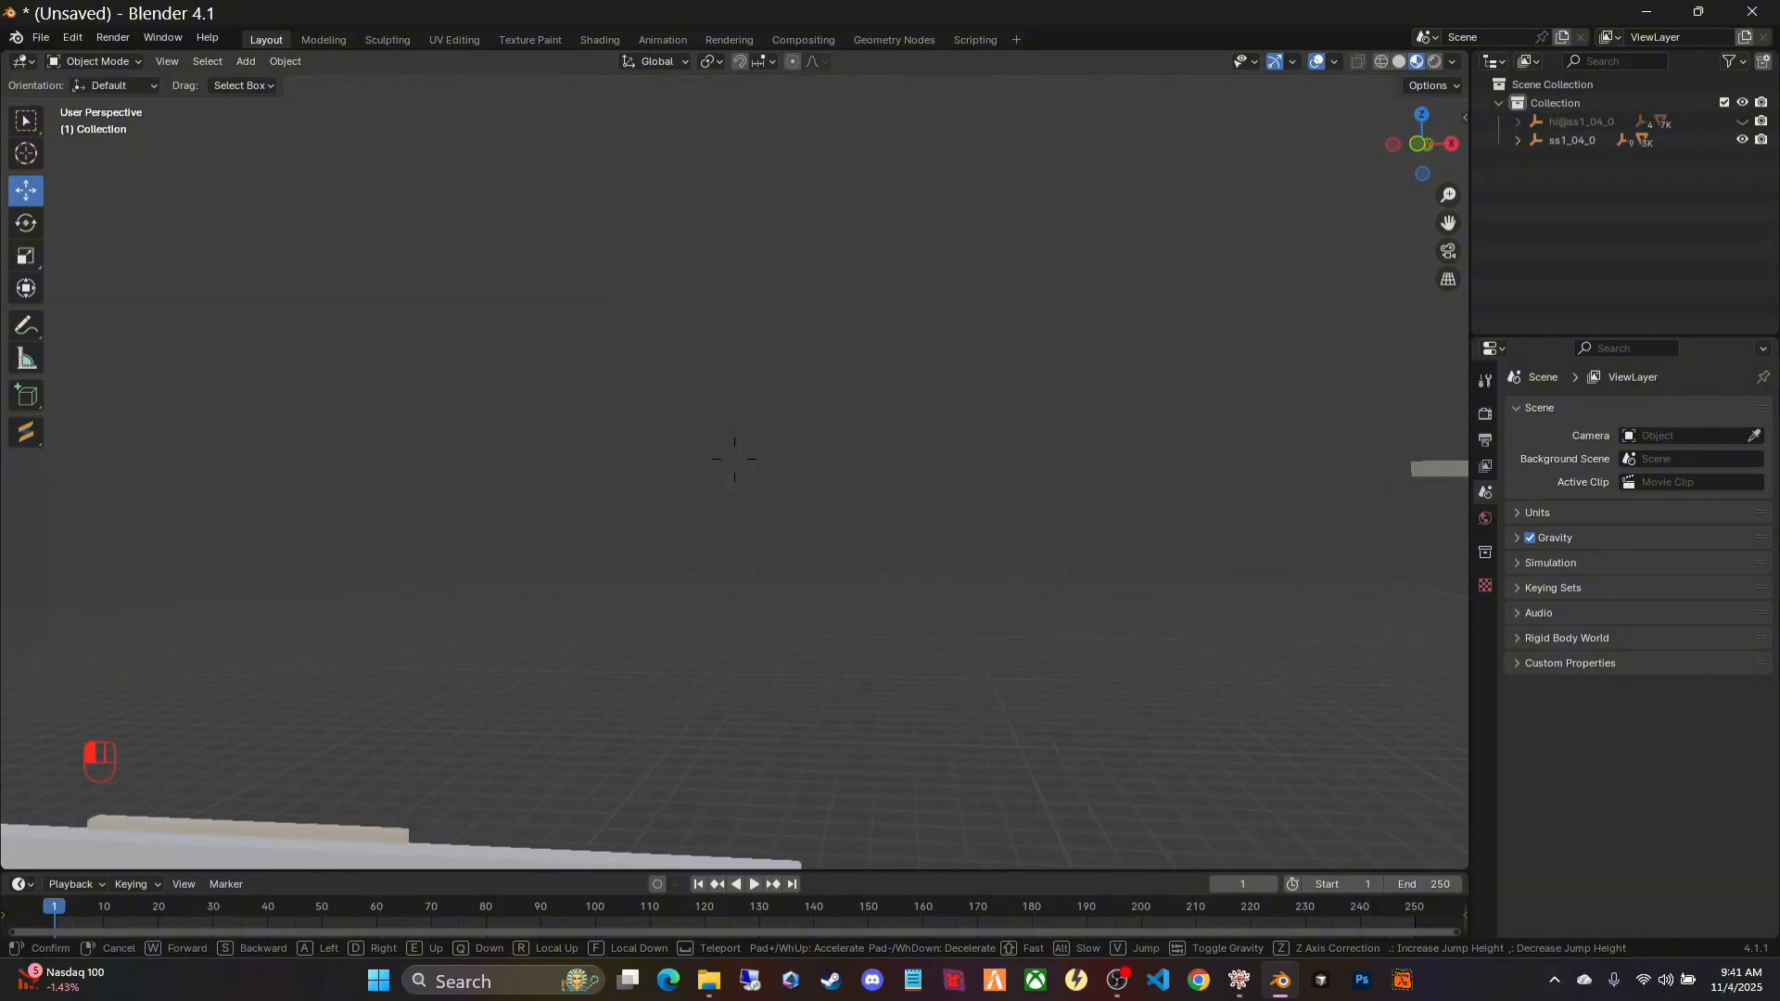
key("w")
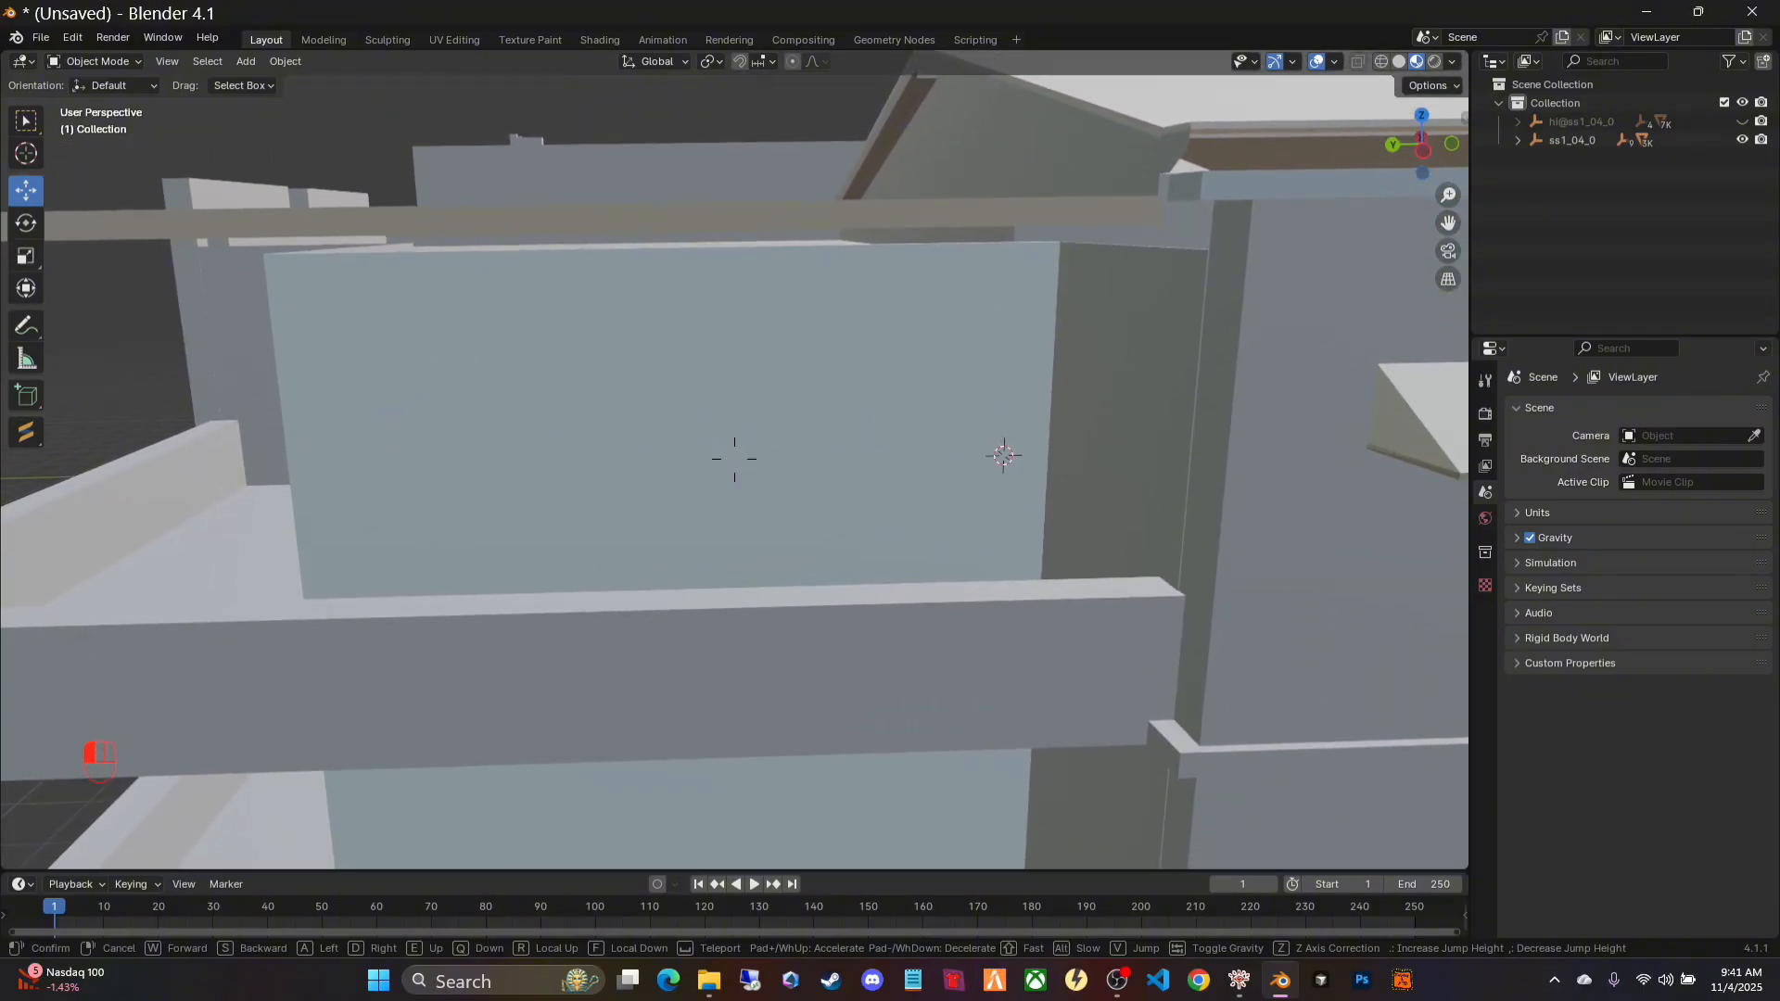
left_click(451, 688)
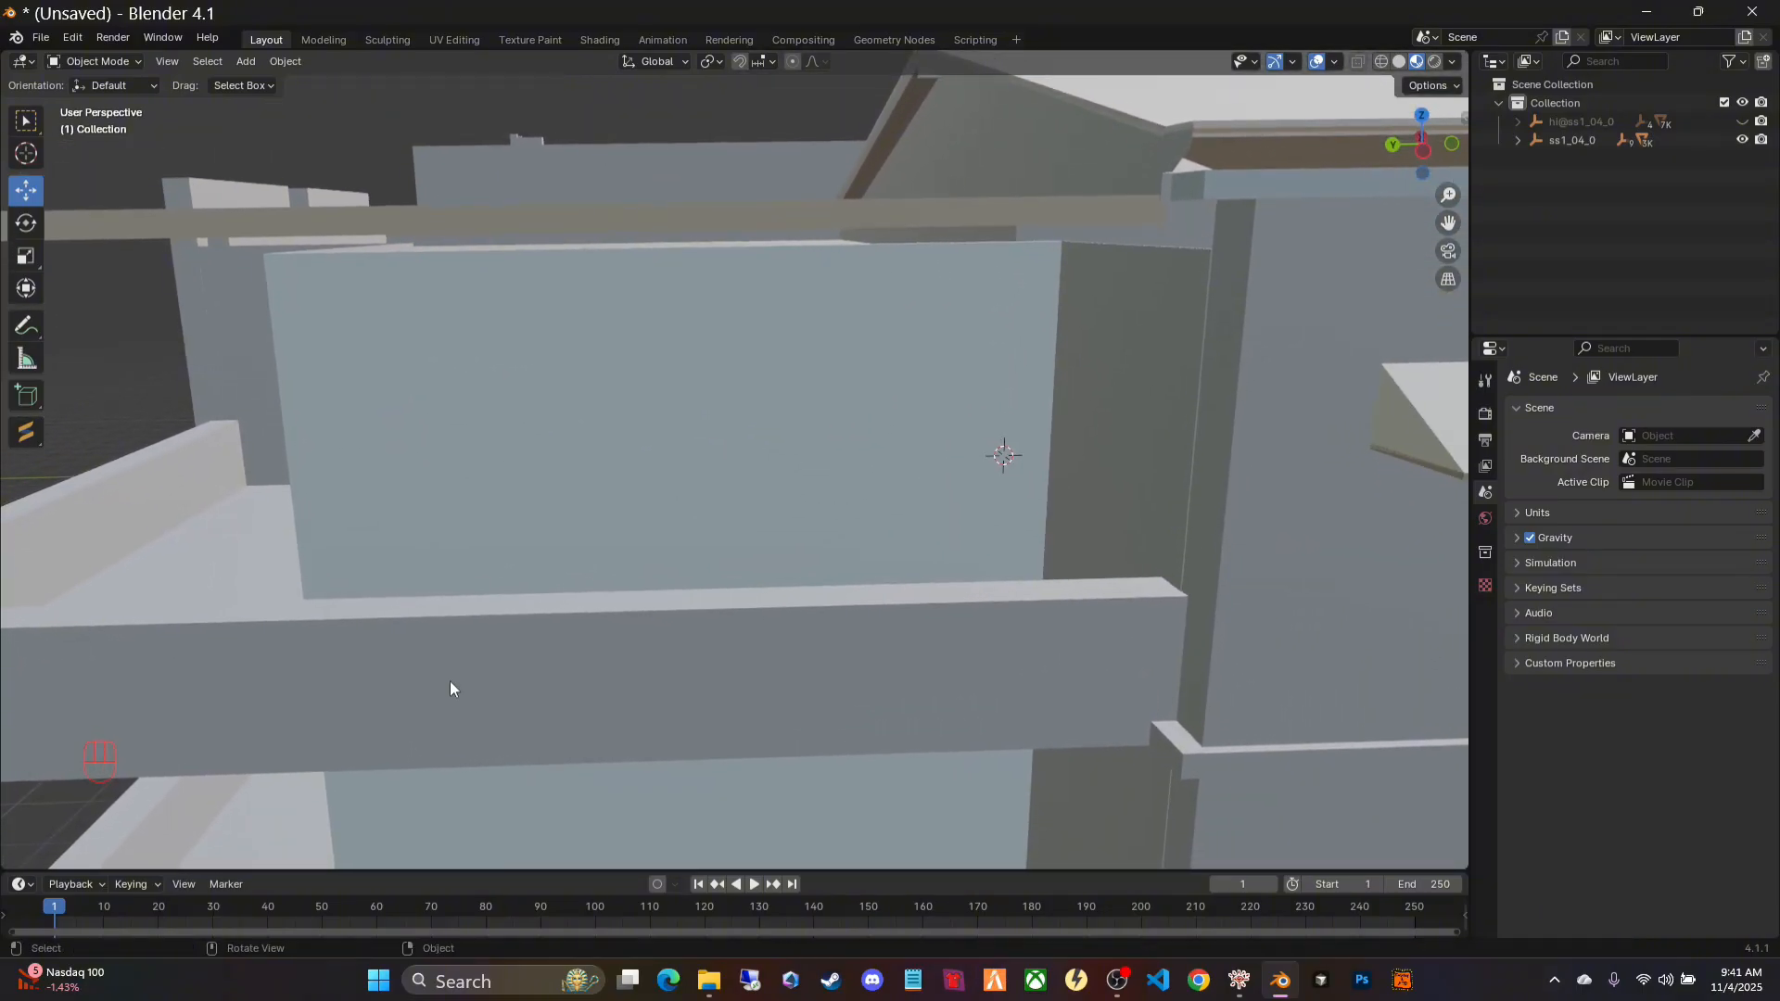
left_click(811, 391)
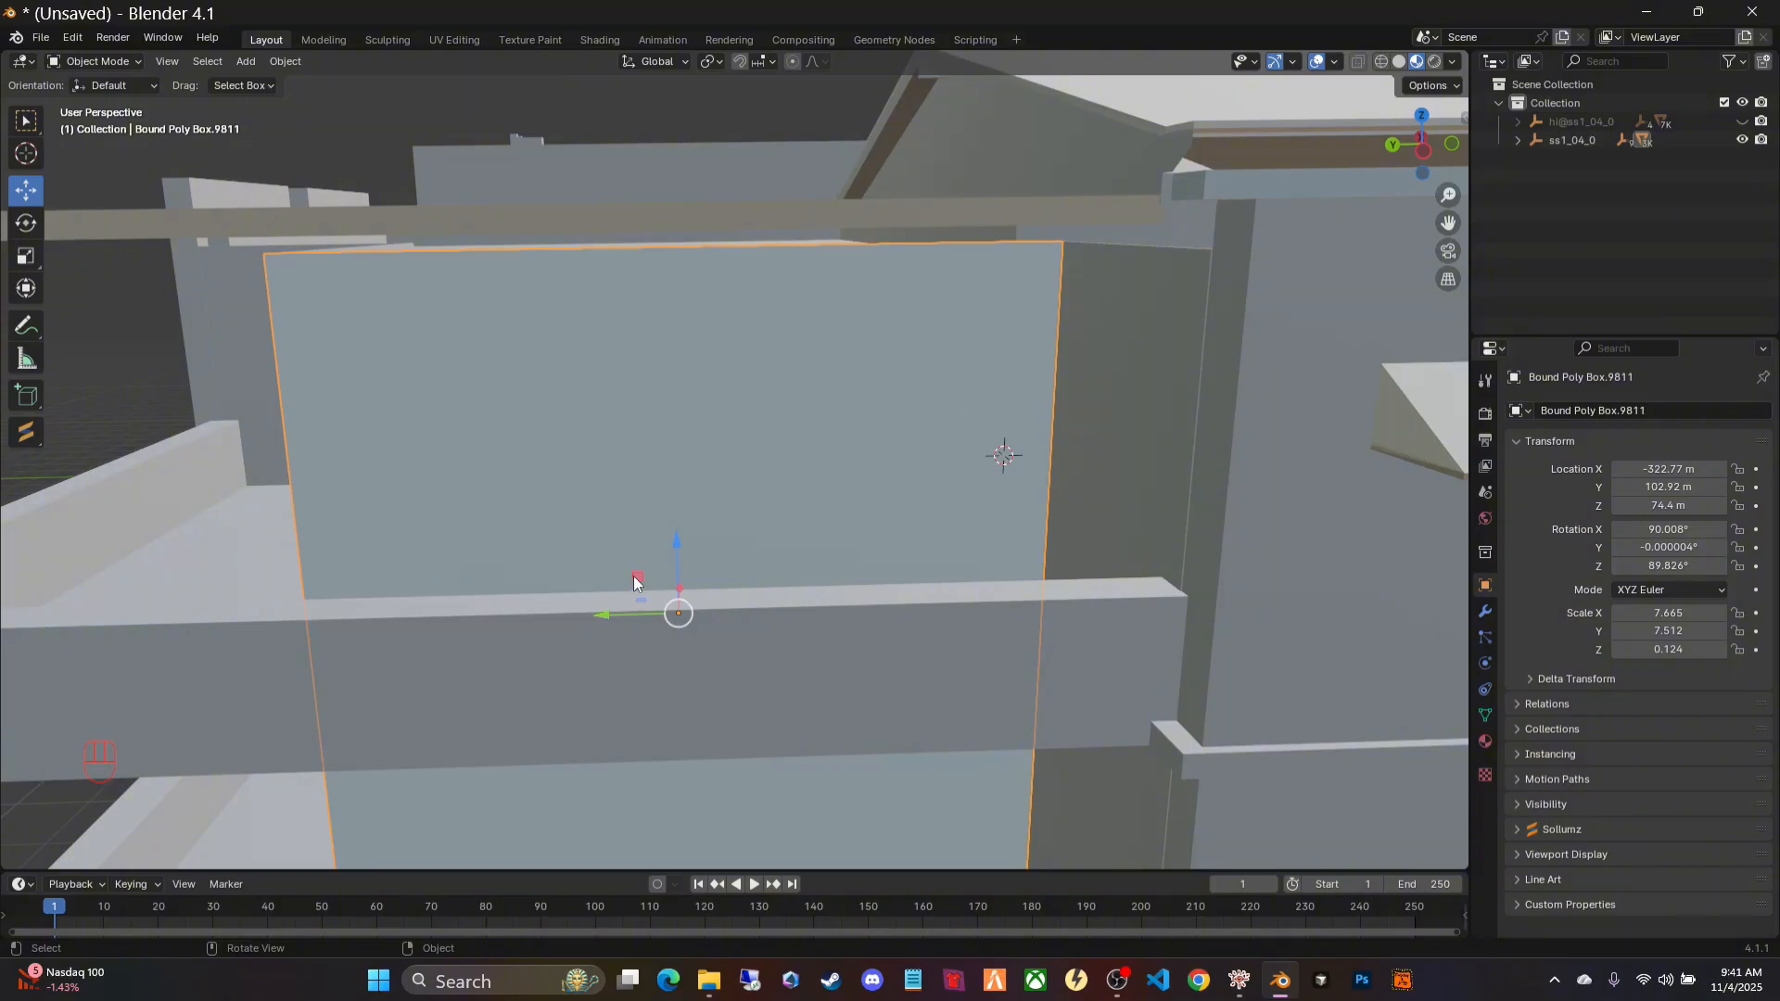
left_click_drag(676, 540, 647, 836)
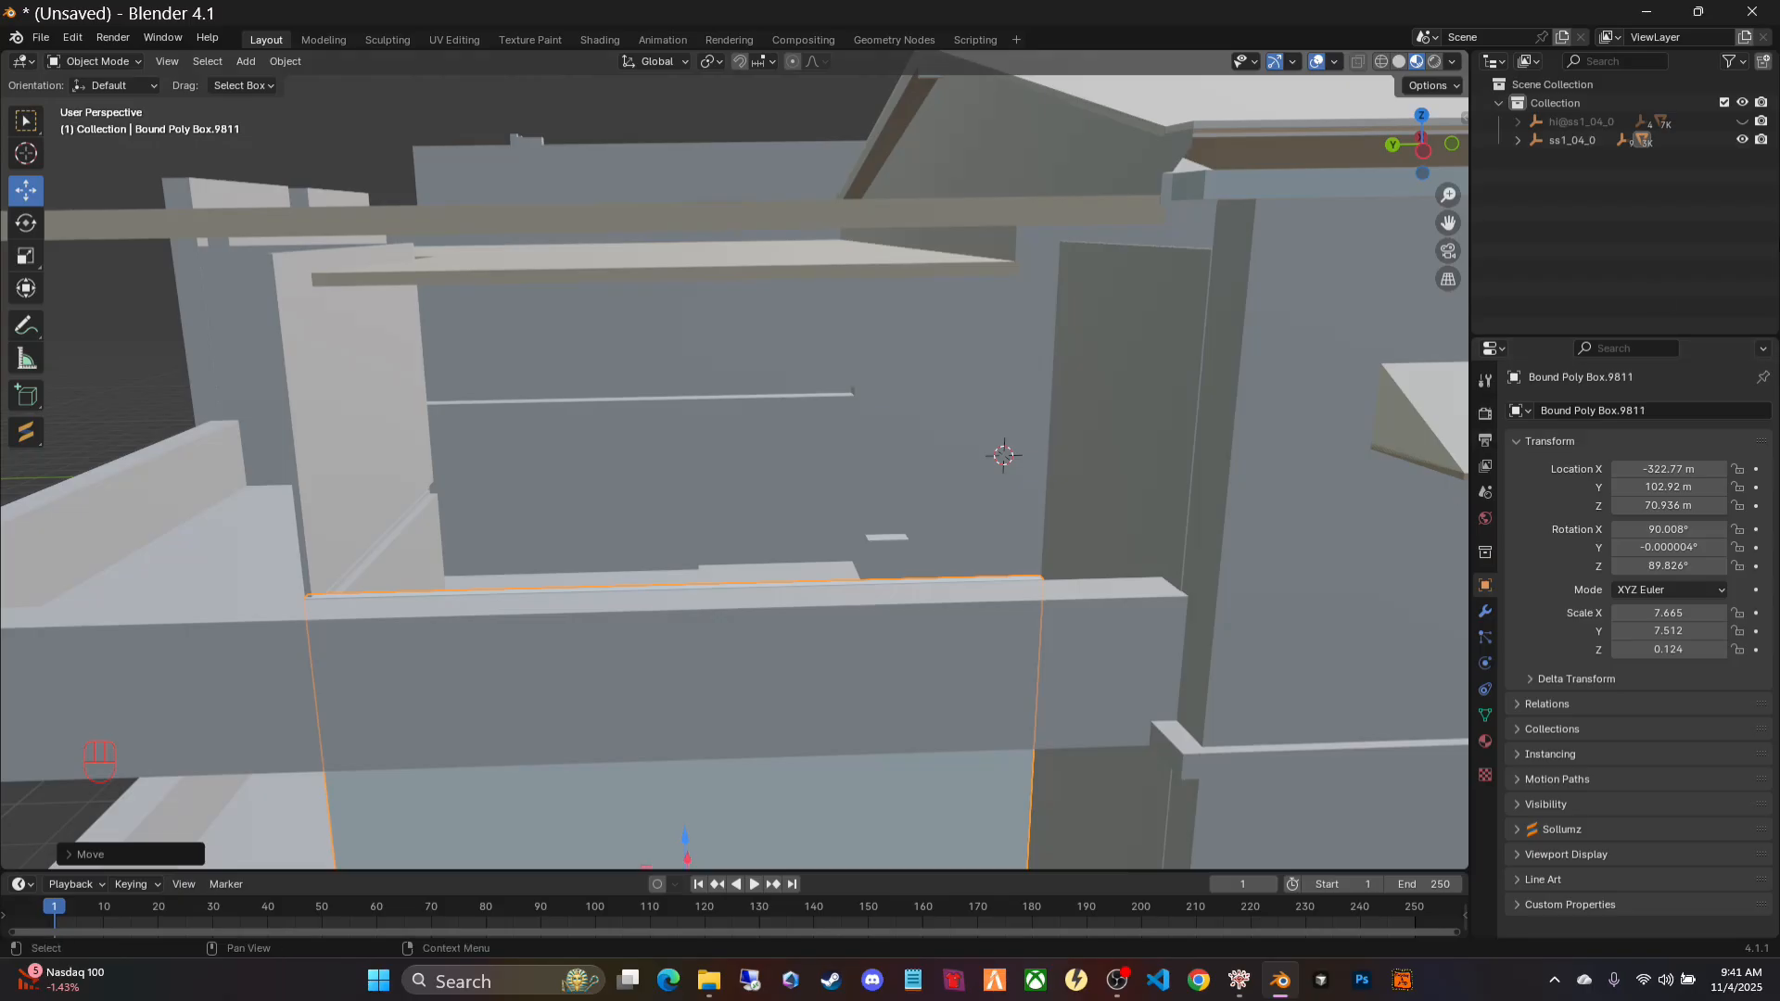
Step: Show hi@ss1_04_0 with all its children again and hide the whole ss1_04_0 hierarchy
left_click(1741, 122)
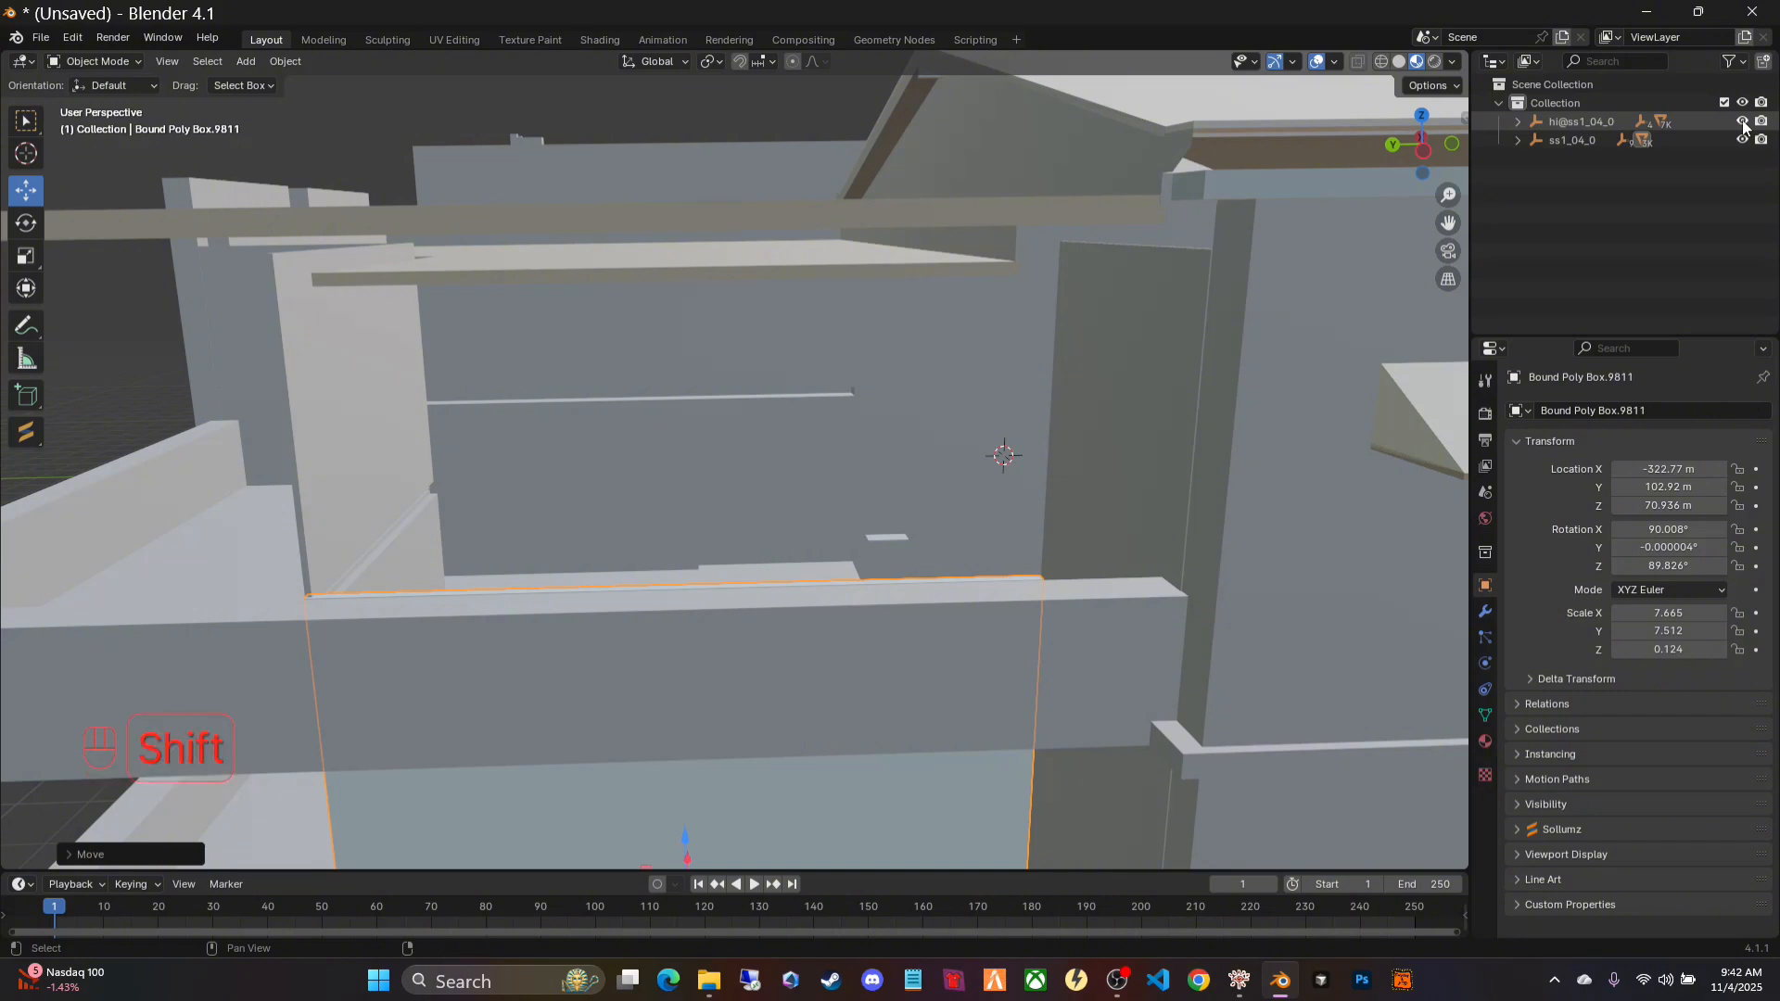
left_click(1743, 127, "shift")
left_click(1744, 128, "shift")
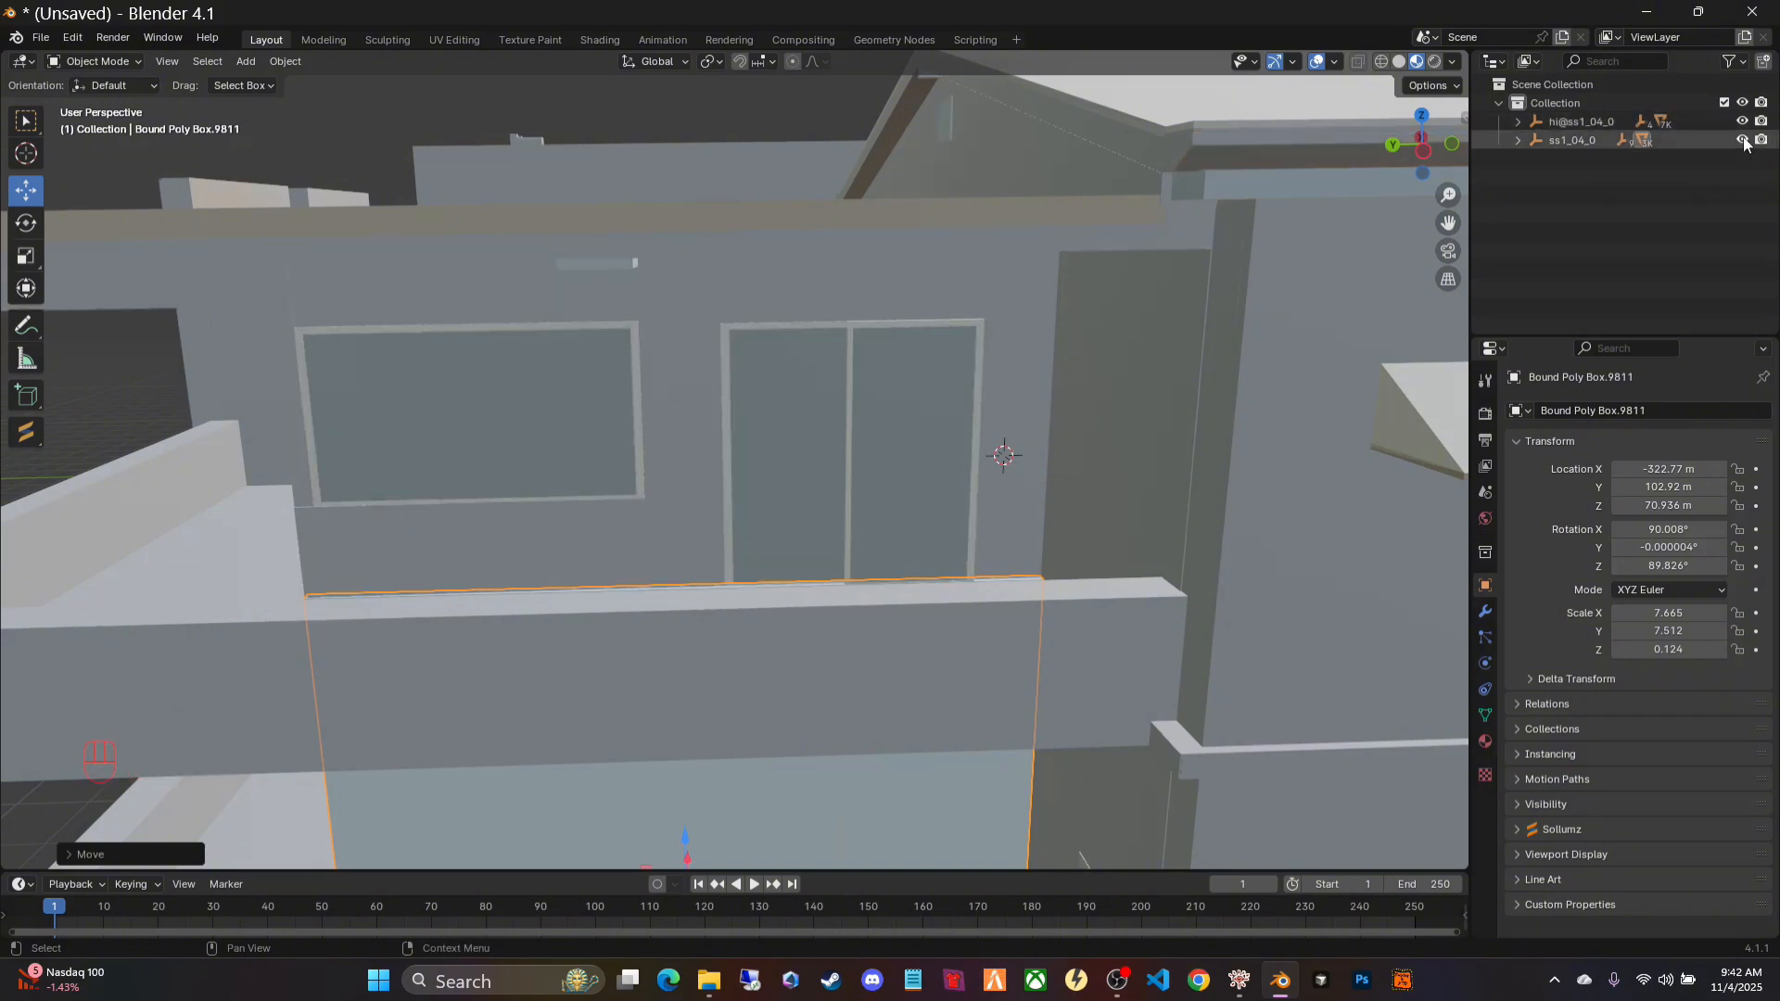
key("shift")
left_click(1744, 140, "shift")
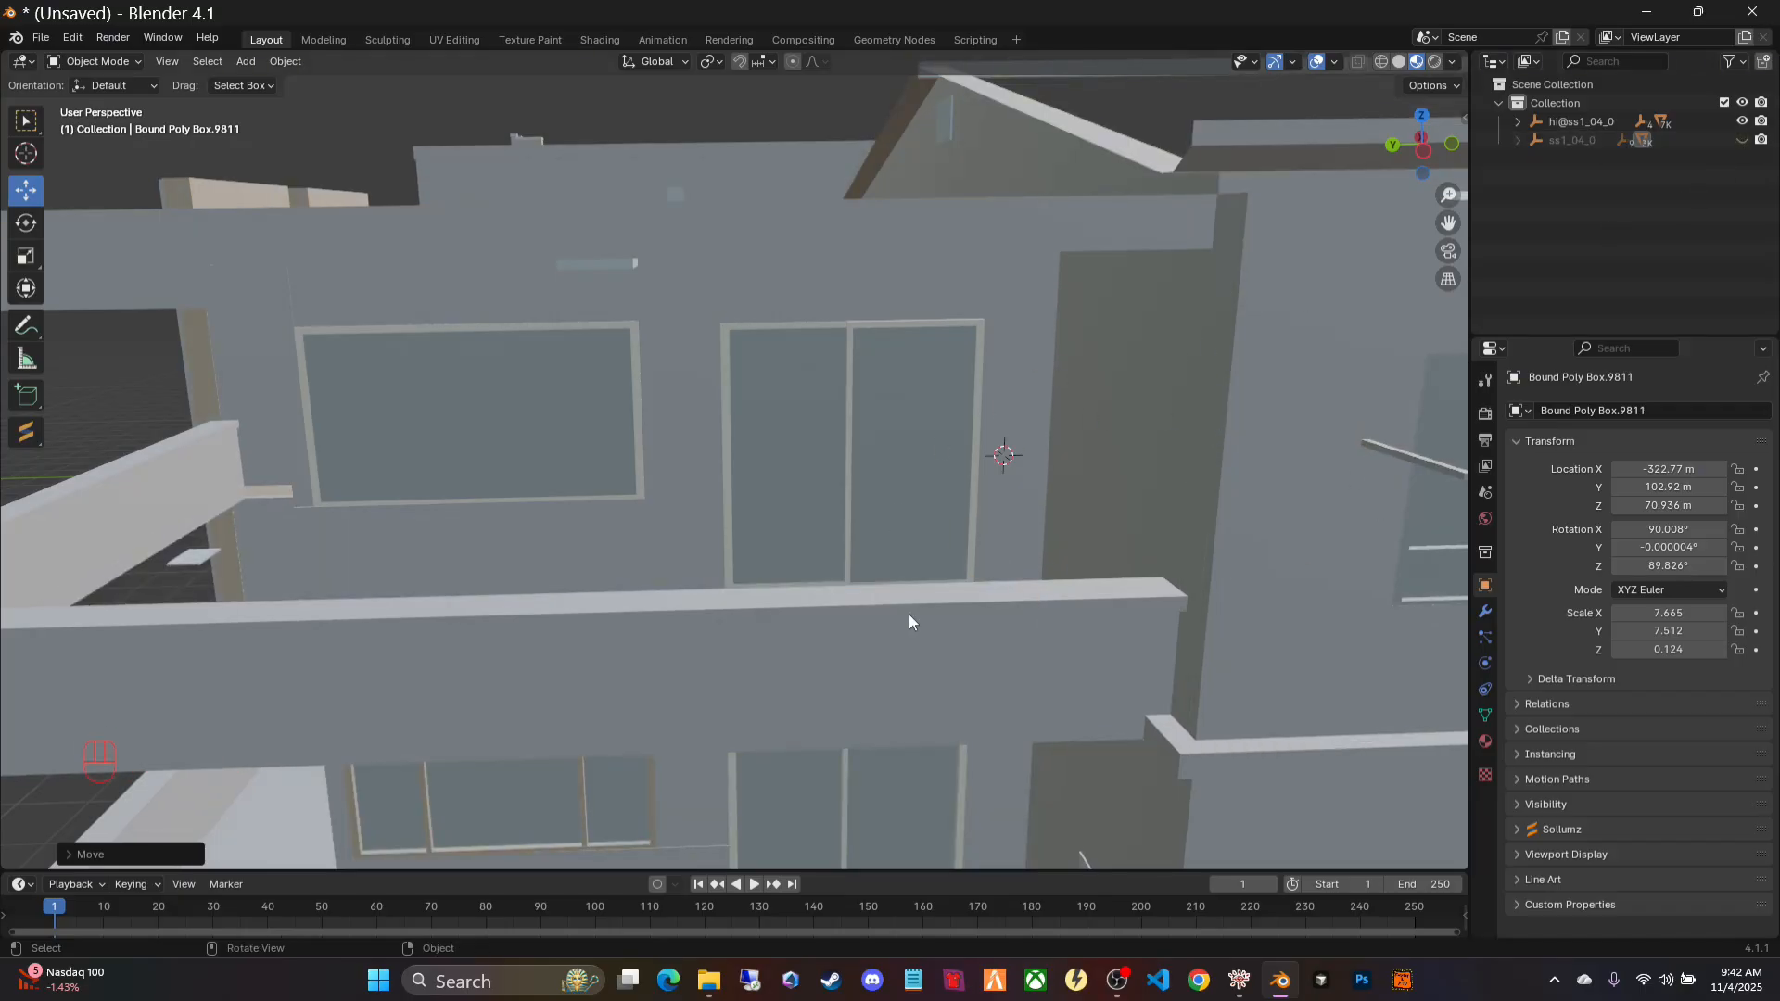
Step: Delete both glass panes of the double door behind the upper balcony, keeping the door frame
left_click(929, 434)
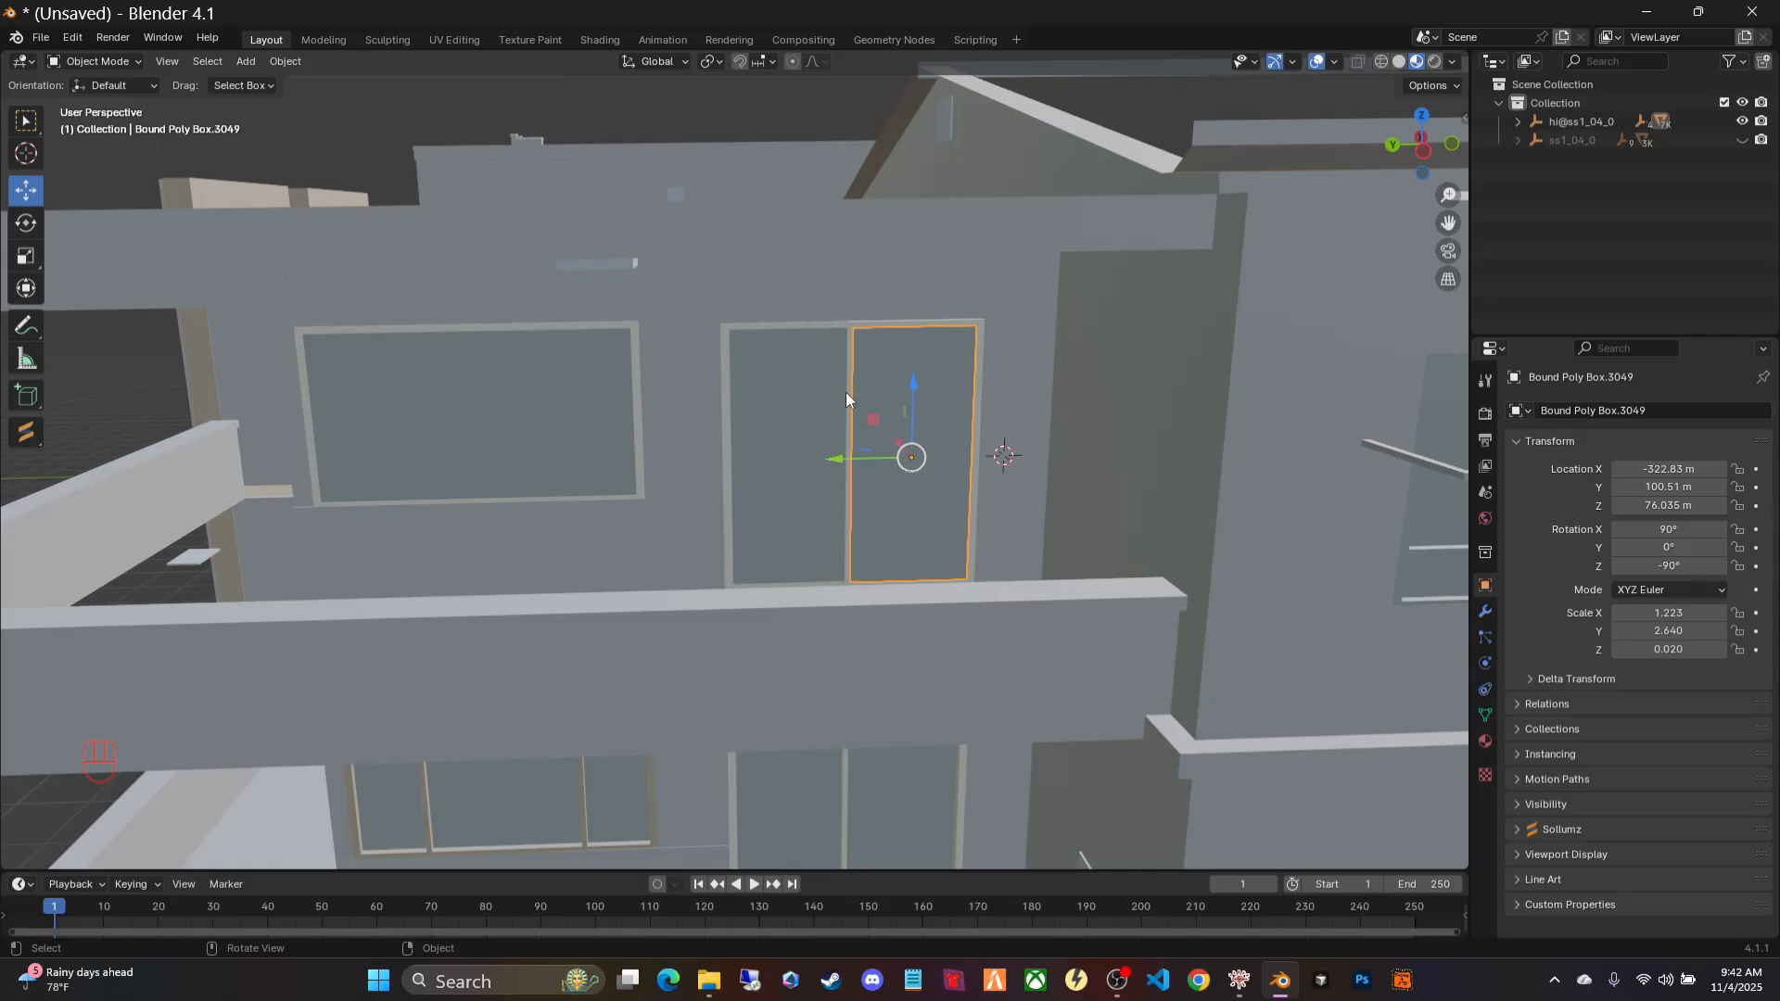
left_click(787, 420, "shift")
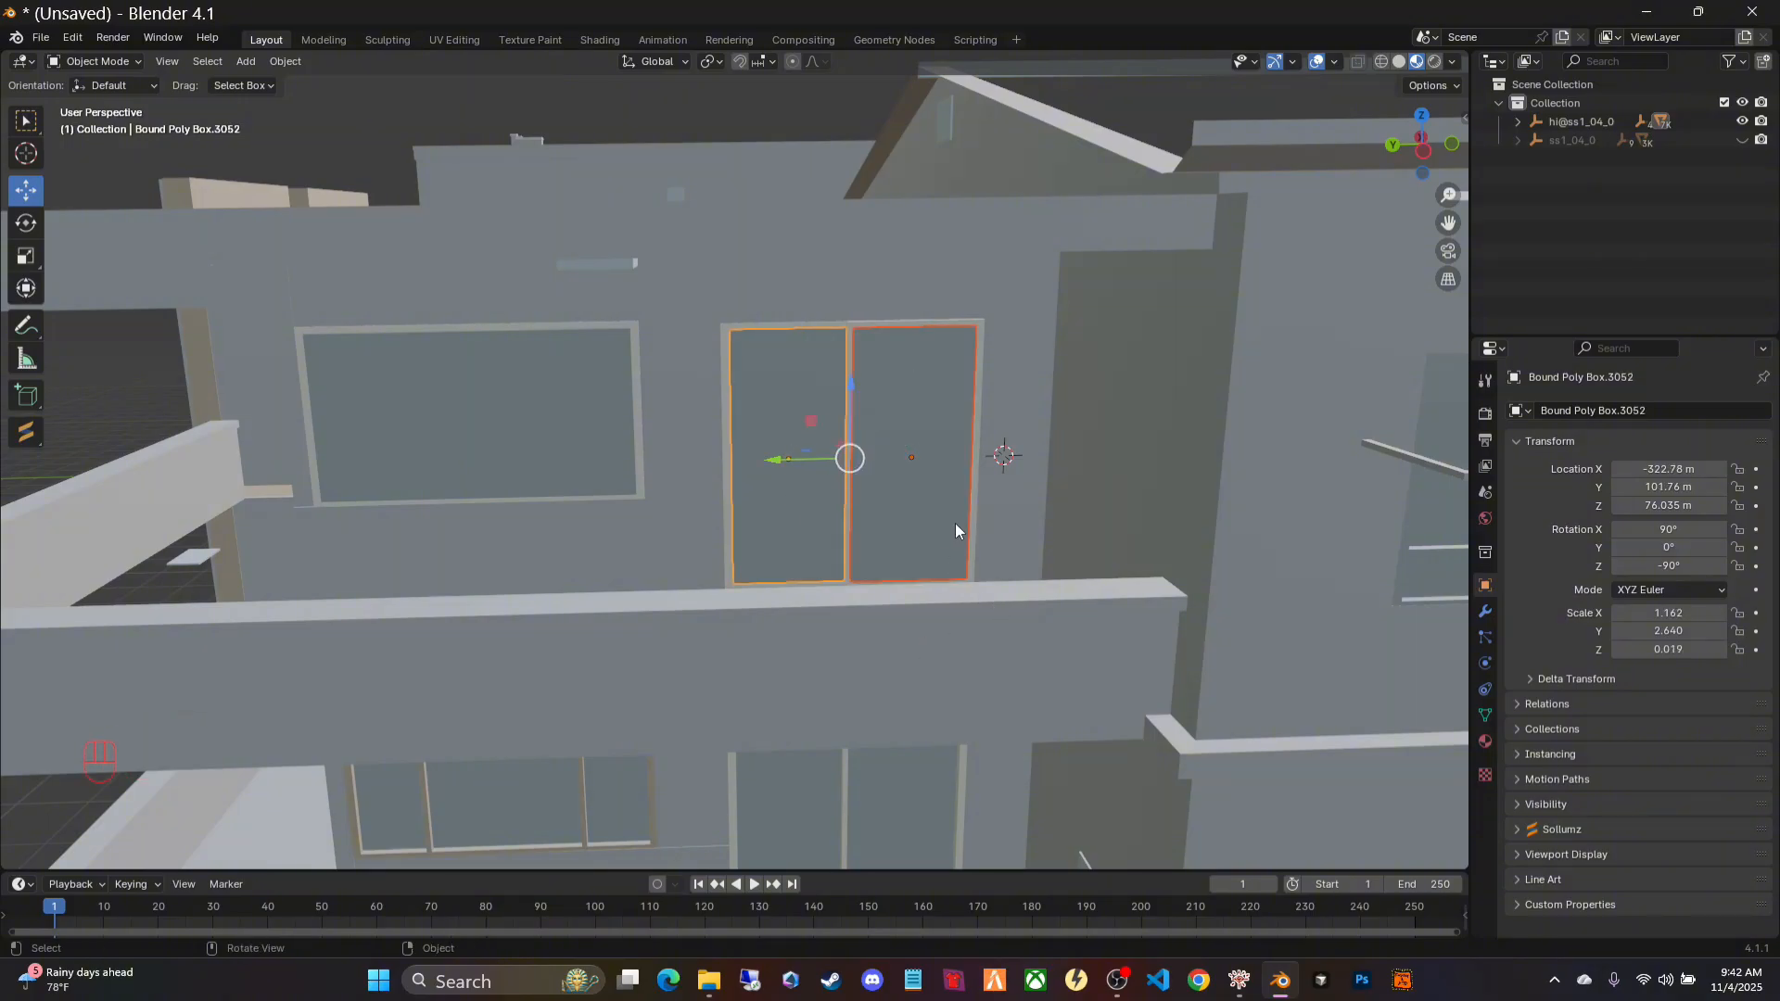
key("x")
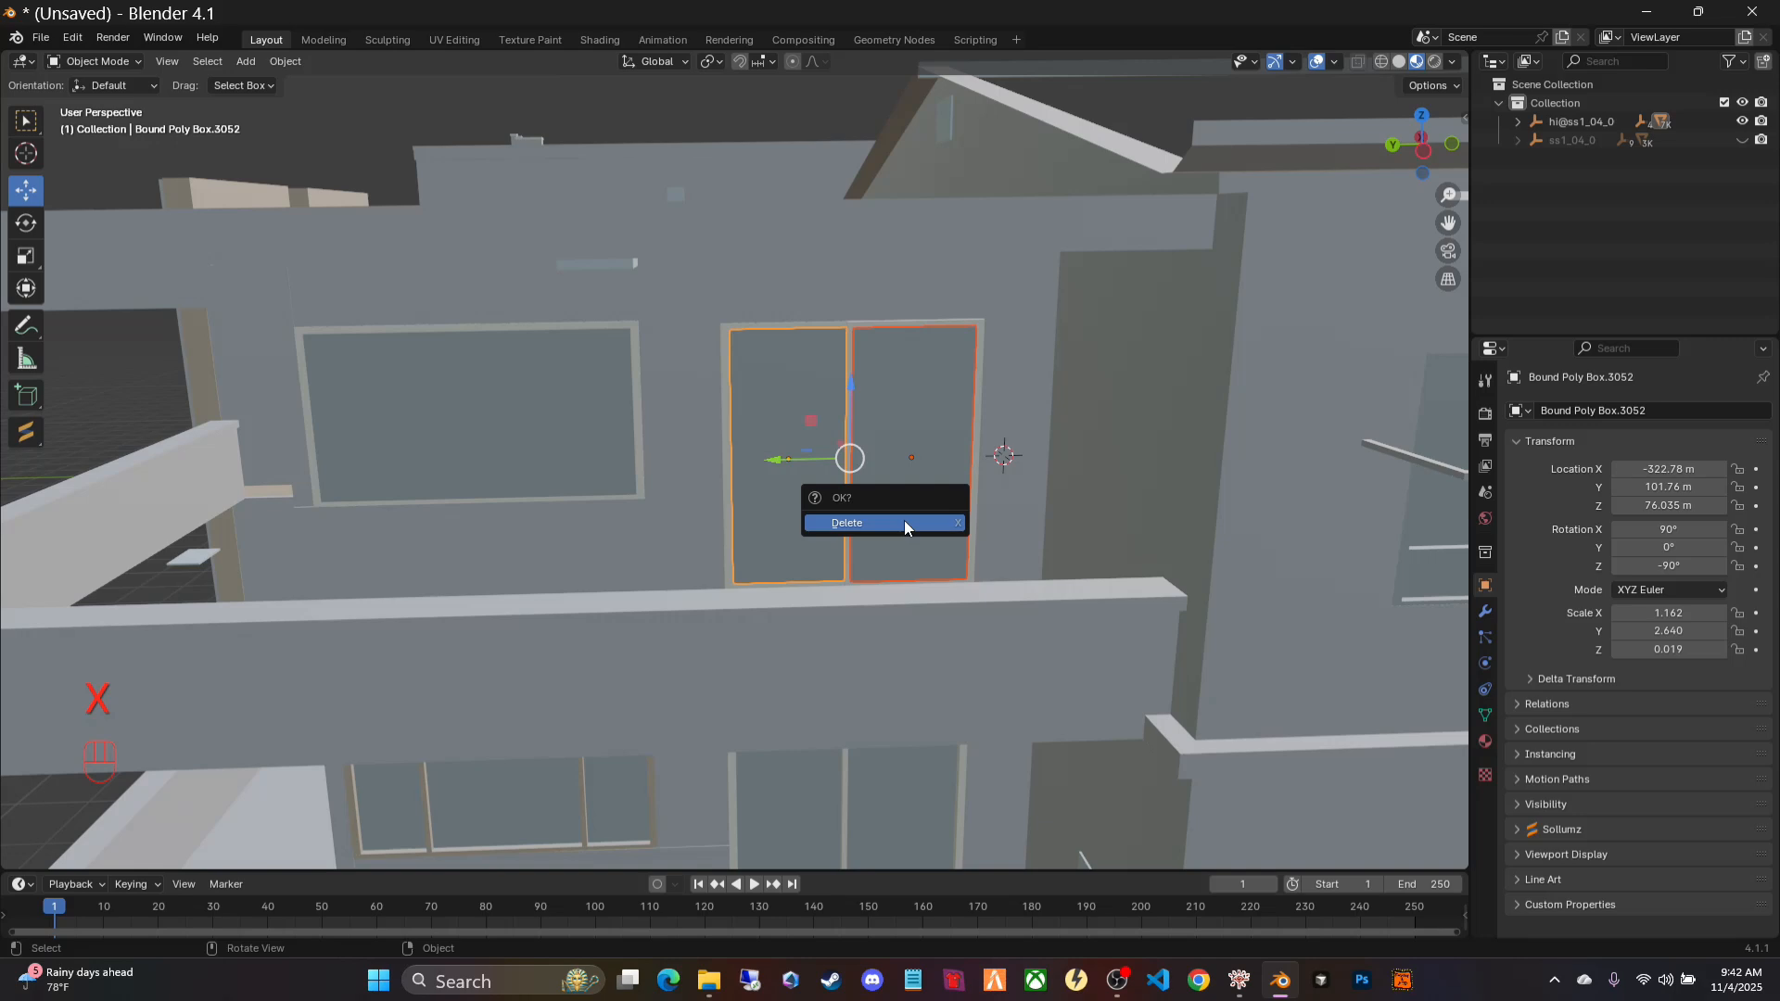
left_click(905, 524)
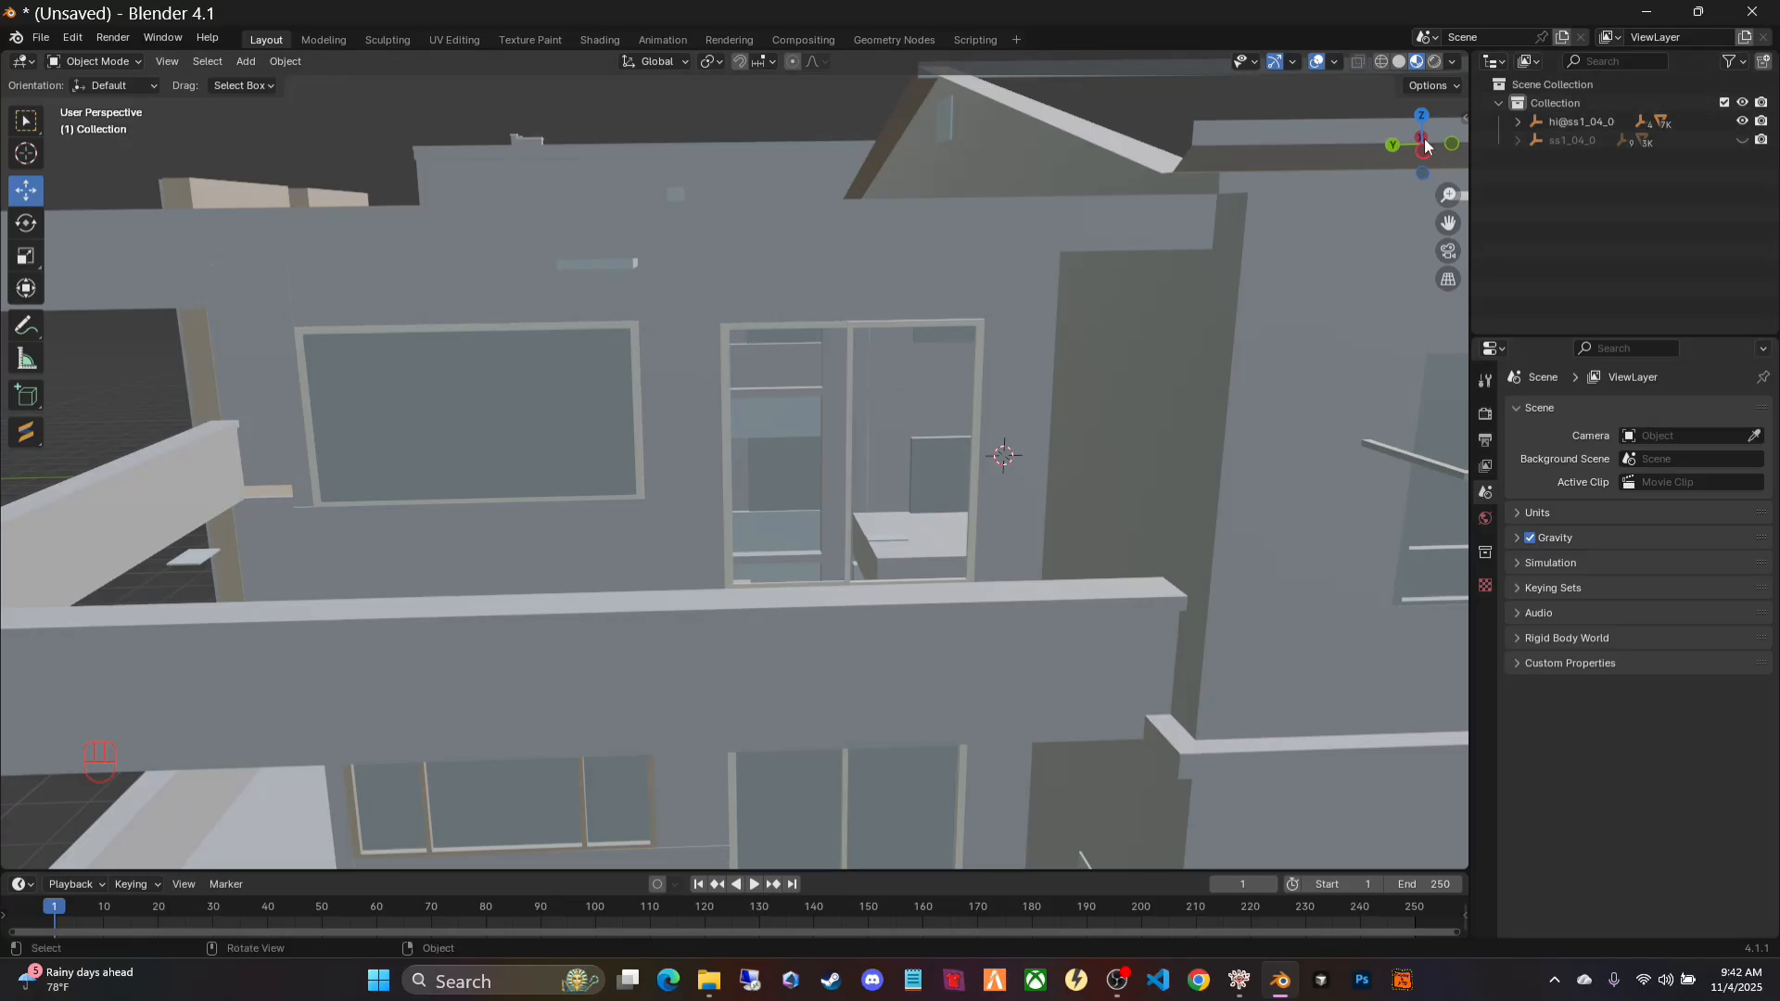
Step: Delete the glass pane, lower panel and both side strips of the single balcony door on the gabled building, keeping the outer frame
left_click(168, 61)
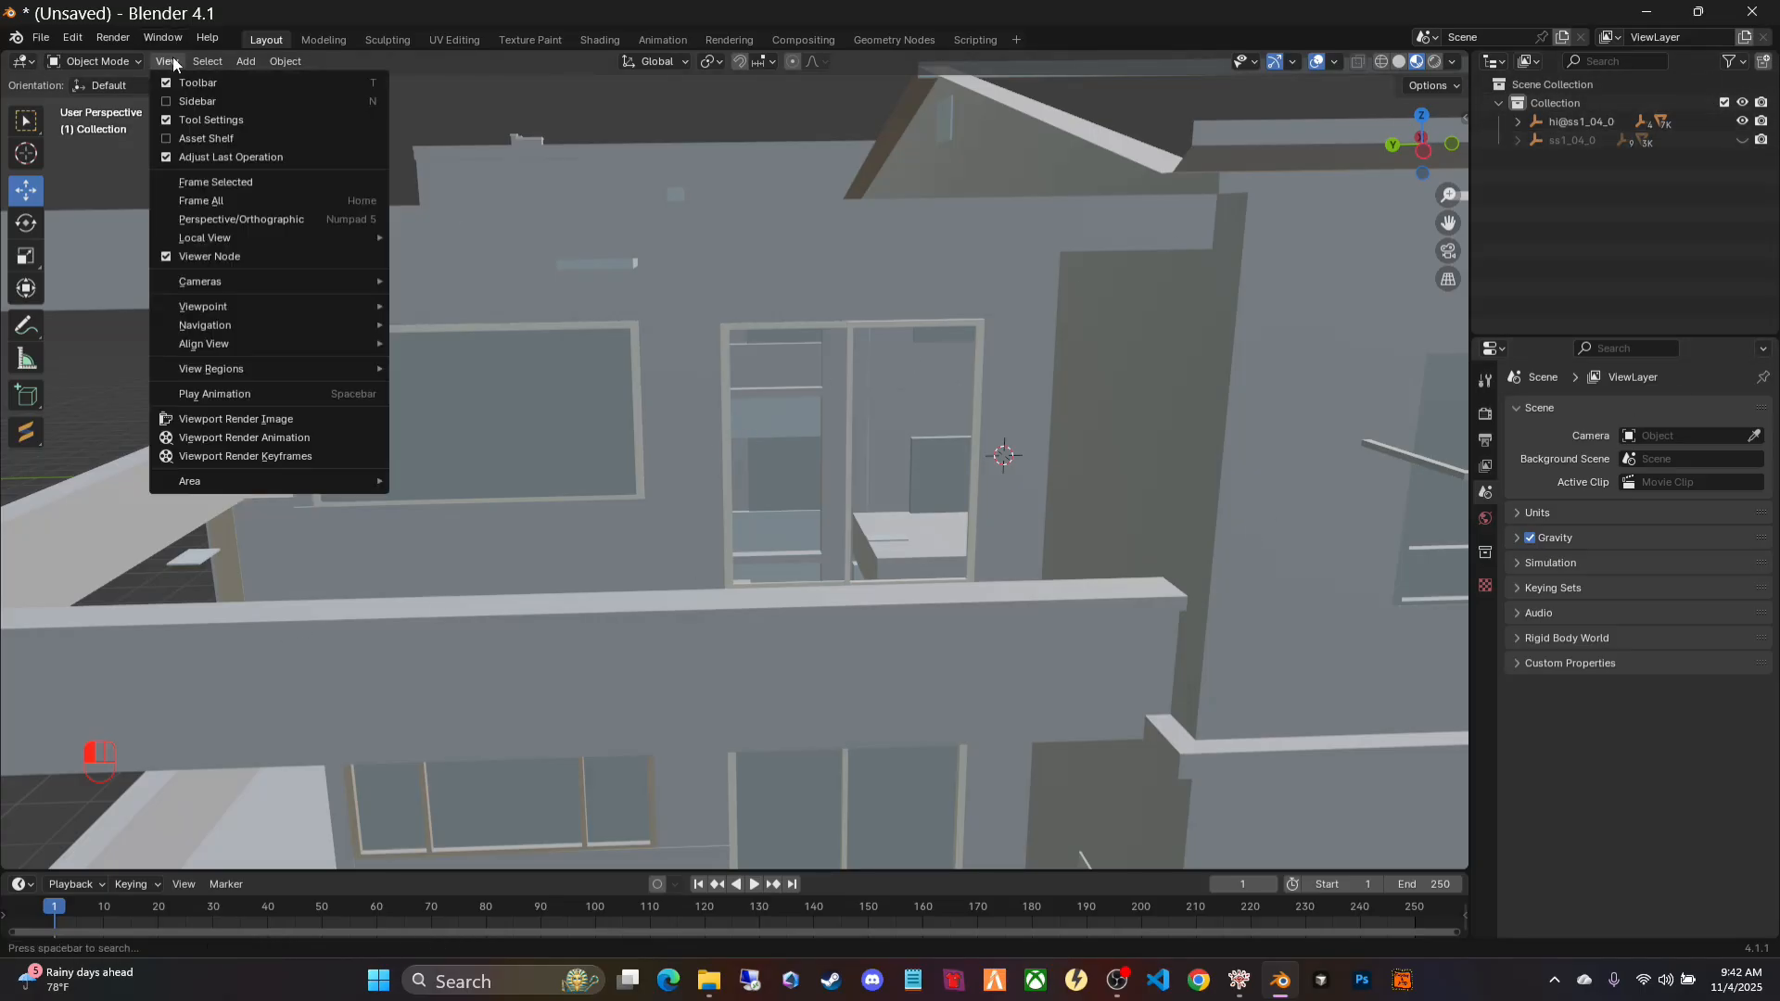
mouse_move(227, 325)
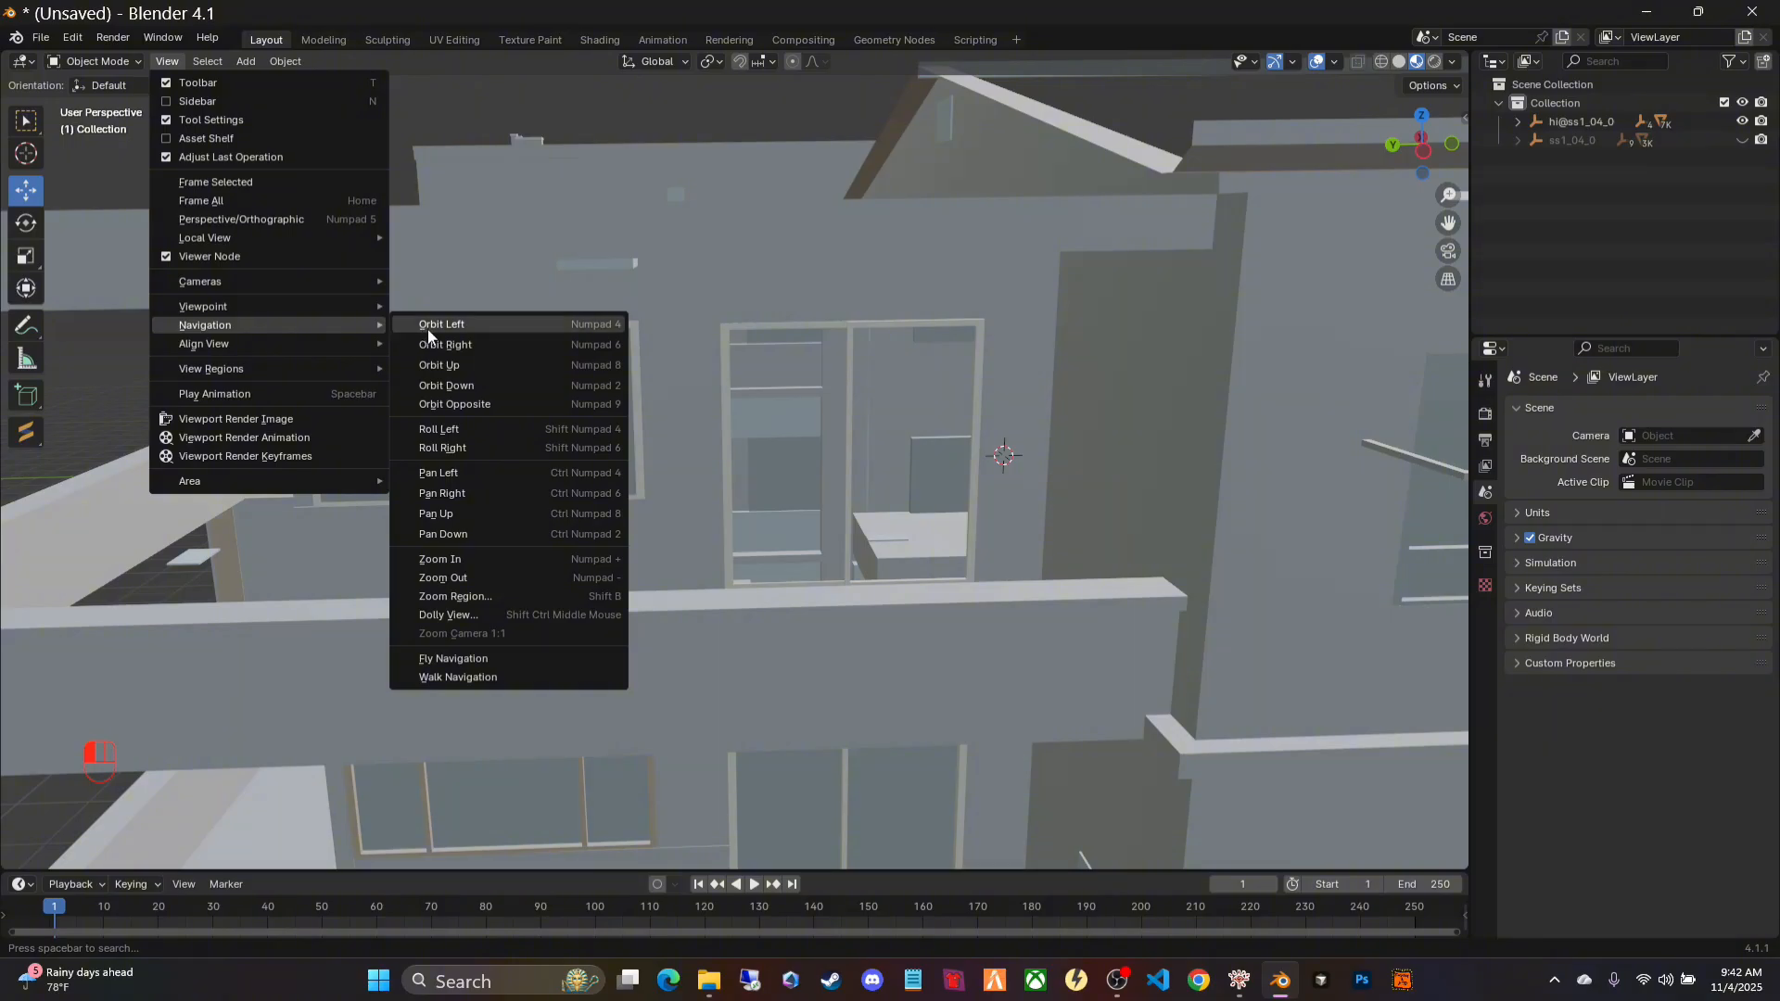
left_click(459, 676)
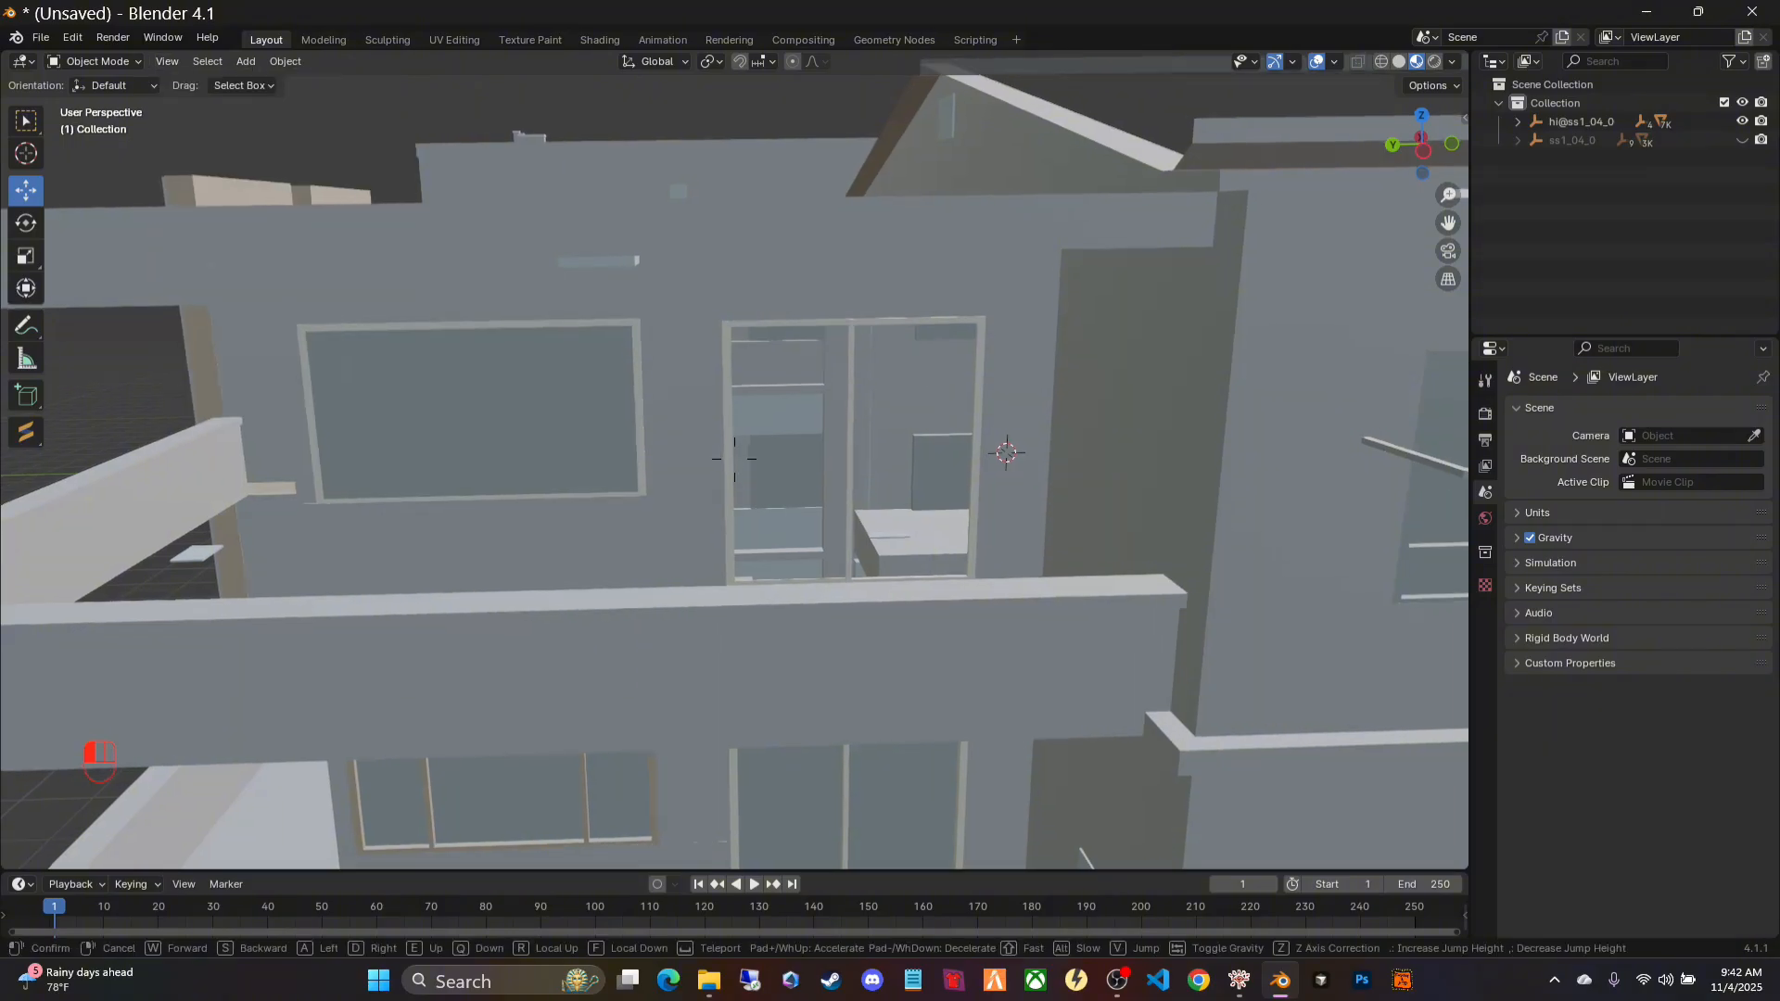
key("w")
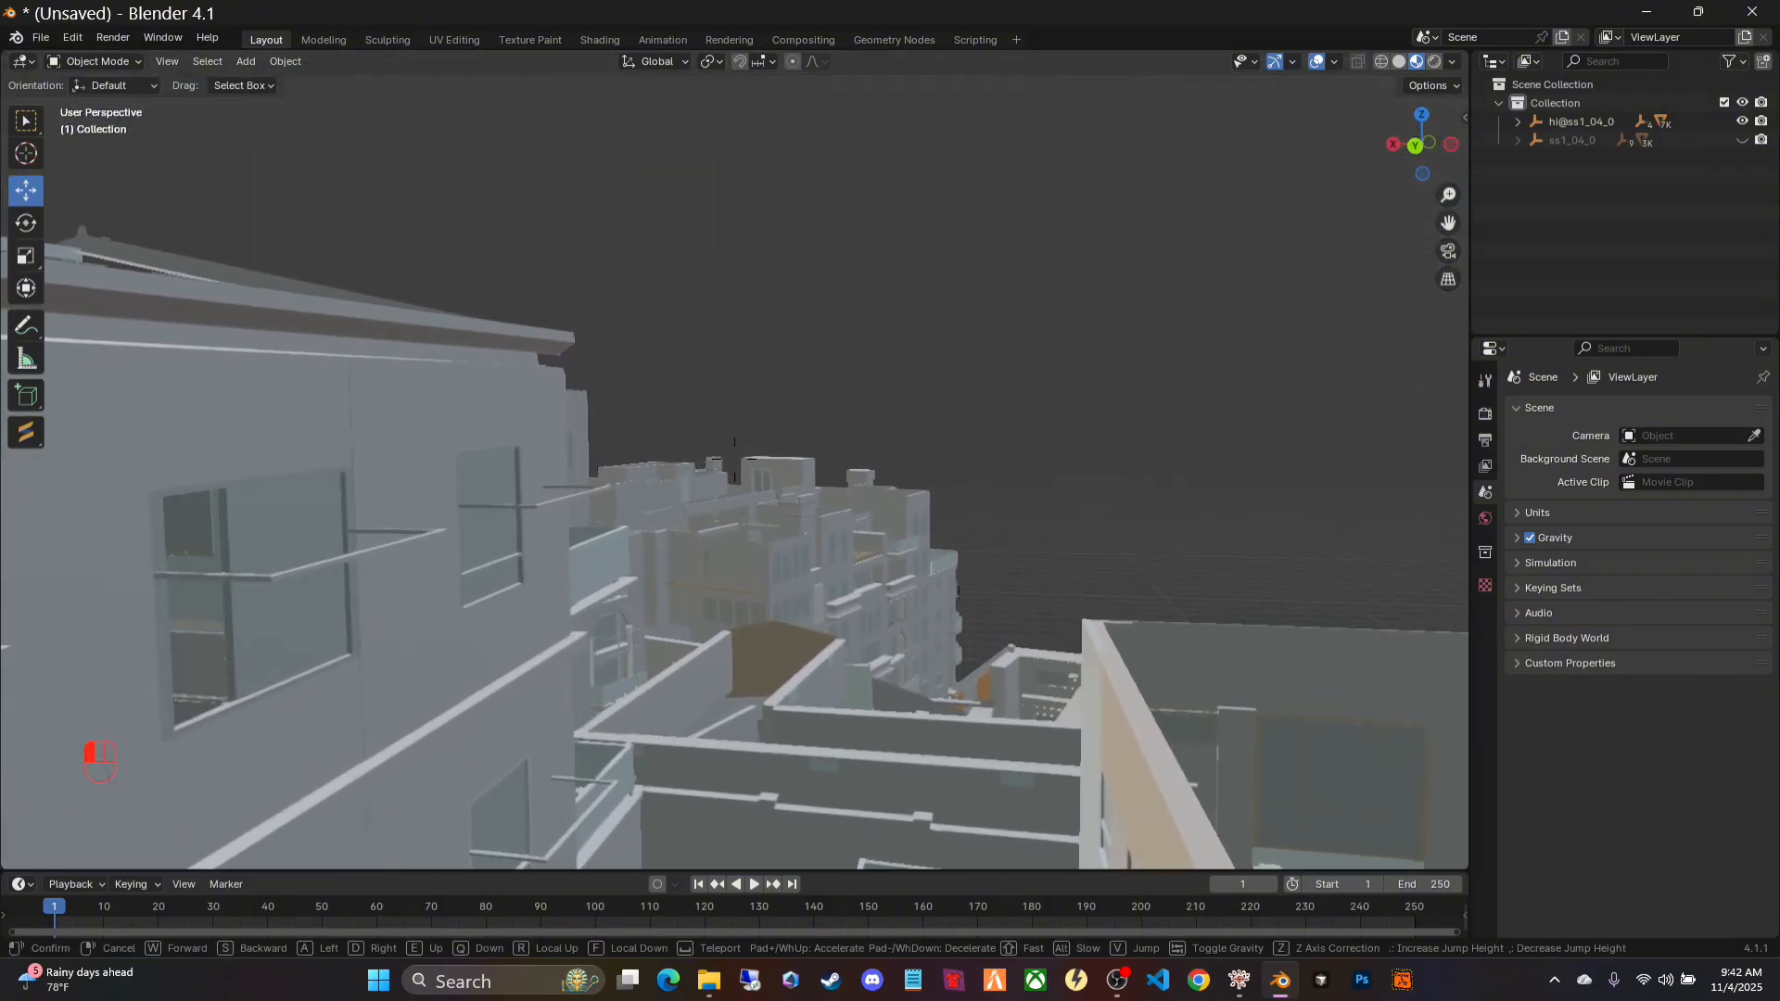
key("w")
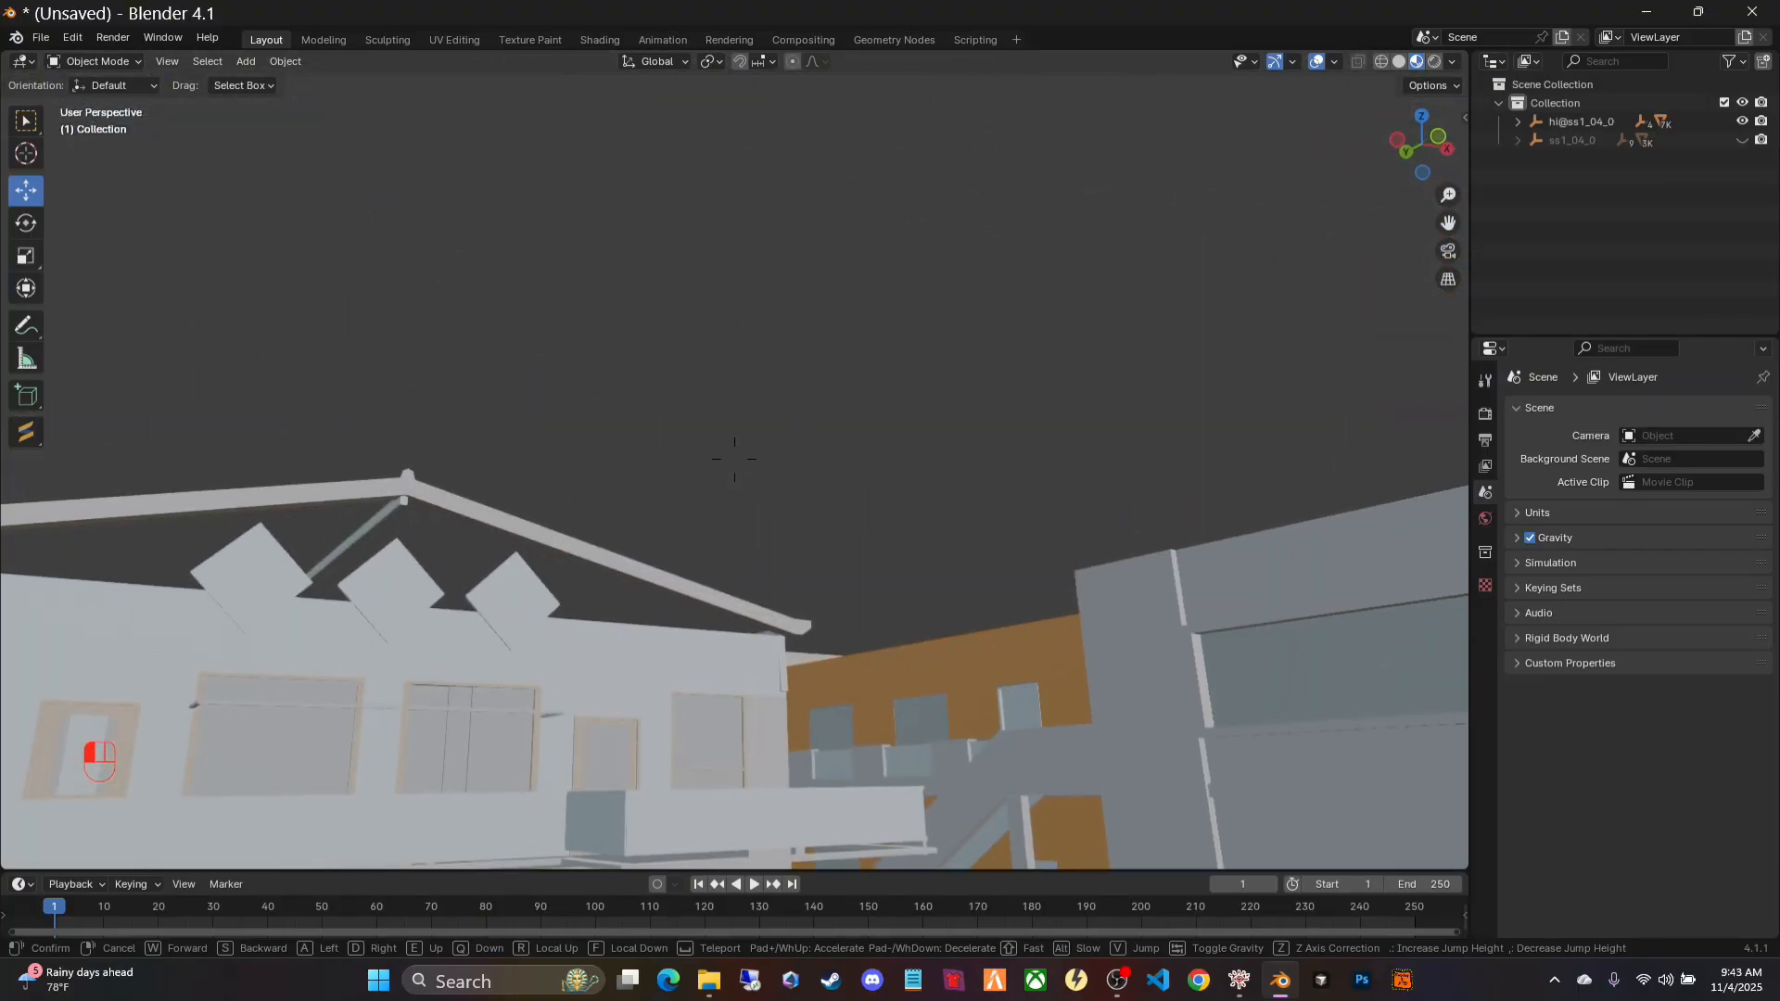
key("w")
key("w")
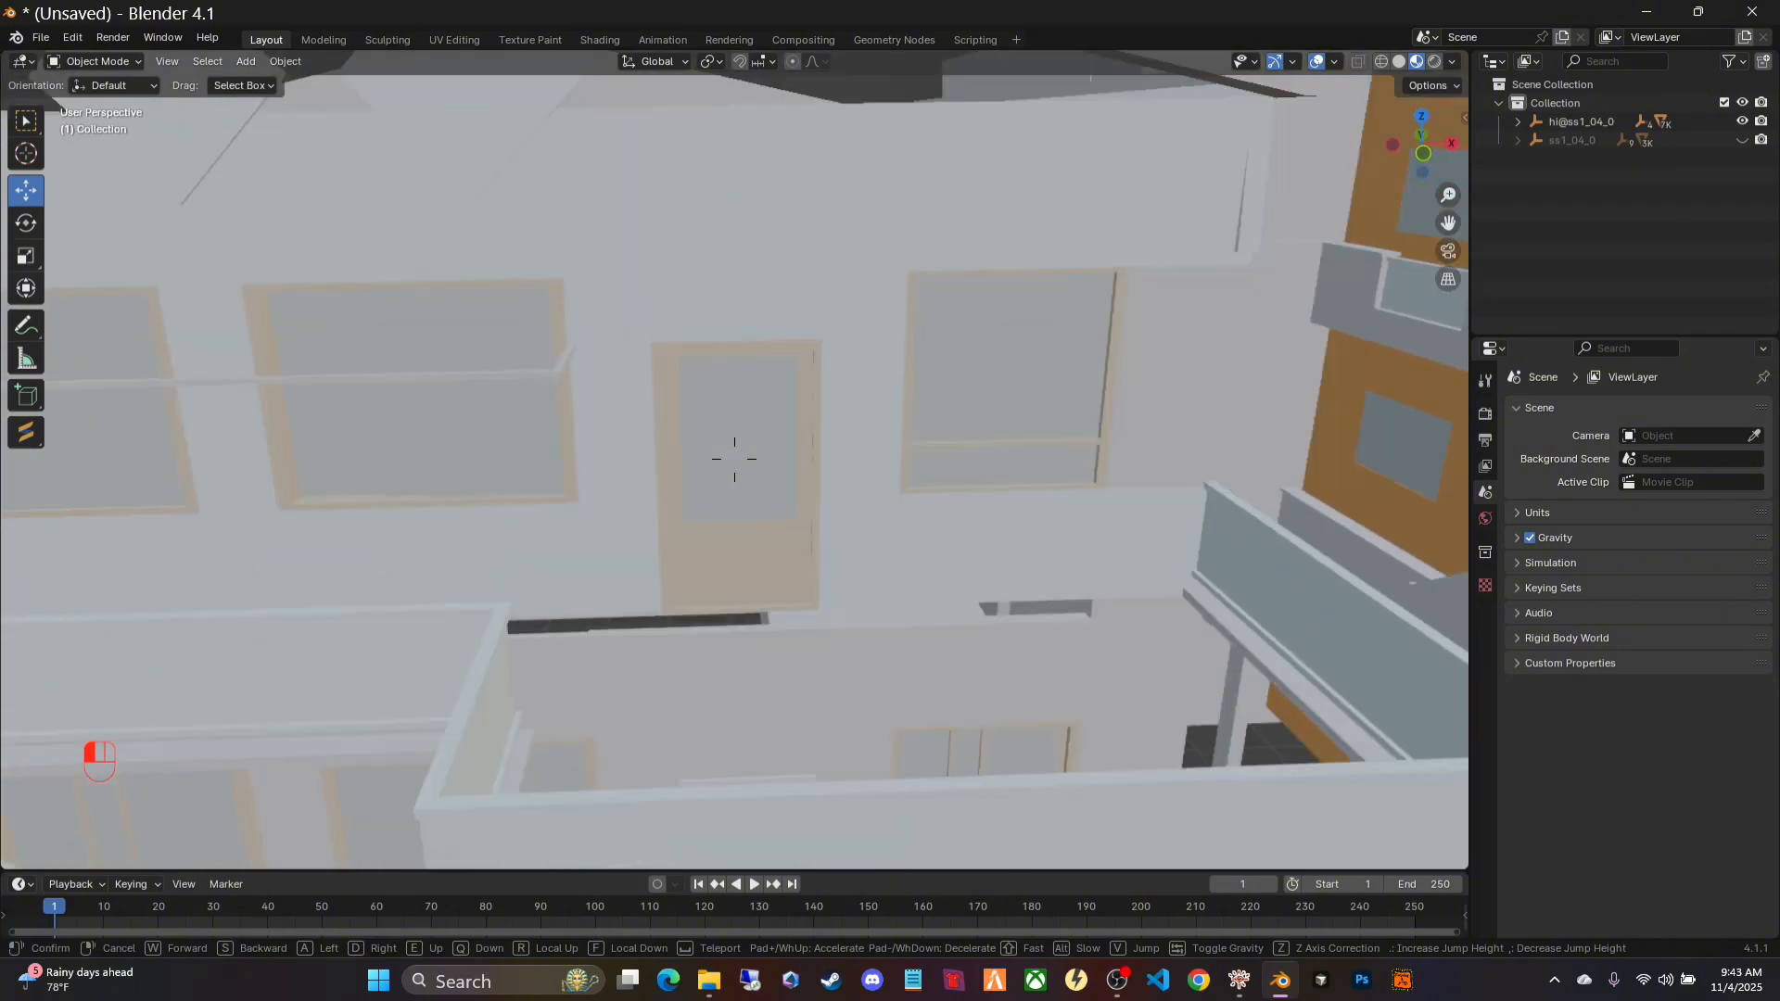
key("s")
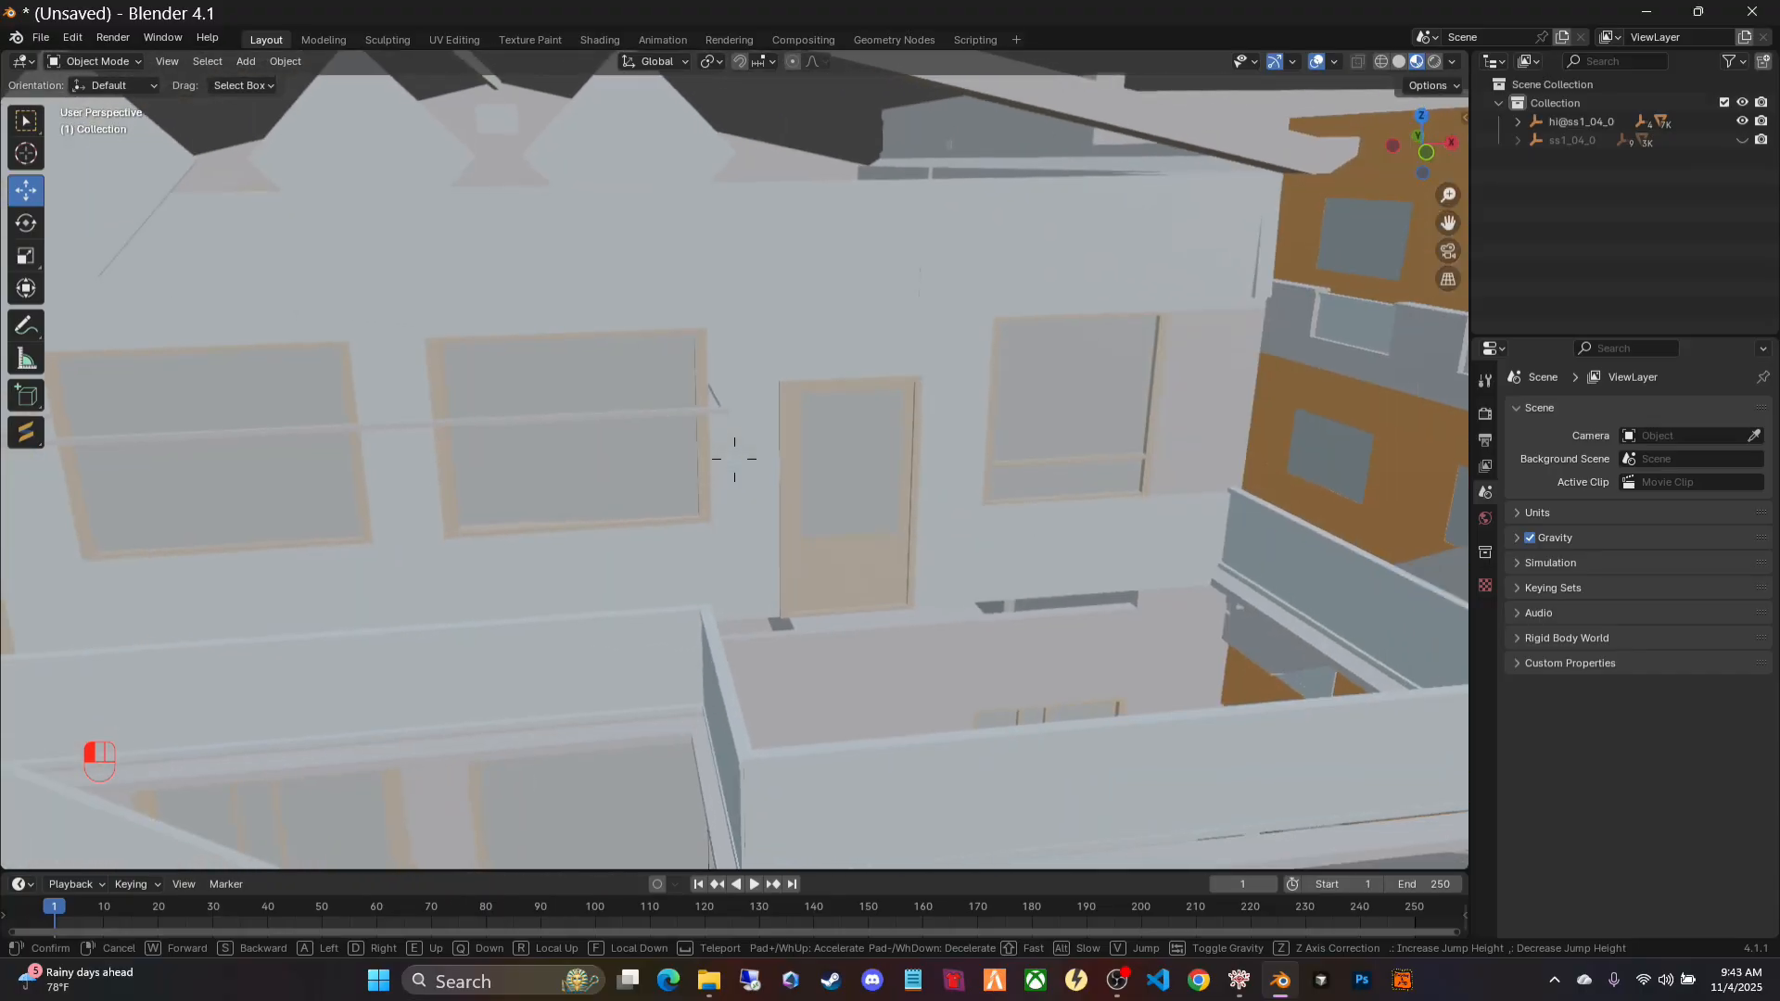
left_click(735, 459)
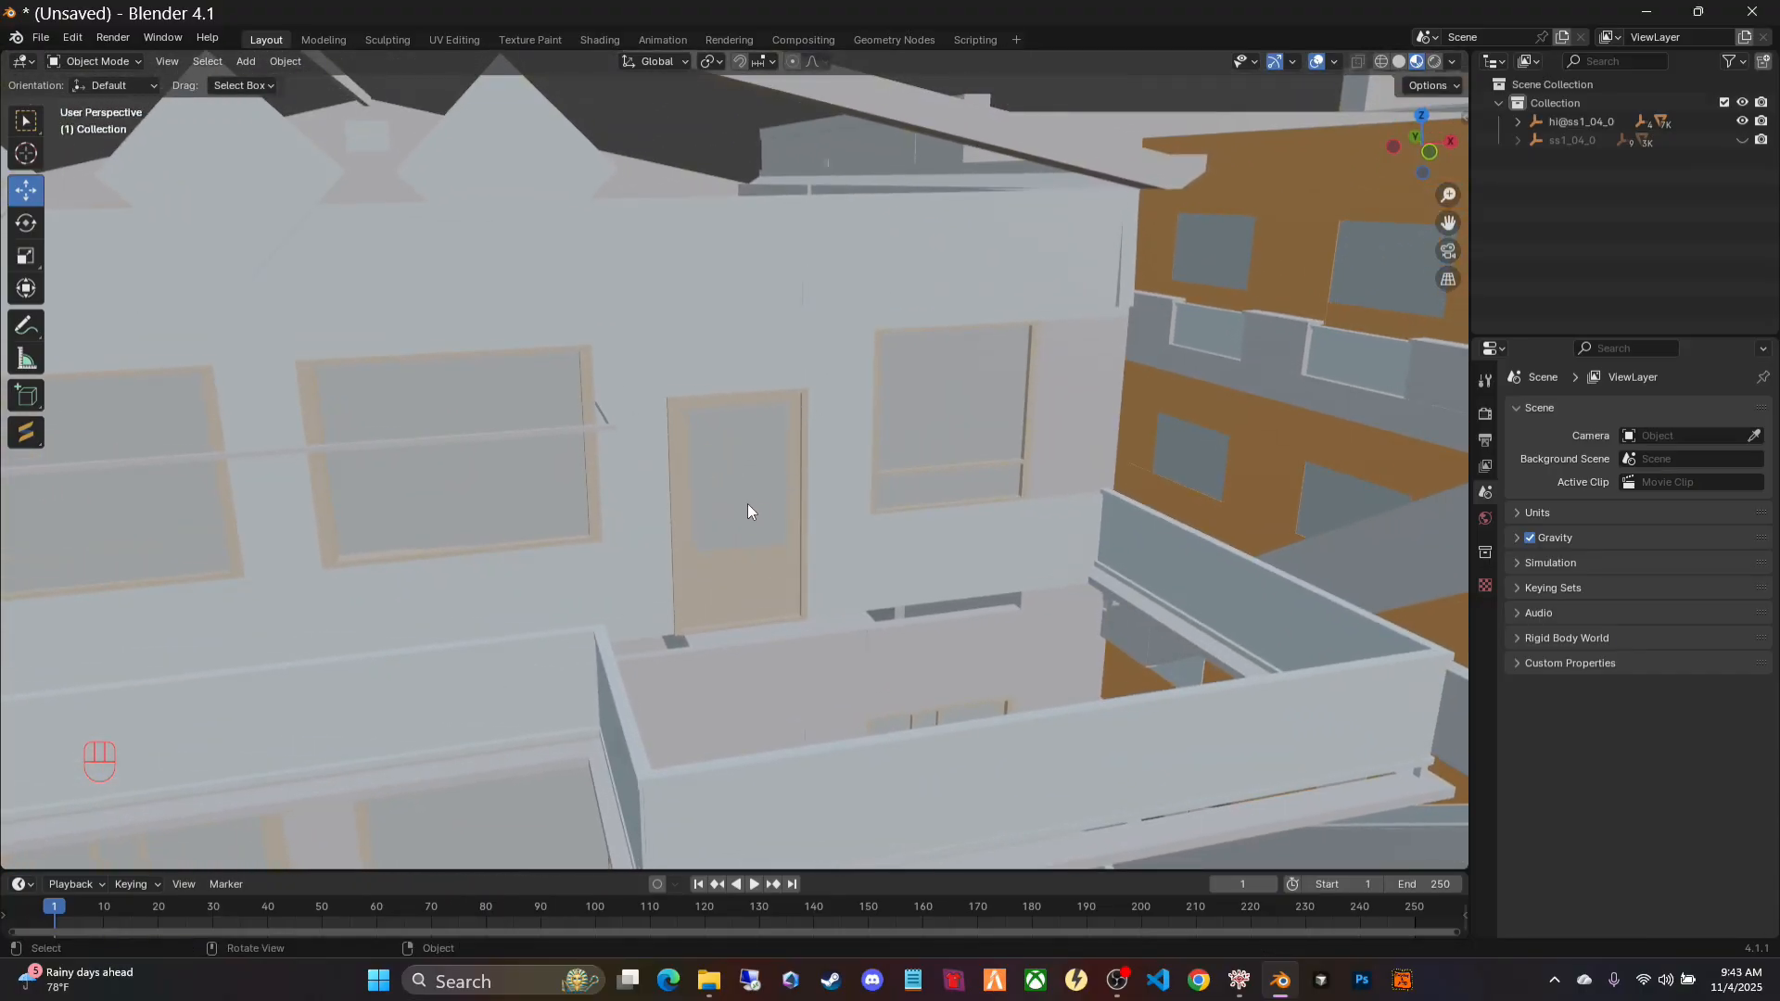
left_click(737, 477)
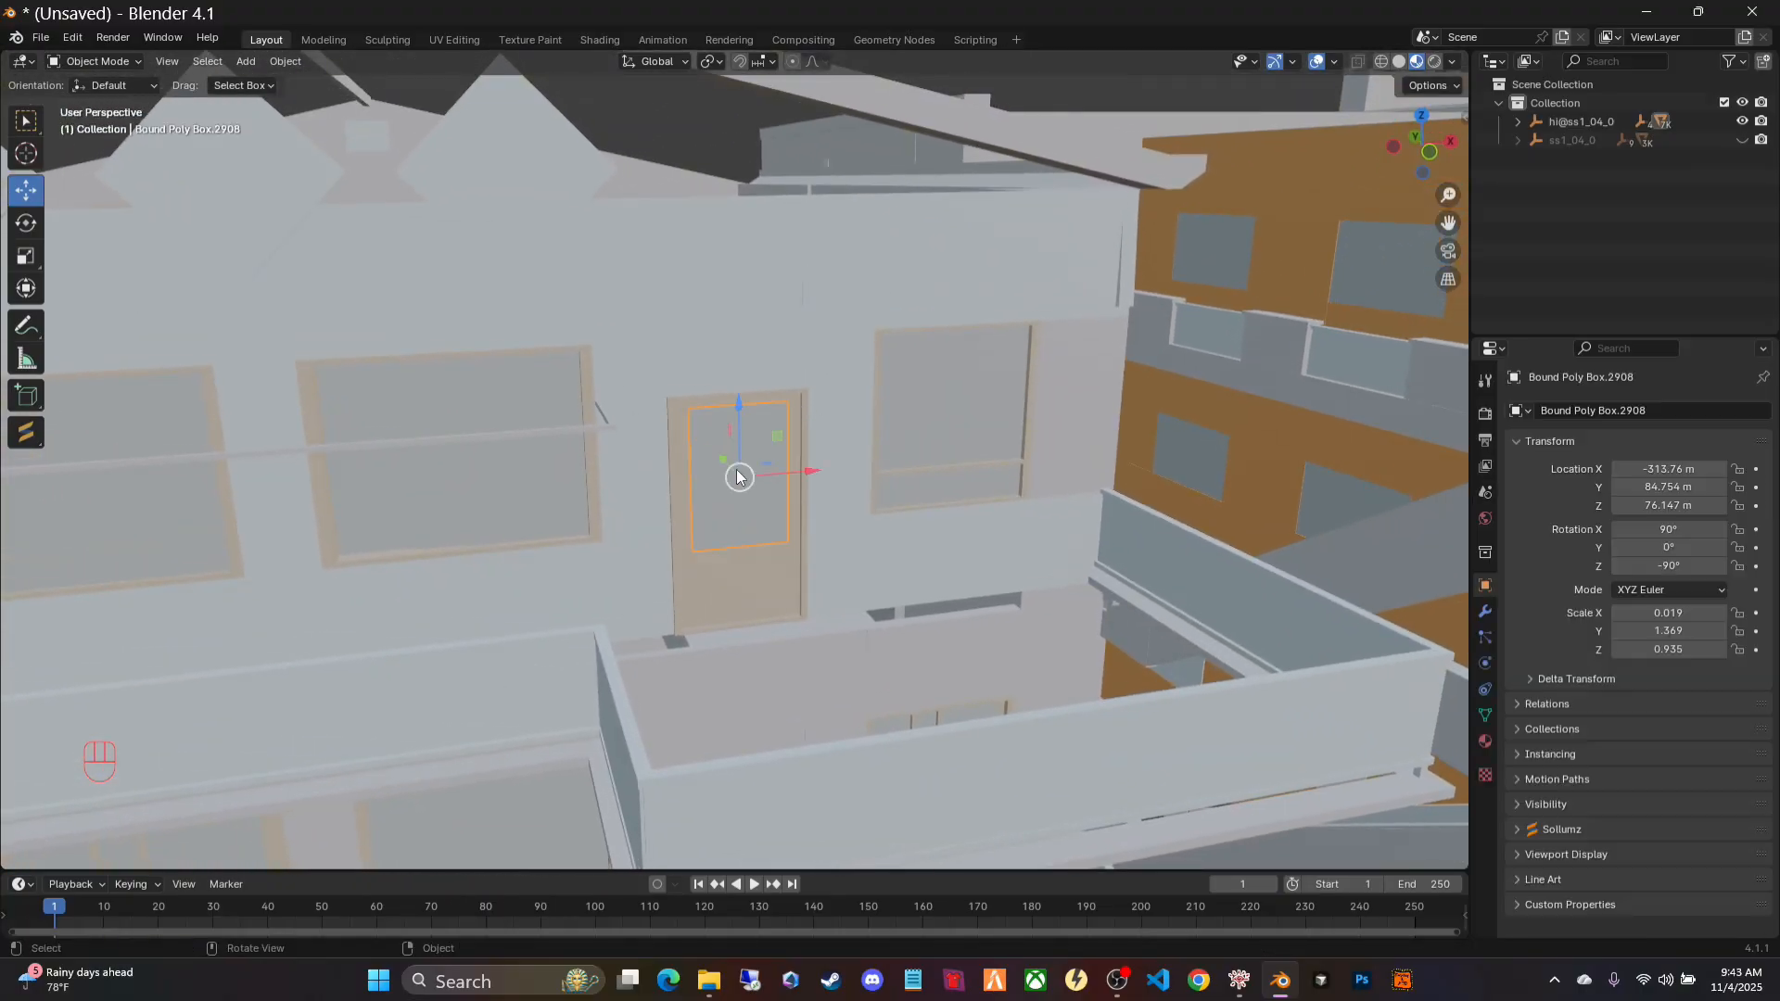
left_click(729, 592, "shift")
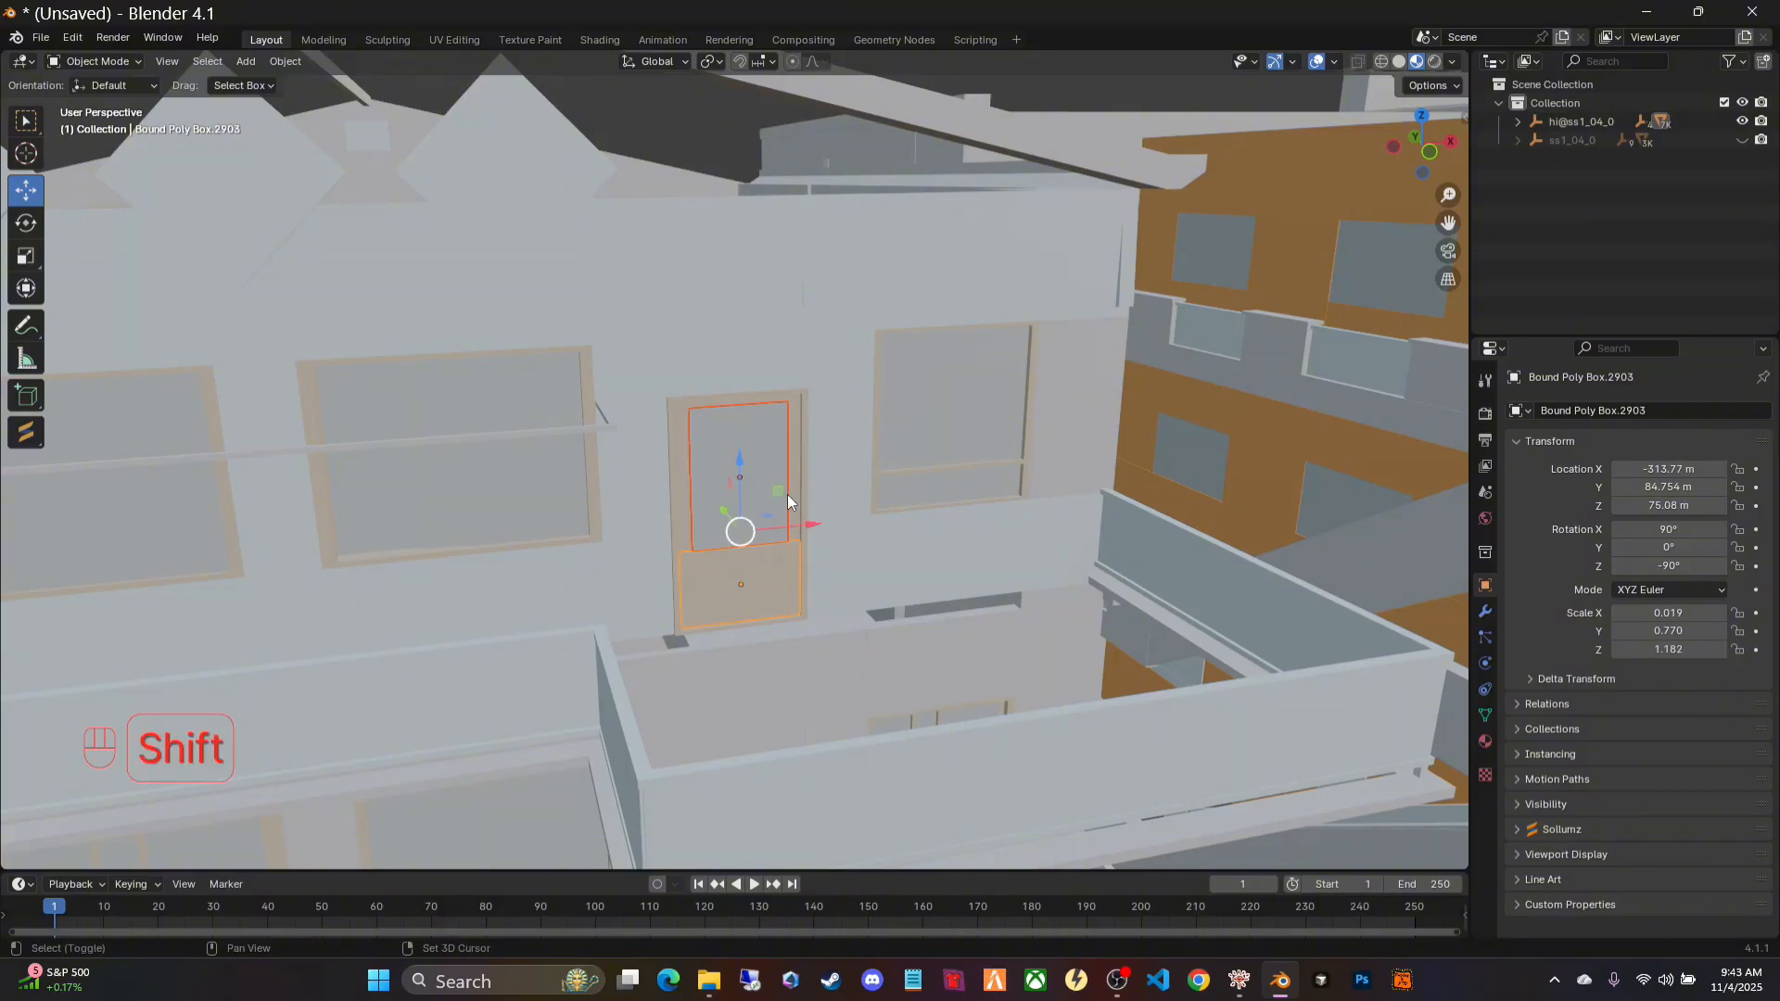
left_click(792, 451, "shift")
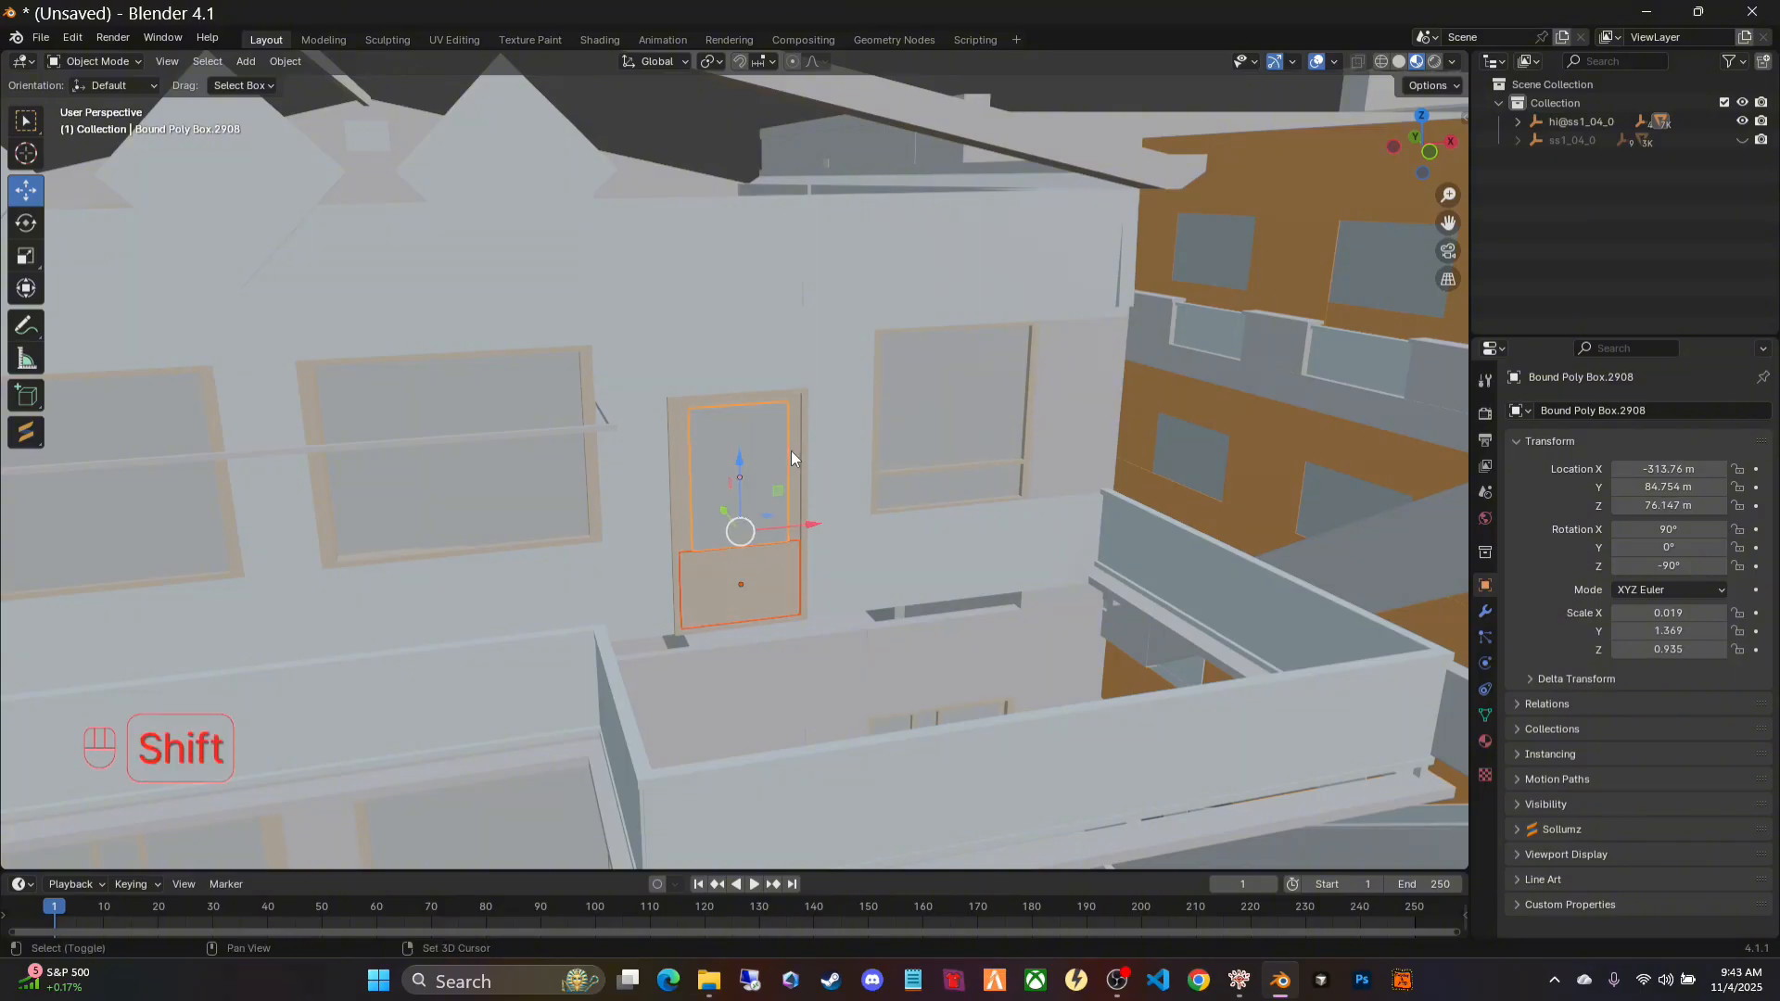
left_click(796, 453, "shift")
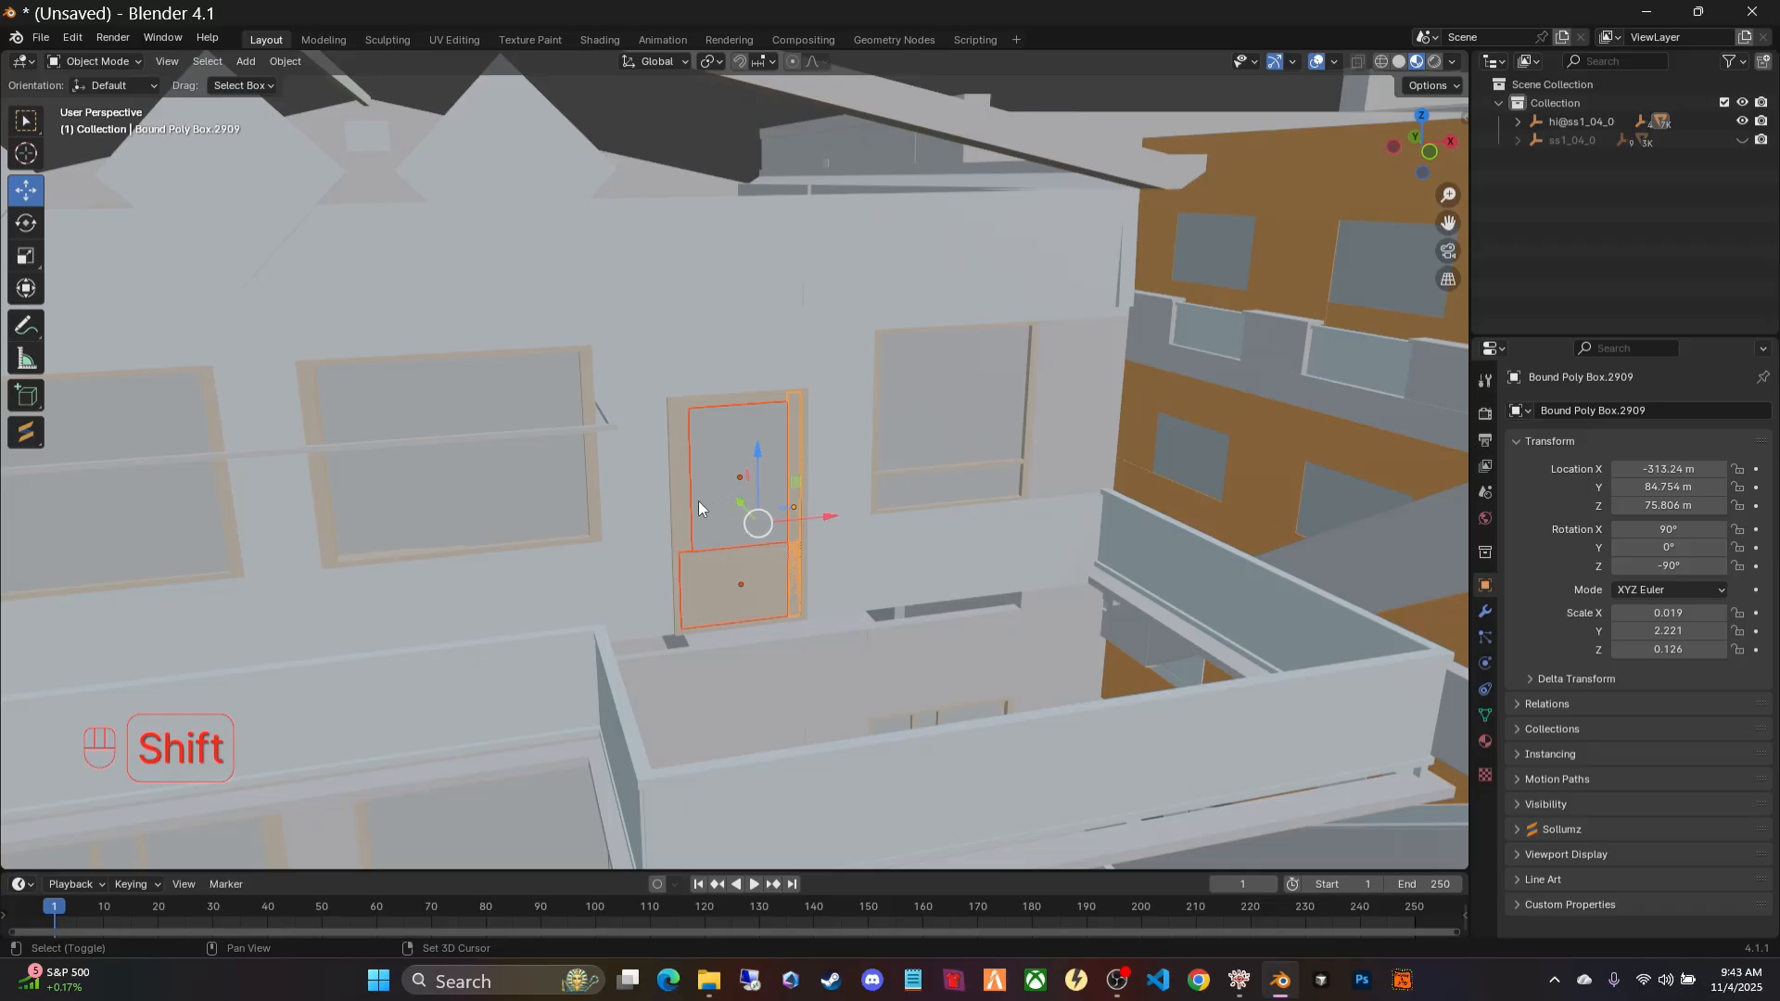
left_click(683, 473, "shift")
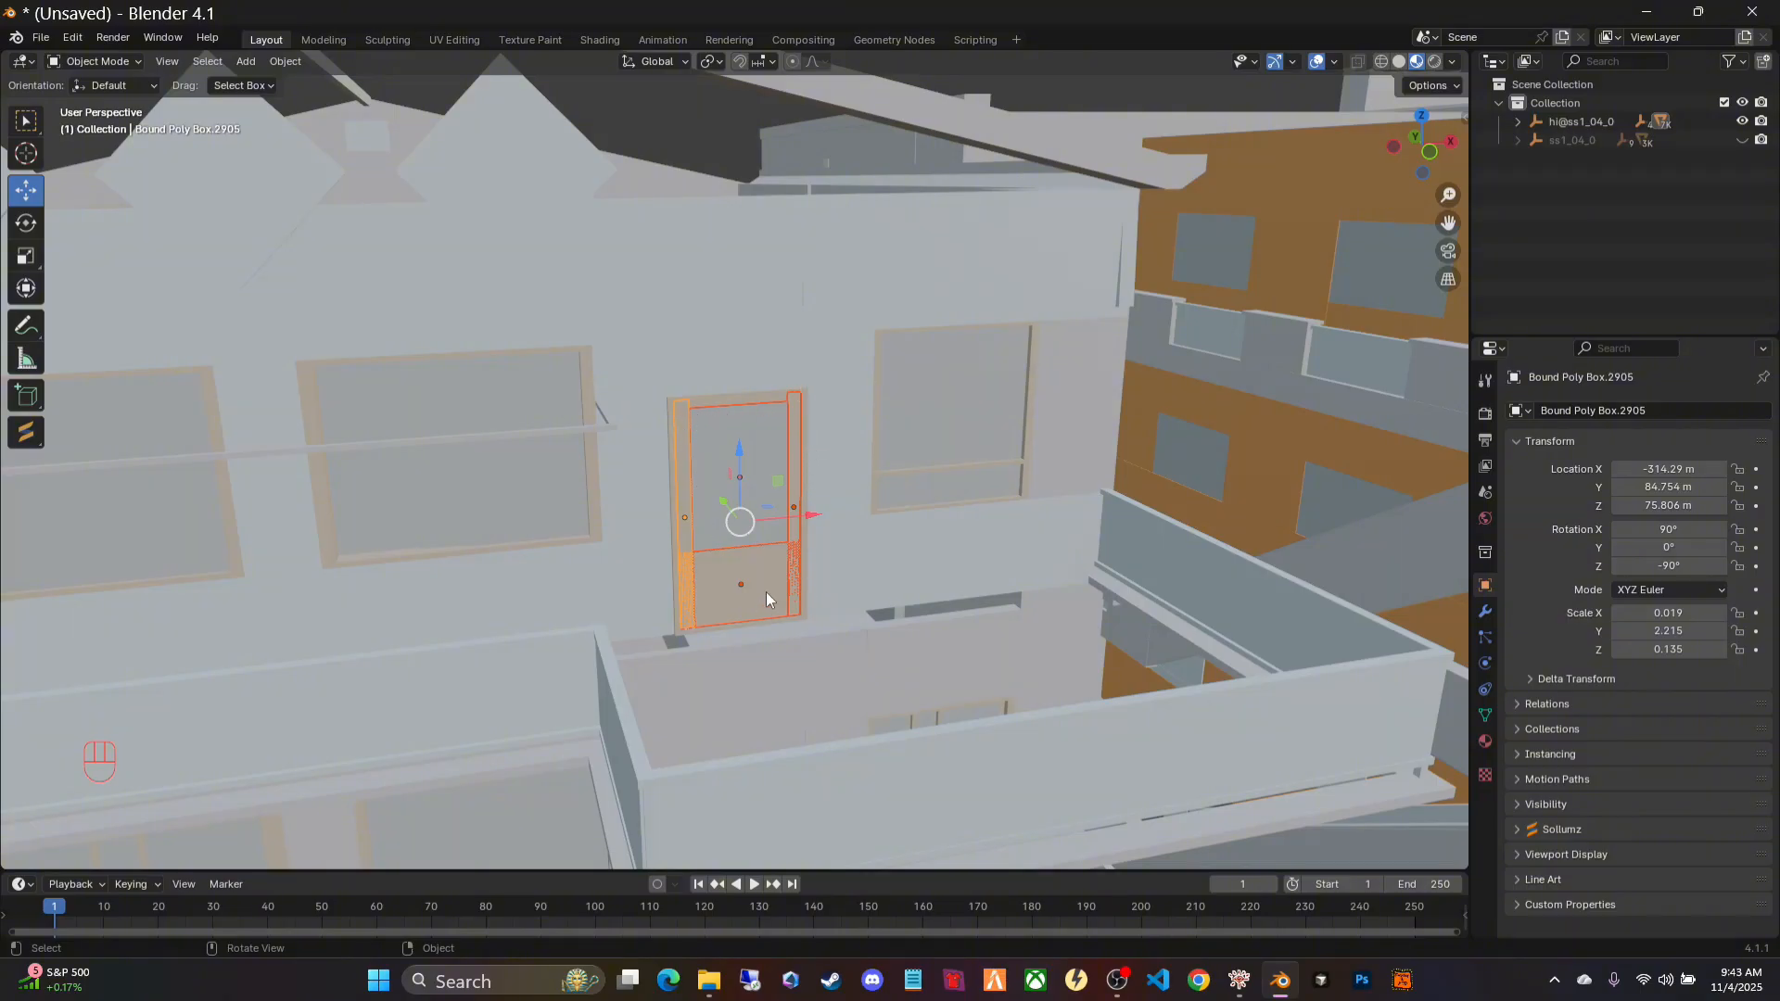
key("x")
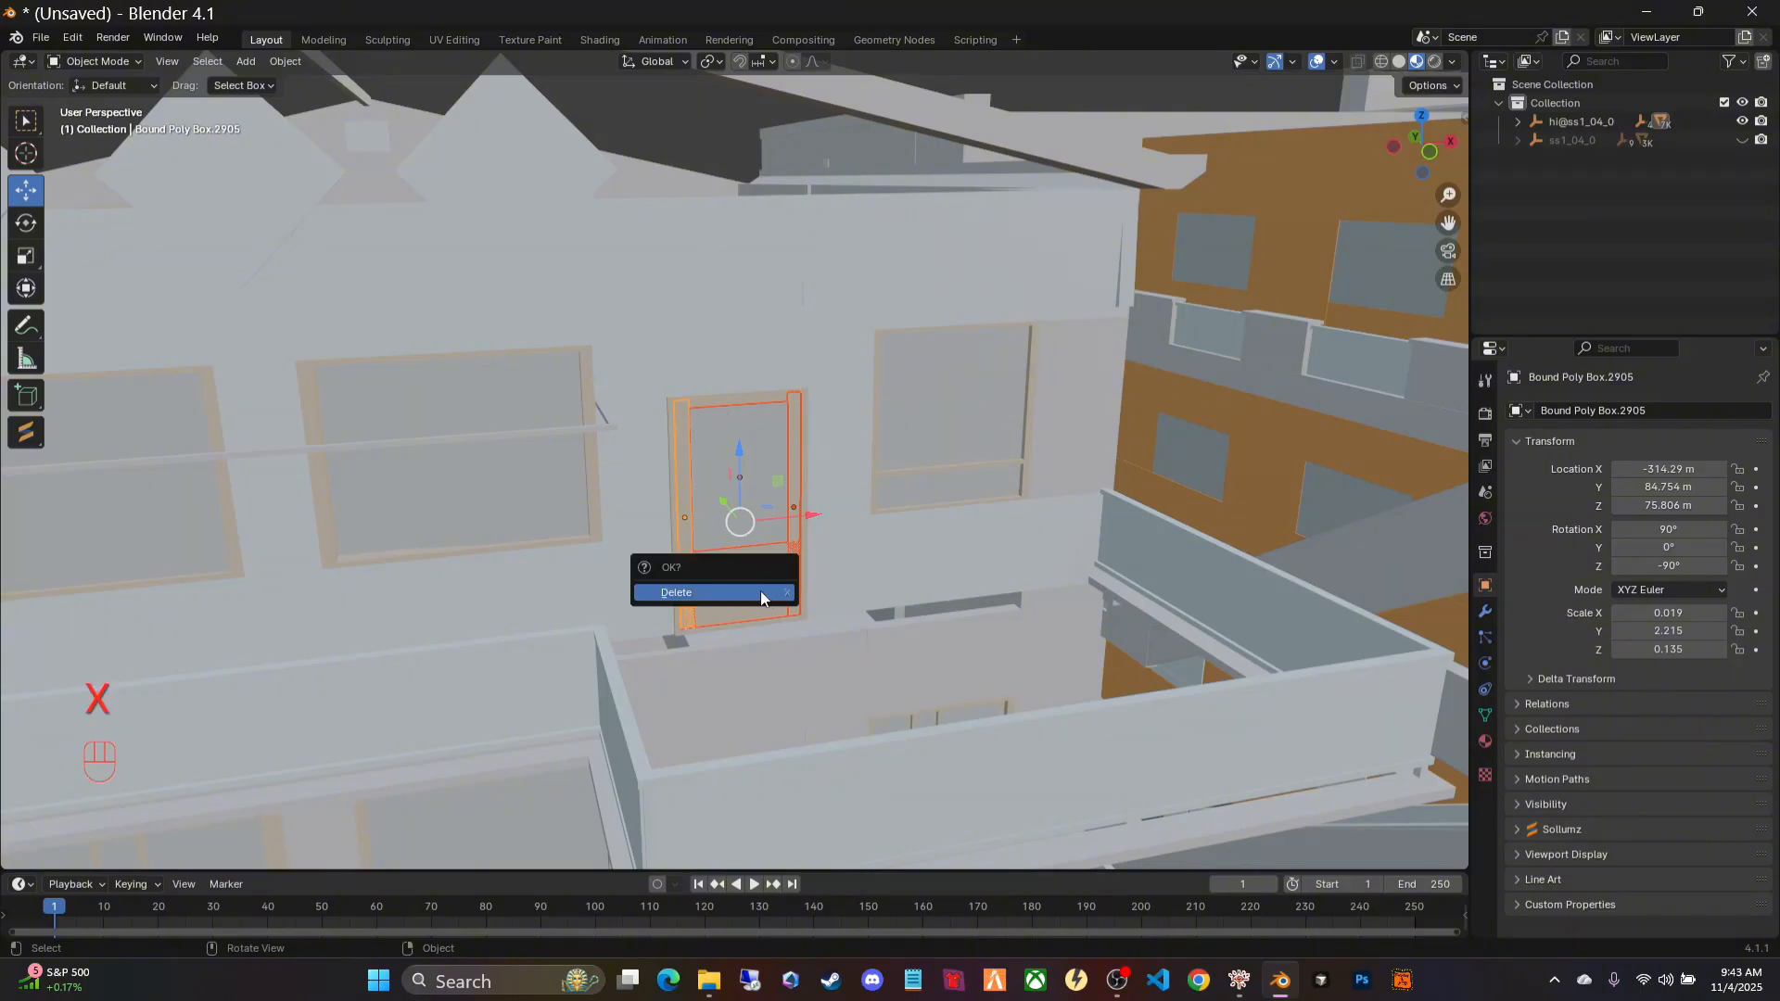
left_click(760, 593)
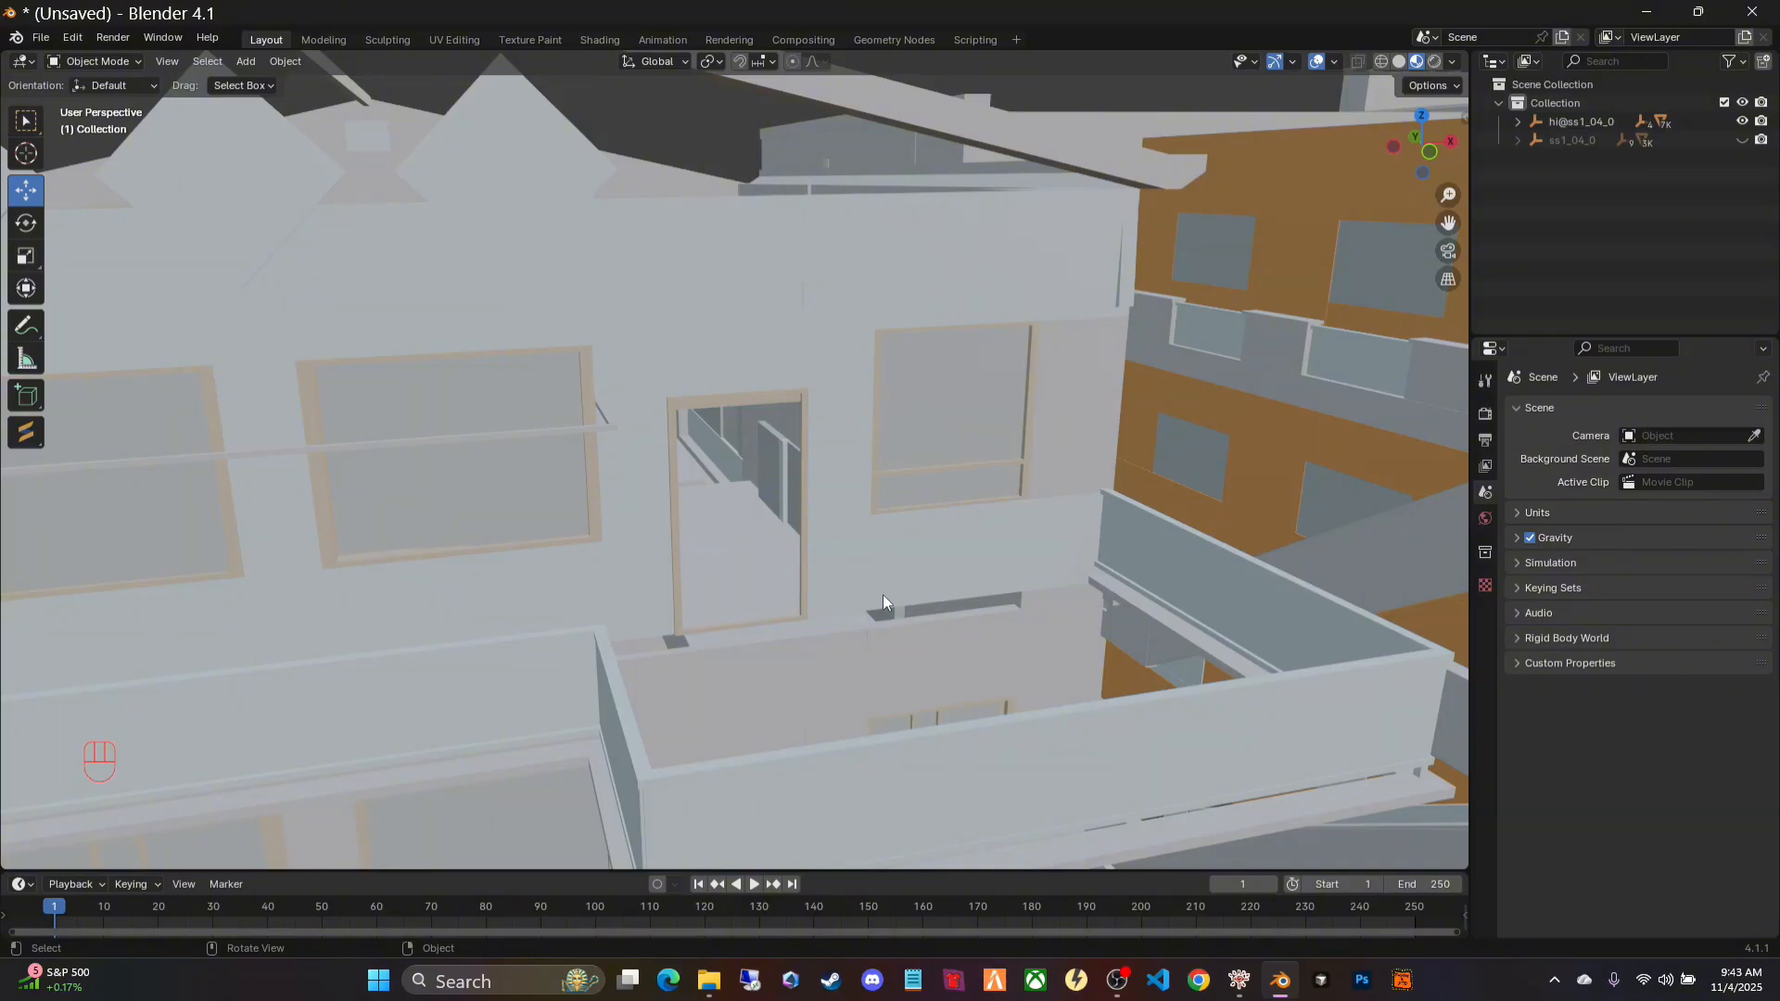
Step: Show the whole ss1_04_0 hierarchy again and look over the complete collision scene
left_click(1742, 140, "shift")
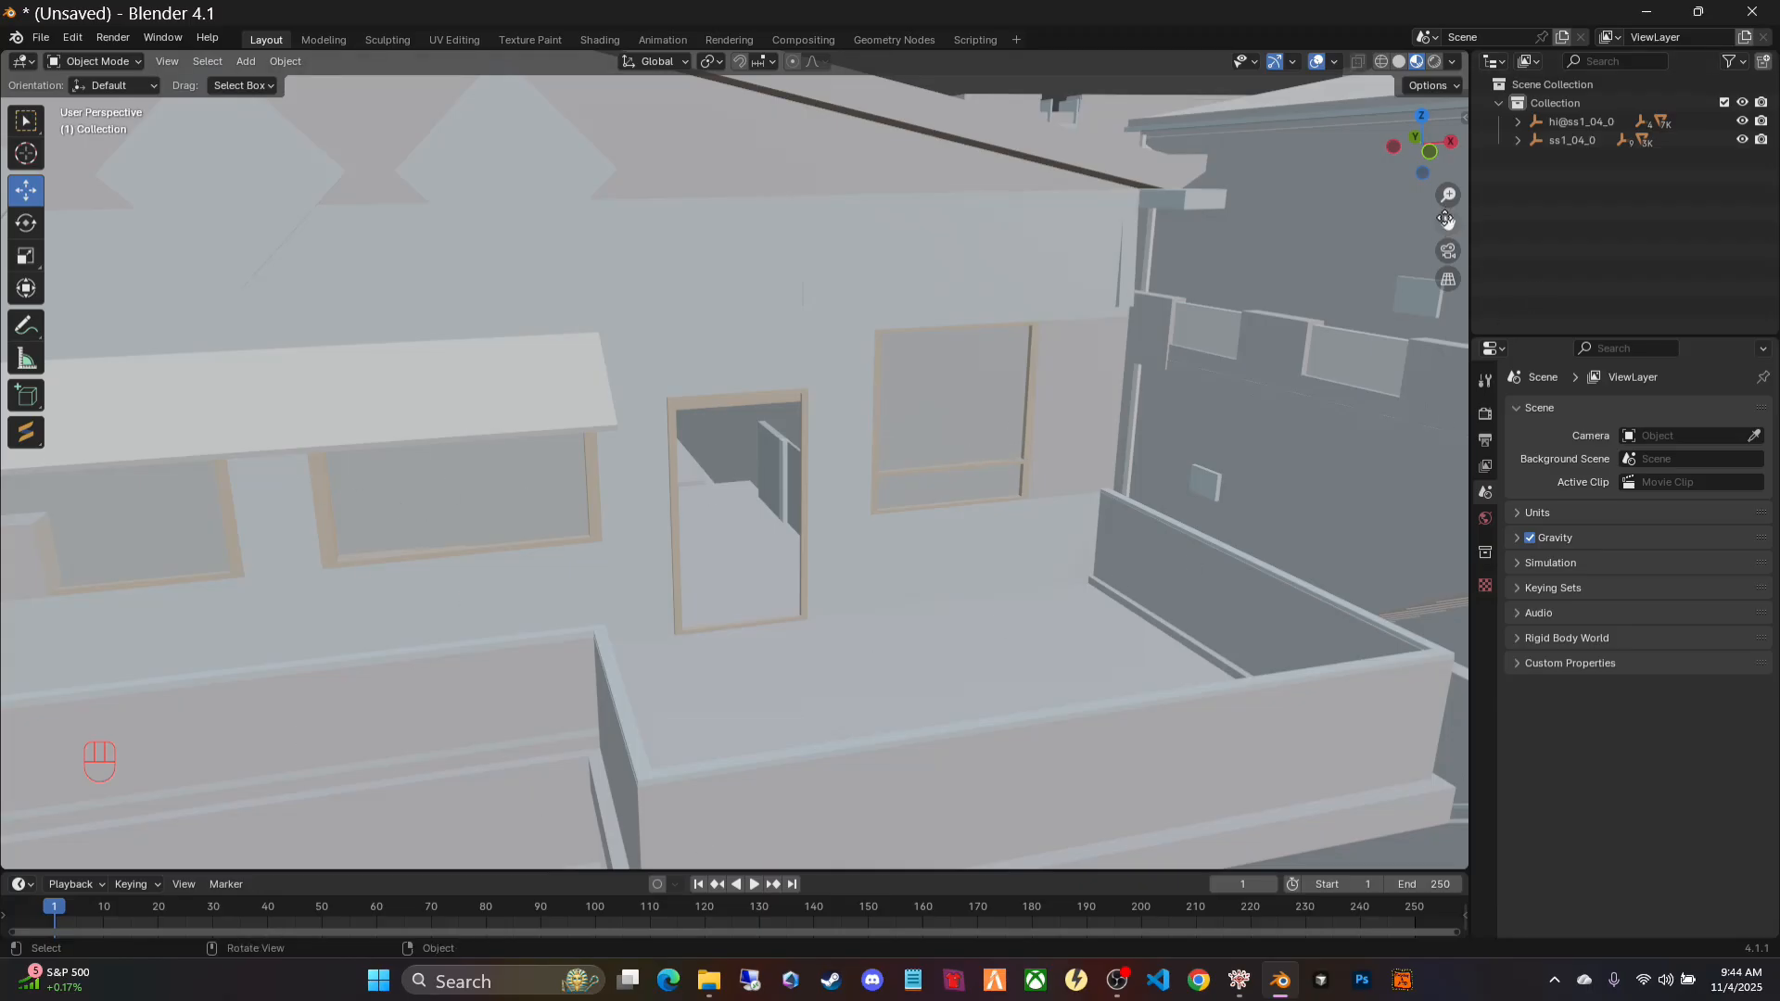
left_click_drag(1449, 223, 1391, 267)
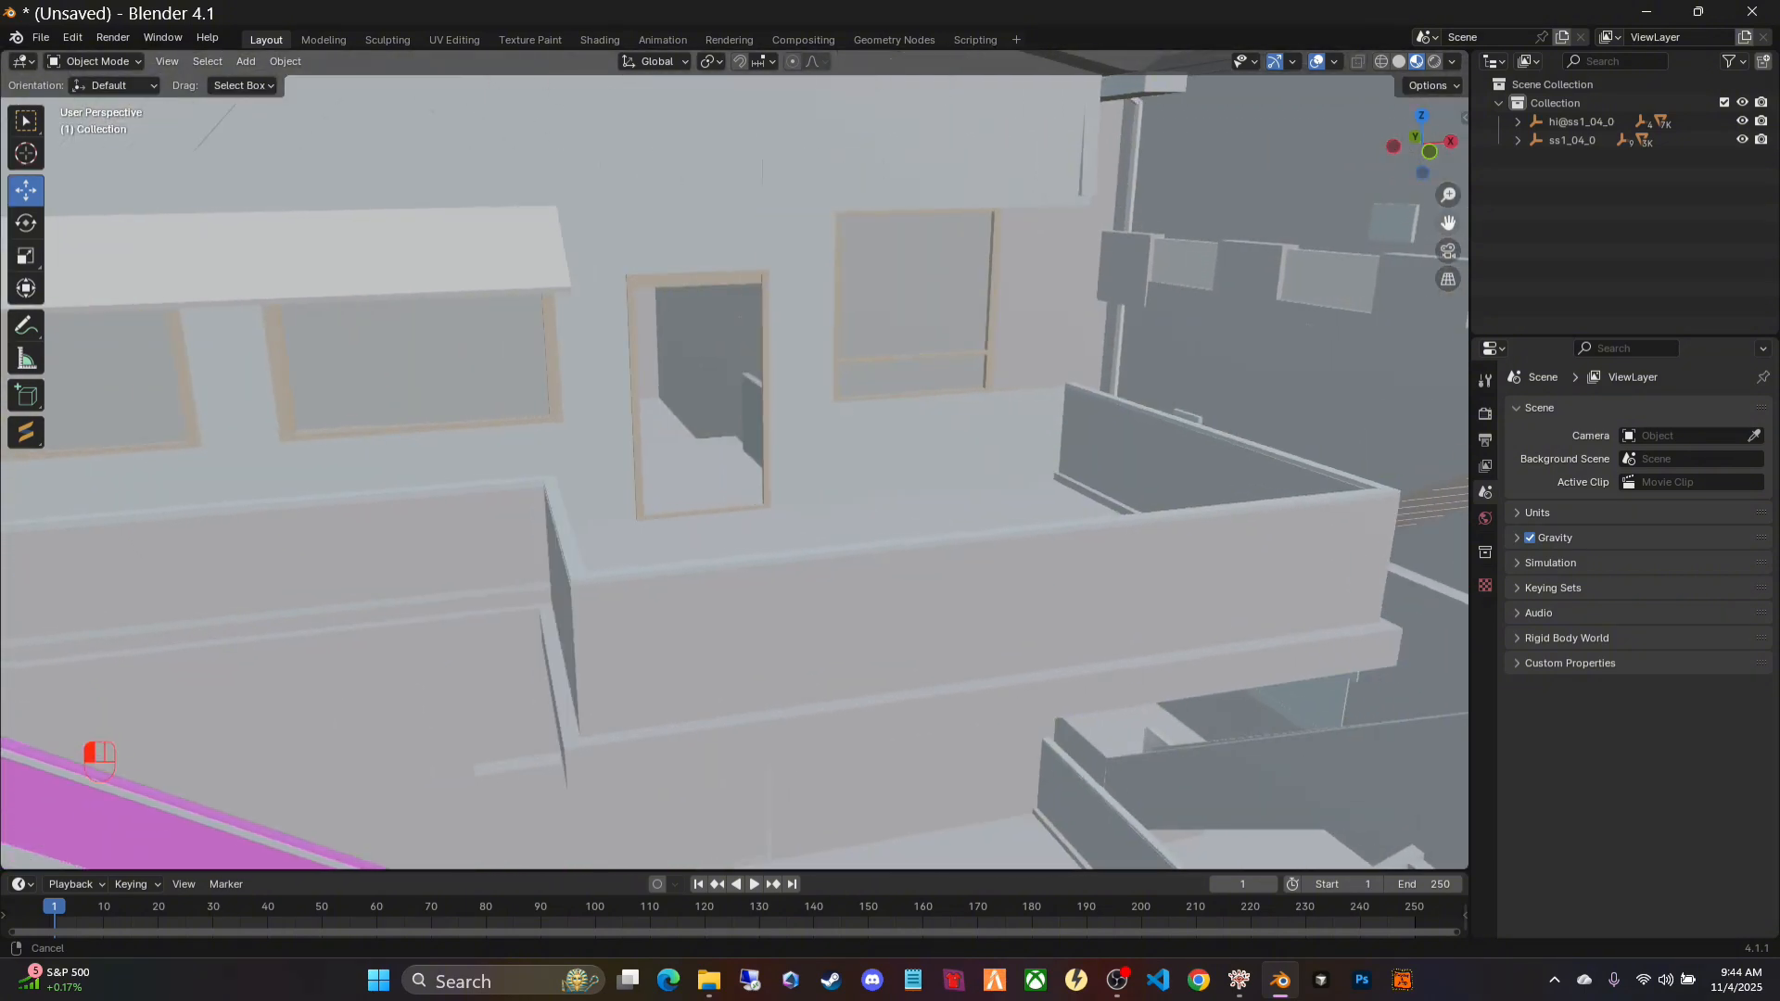
key("Home")
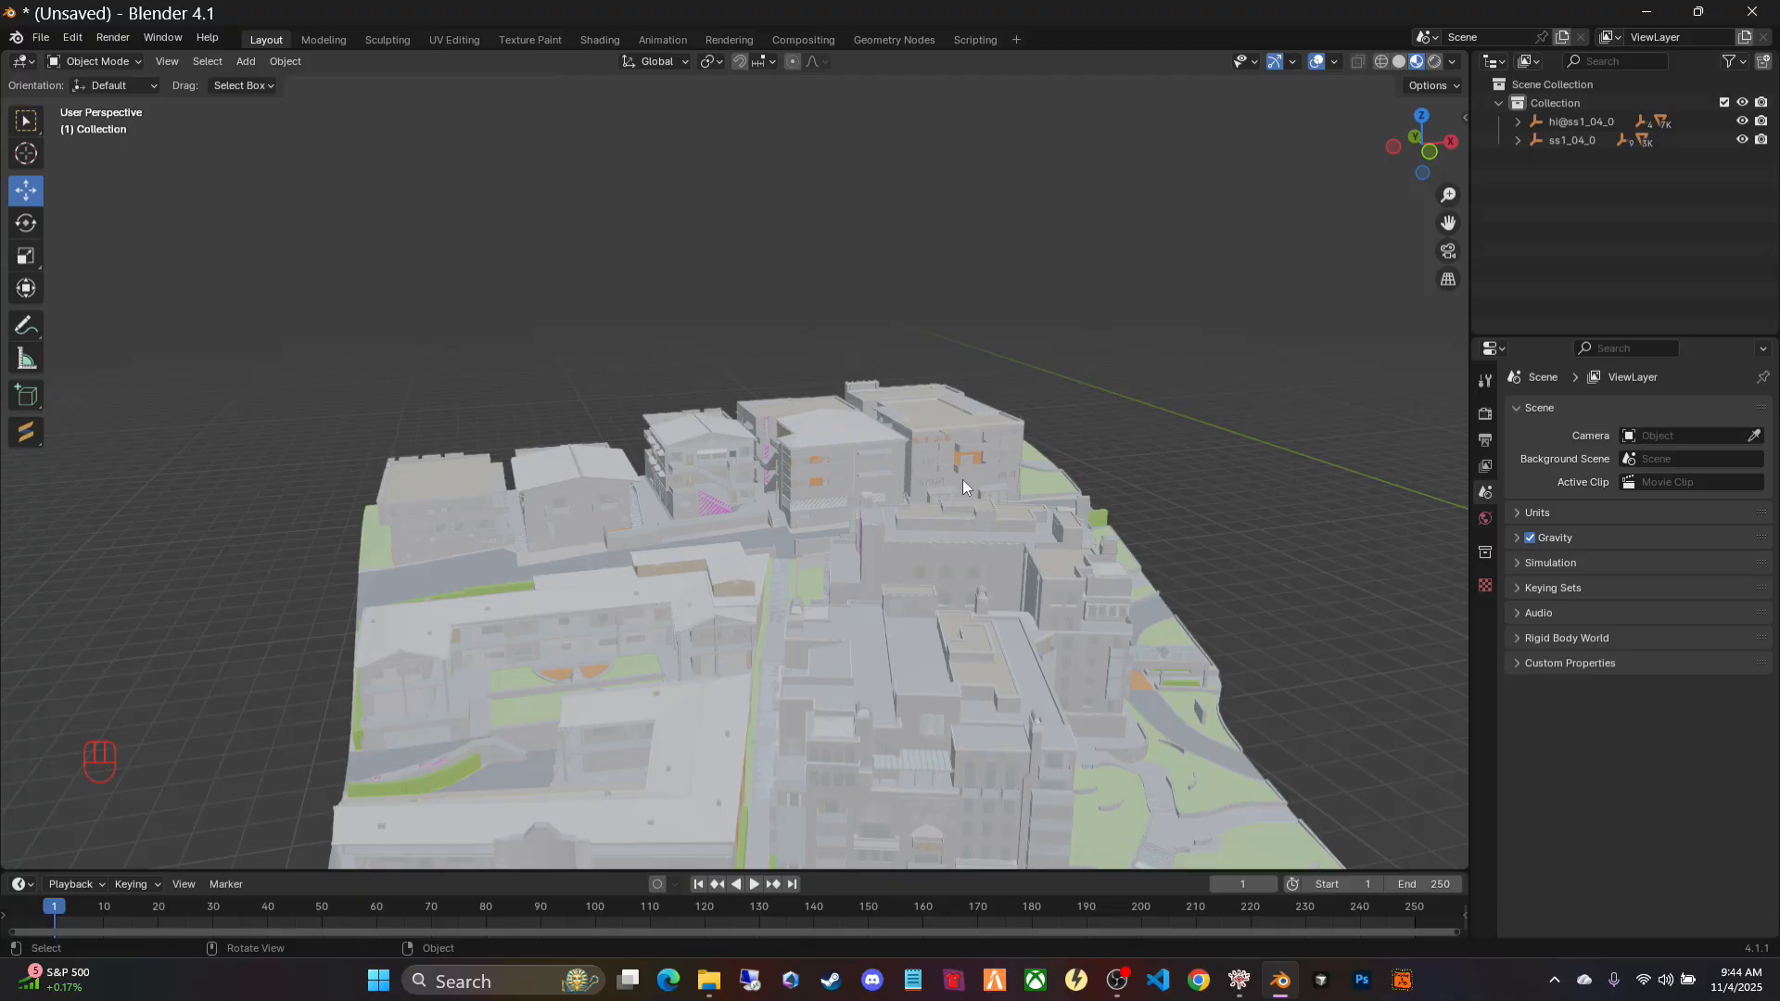
scroll(963, 481, "up", 4)
scroll(964, 481, "up", 6)
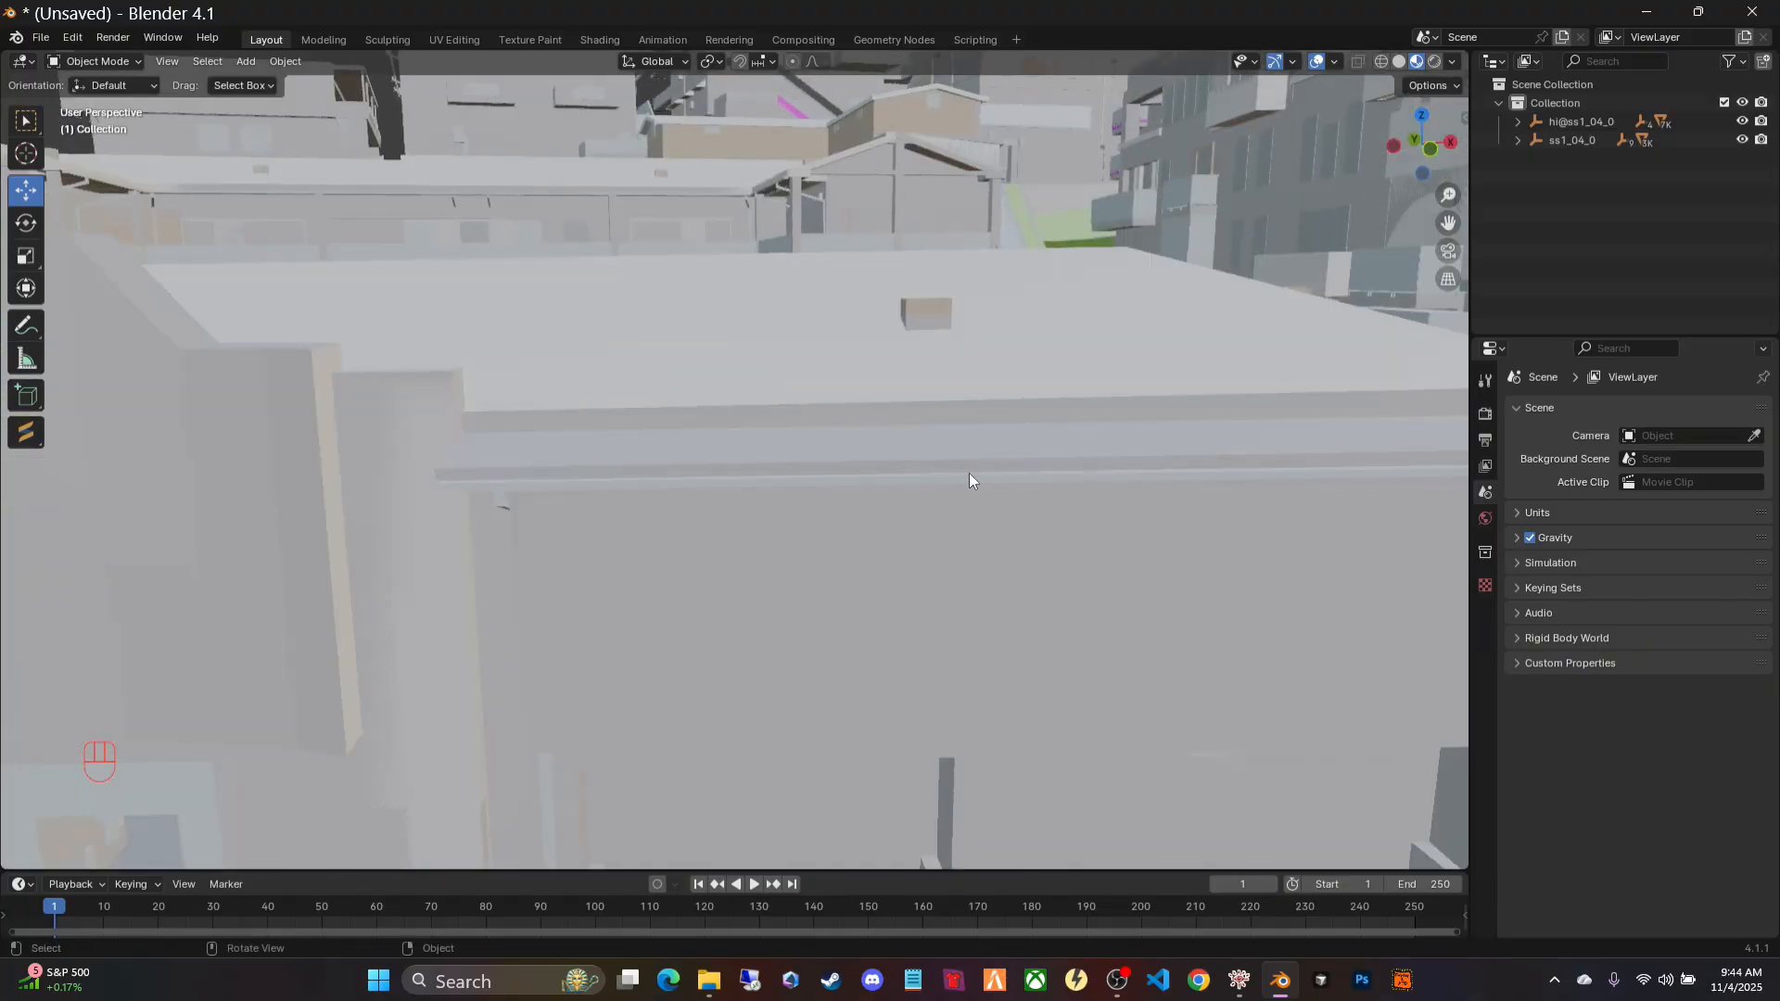
scroll(966, 508, "down", 5)
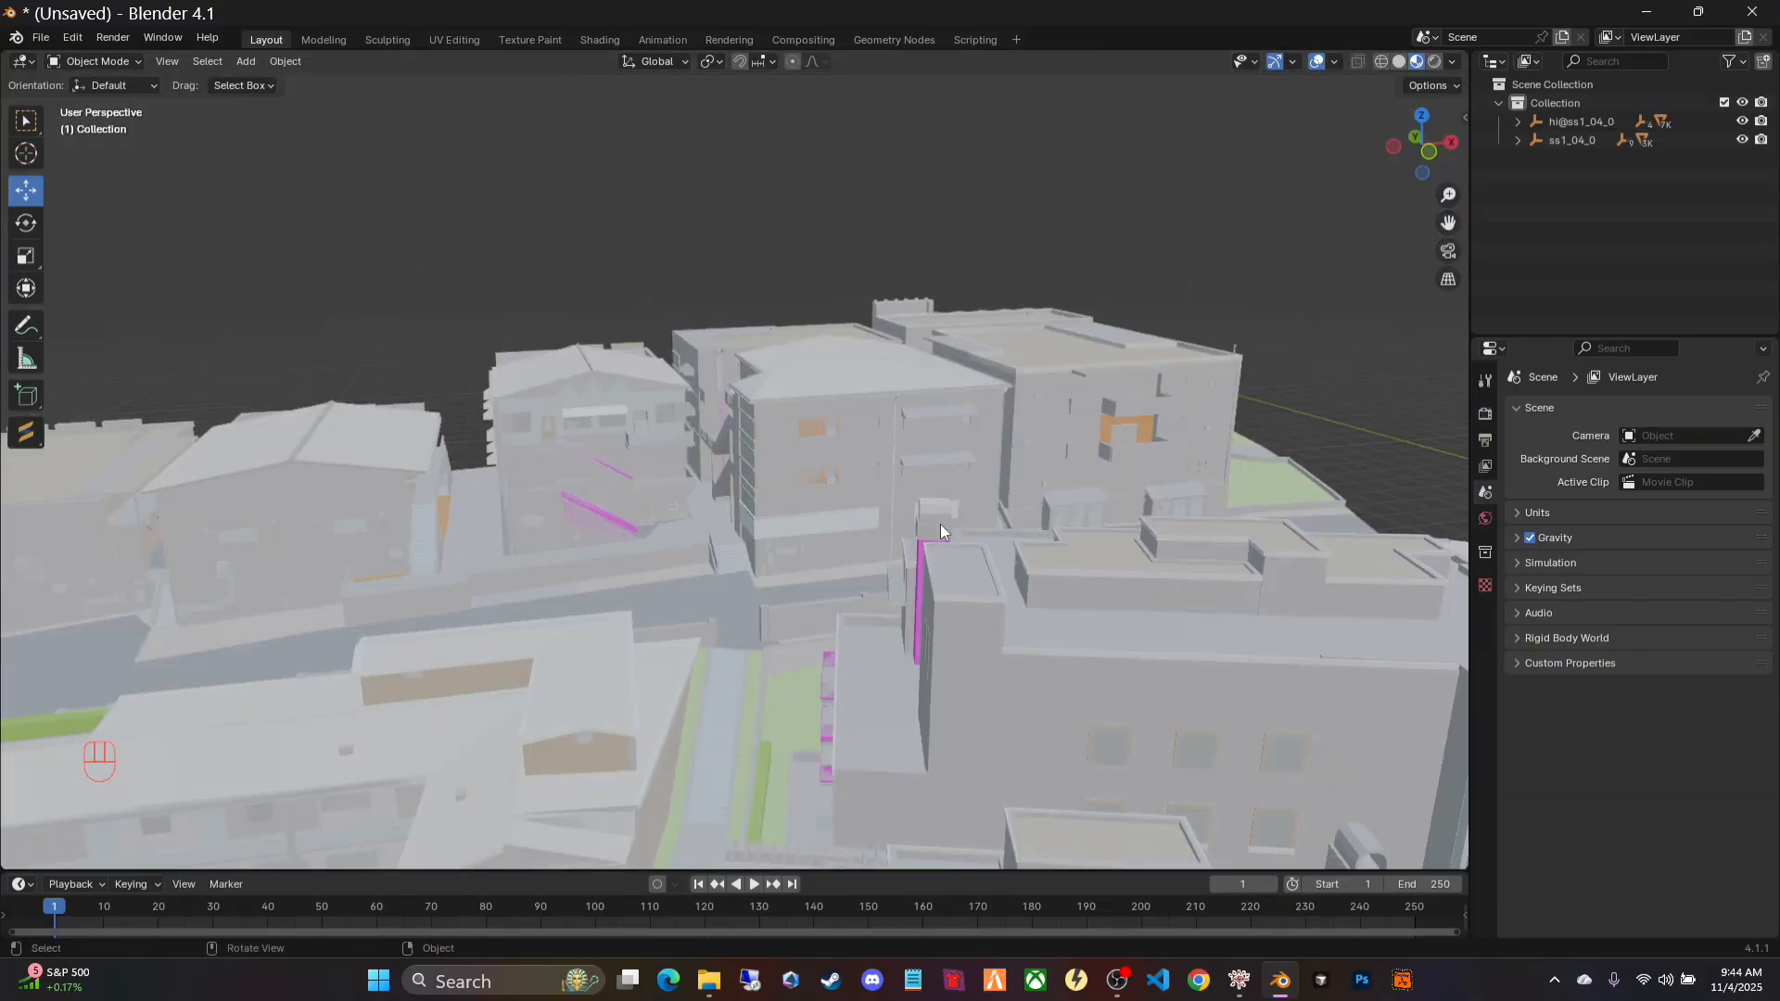
scroll(940, 525, "up", 6)
scroll(940, 525, "down", 6)
scroll(948, 521, "up", 3)
Step: Switch to File Explorer, copy the address of the multi_room_apt folder inside blender exports, and return to Blender
left_click(708, 980)
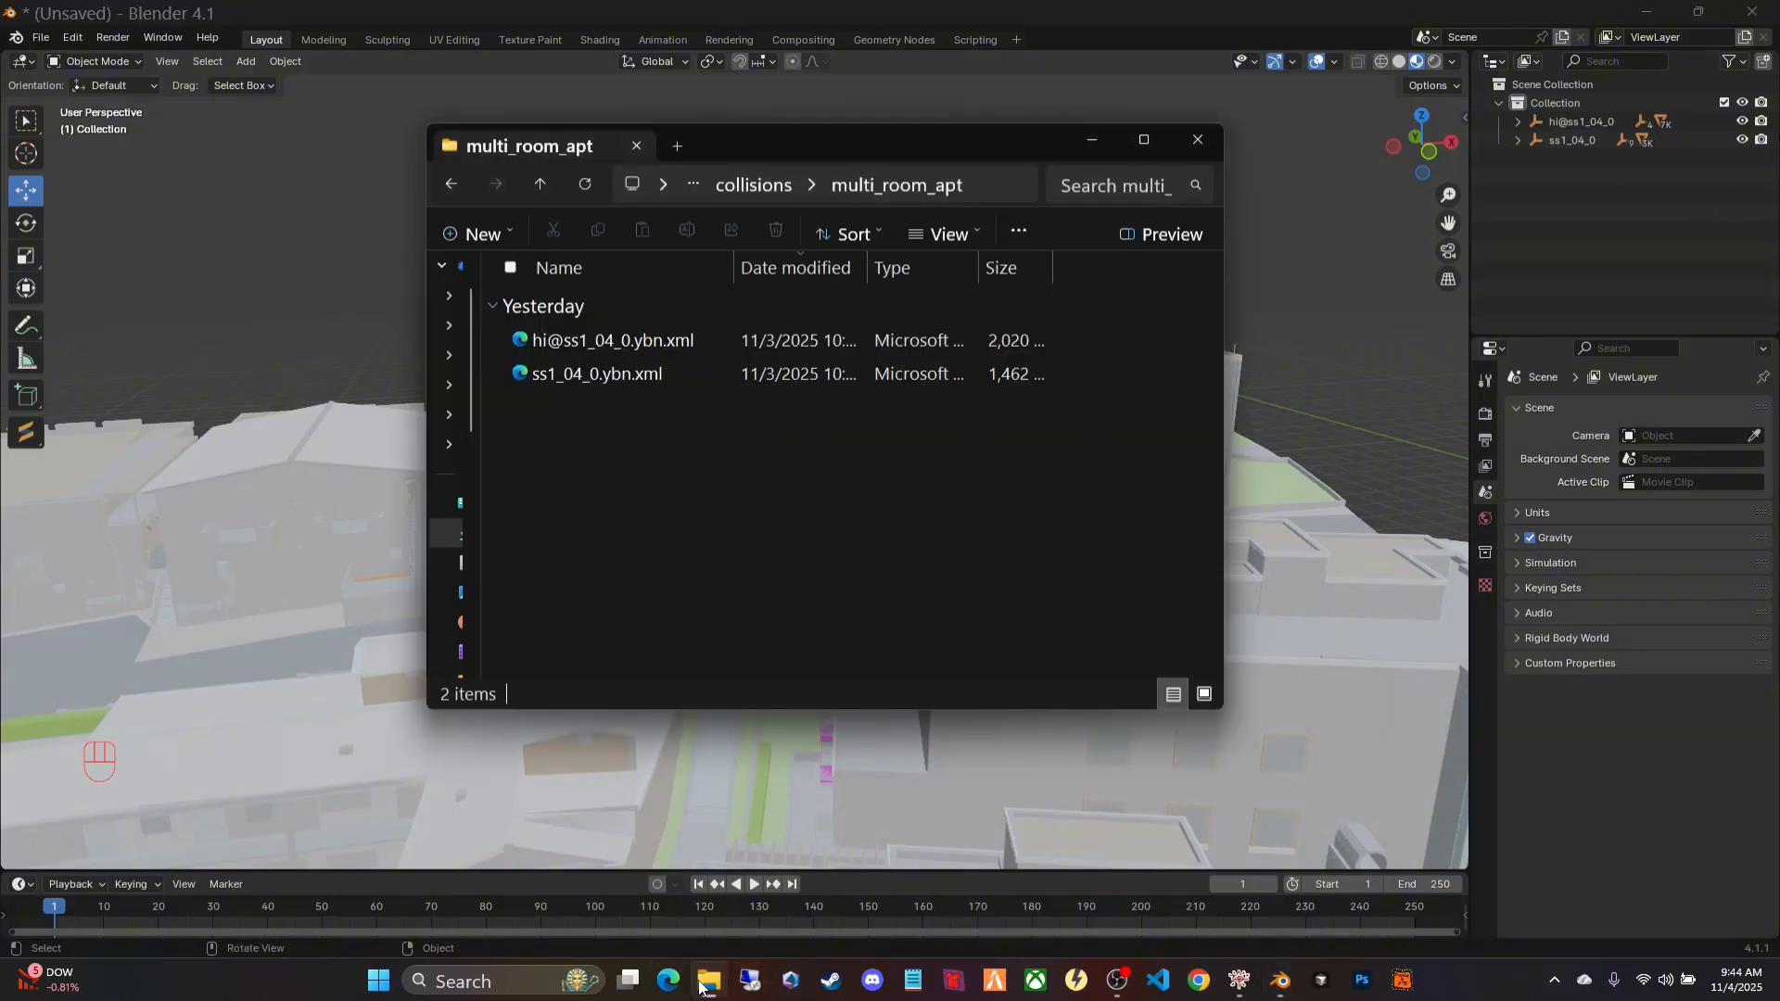
left_click(775, 185)
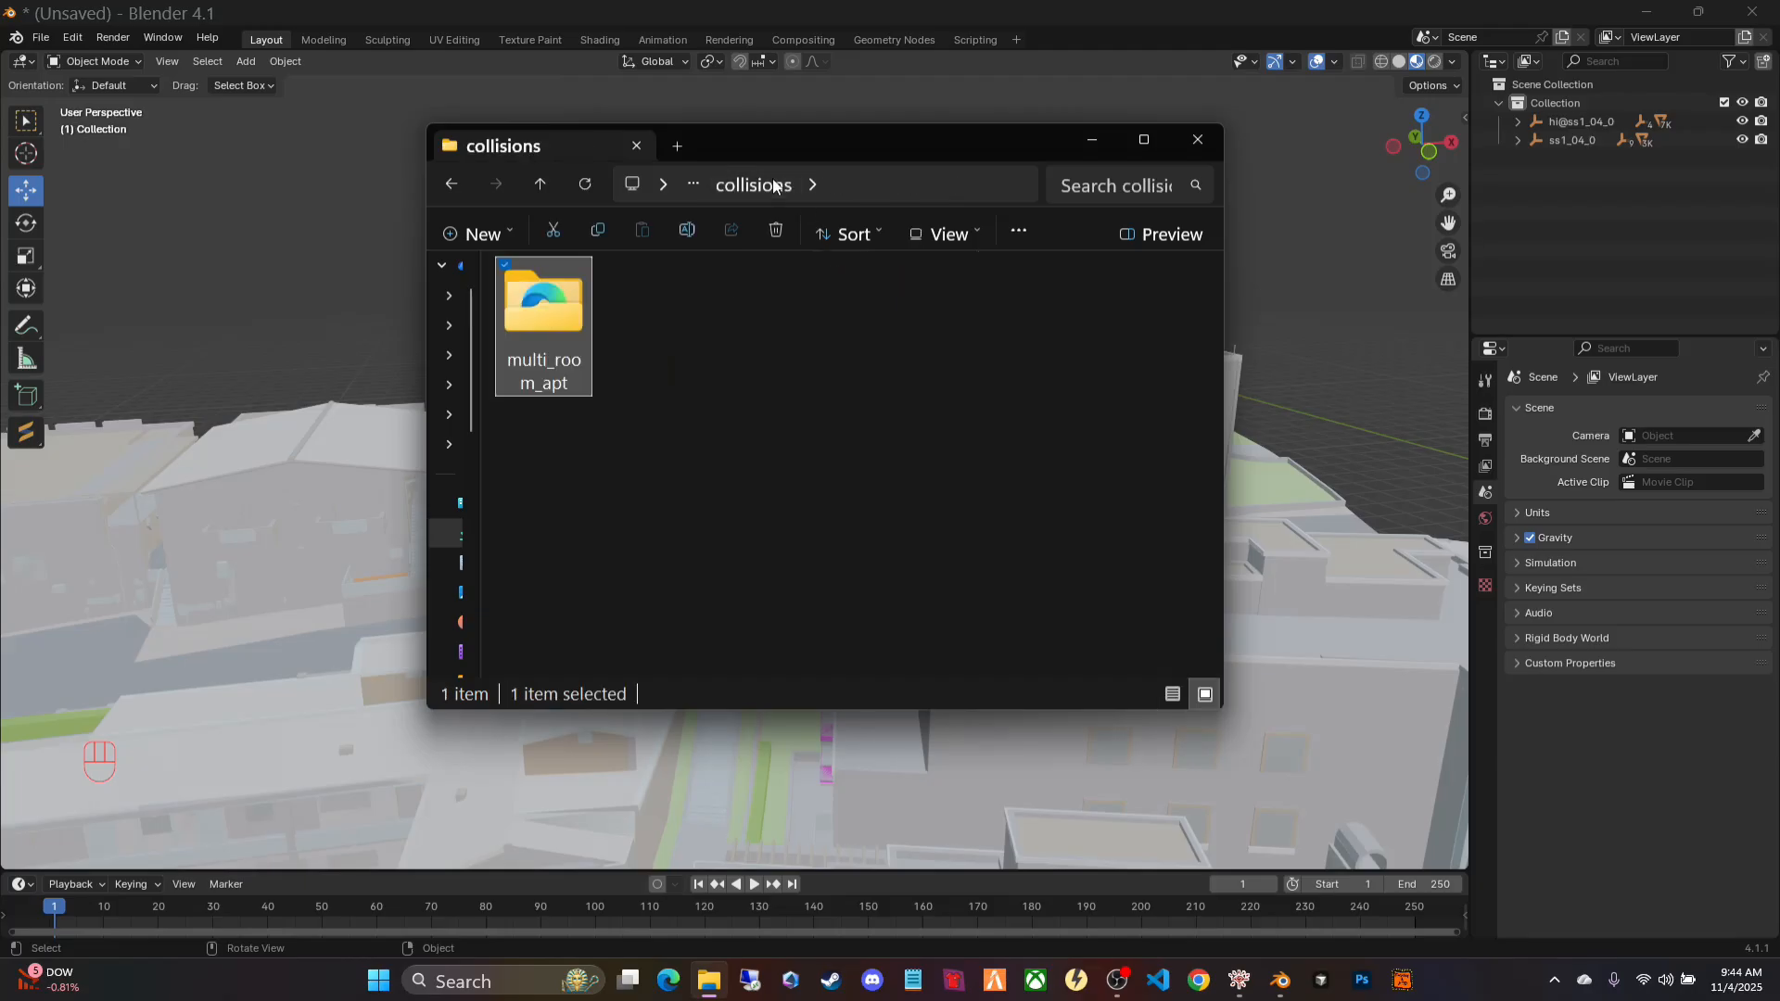
left_click(696, 183)
left_click(733, 227)
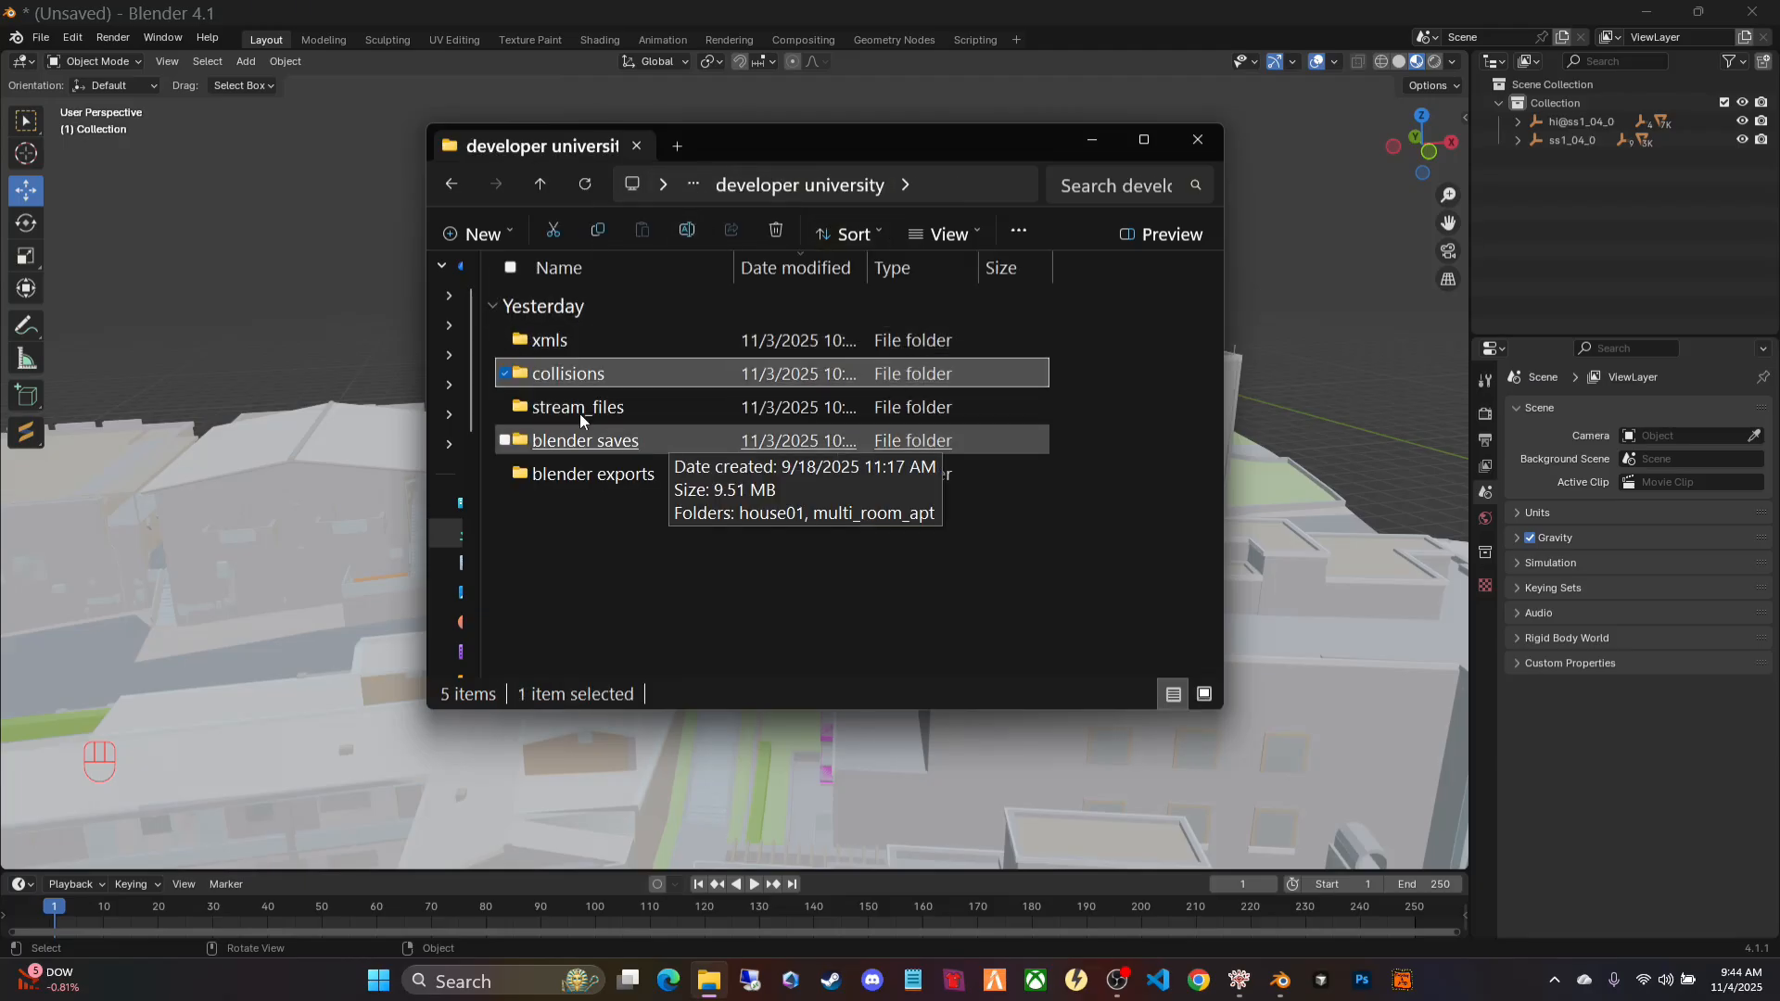
left_click(566, 520)
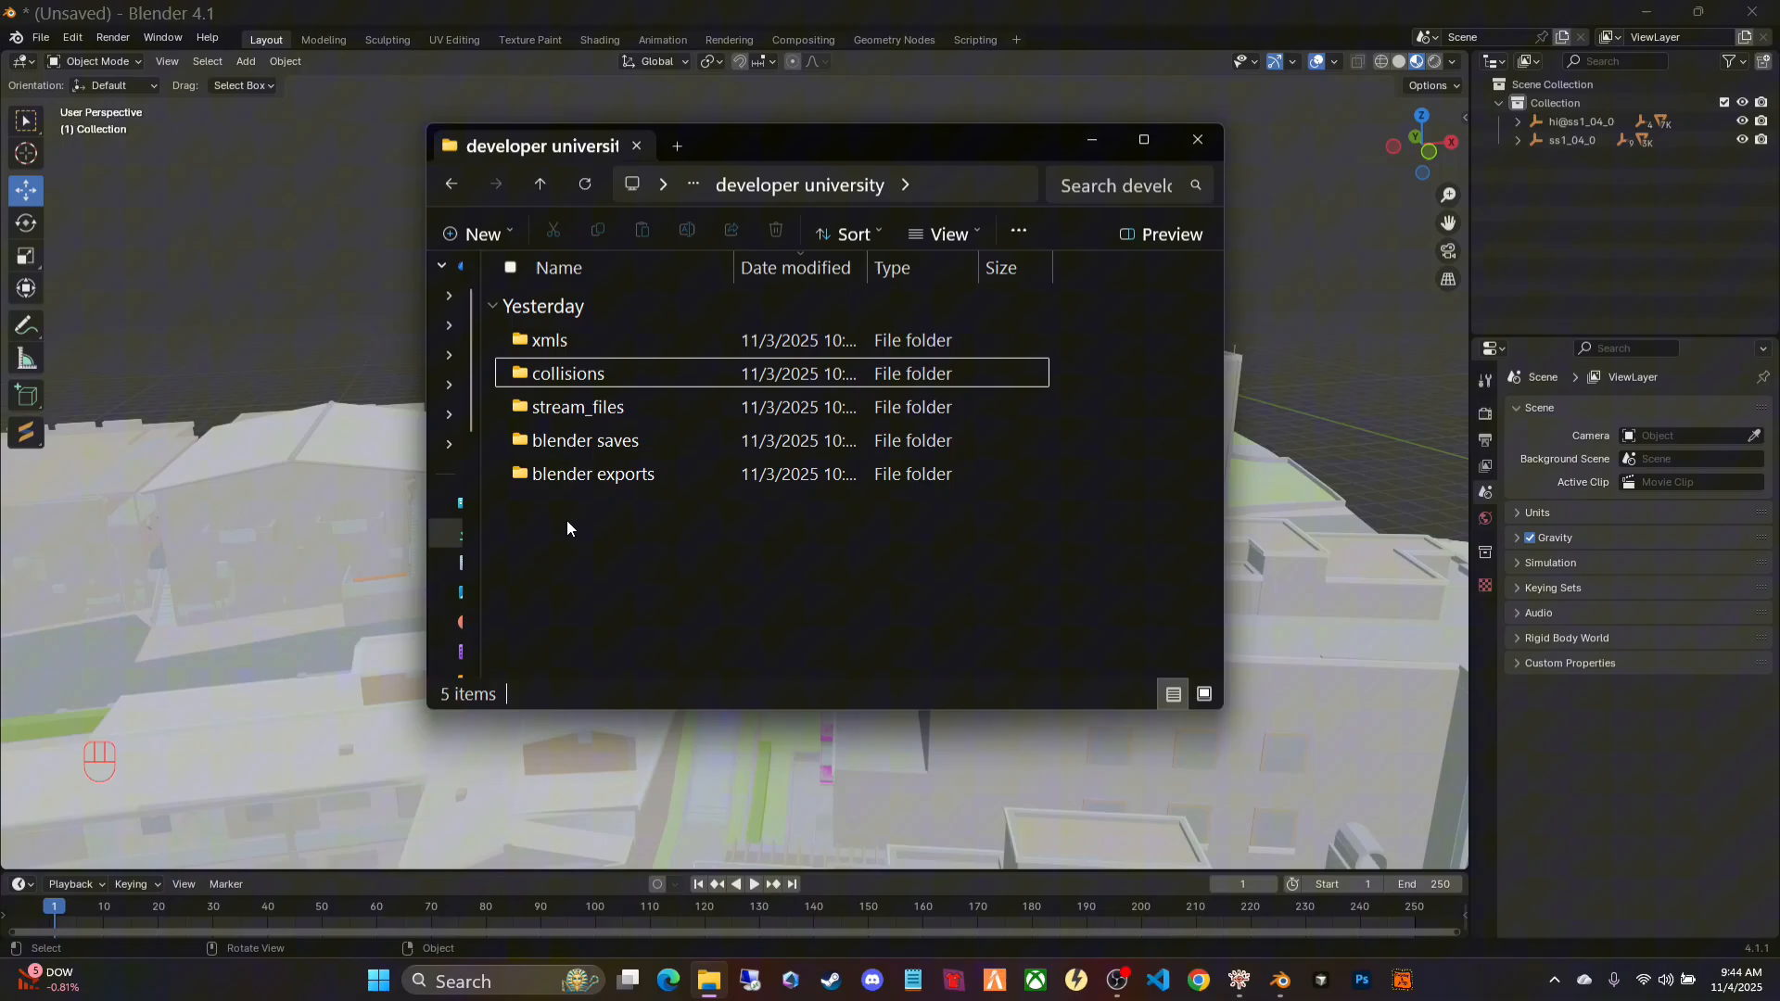
double_click(608, 477)
double_click(619, 345)
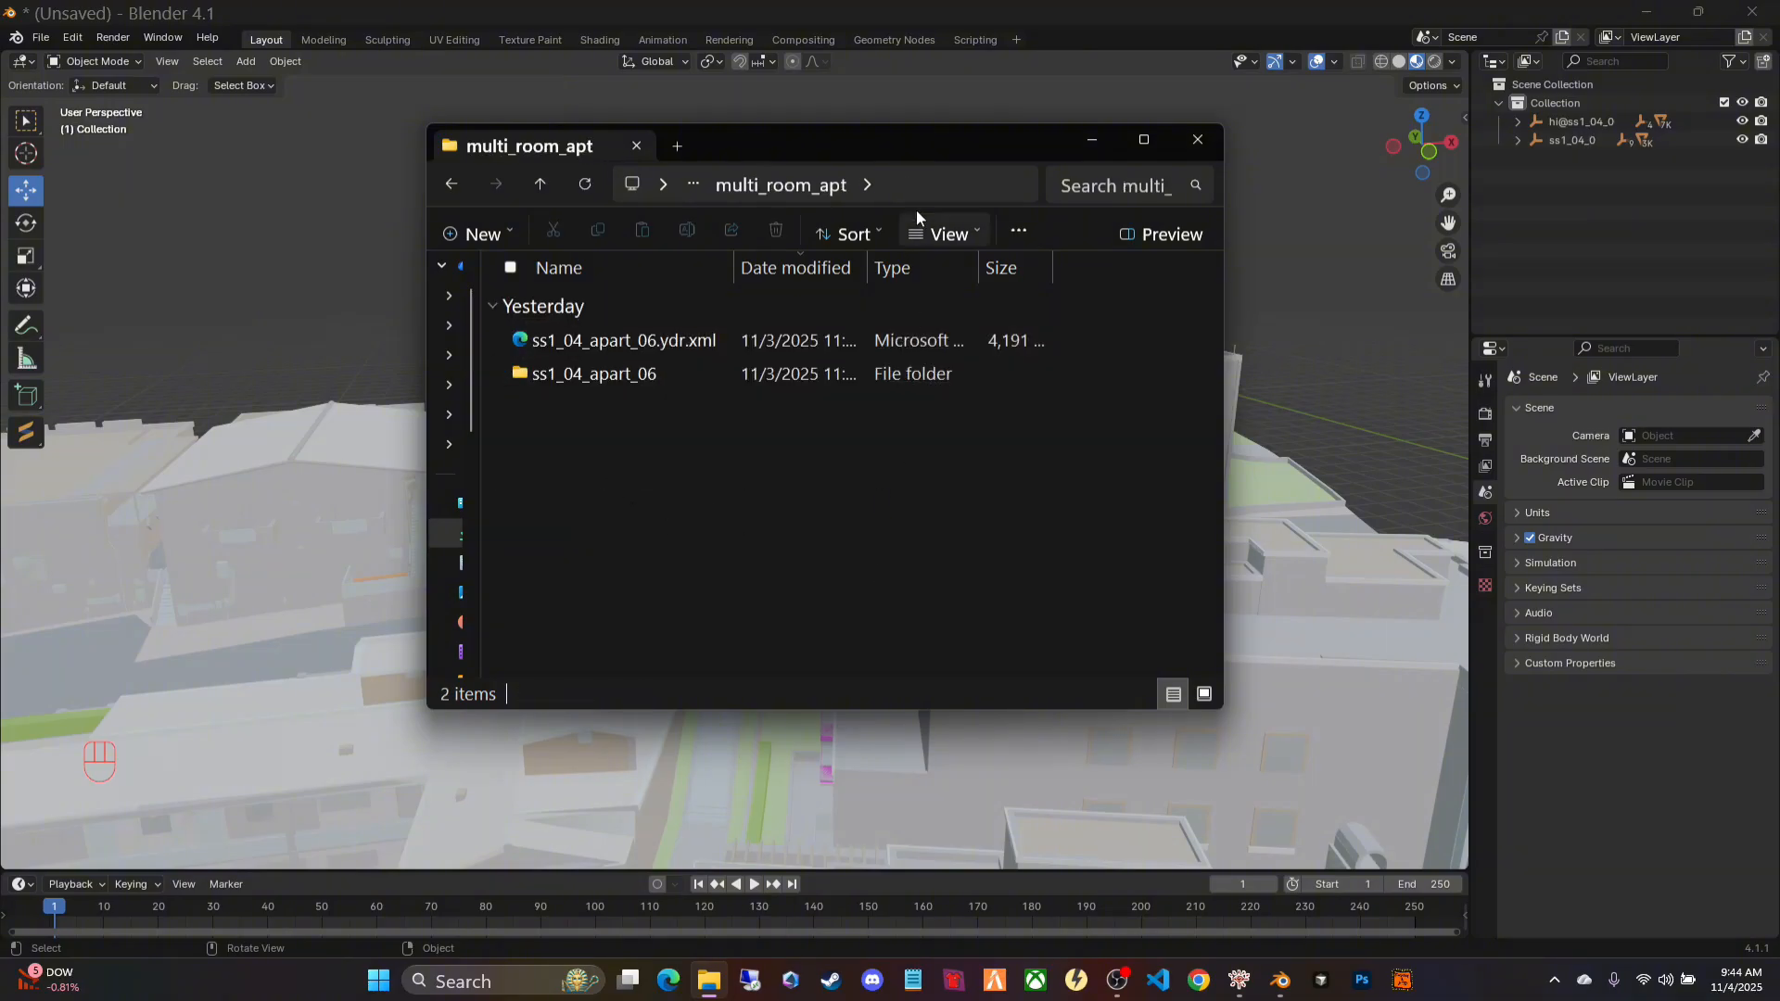
right_click(940, 187)
left_click(987, 220)
left_click(1587, 217)
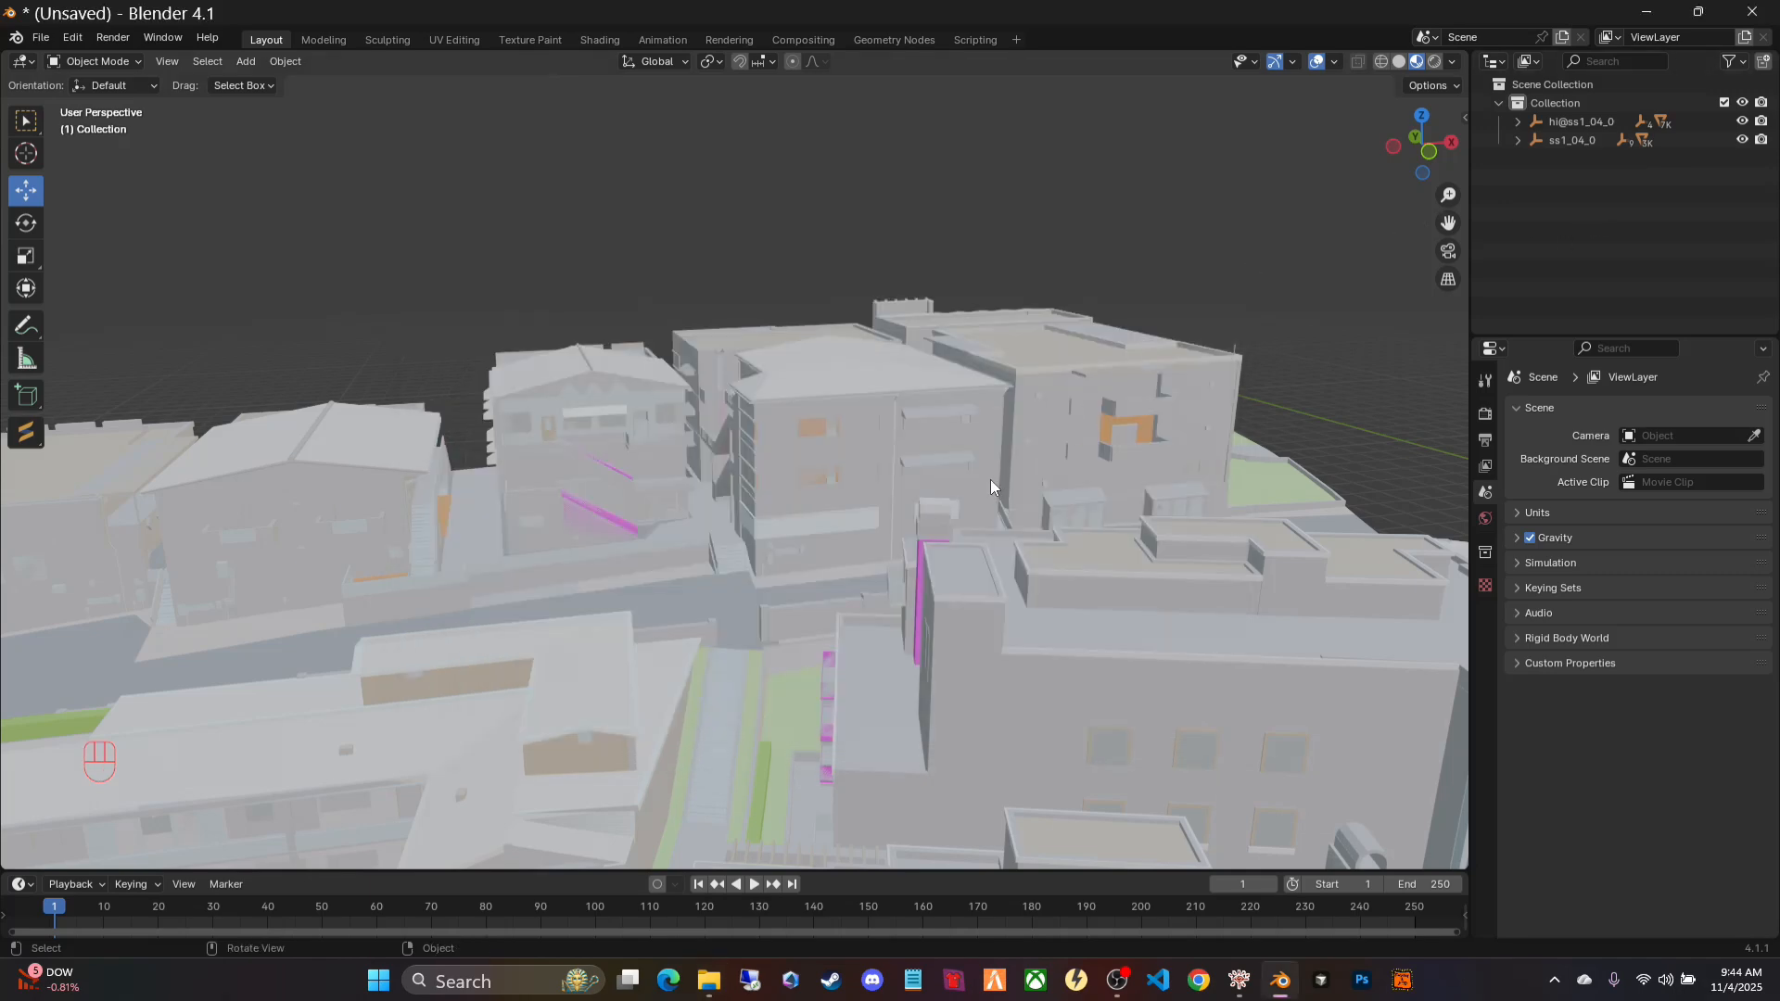
key("a")
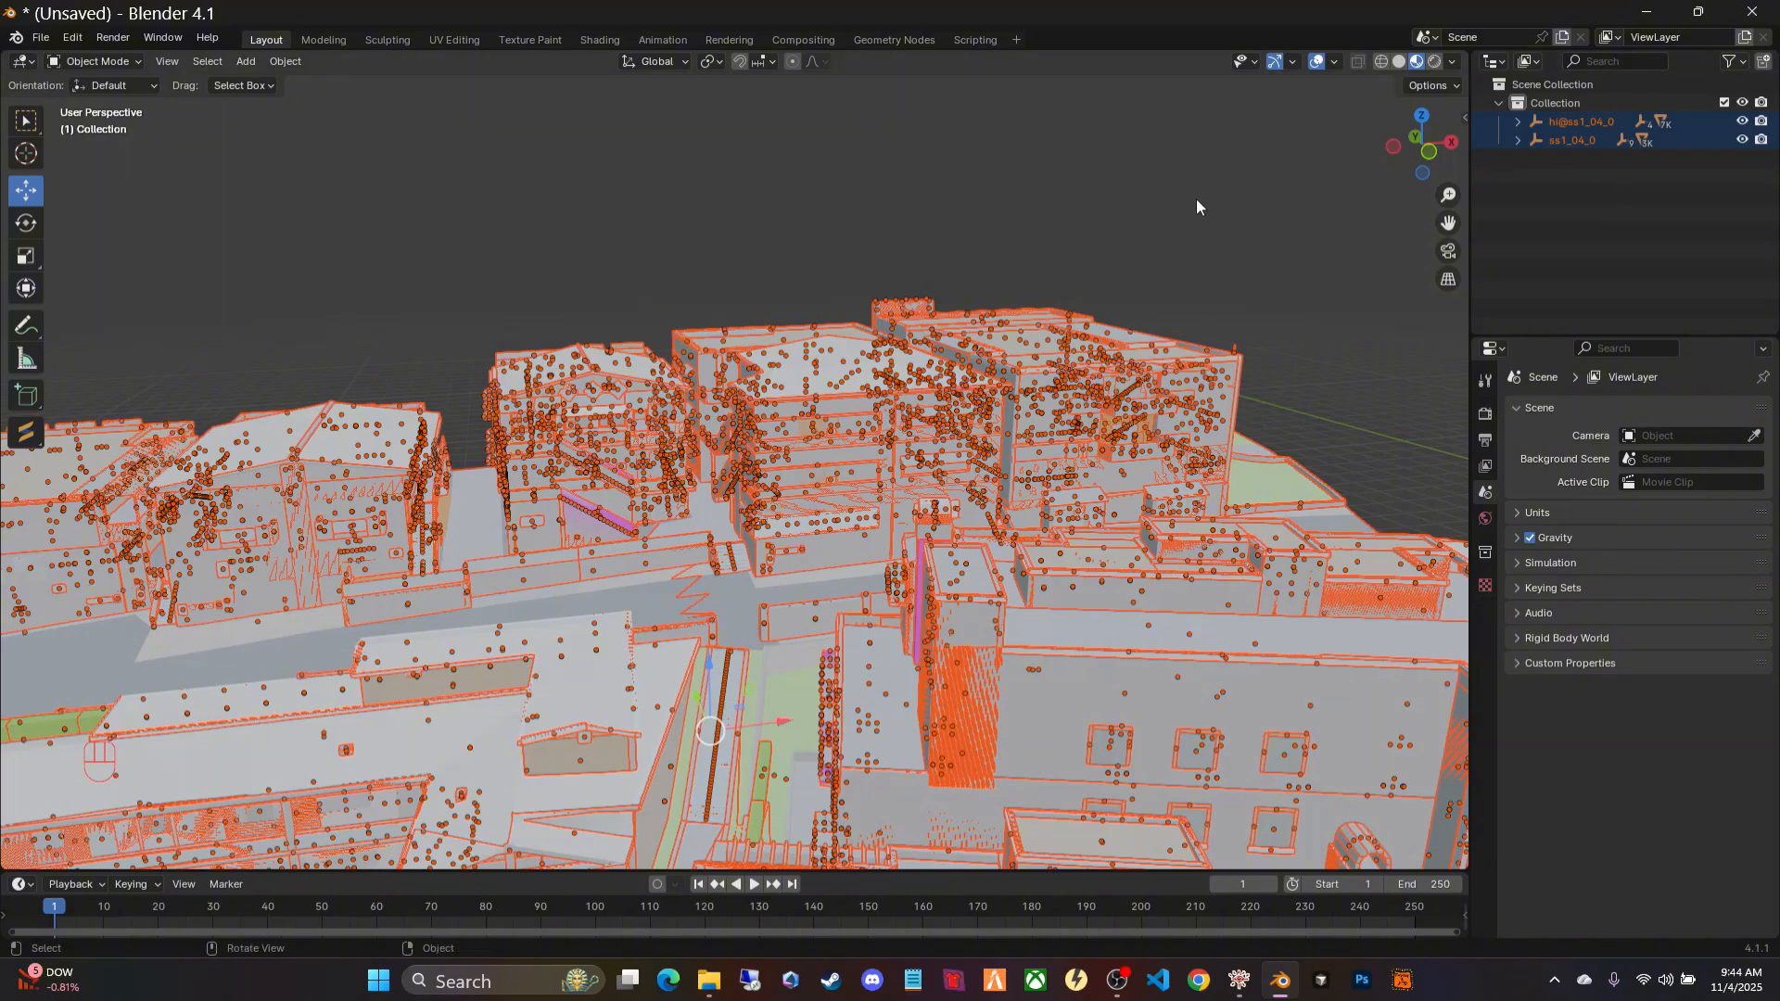
left_click(1200, 303)
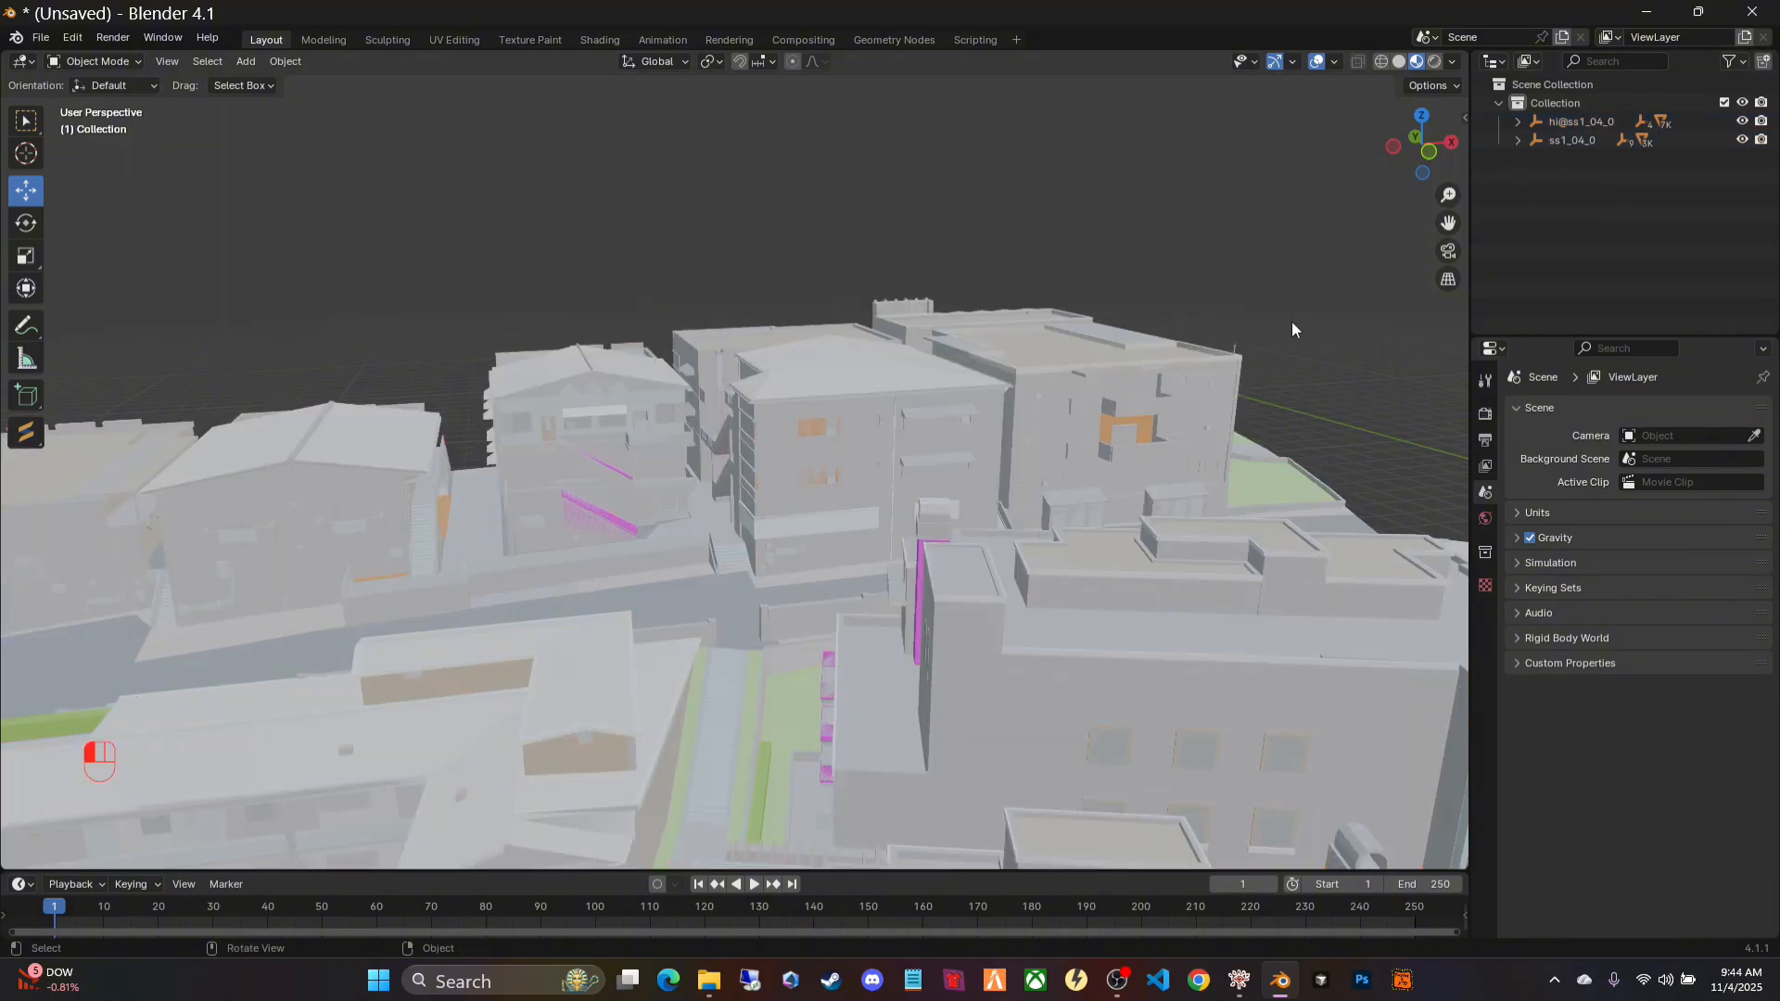
left_click(1565, 121)
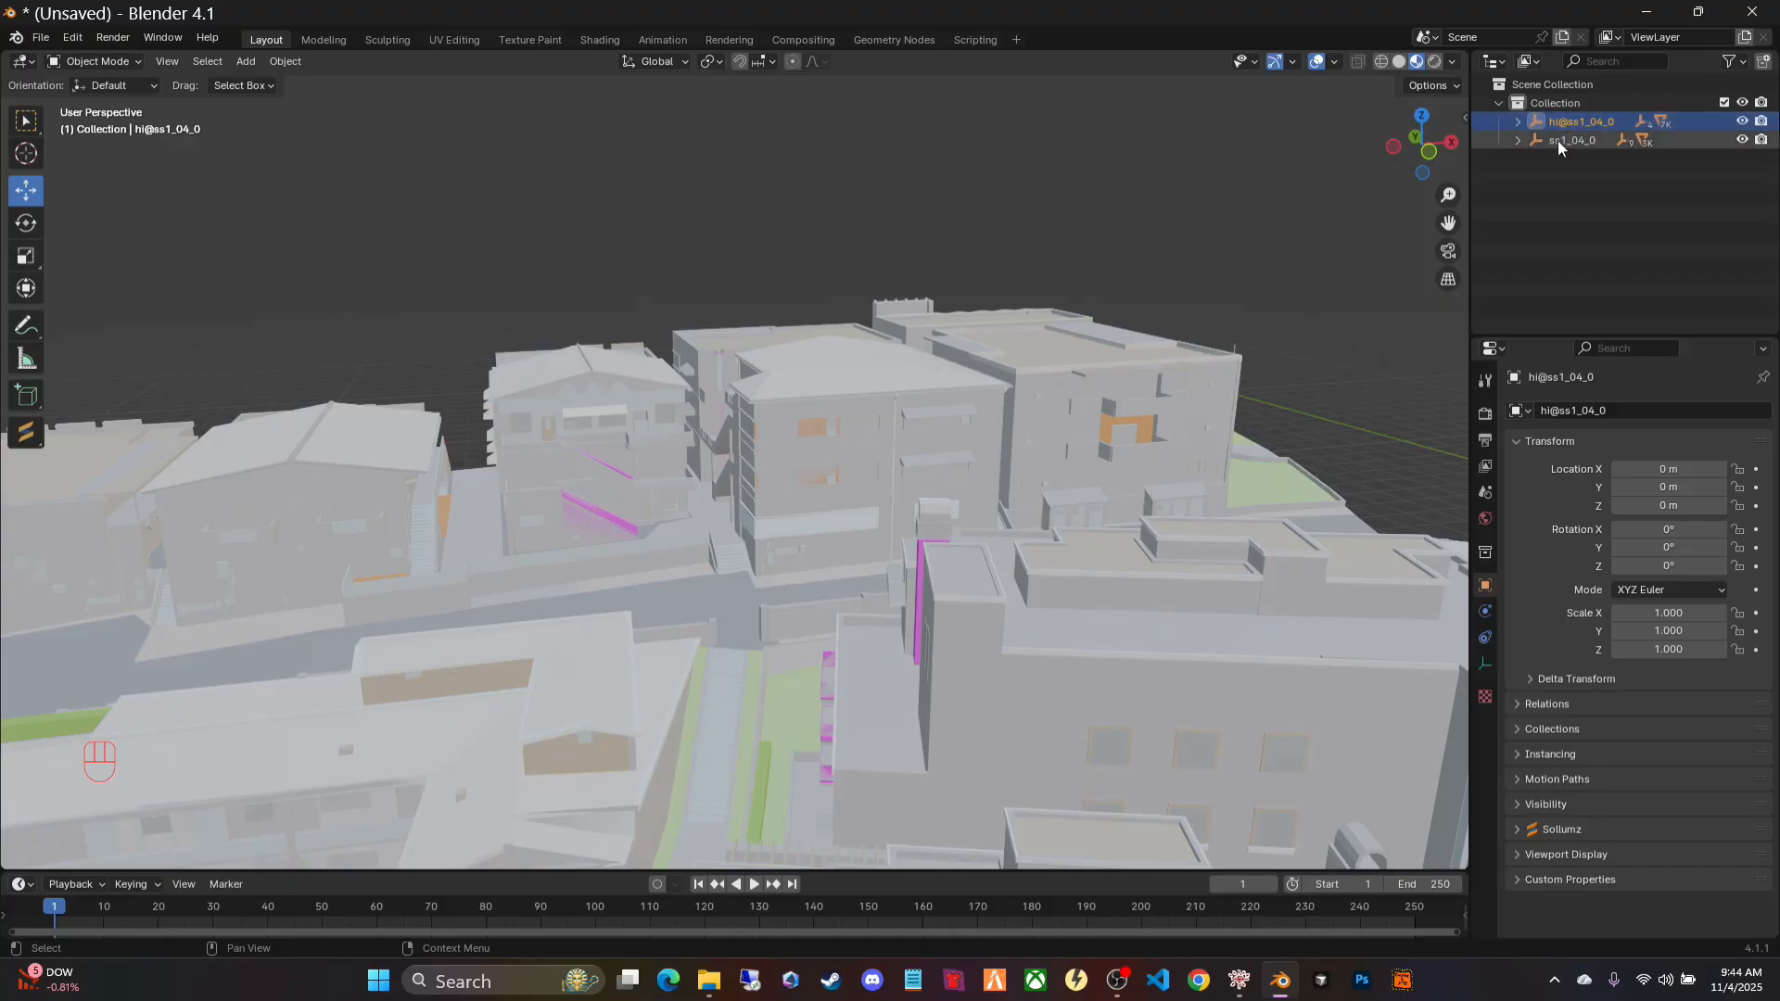
right_click(1557, 141, "shift")
left_click(1557, 141, "shift")
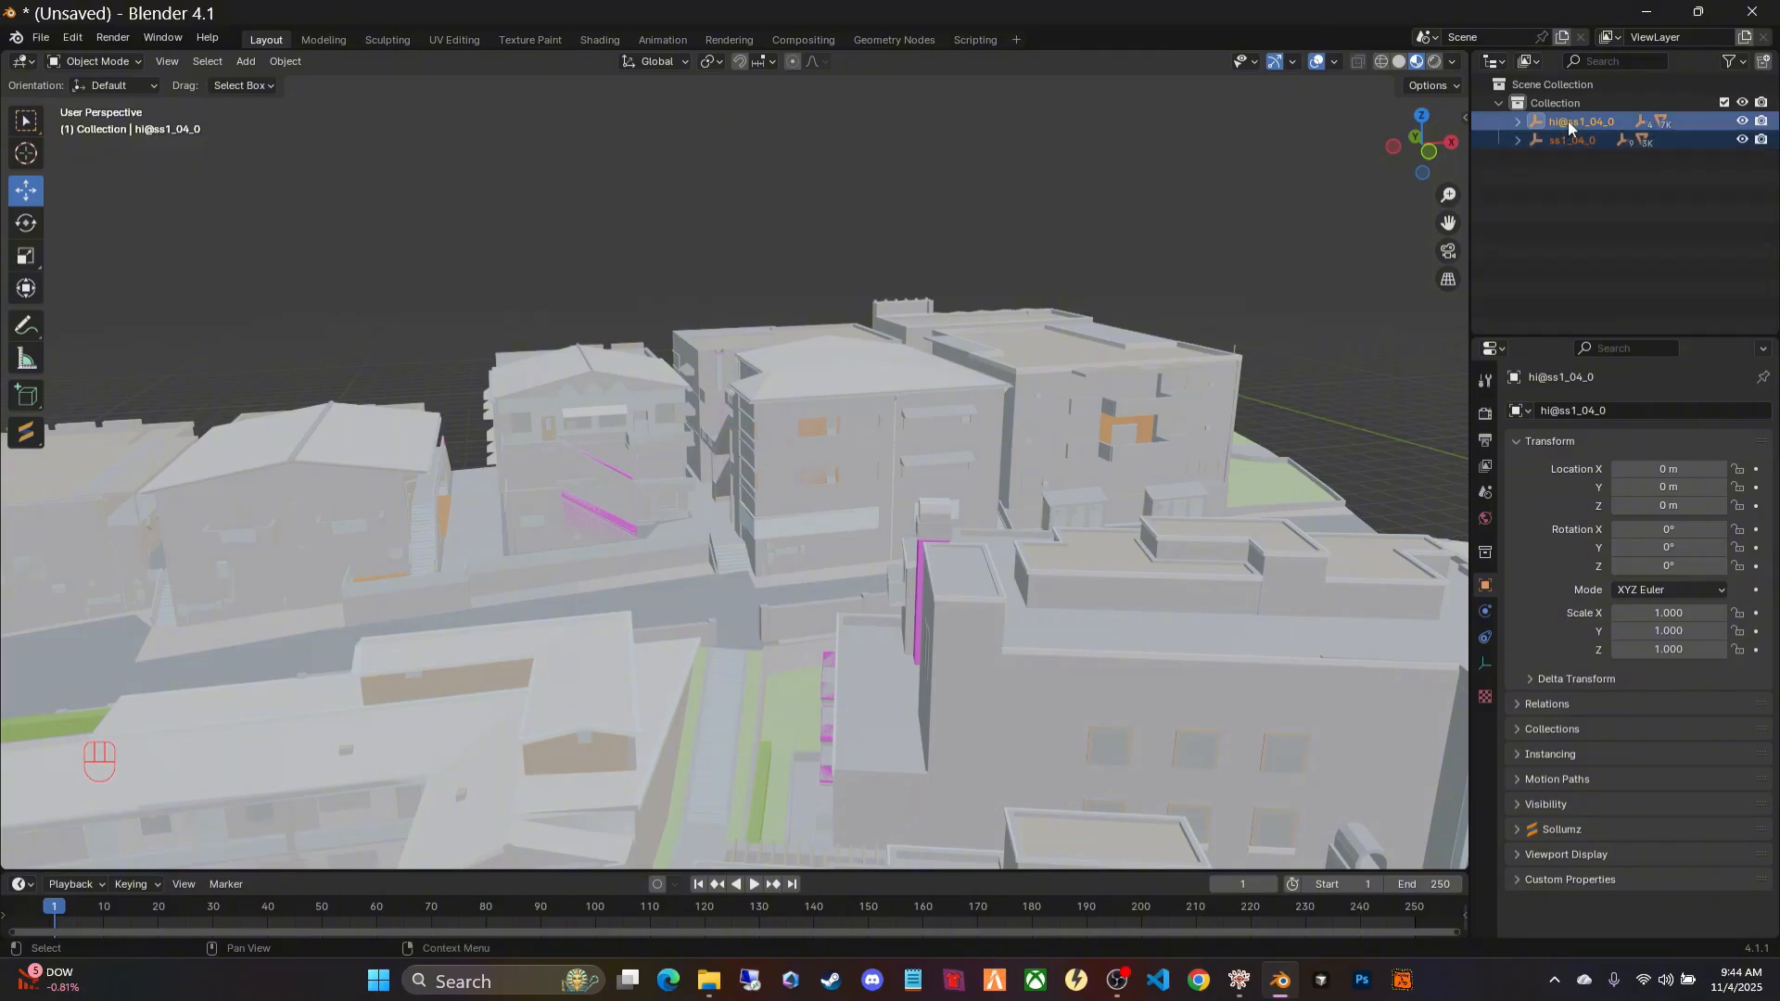
right_click(1567, 125)
left_click(1470, 223)
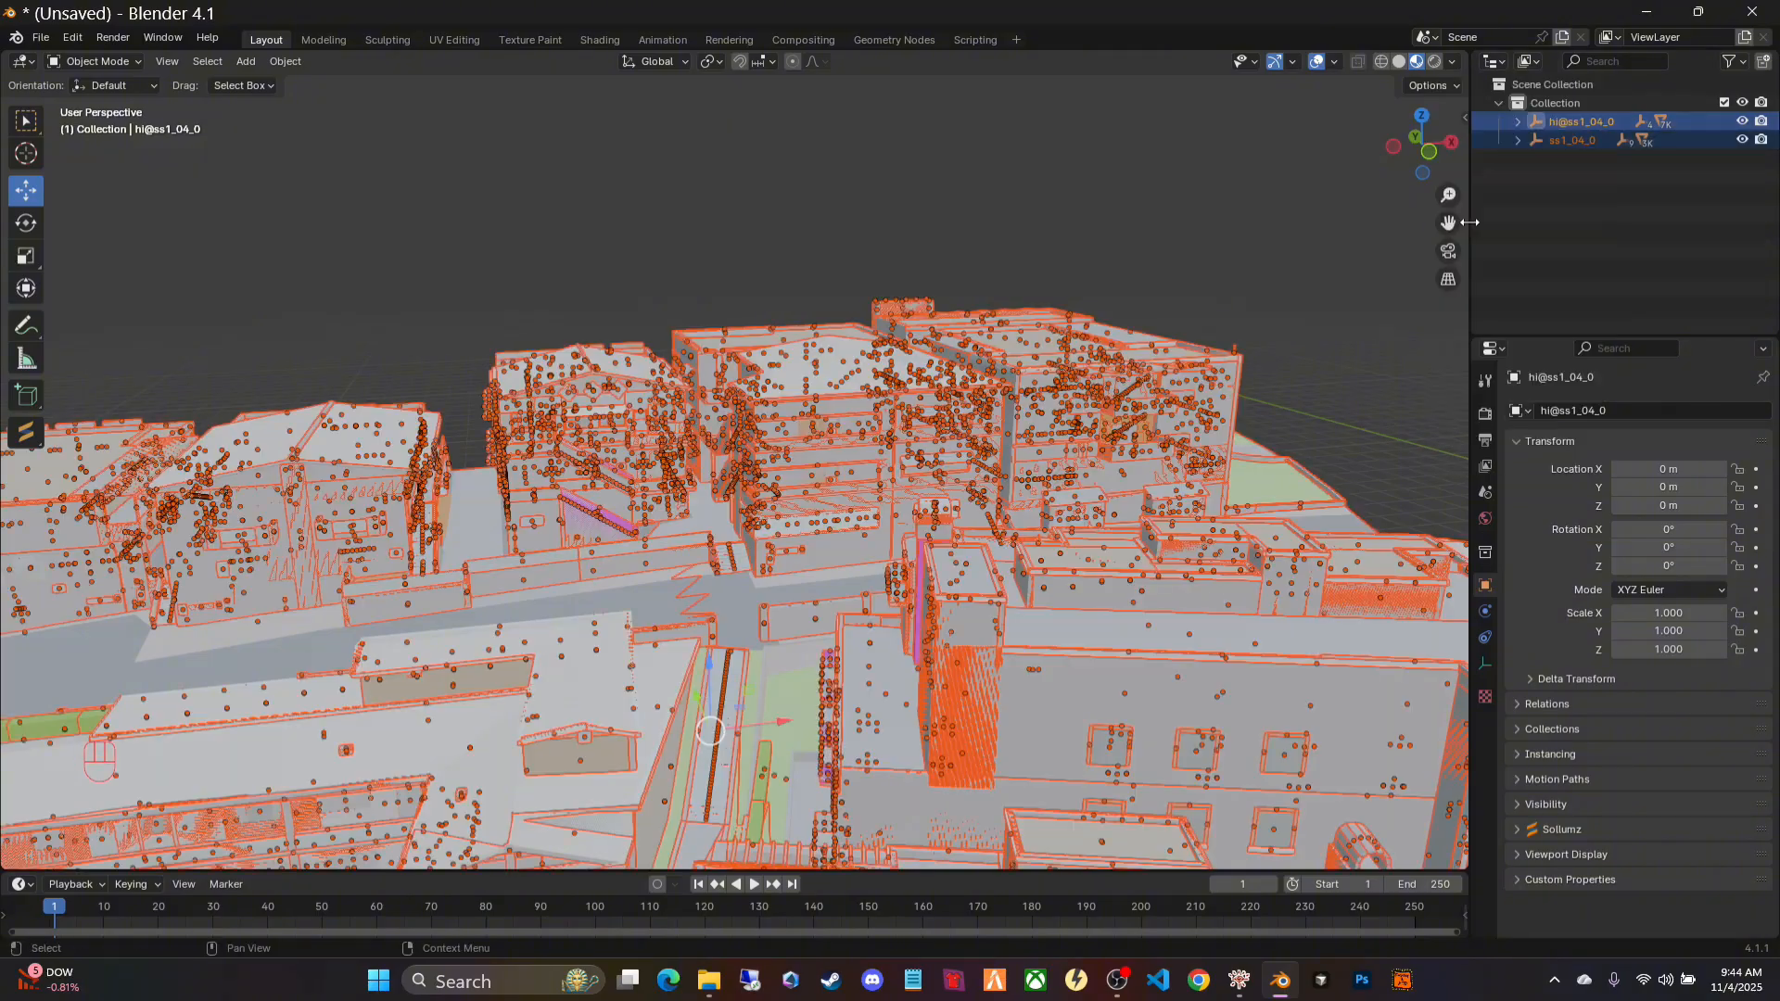
left_click(1226, 311)
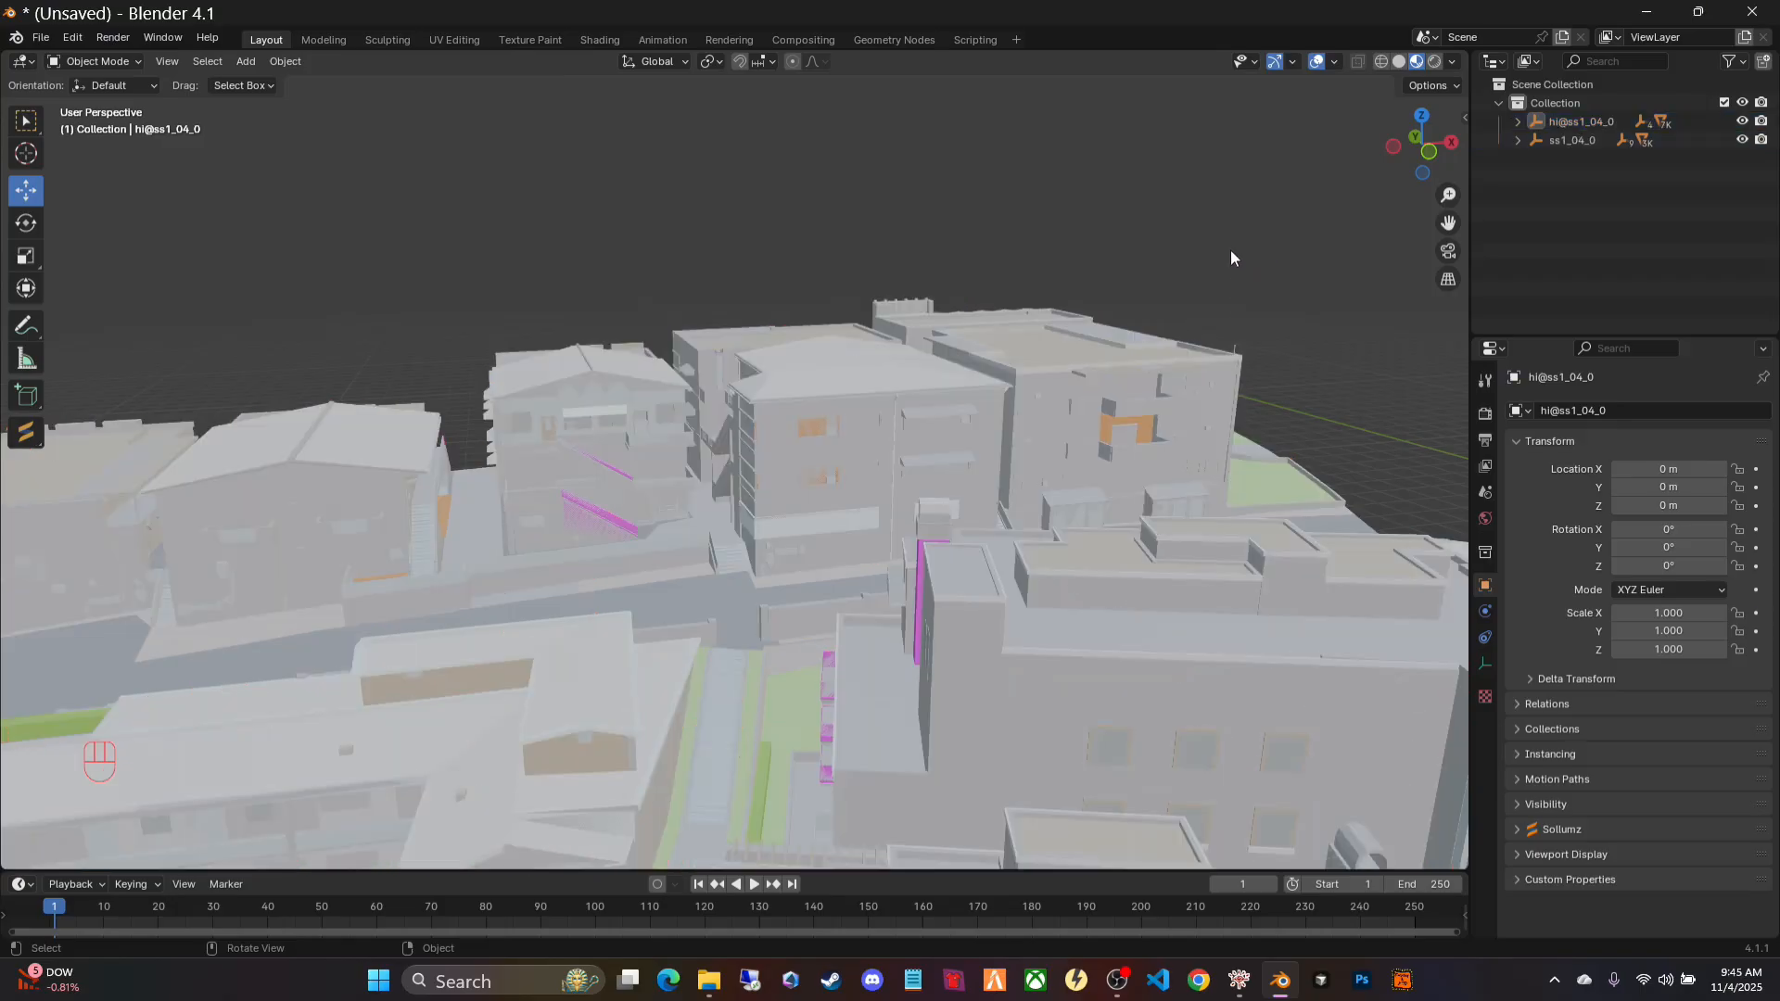
Step: Export both collision hierarchies, hi@ss1_04_0 and ss1_04_0, as CodeWalker XML into the multi_room_apt folder inside blender exports, then clear the selection
key("a")
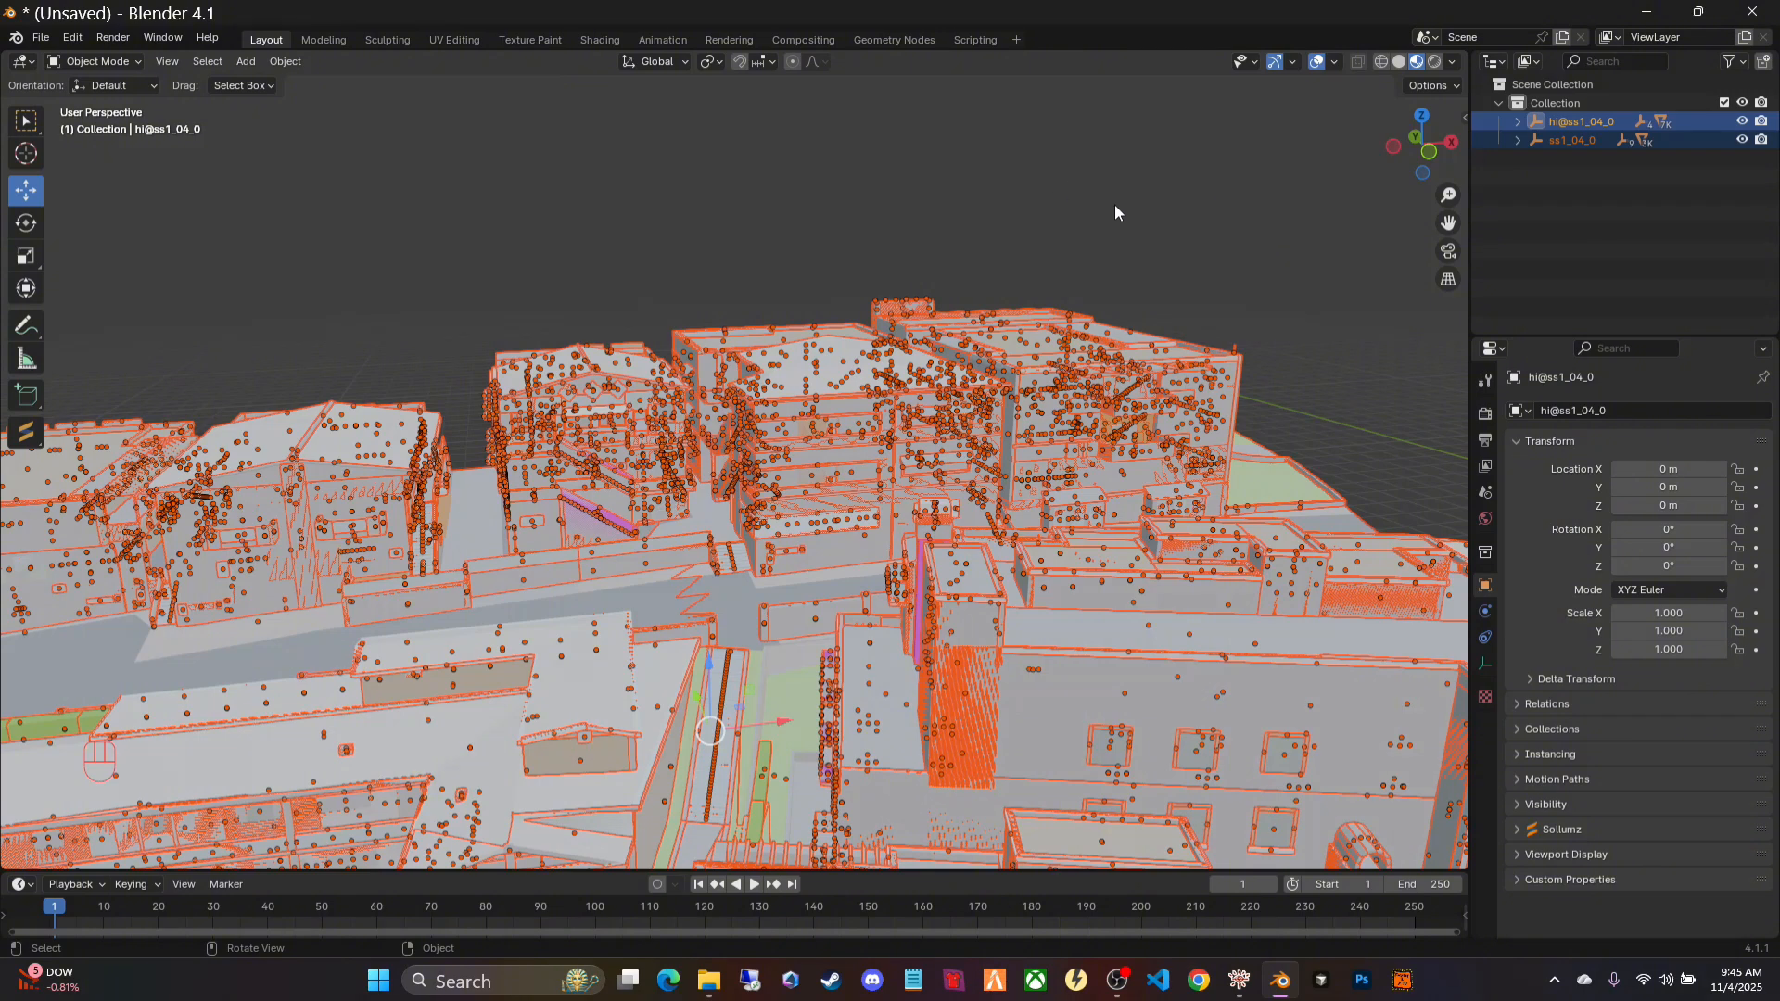
key("v")
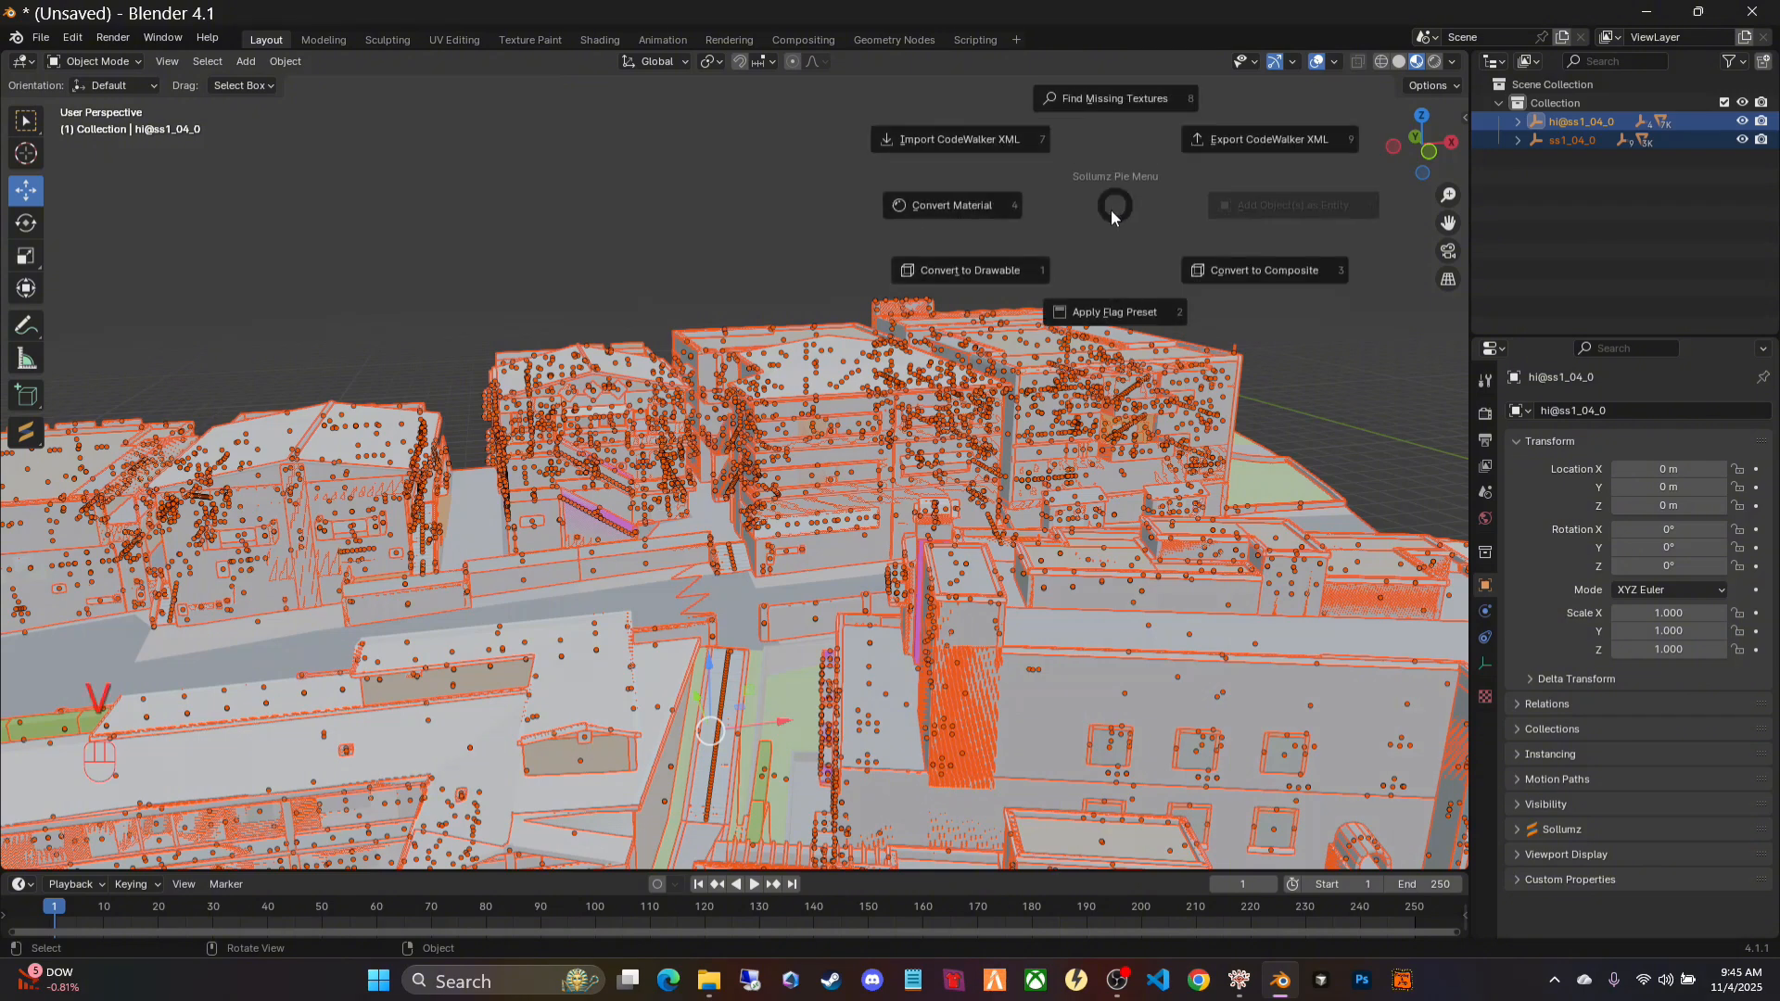
left_click(1244, 137)
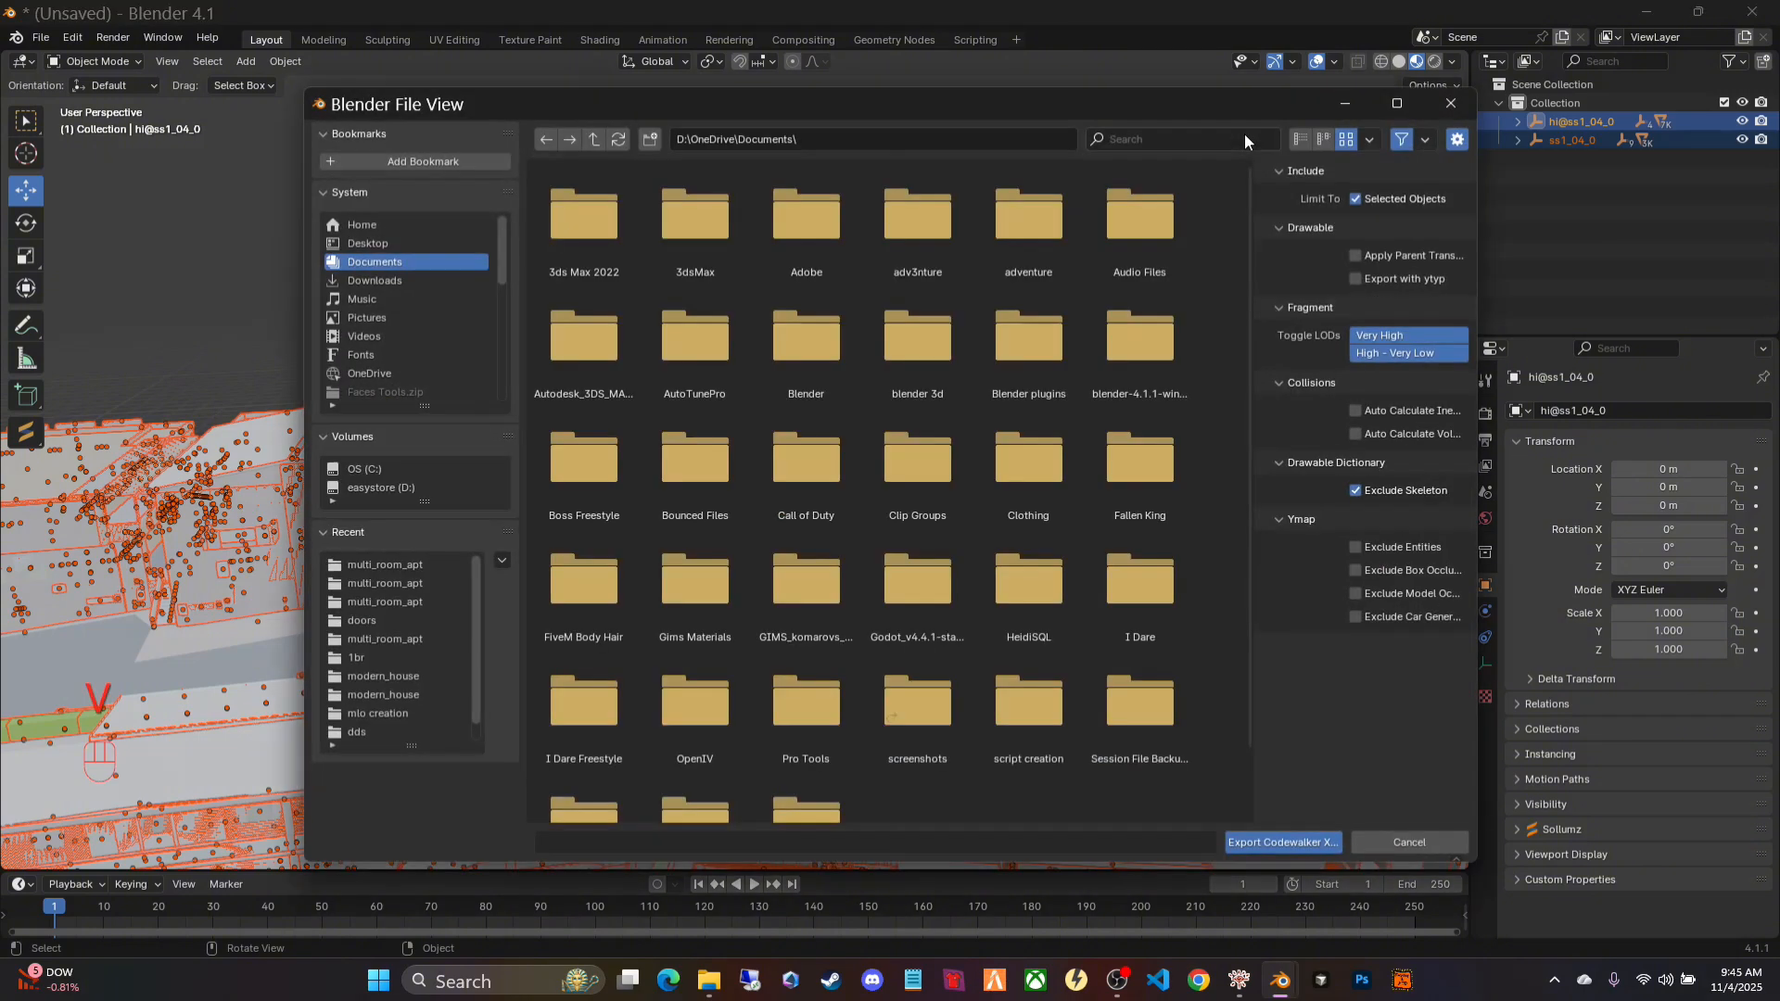
left_click(868, 134)
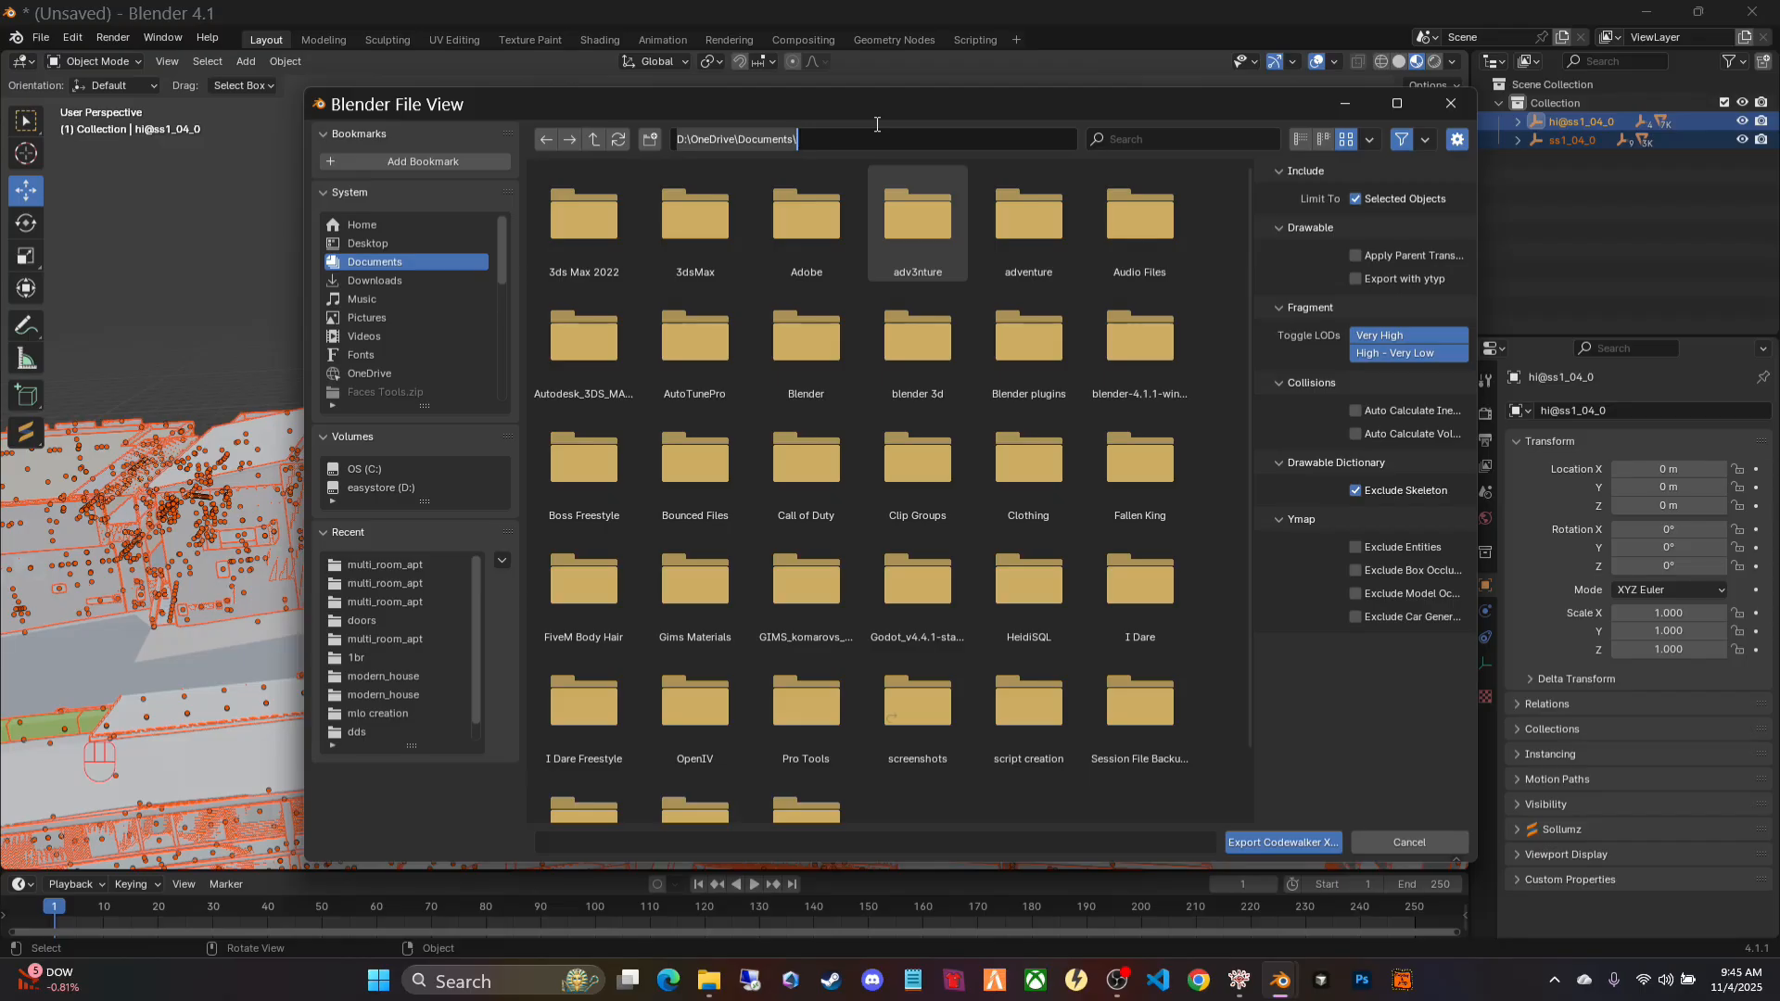
type("C:\\Users\\super\\Downloads\\developer university\\blender exports\\multi_room_apt")
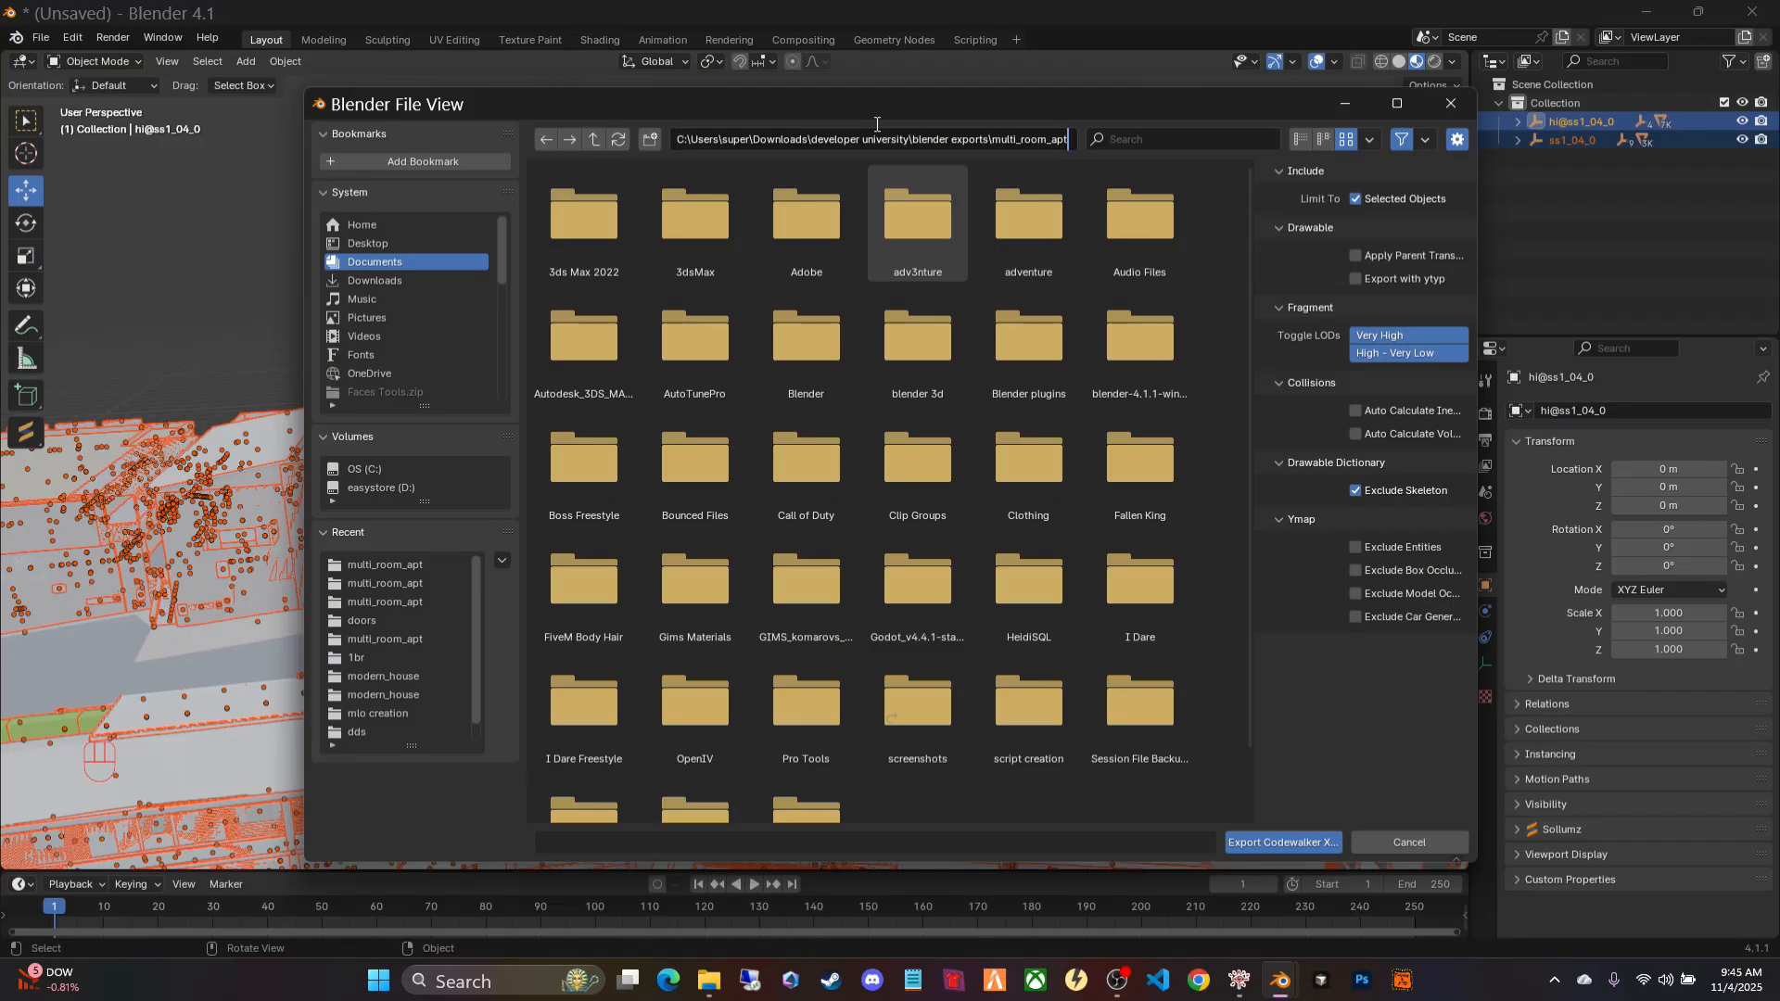
key("Return")
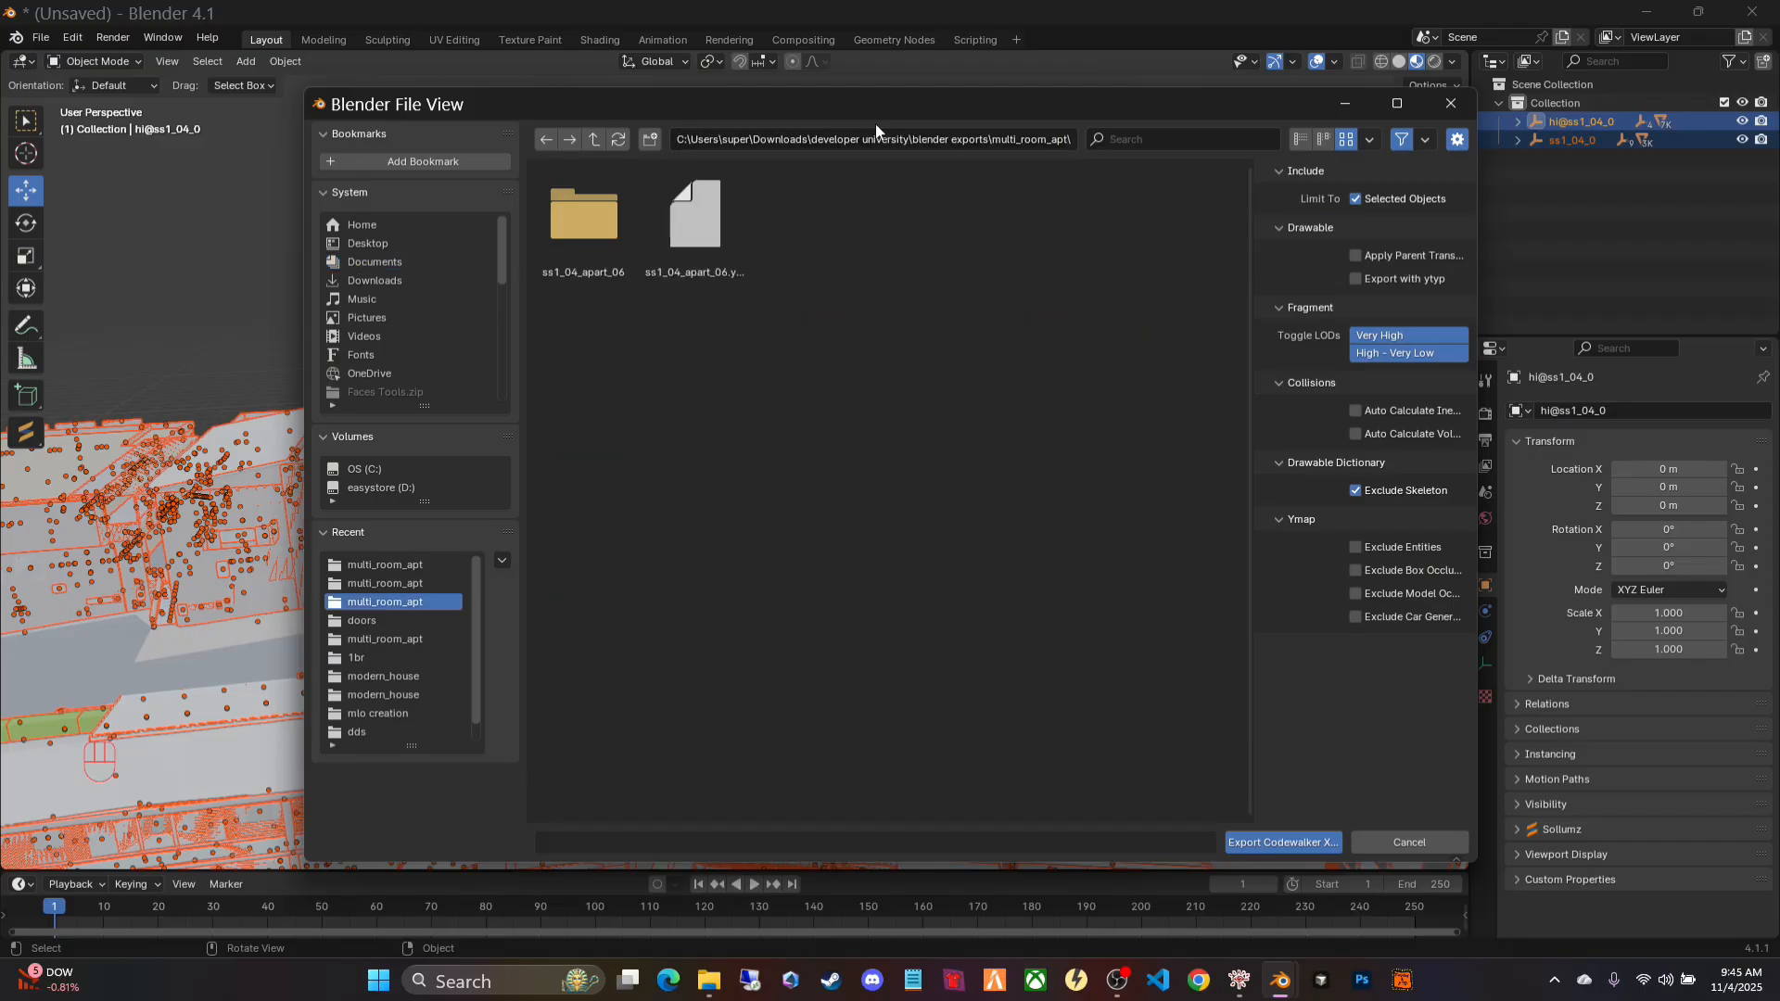
left_click(1277, 844)
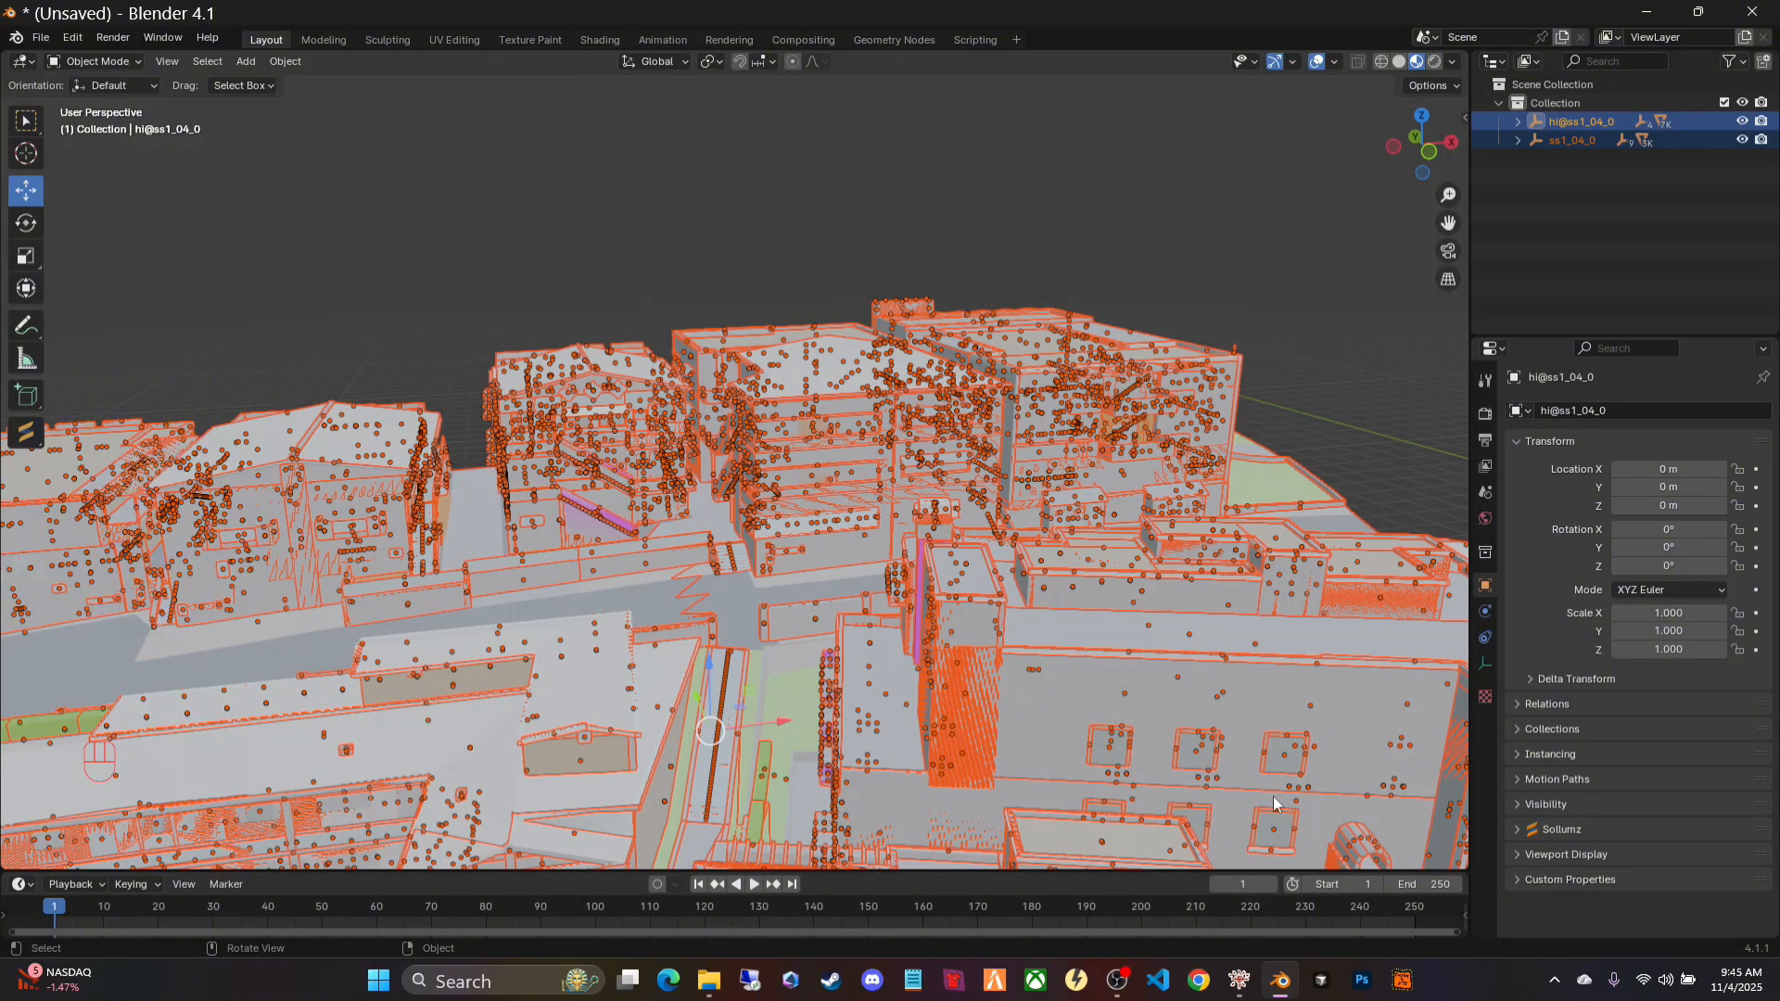
left_click(1023, 219)
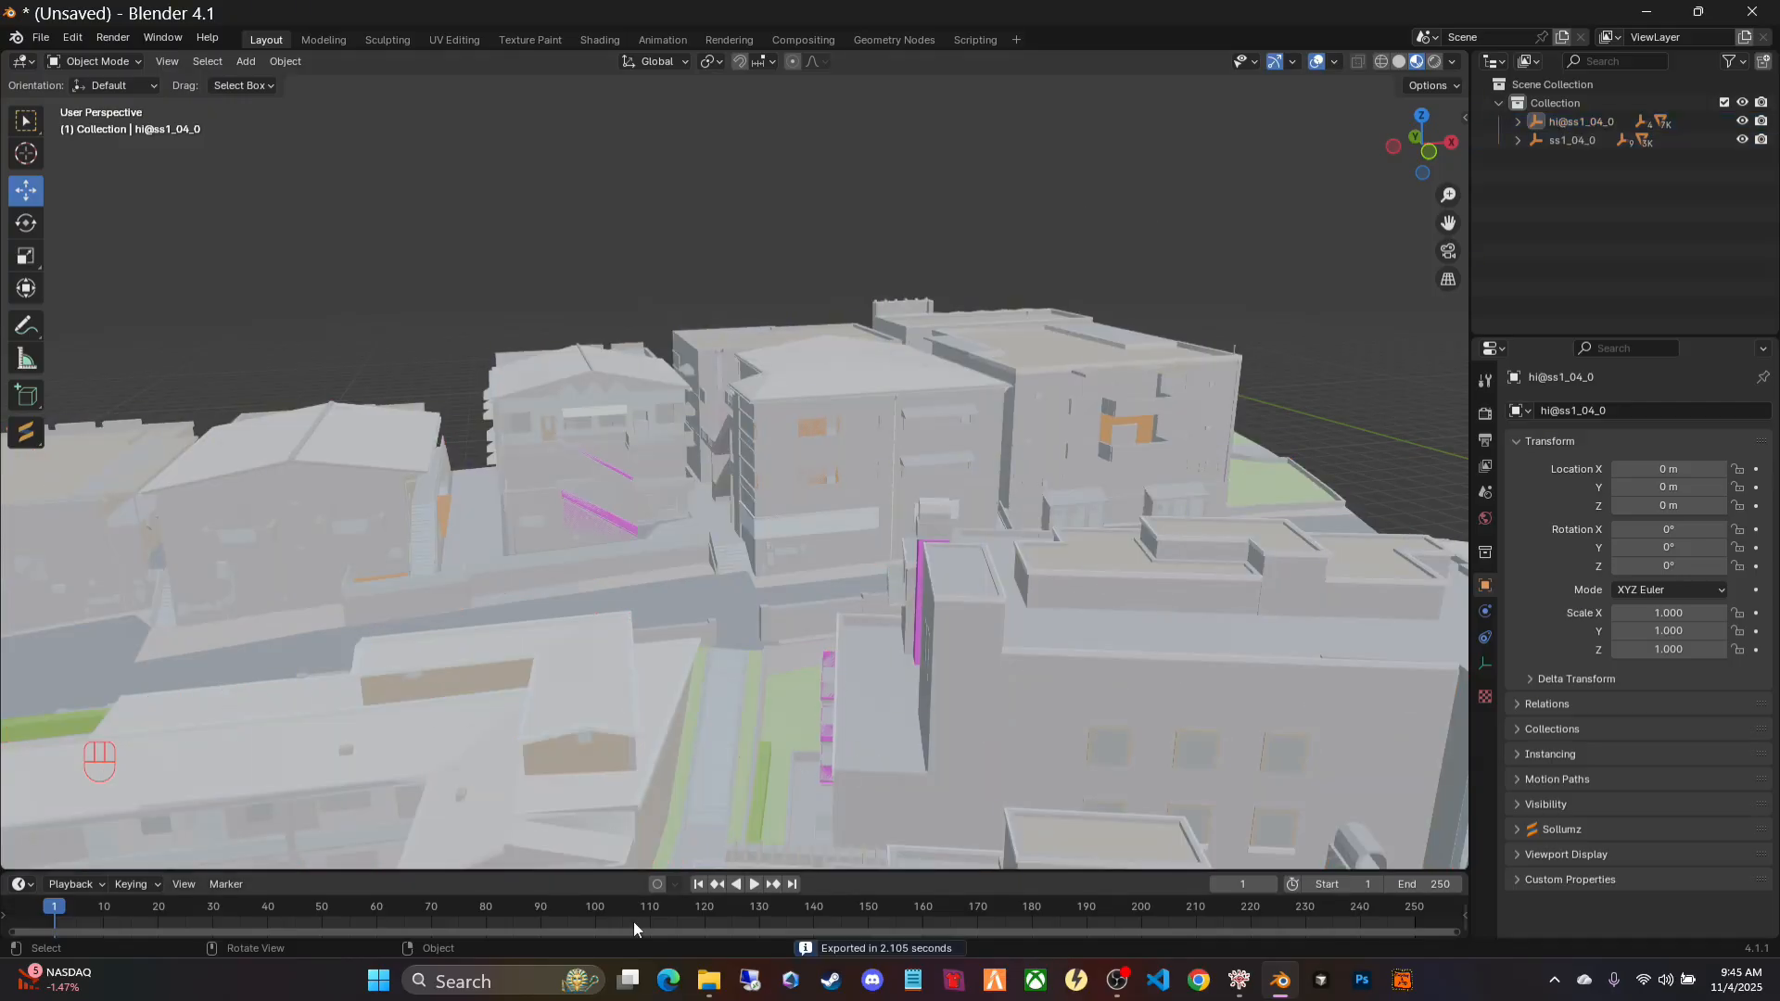
Step: Arrange File Explorer's multi_room_apt folder beside CodeWalker's RPF Explorer, and open mods\mlos\multi room apt in RPF Explorer
left_click(709, 980)
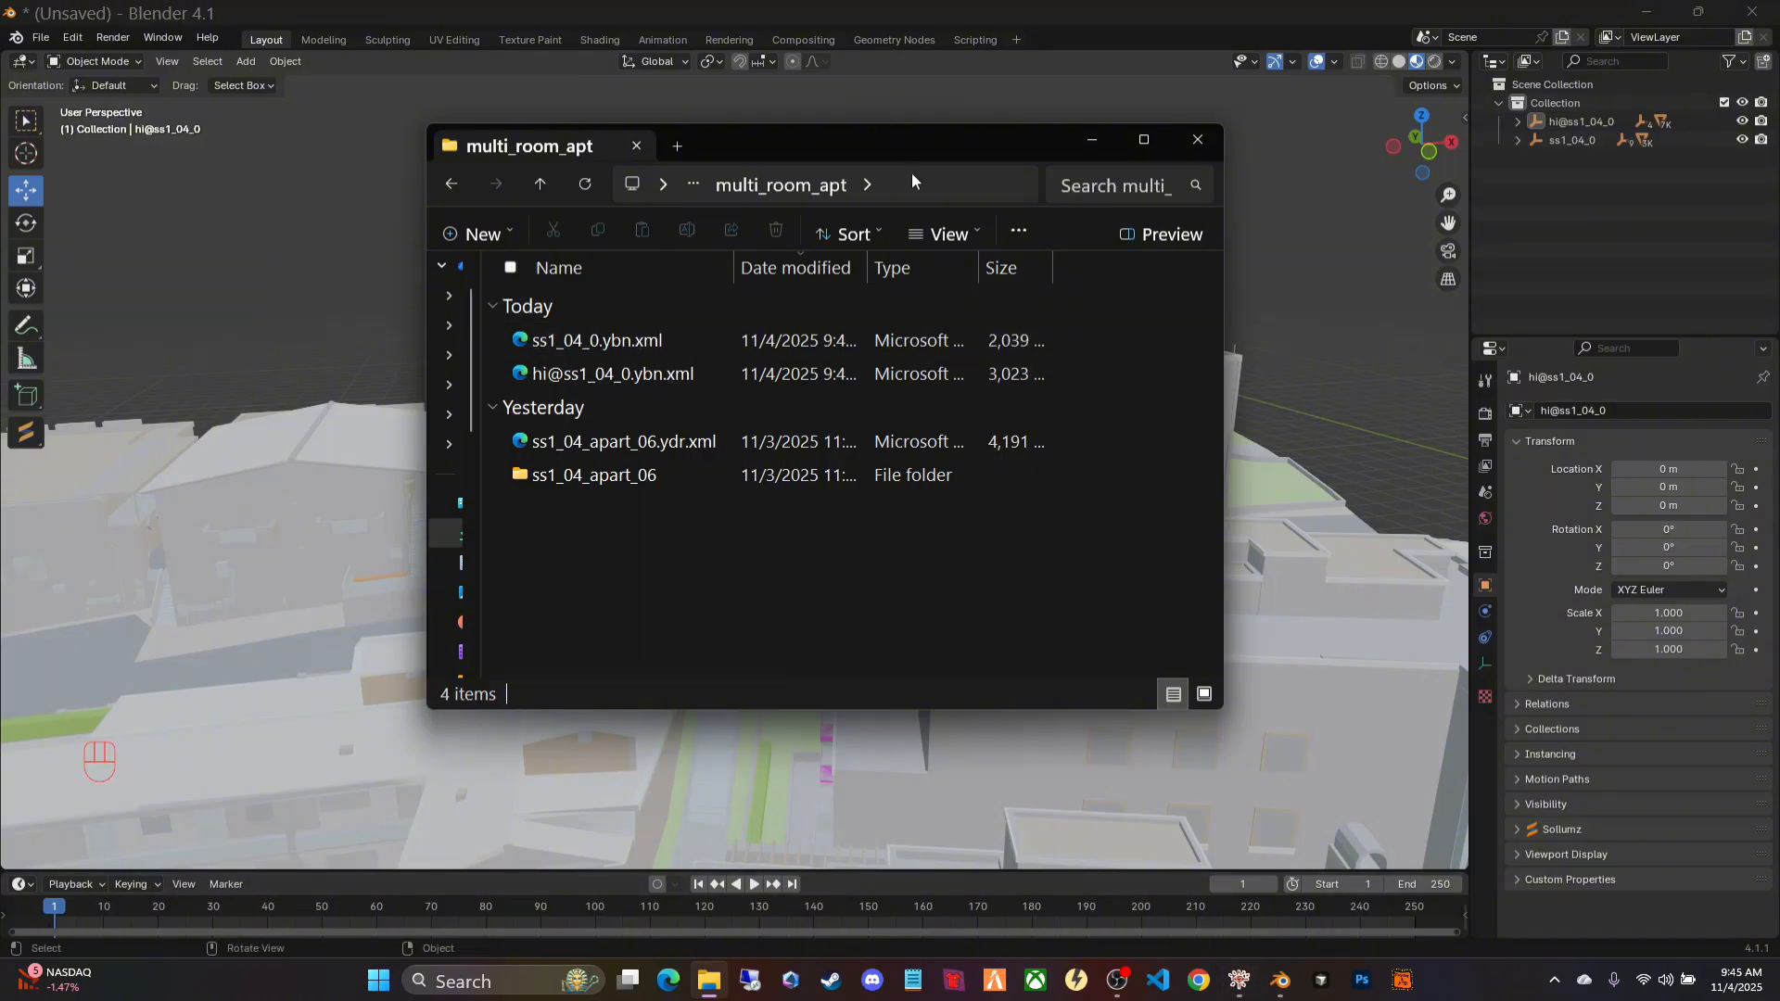
left_click_drag(921, 145, 510, 124)
left_click(1239, 980)
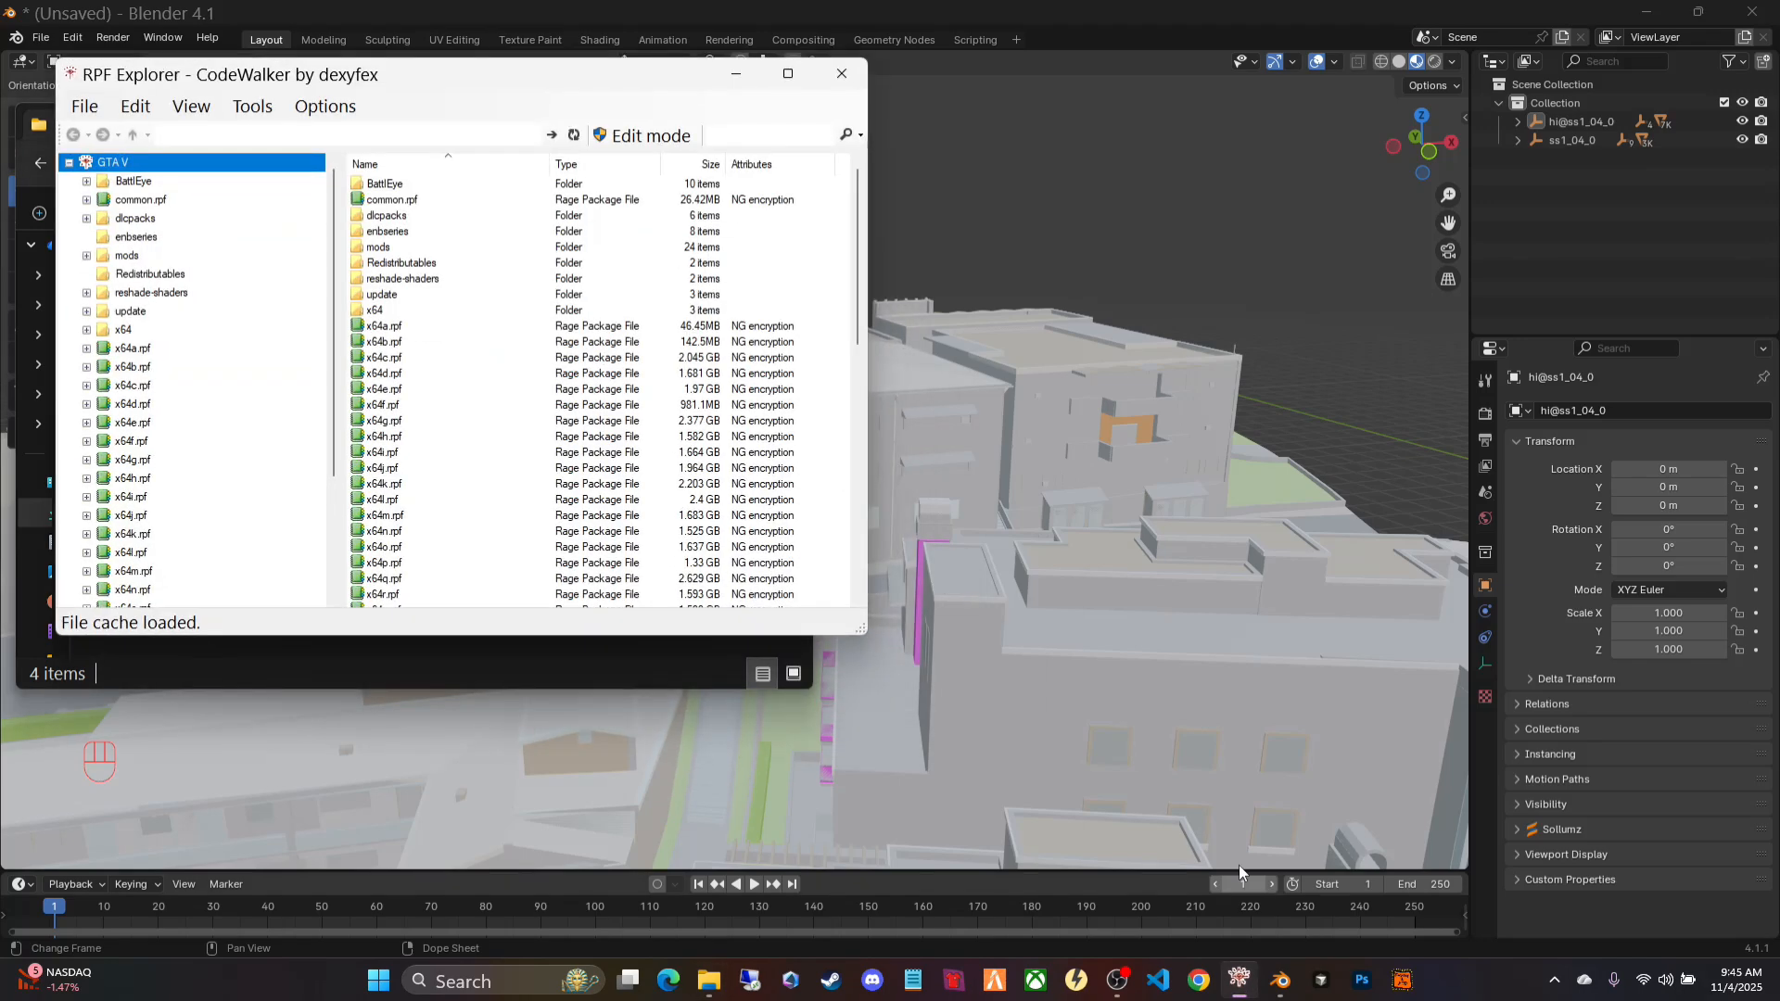
left_click_drag(515, 74, 1307, 113)
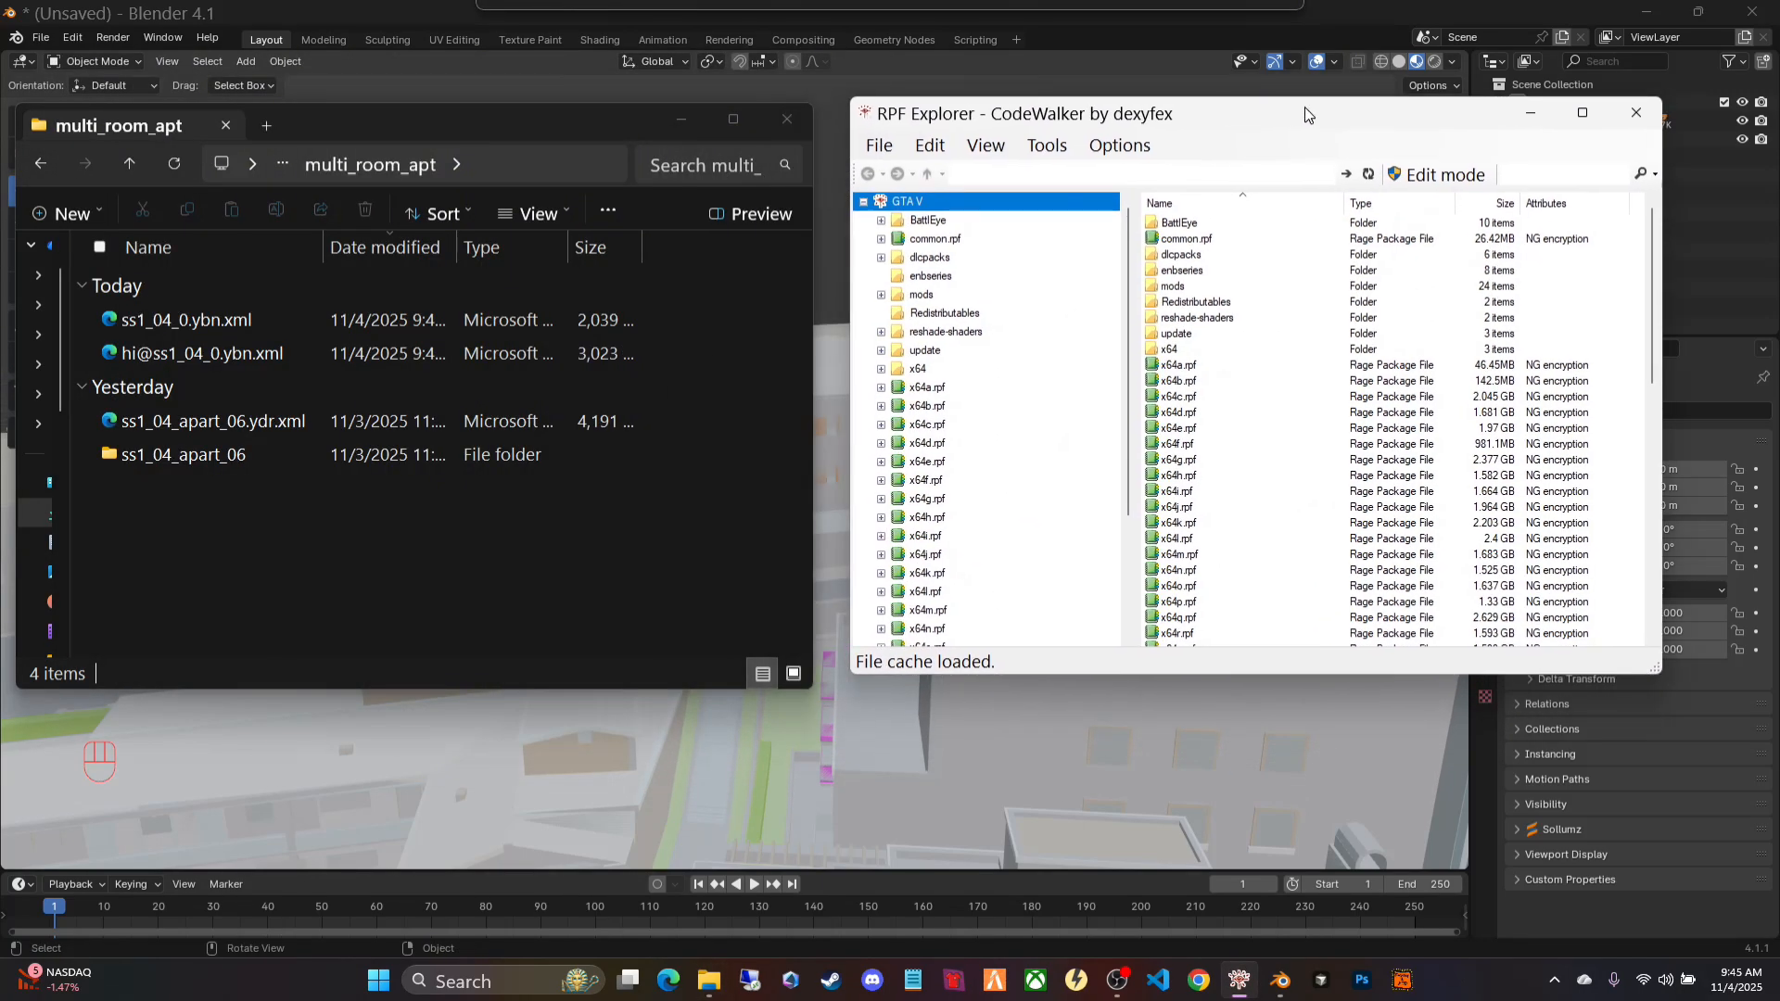
double_click(1178, 293)
left_click(1171, 365)
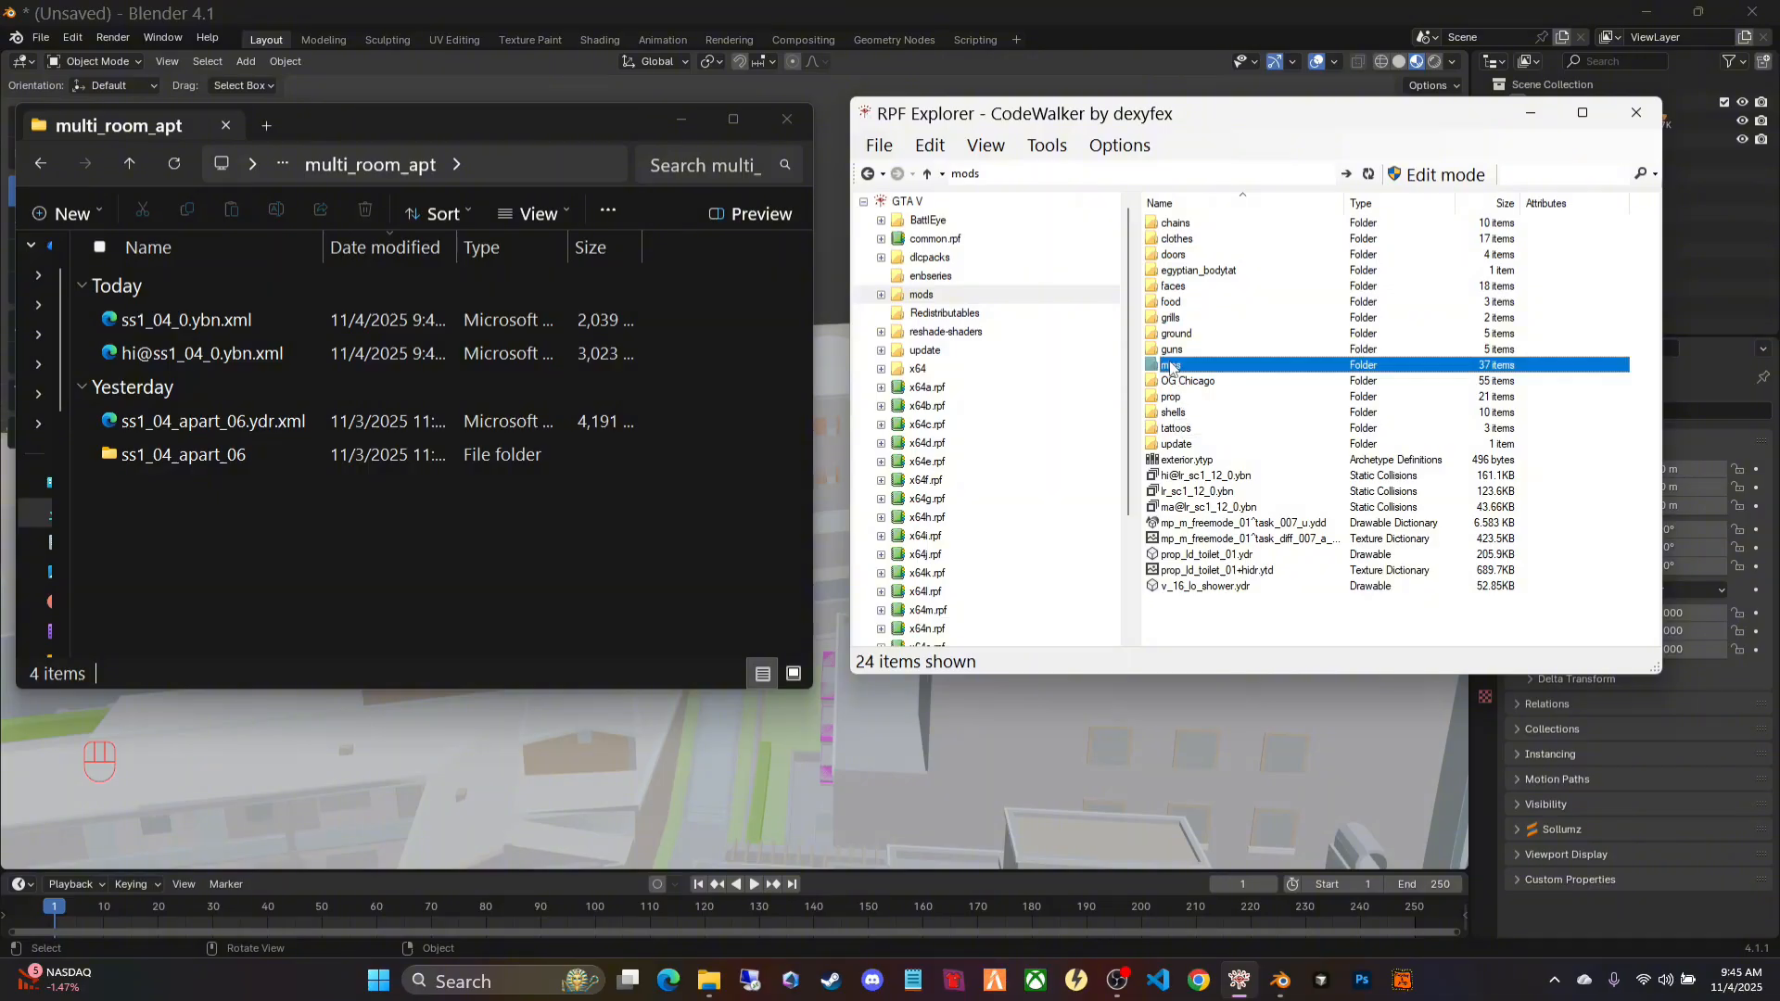
double_click(1171, 365)
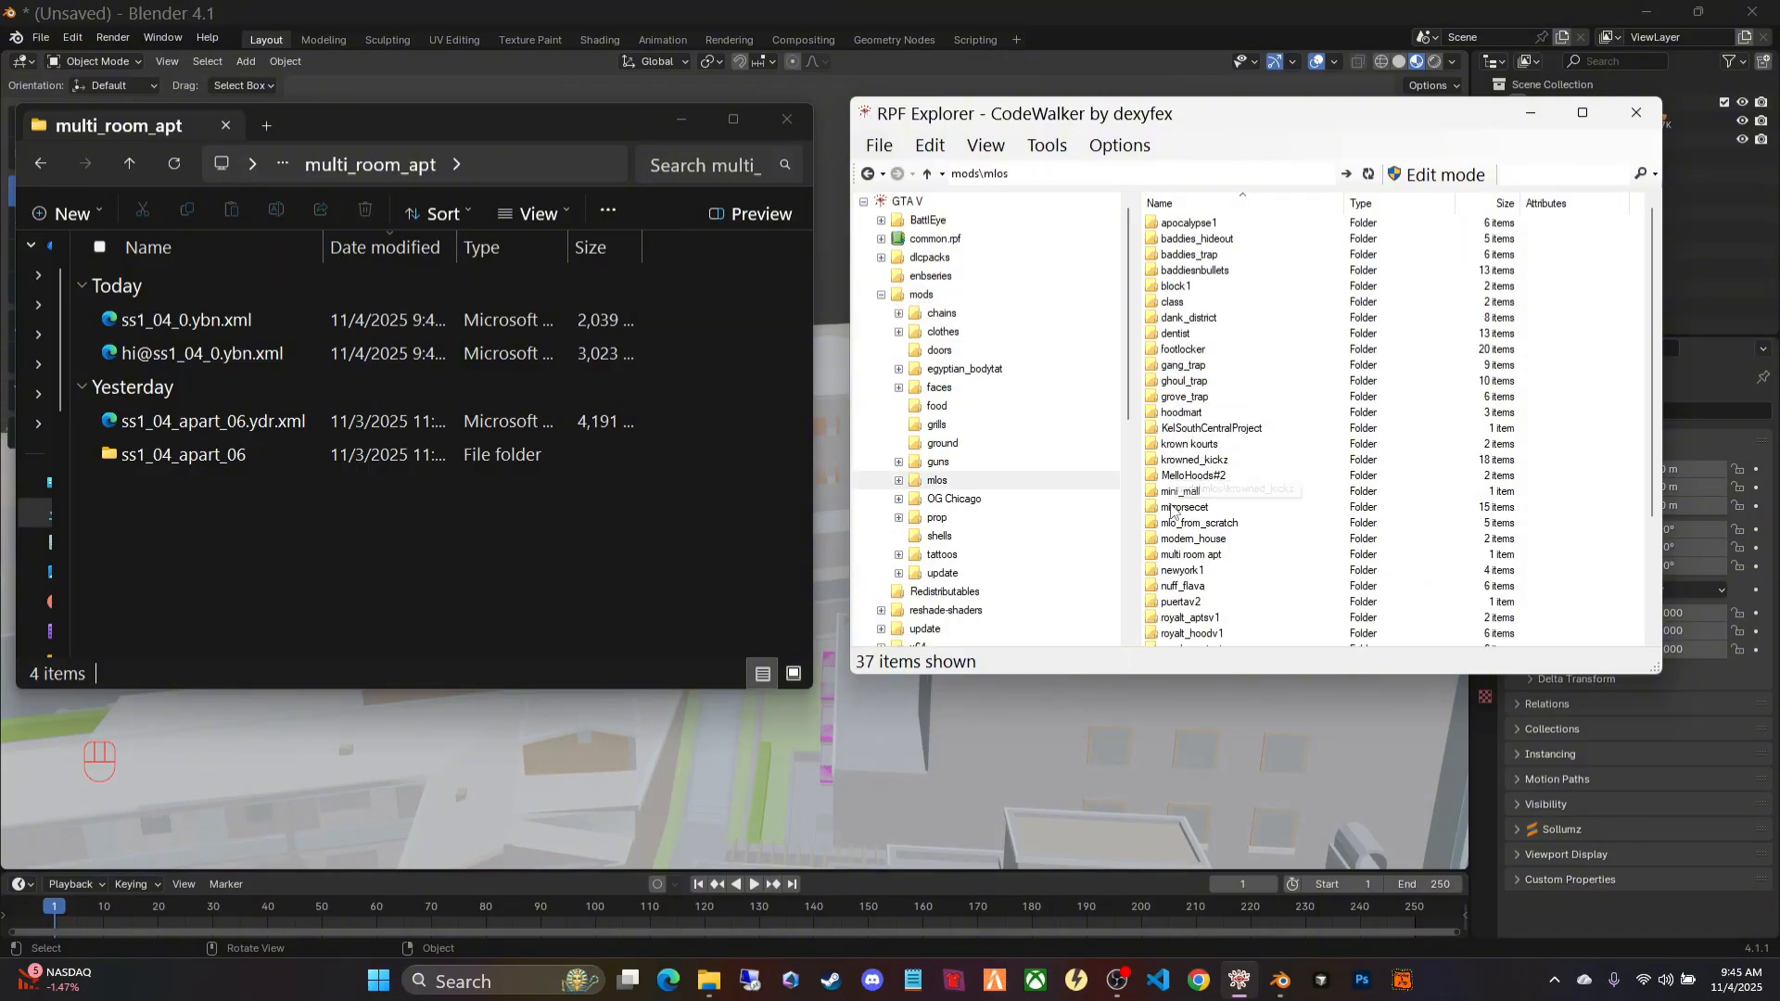
double_click(1192, 555)
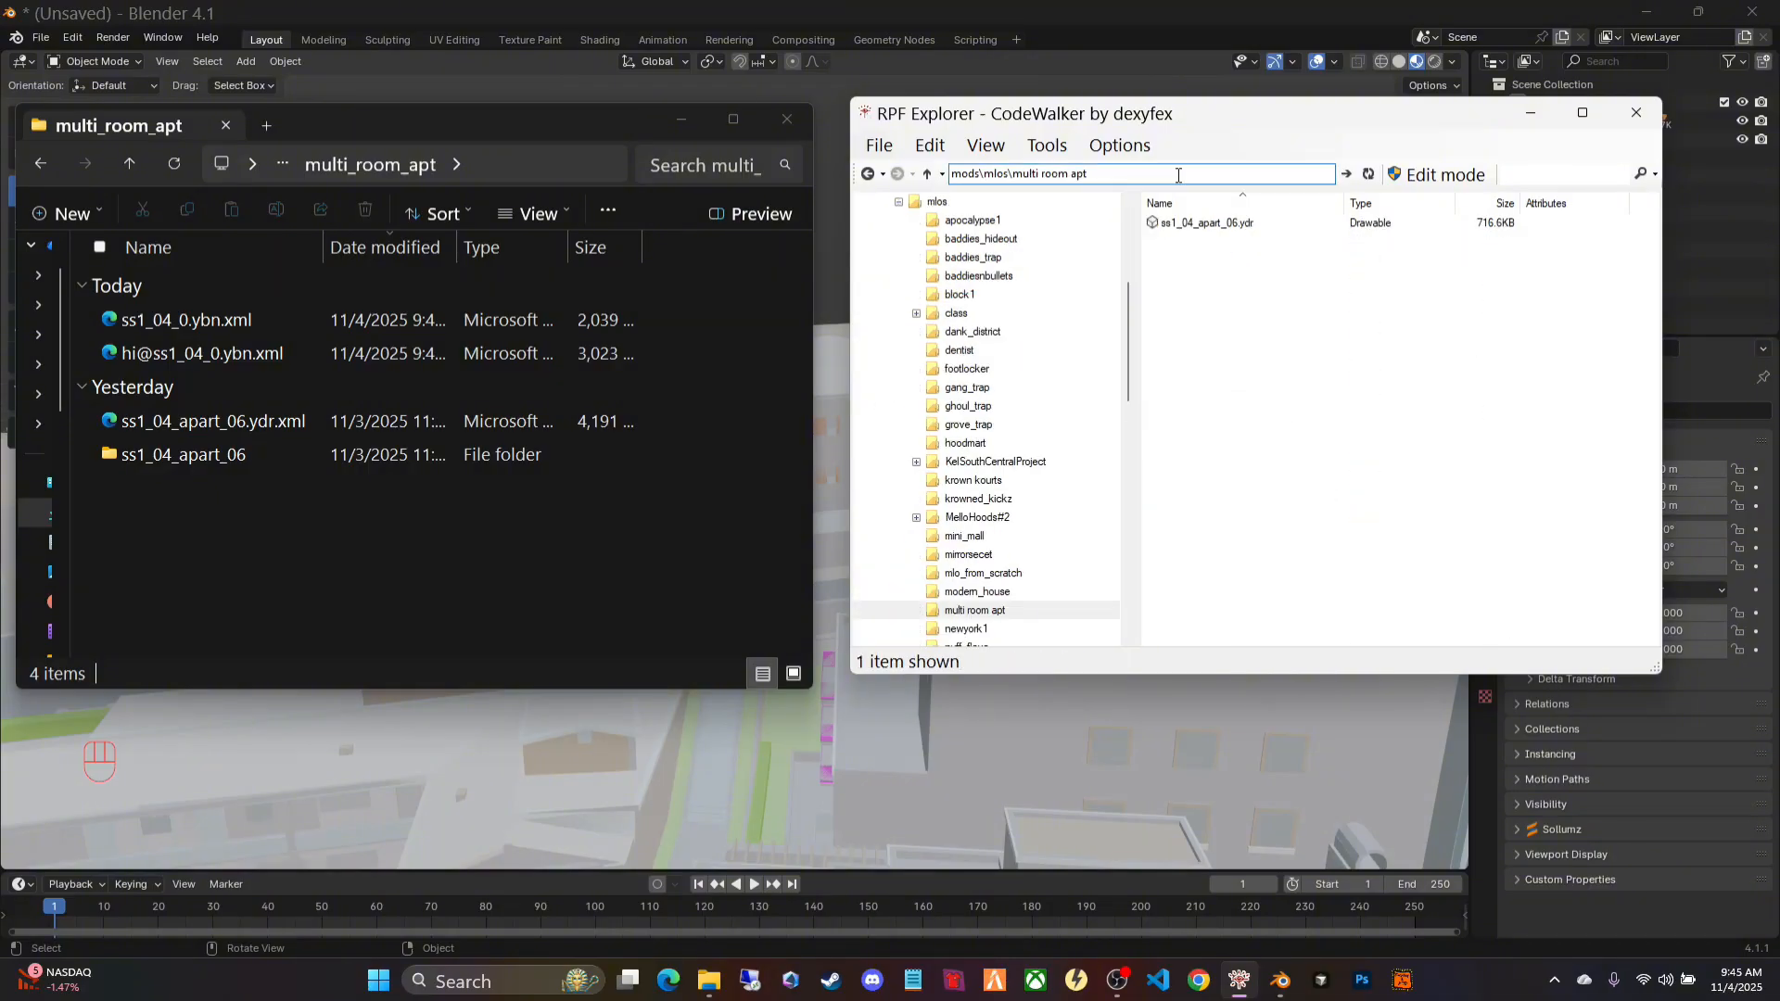
left_click(94, 321)
left_click(93, 353)
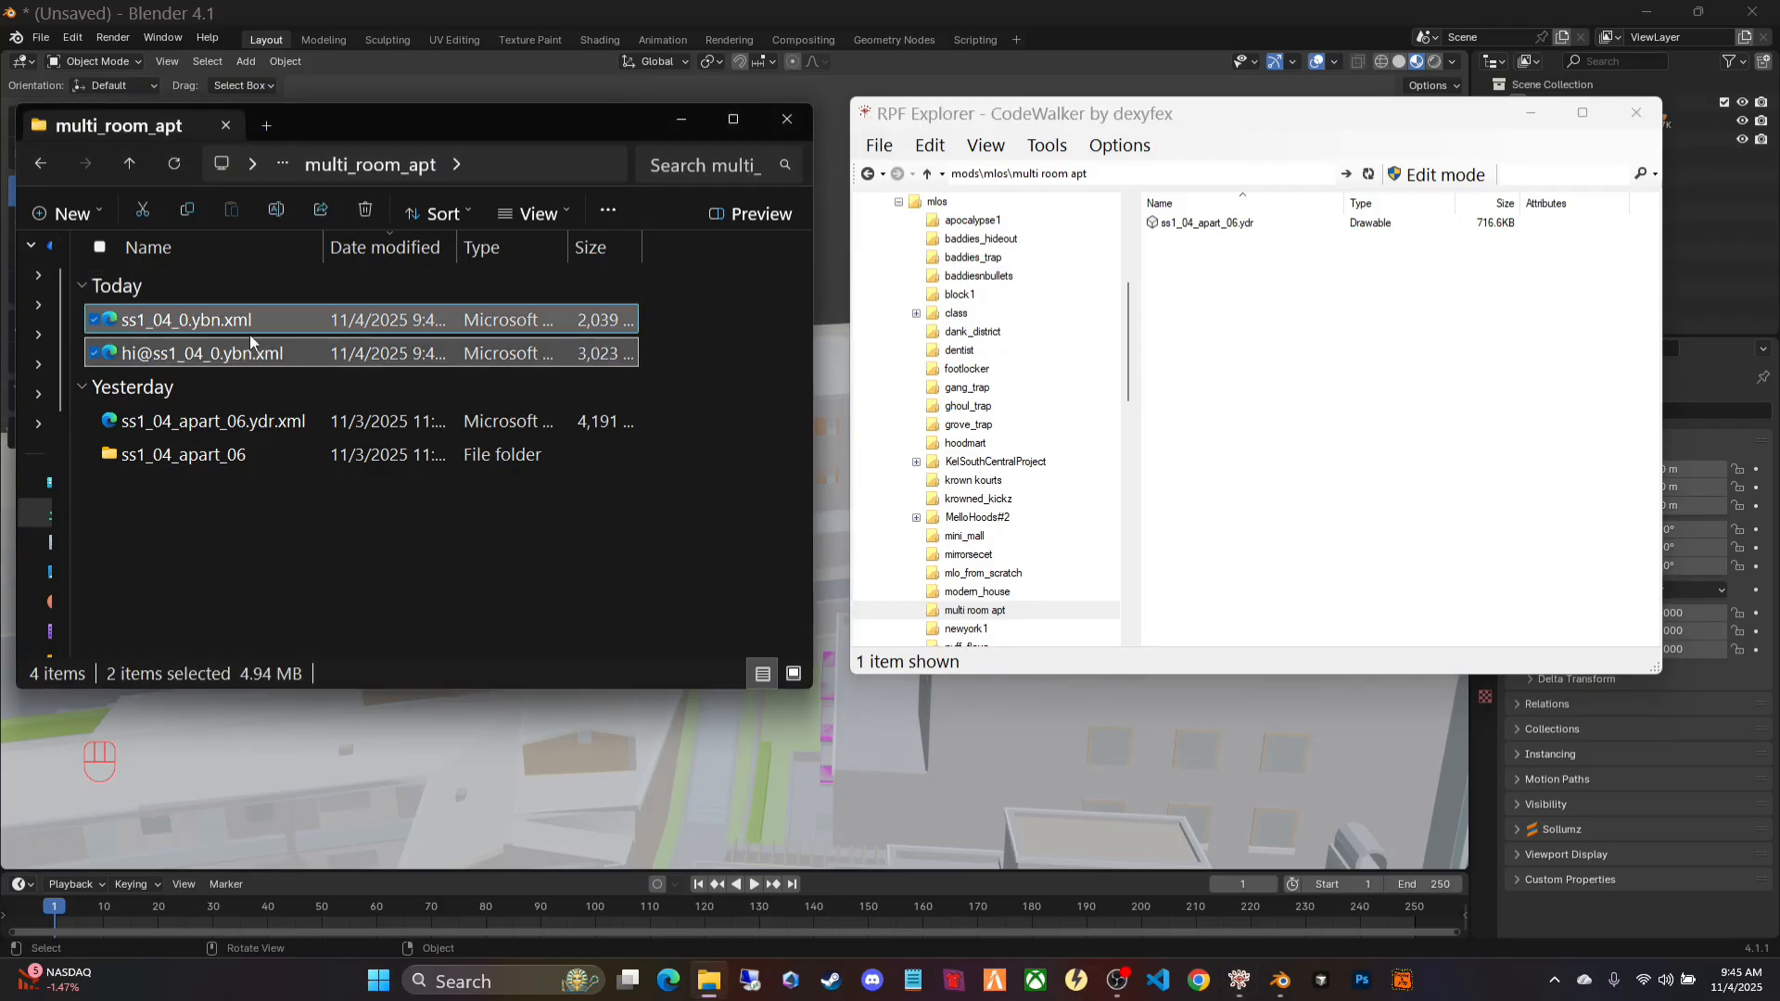
left_click_drag(185, 345, 1227, 301)
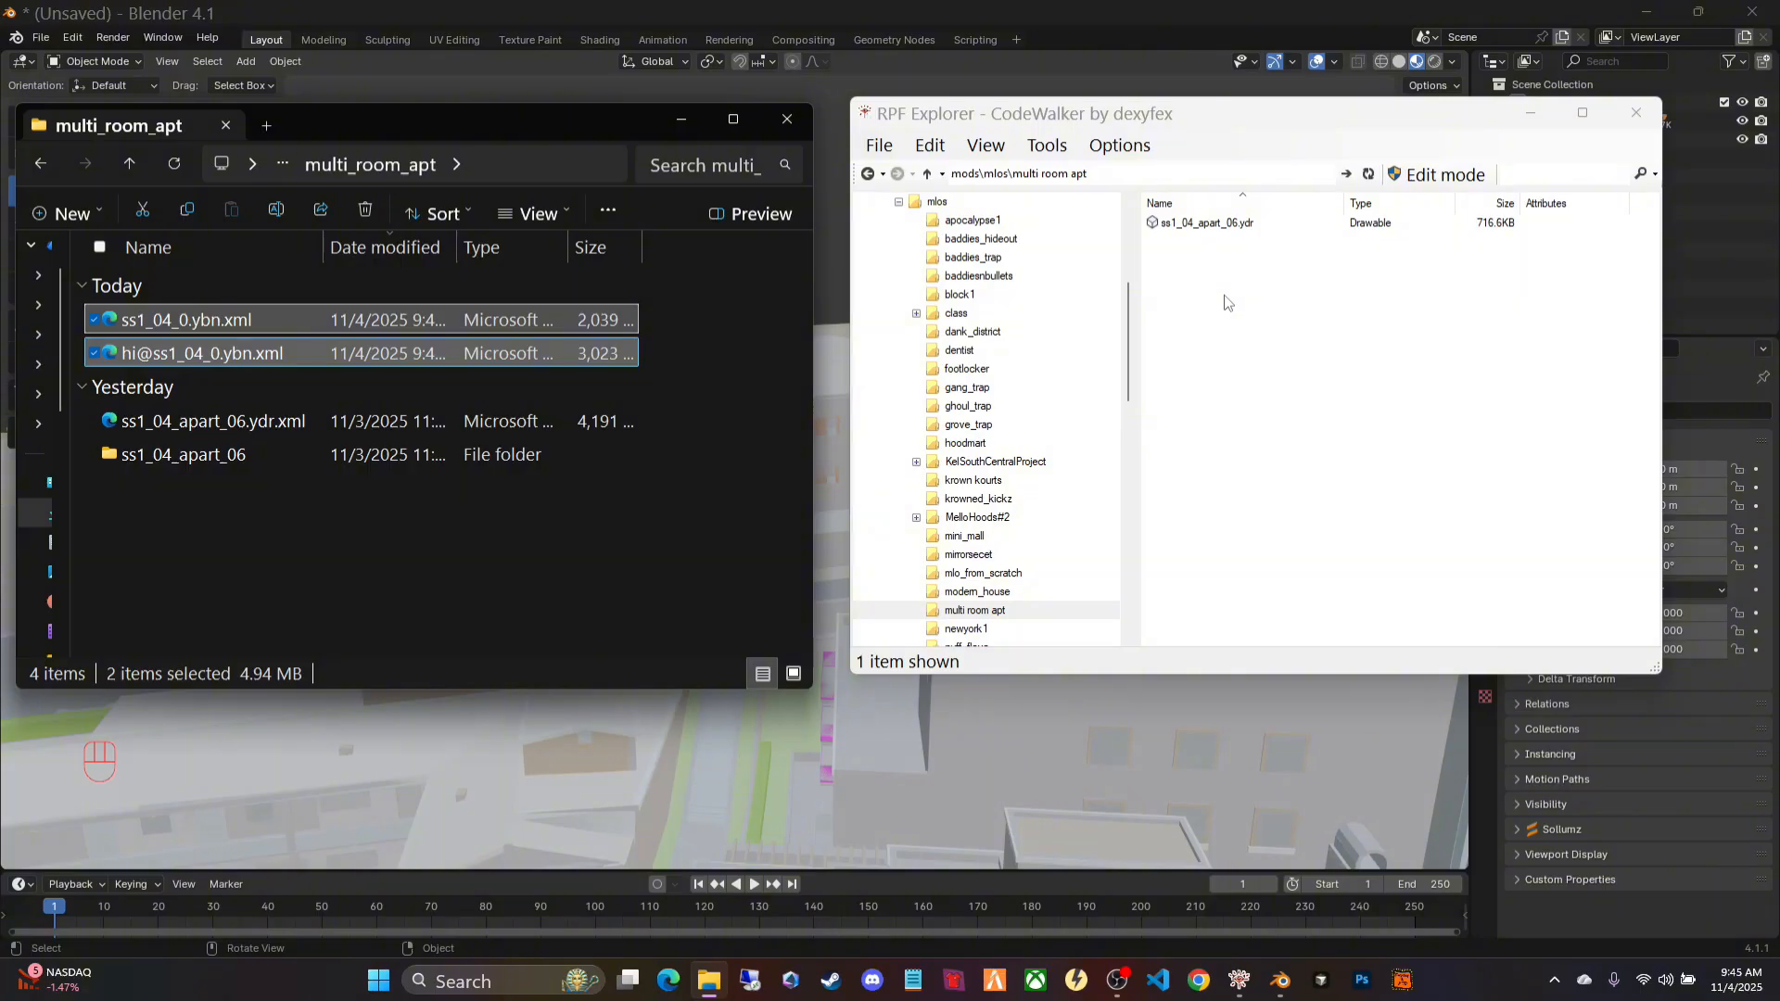
left_click(1456, 175)
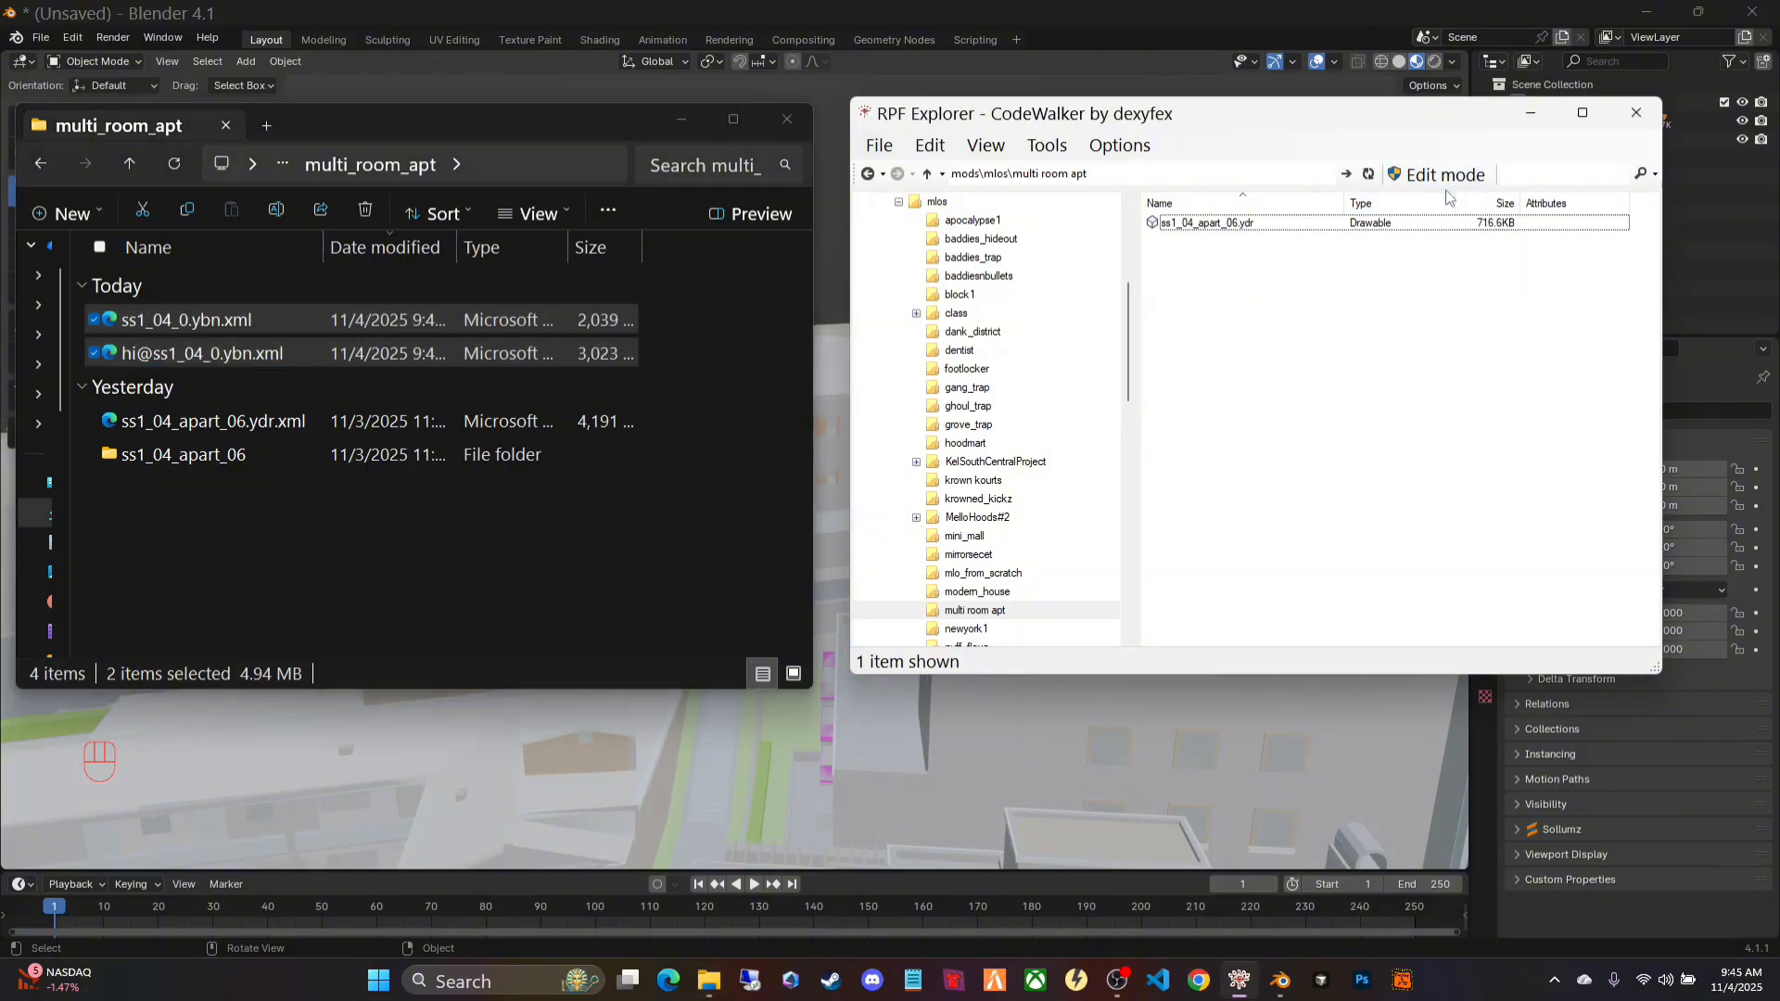
left_click(1443, 177)
left_click(943, 582)
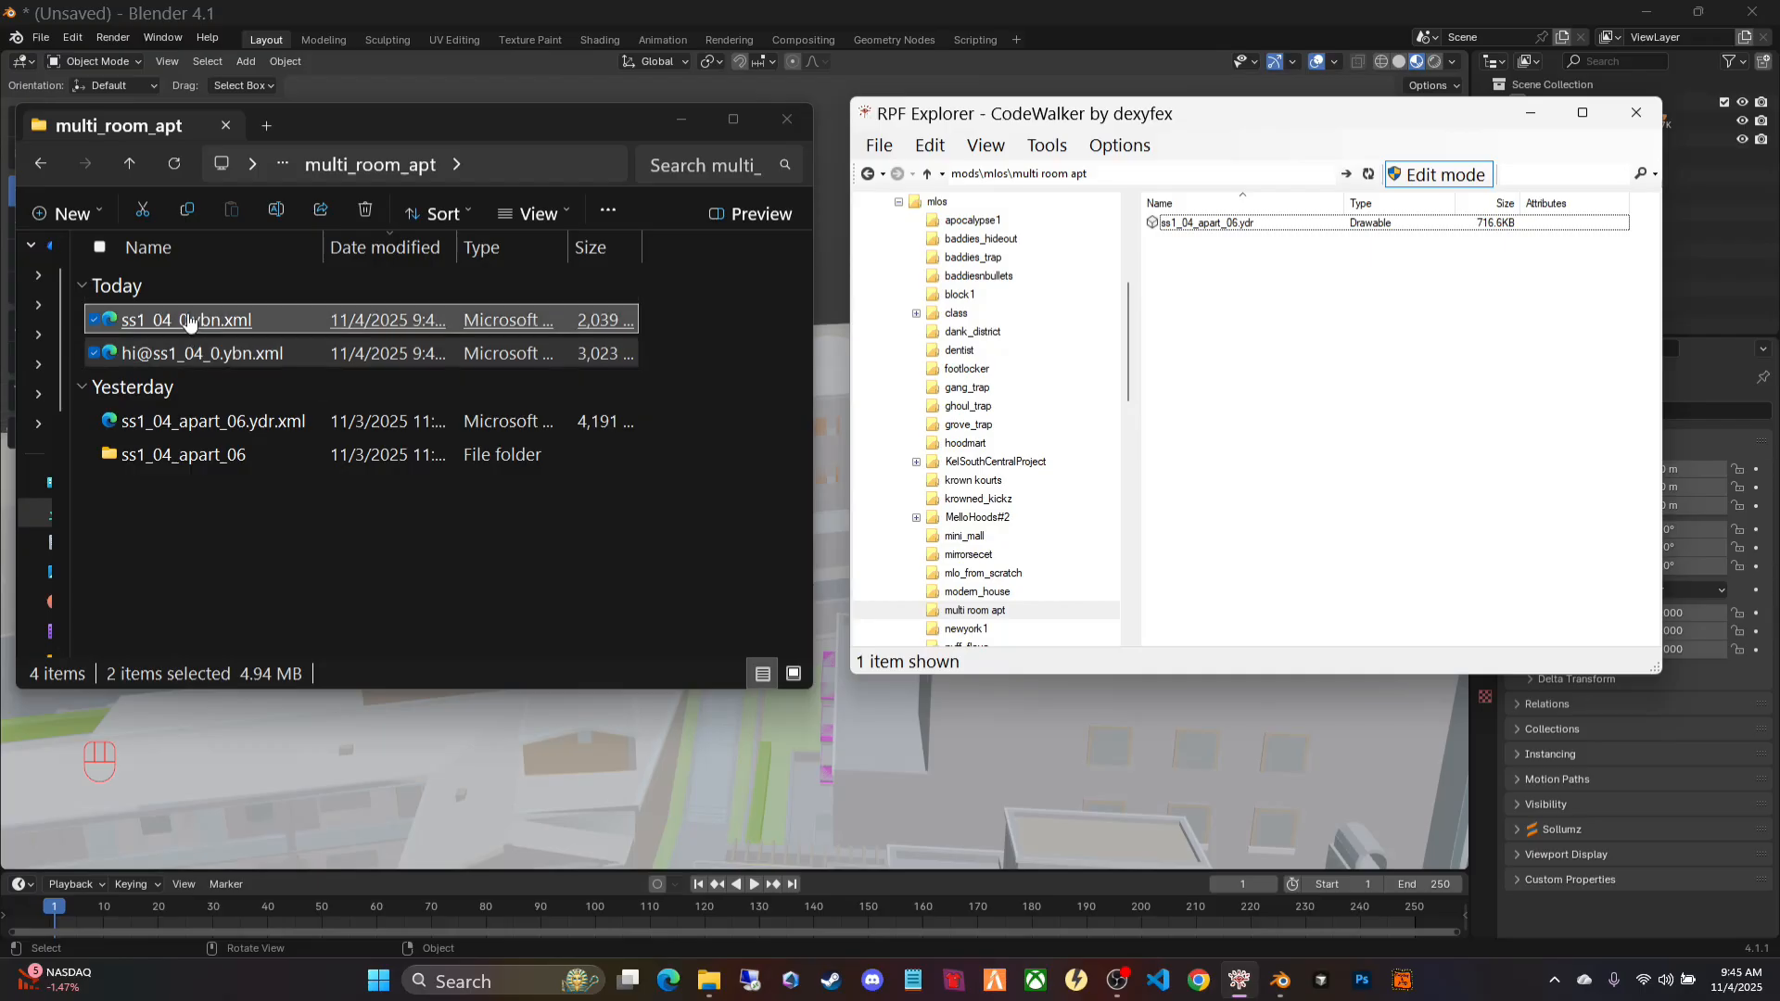
left_click_drag(189, 322, 1295, 339)
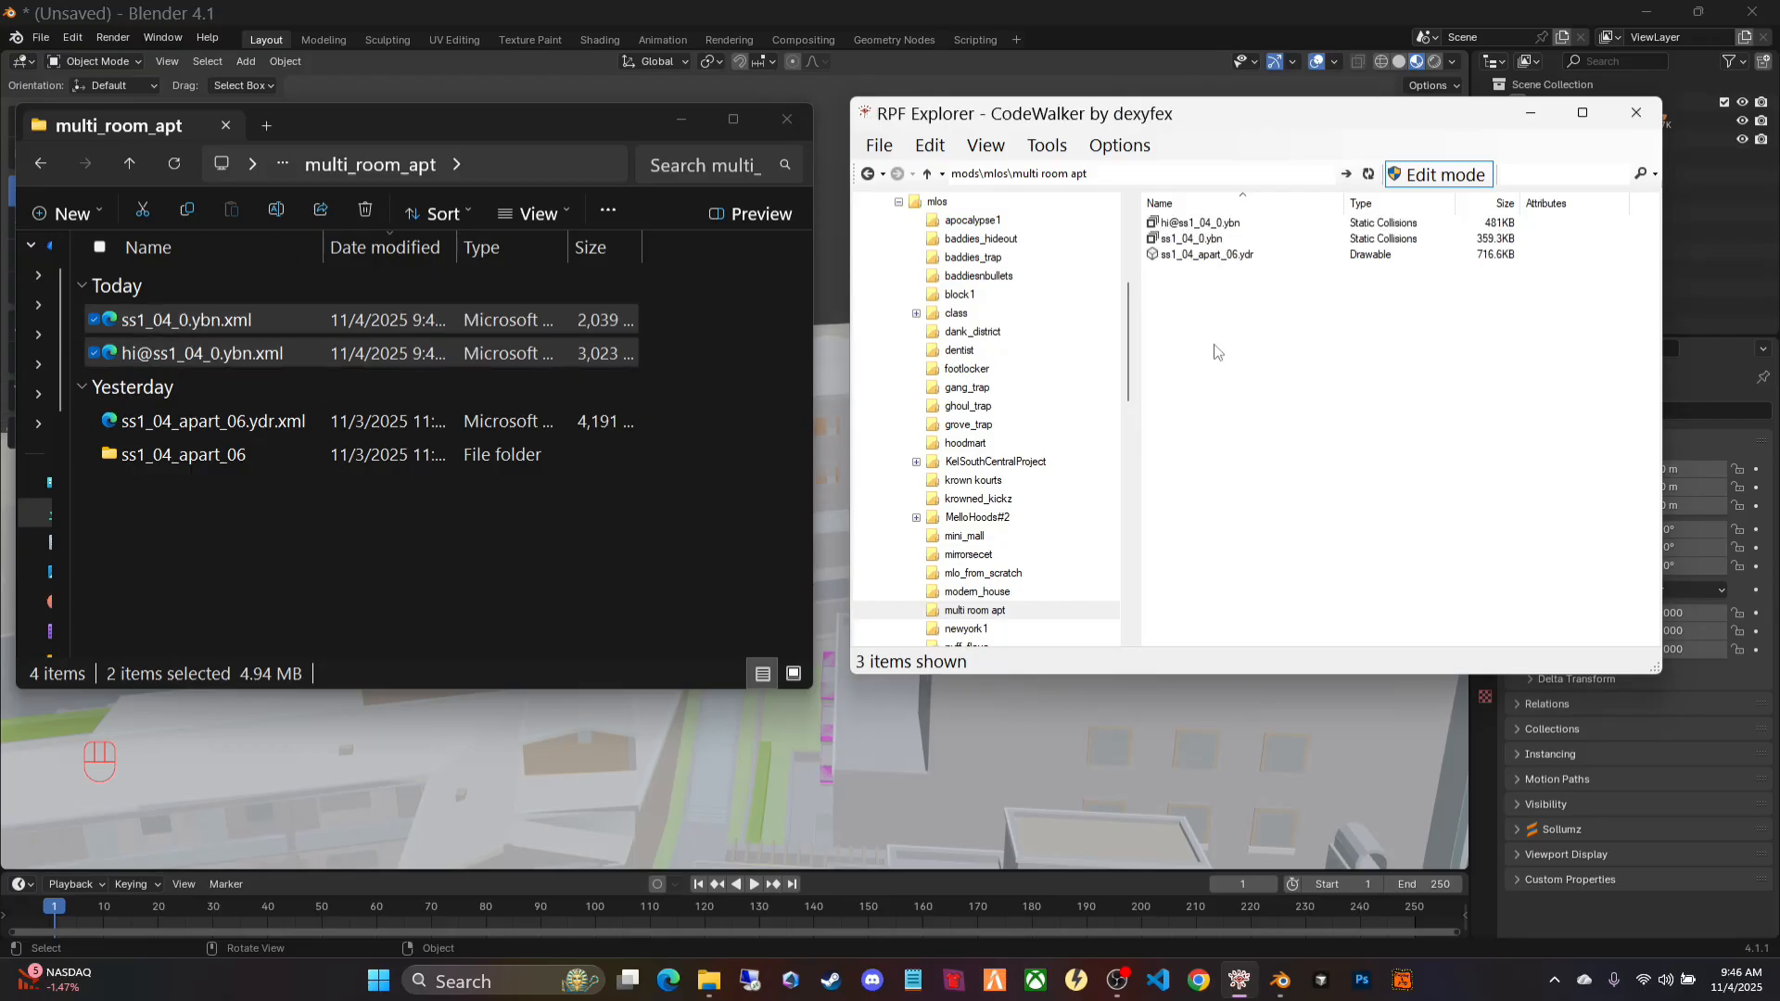
Step: In File Explorer, go to the stream folder of multi_room_apt under developer university's stream_files
left_click(284, 164)
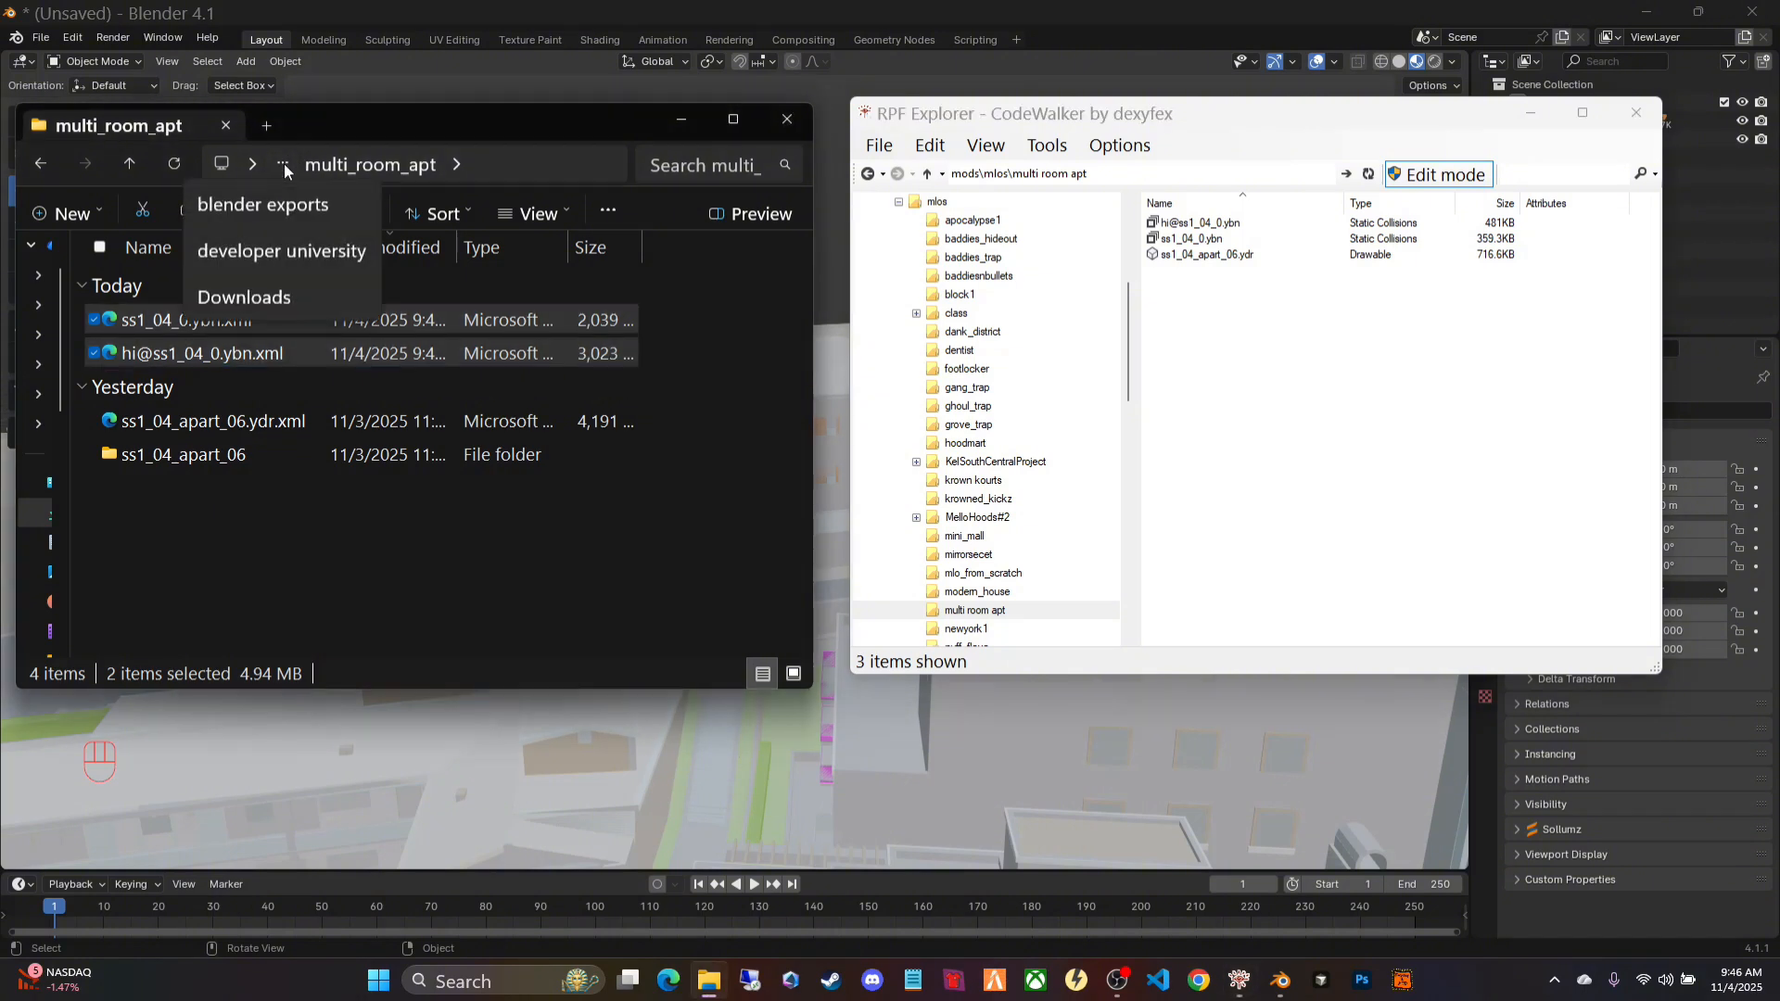
left_click(269, 250)
double_click(144, 392)
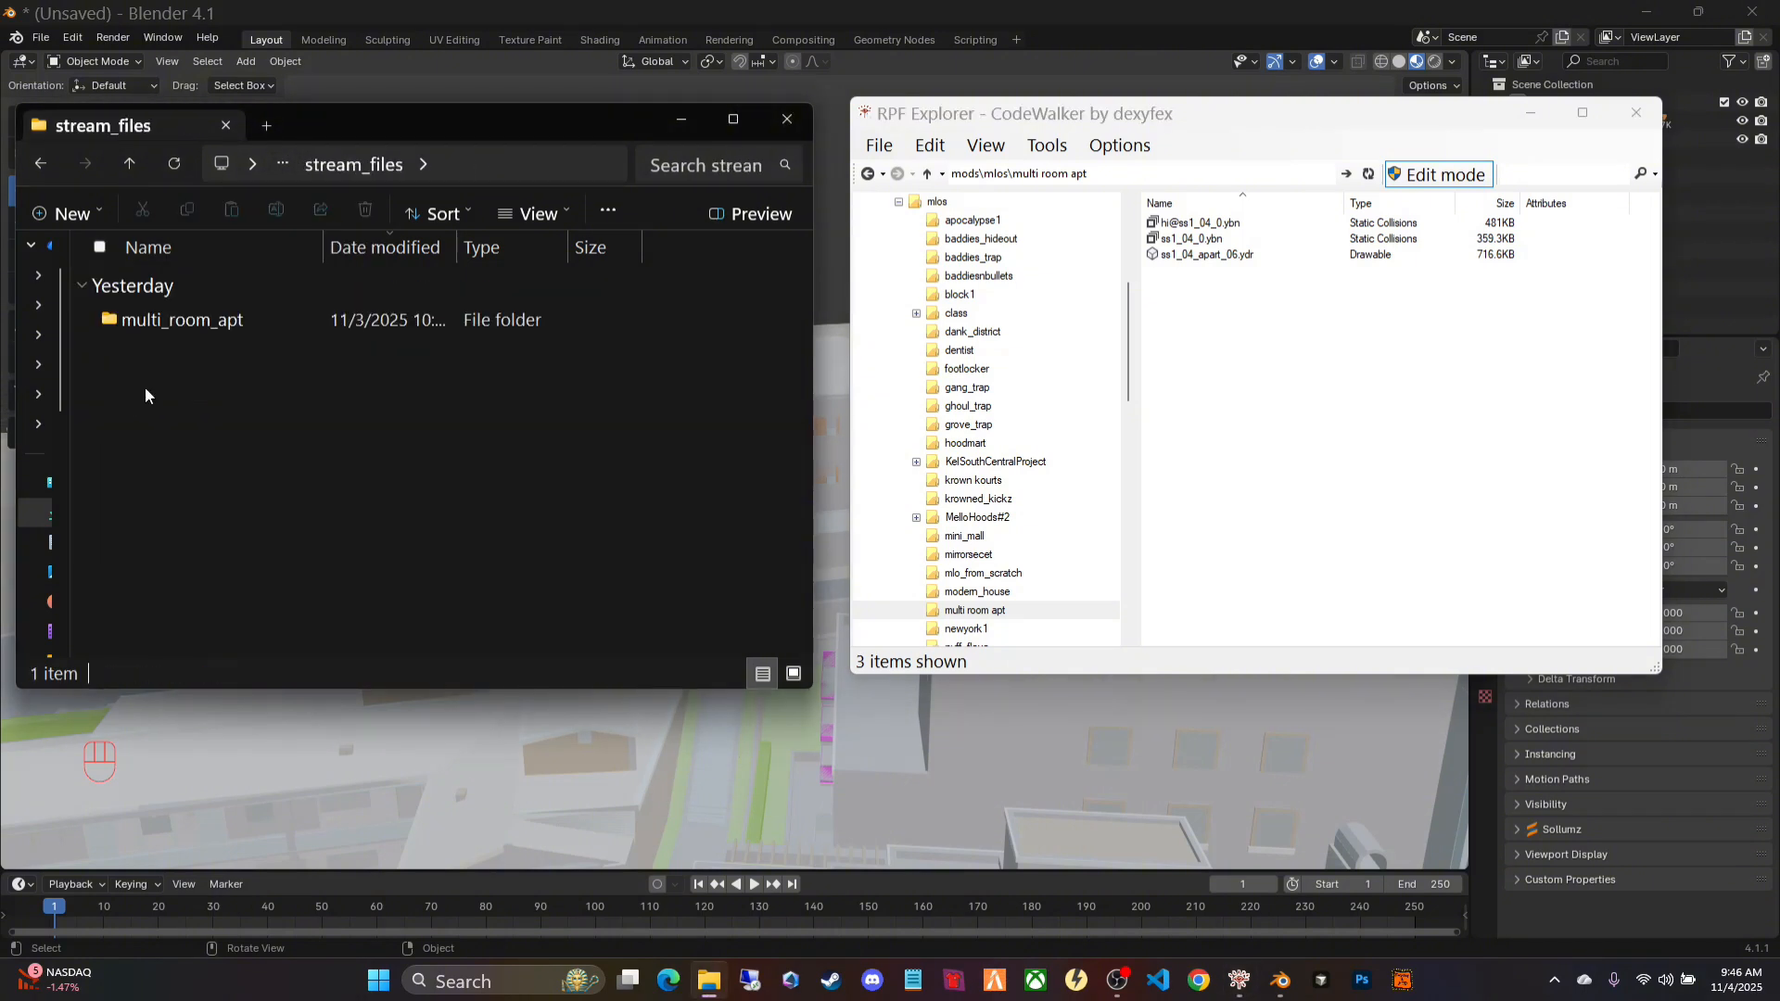
double_click(159, 322)
double_click(160, 327)
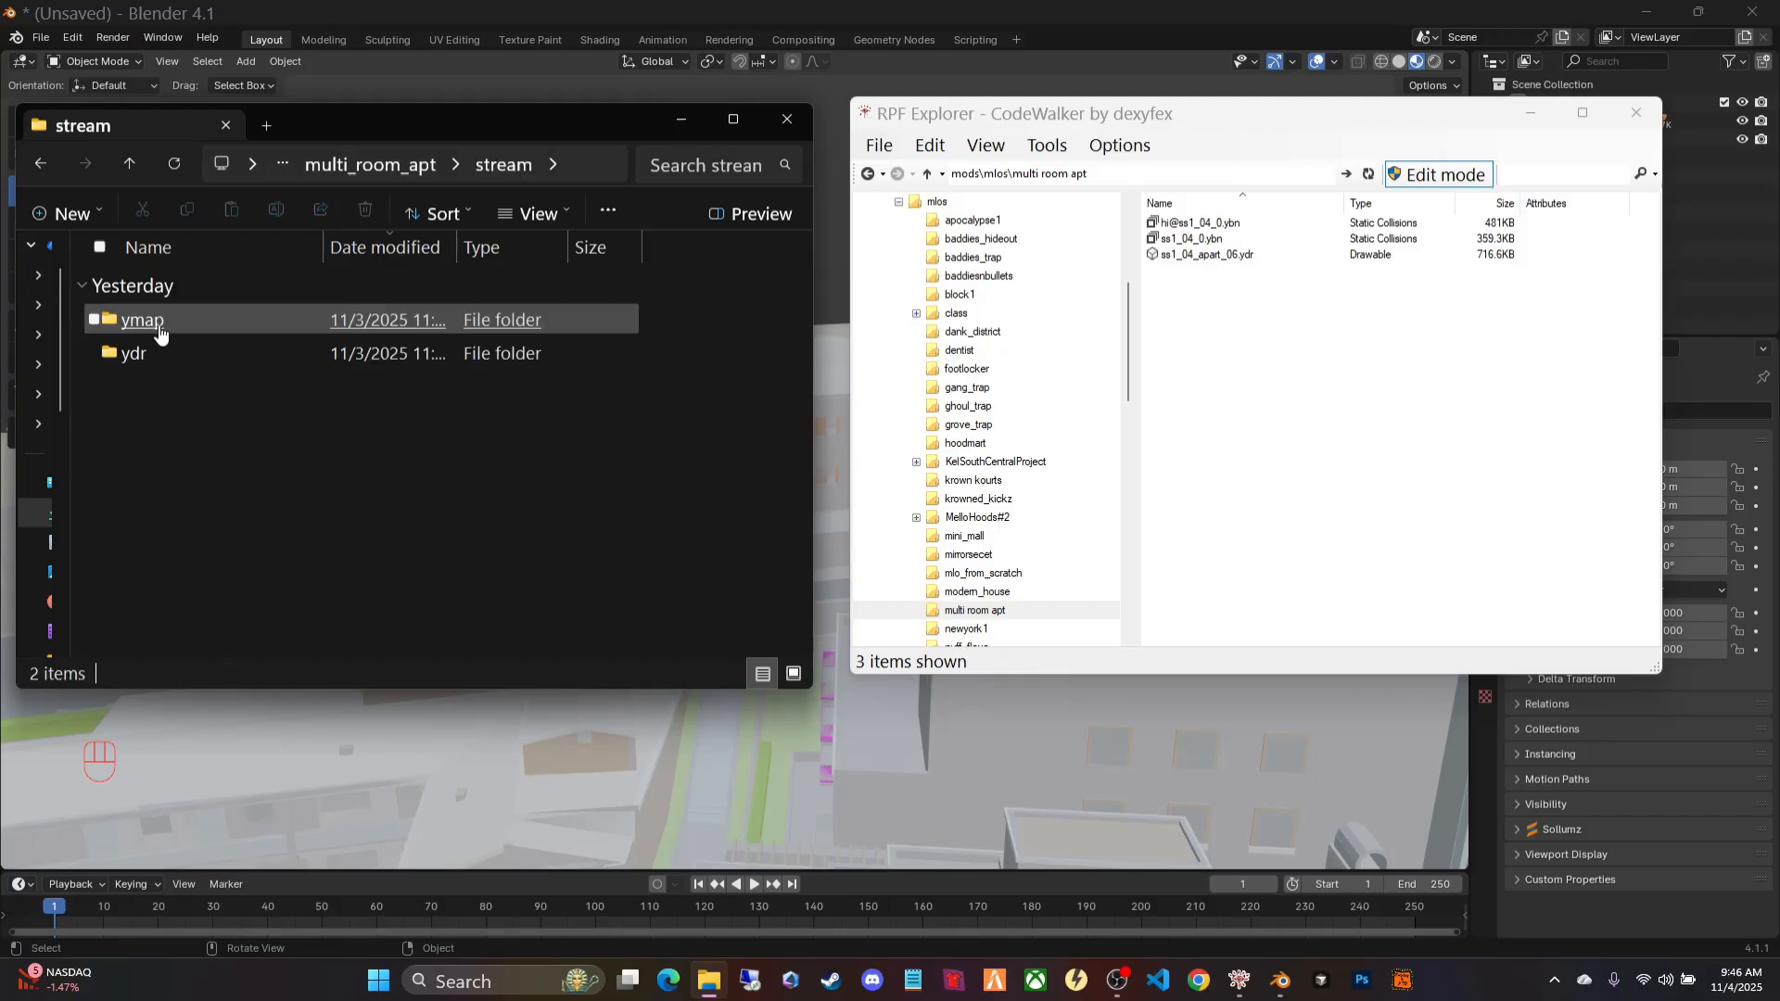
Step: Create a new folder named ybn inside the stream folder
right_click(164, 408)
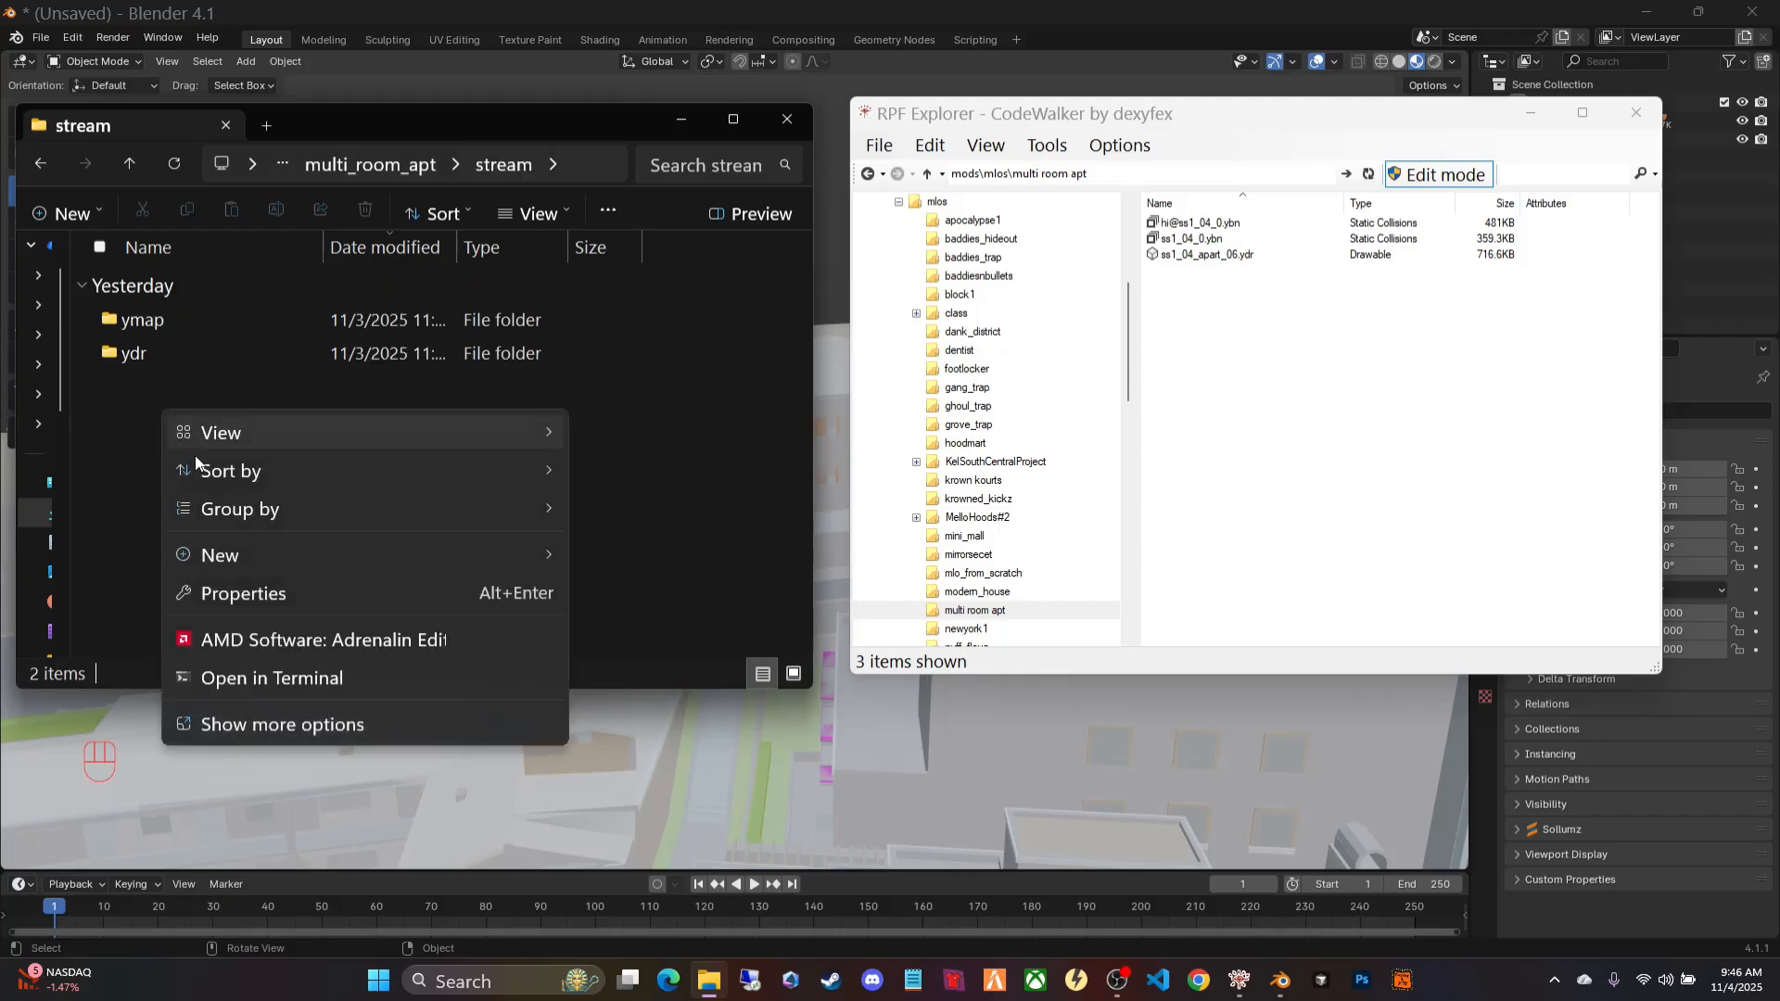
mouse_move(293, 554)
left_click(642, 95)
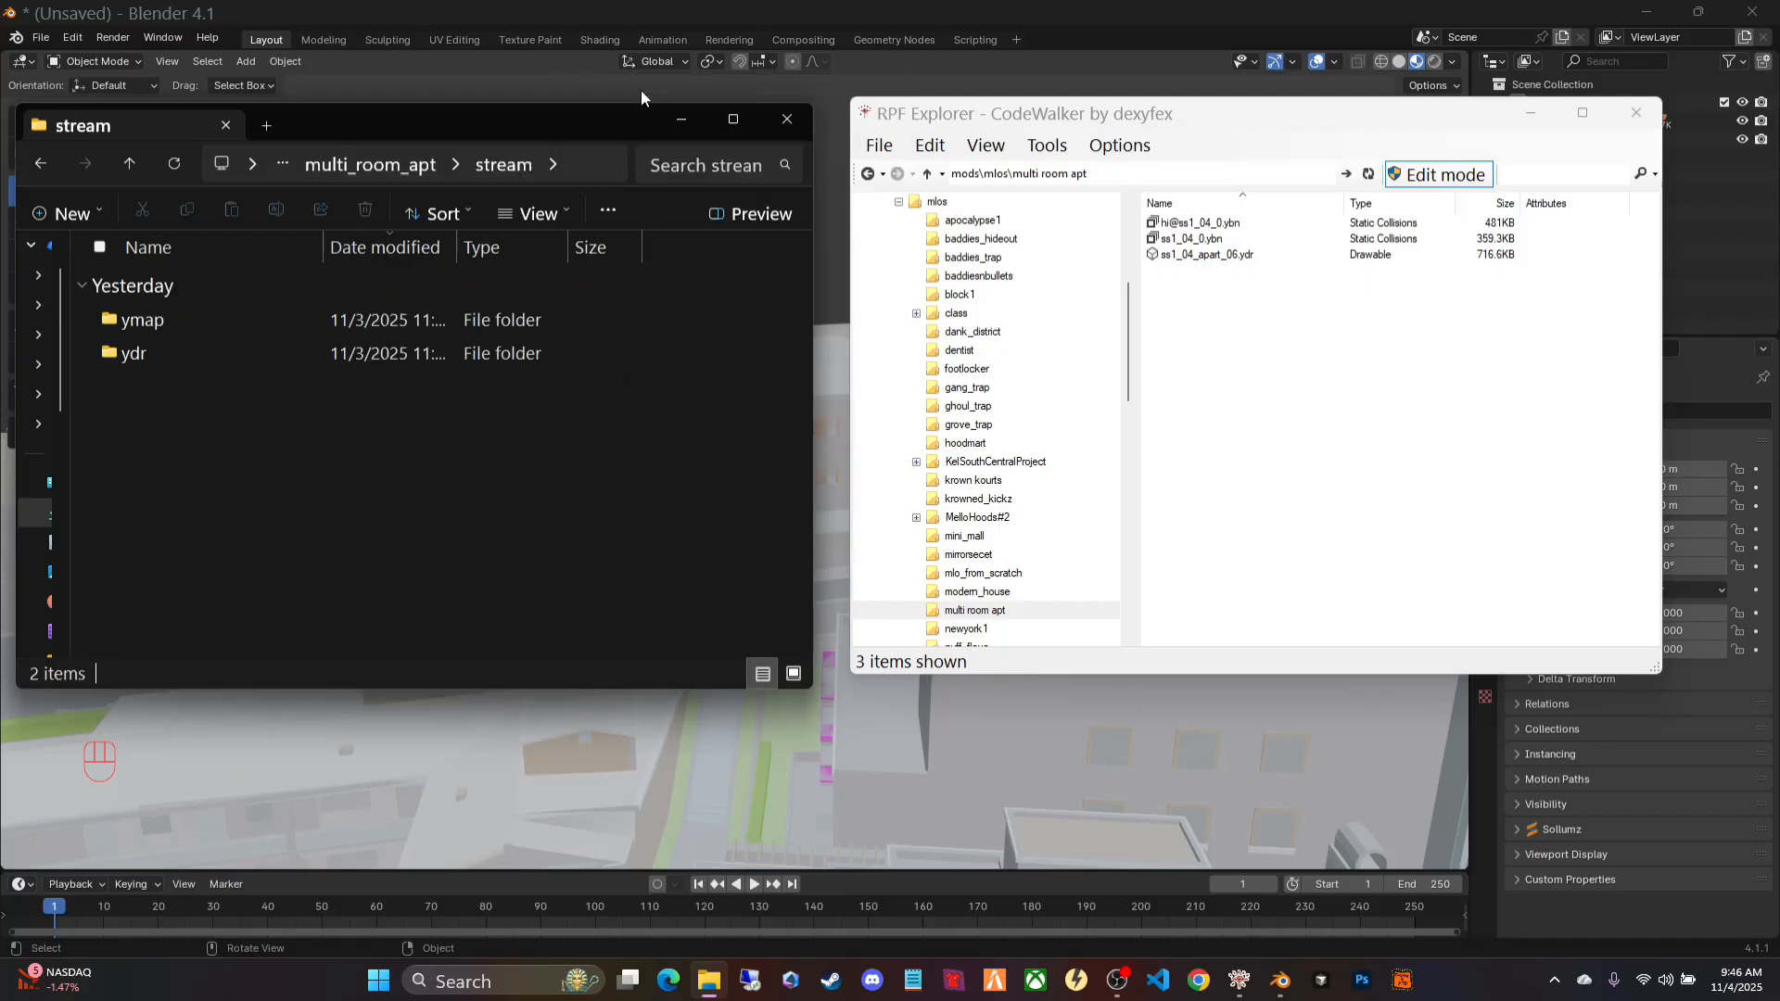
type("yb")
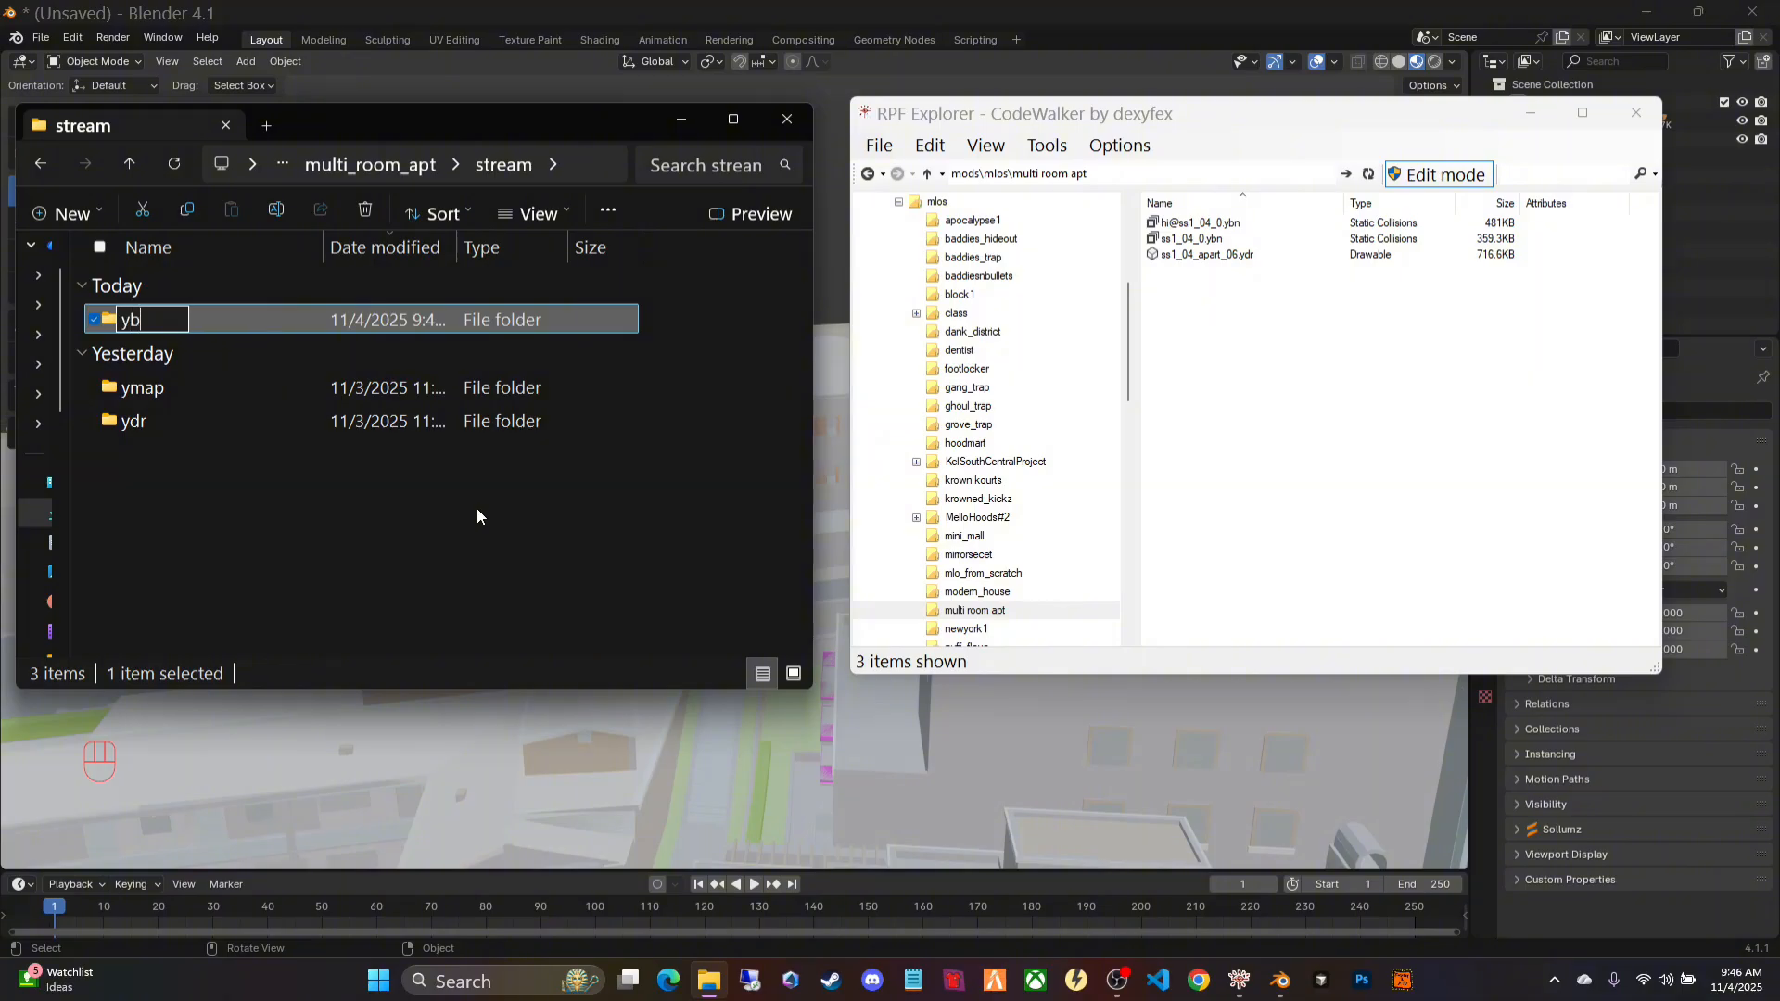
type("n")
key("Return")
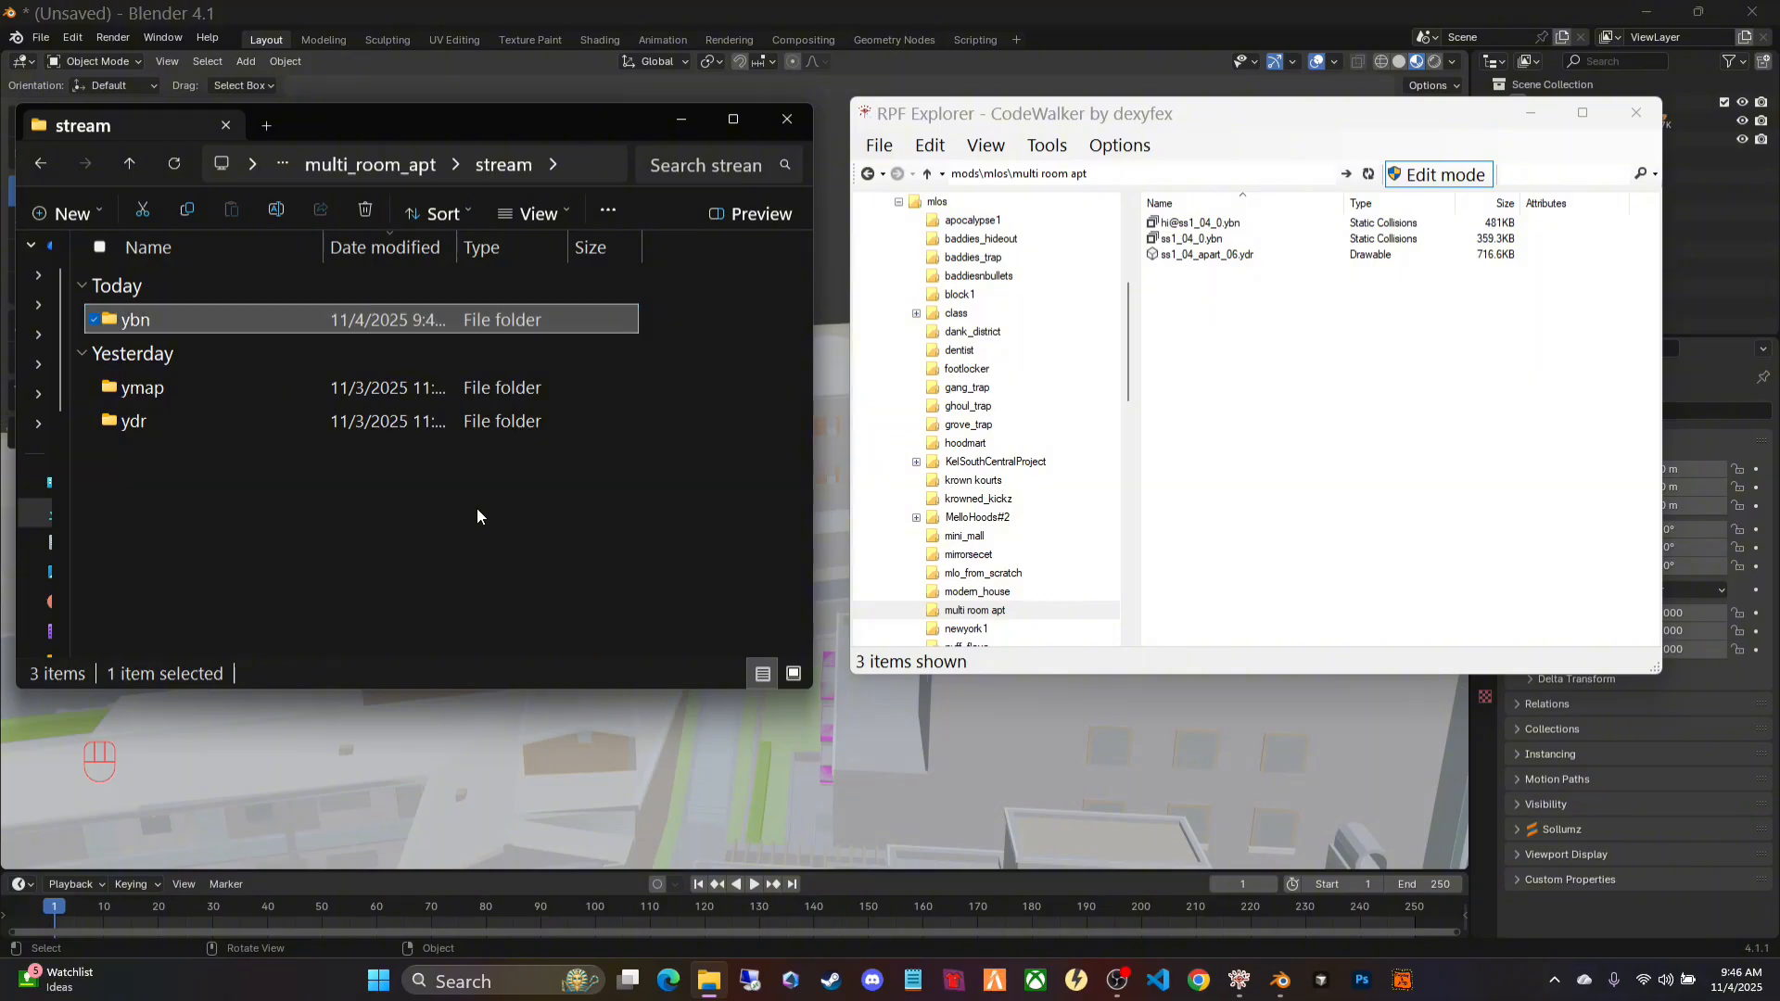
double_click(144, 321)
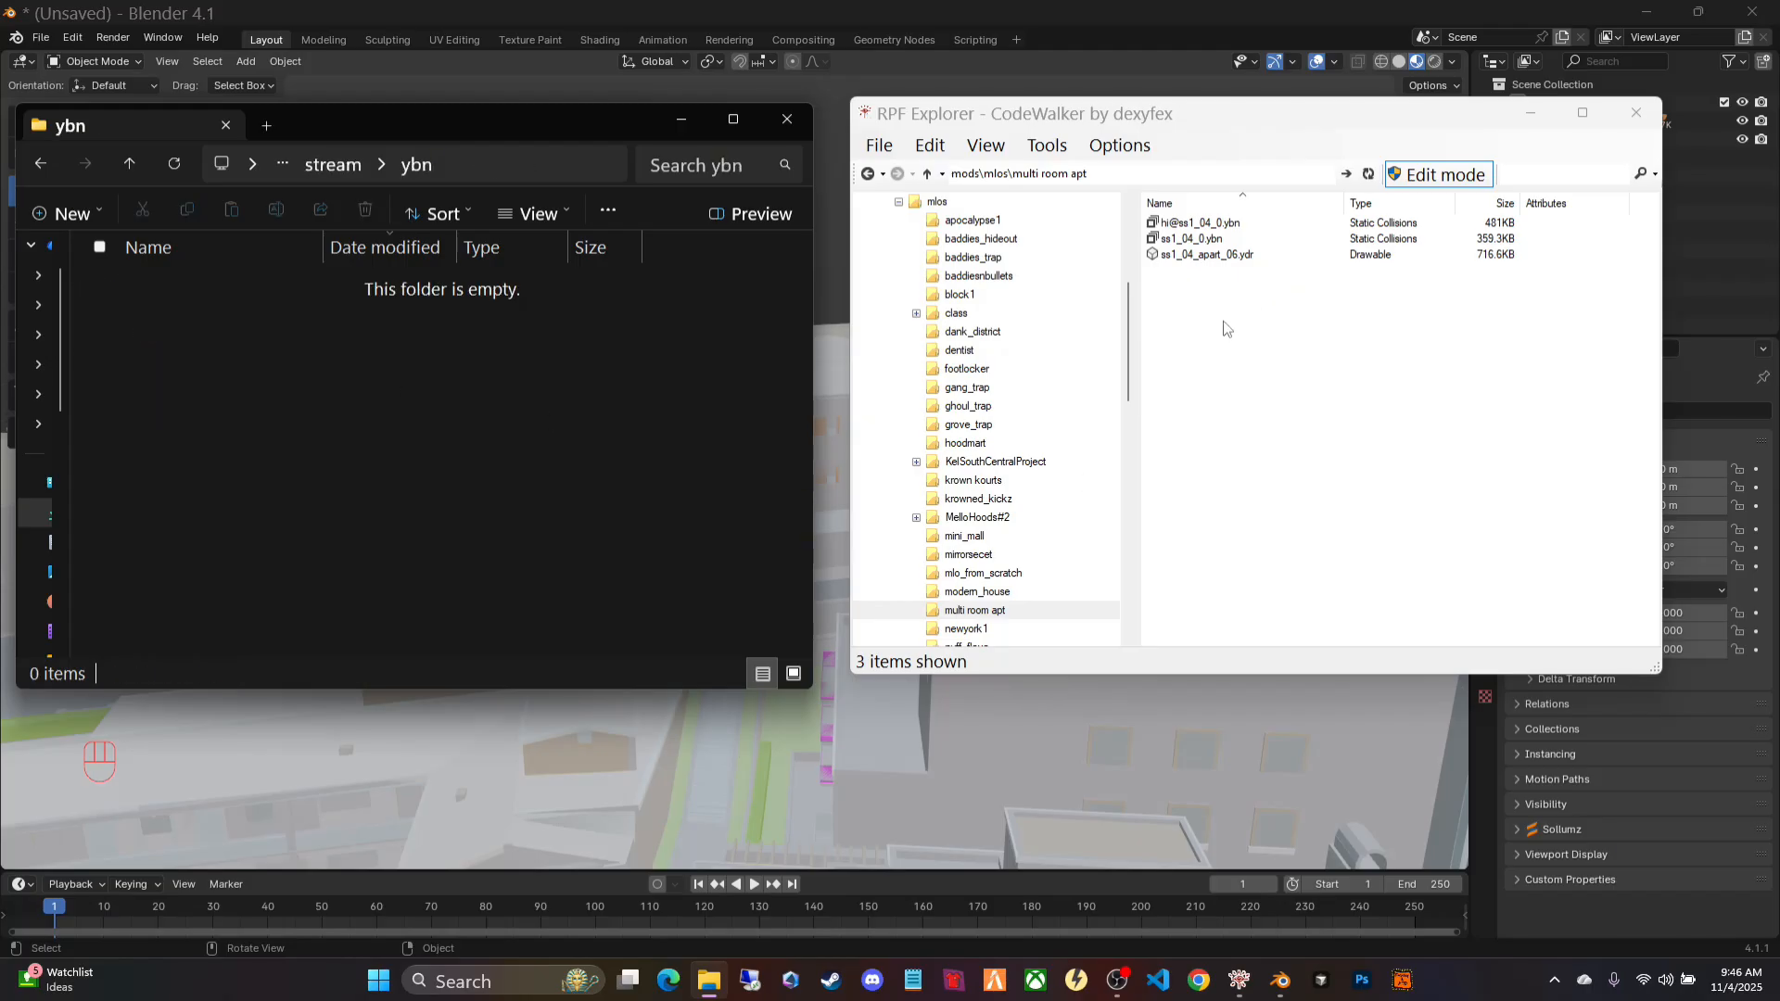
left_click(1191, 223)
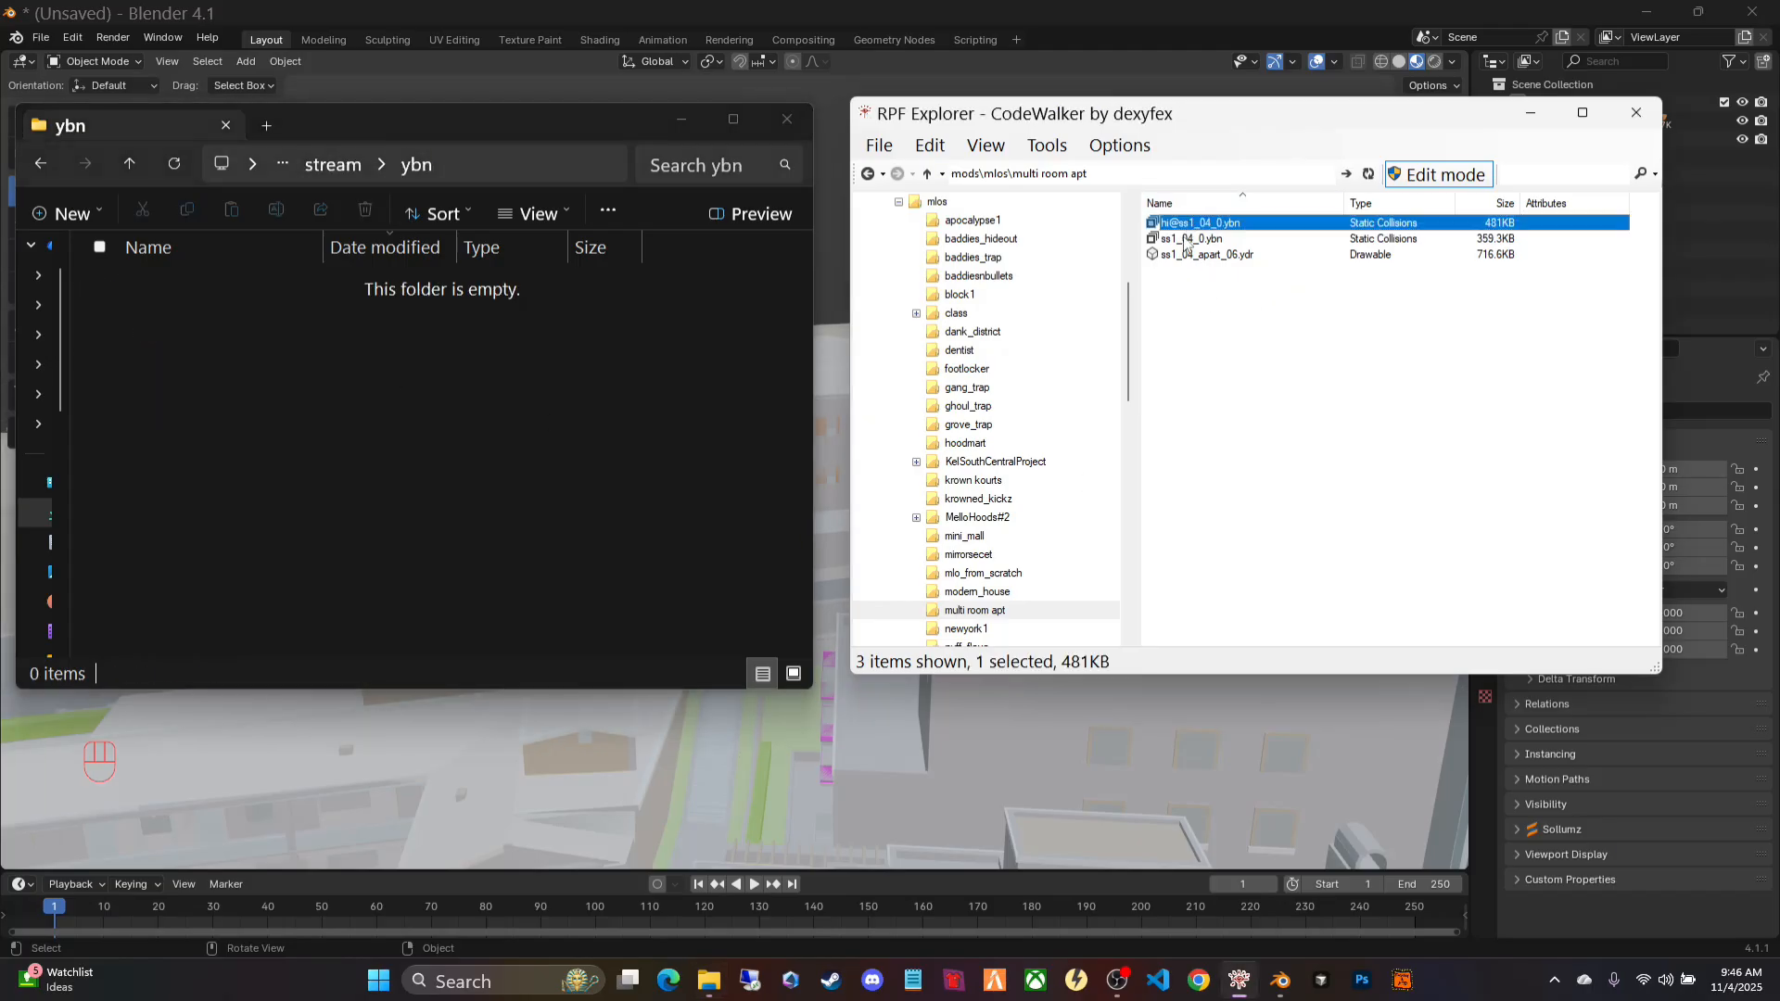
left_click(1187, 240, "ctrl")
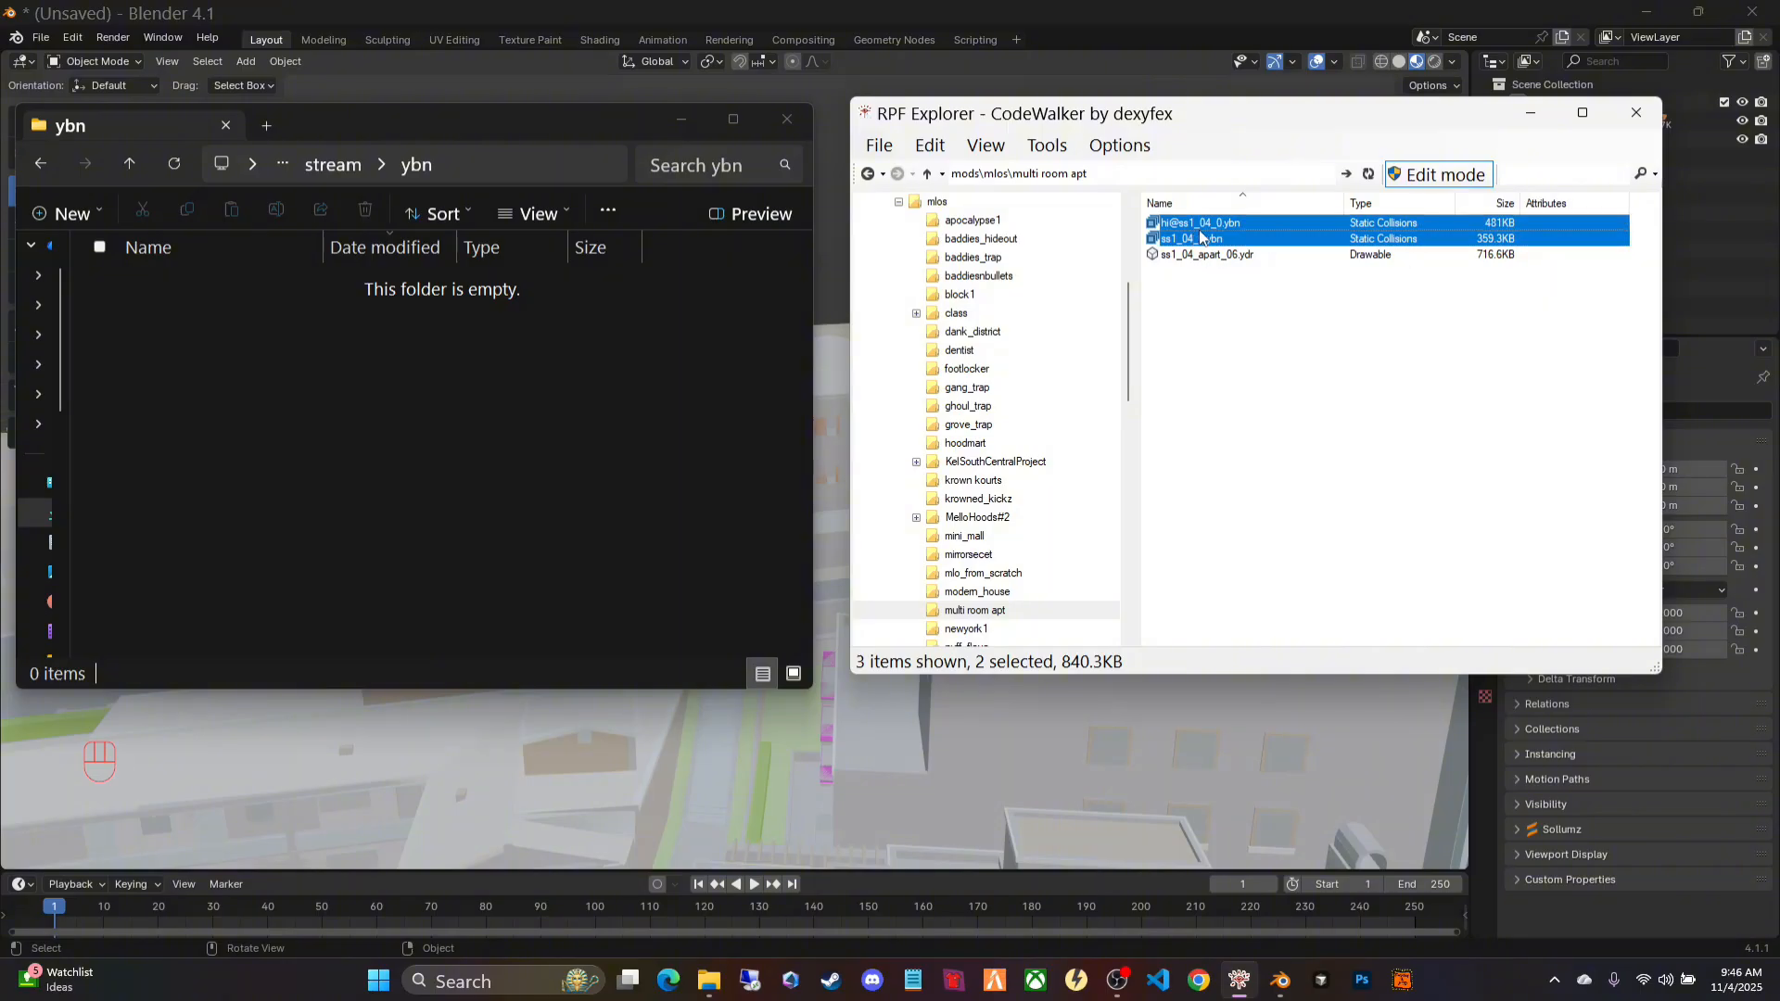
left_click(295, 383)
left_click(297, 456)
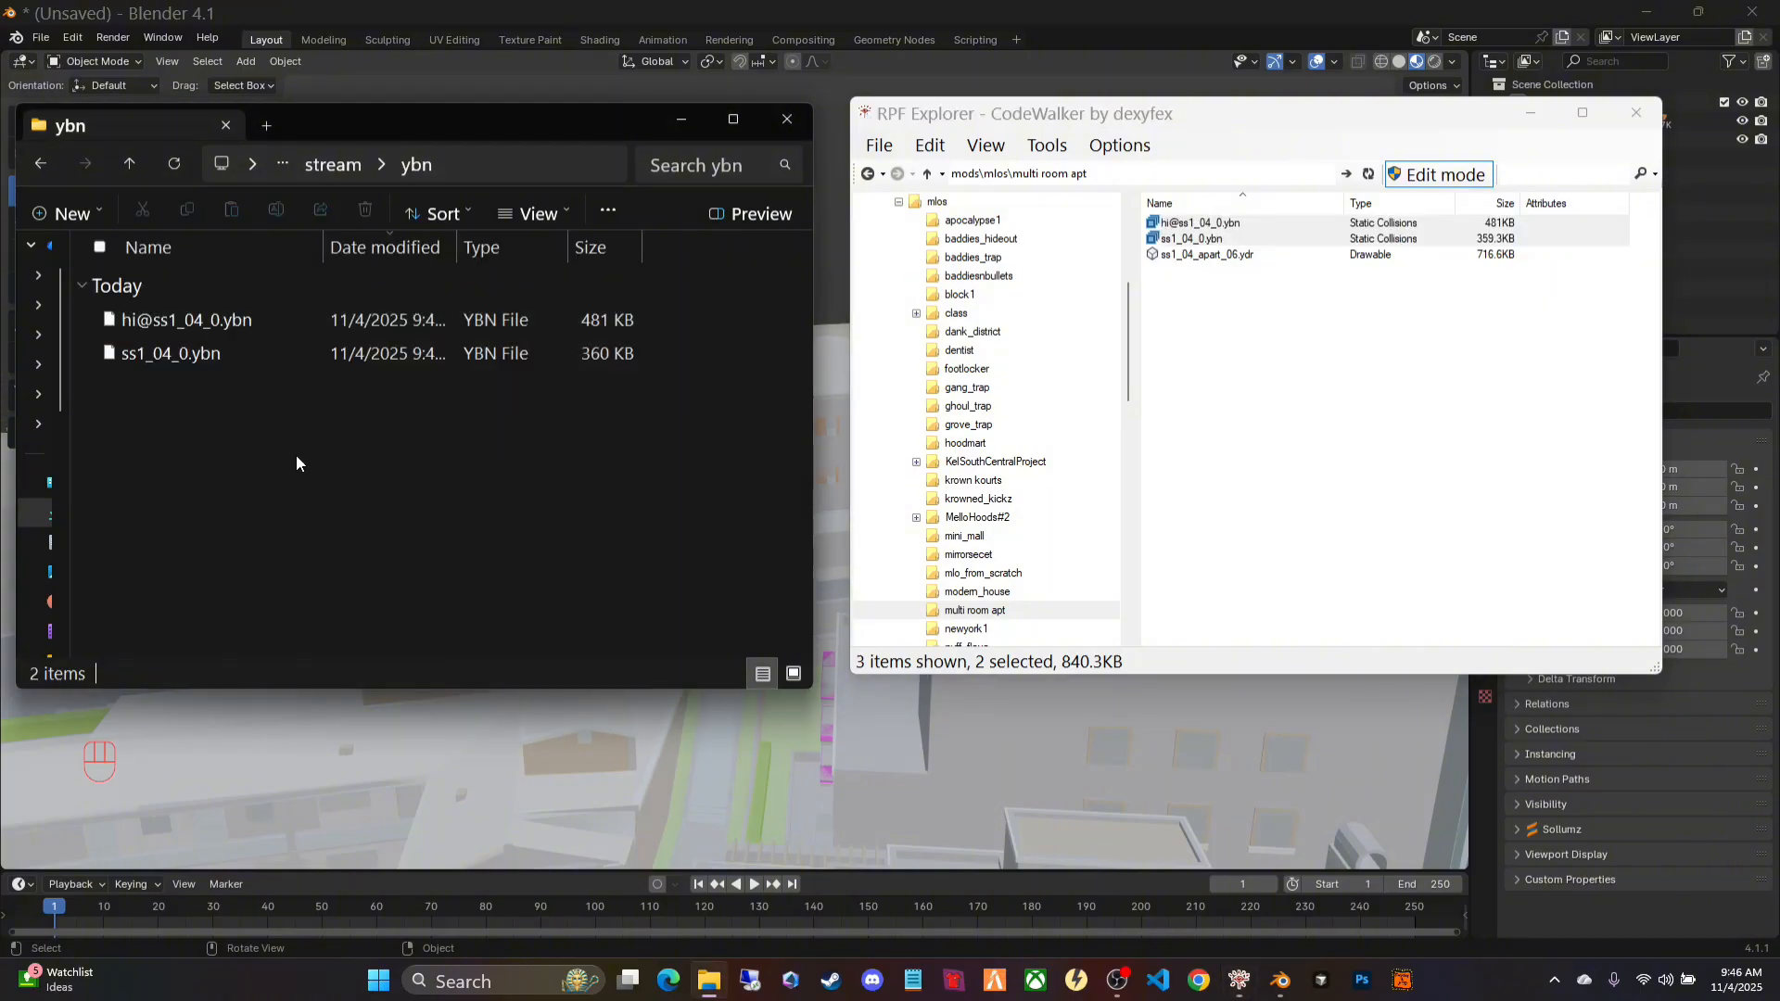